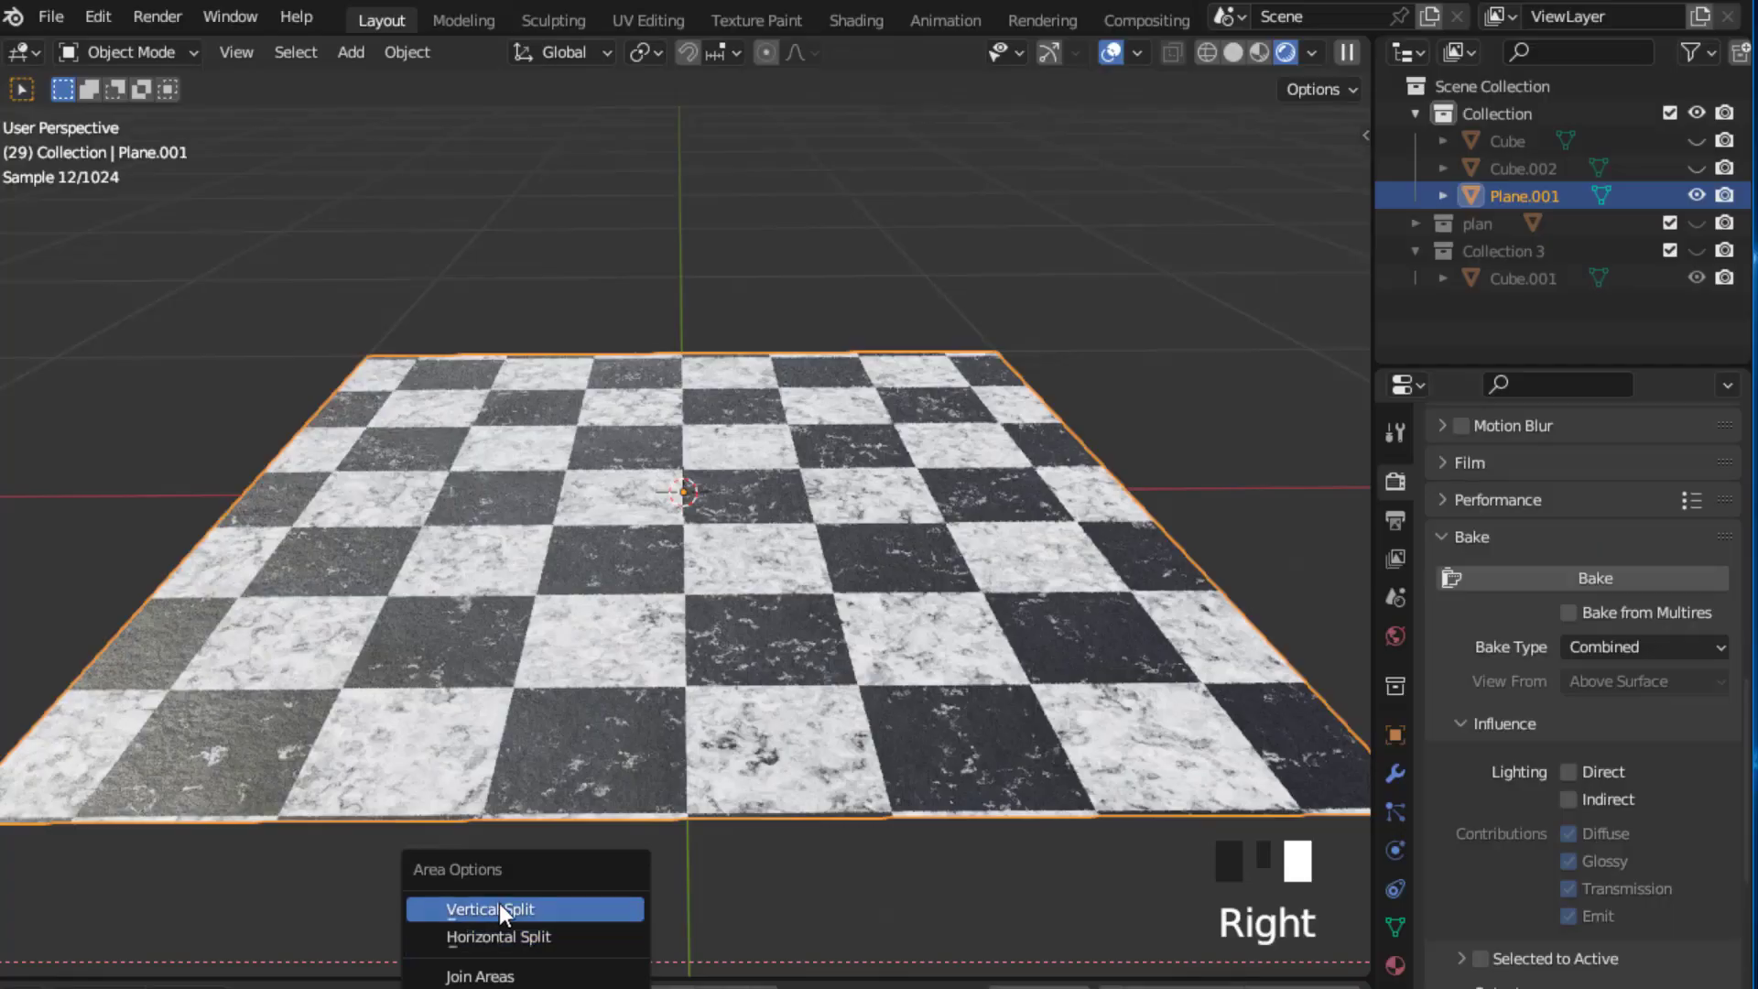
Split the 3D viewport vertically into two areas and divide the rendered one horizontally, with the checkered plane visible in its upper part
left_click(502, 909)
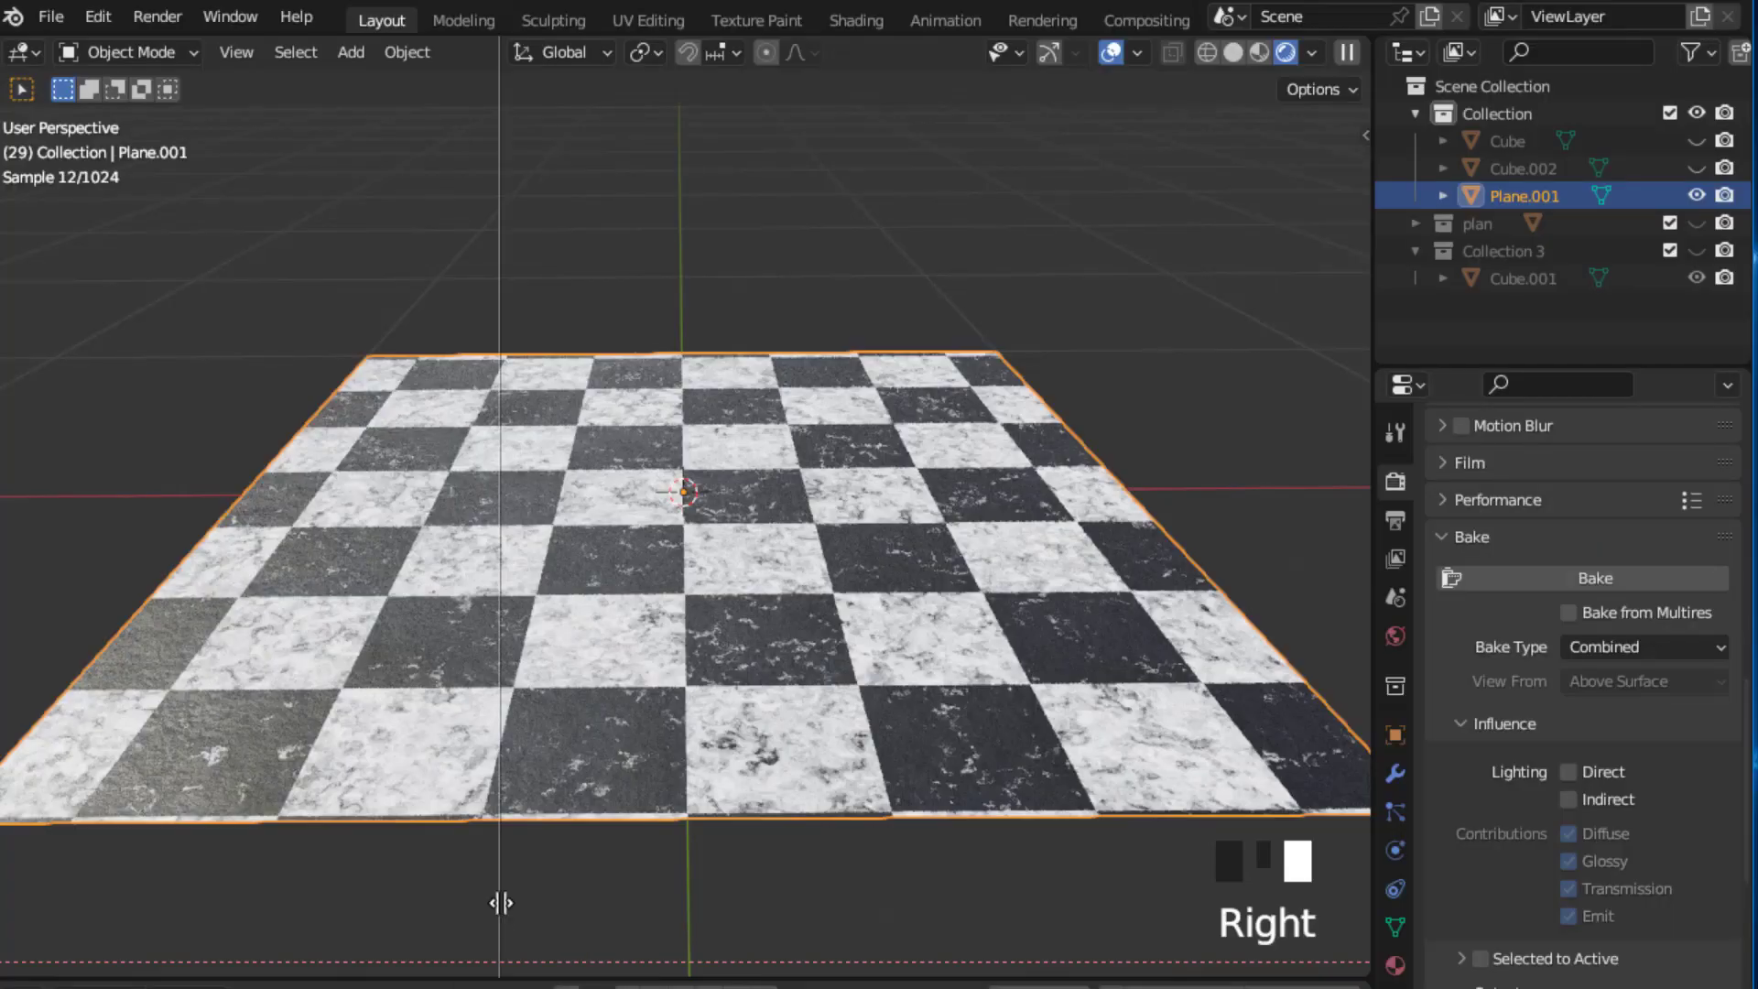
left_click(697, 622)
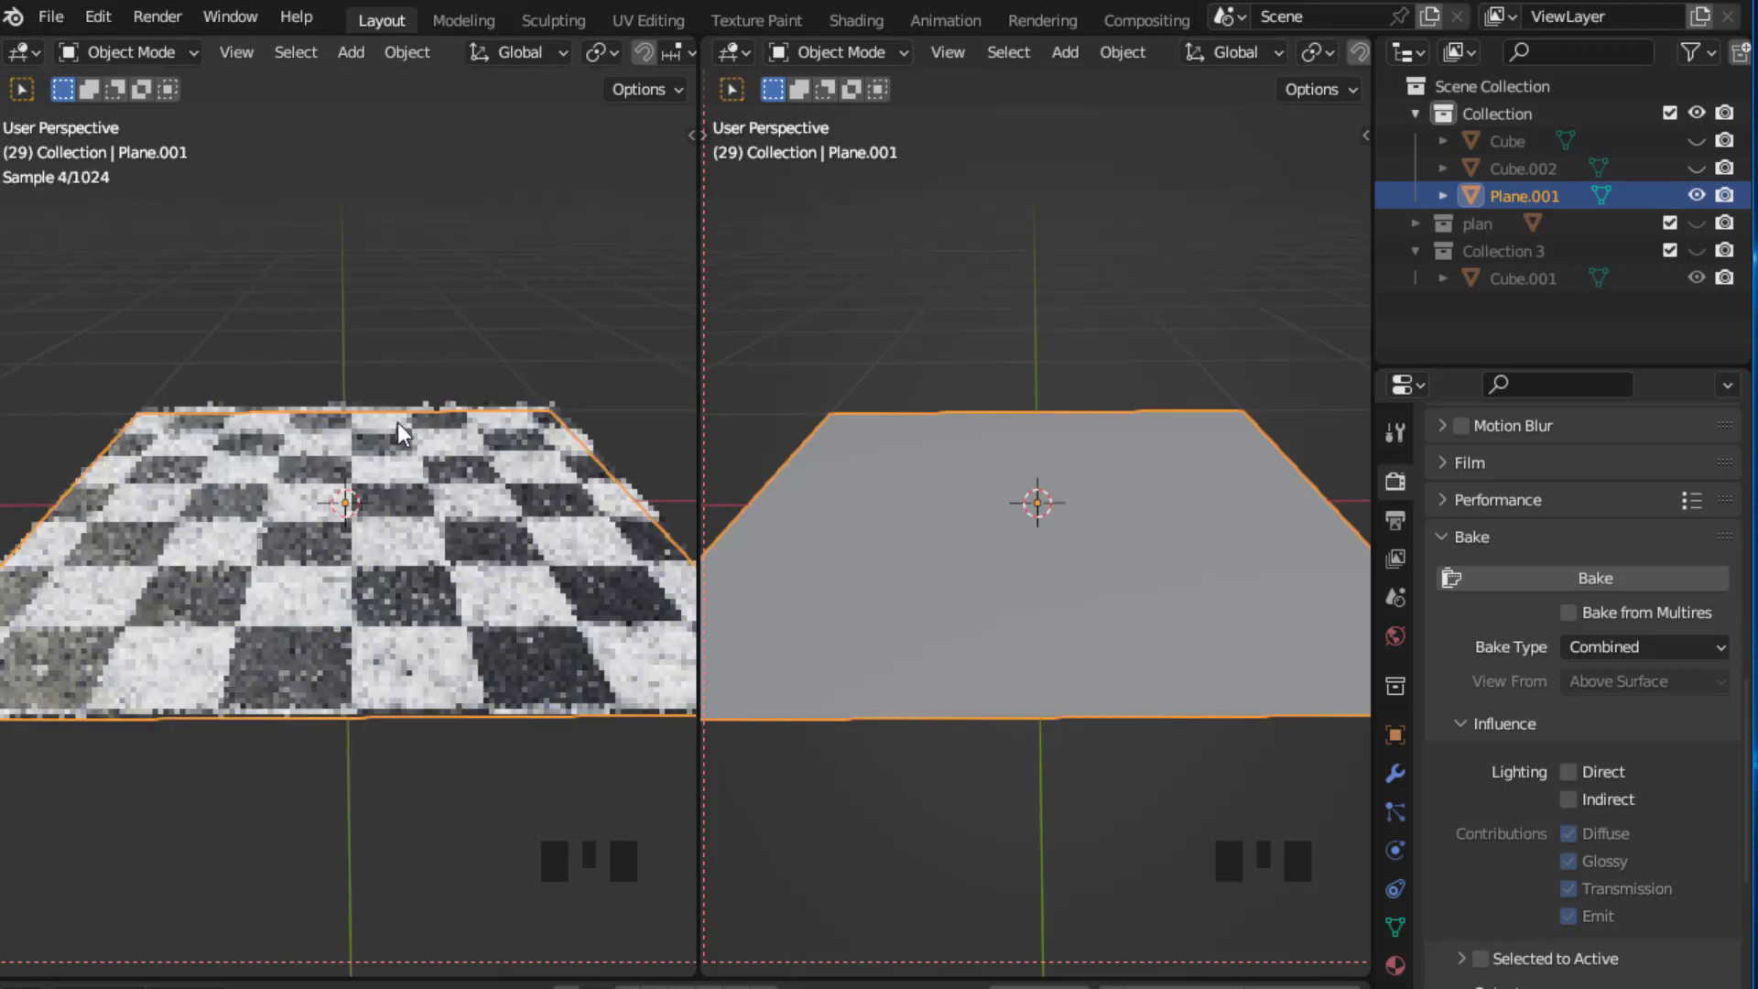
scroll(580, 55, "down", 5)
right_click(698, 471)
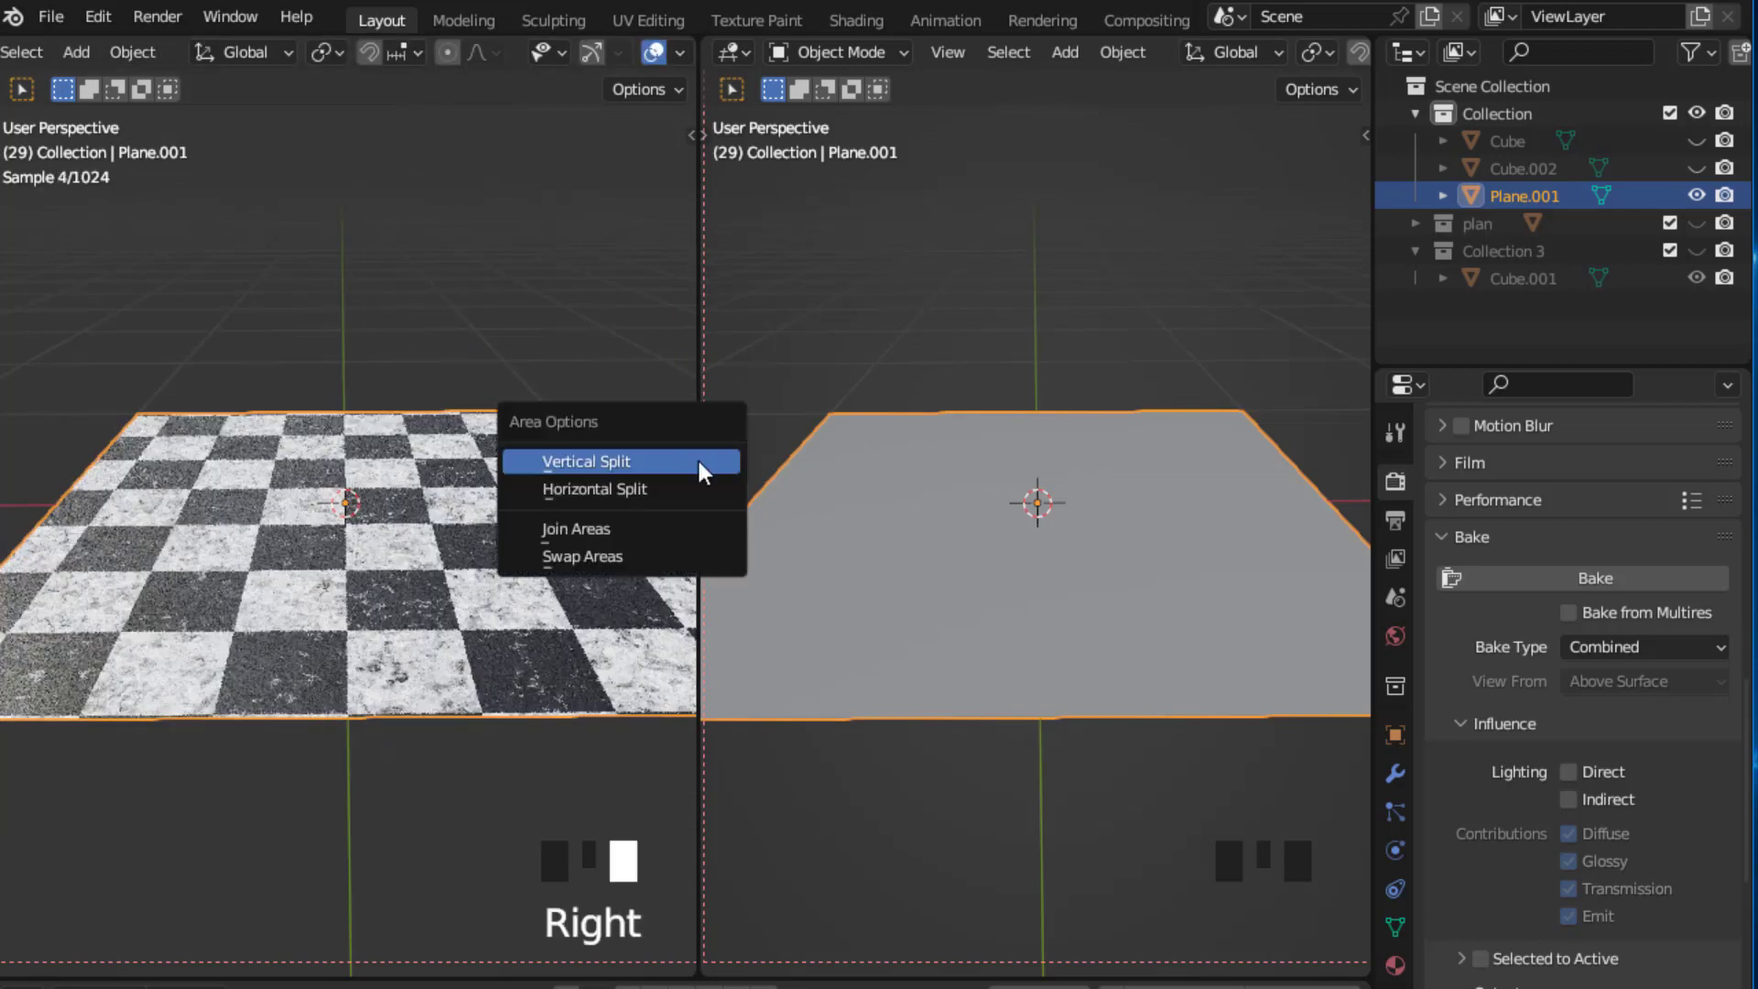
left_click(645, 485)
left_click(685, 655)
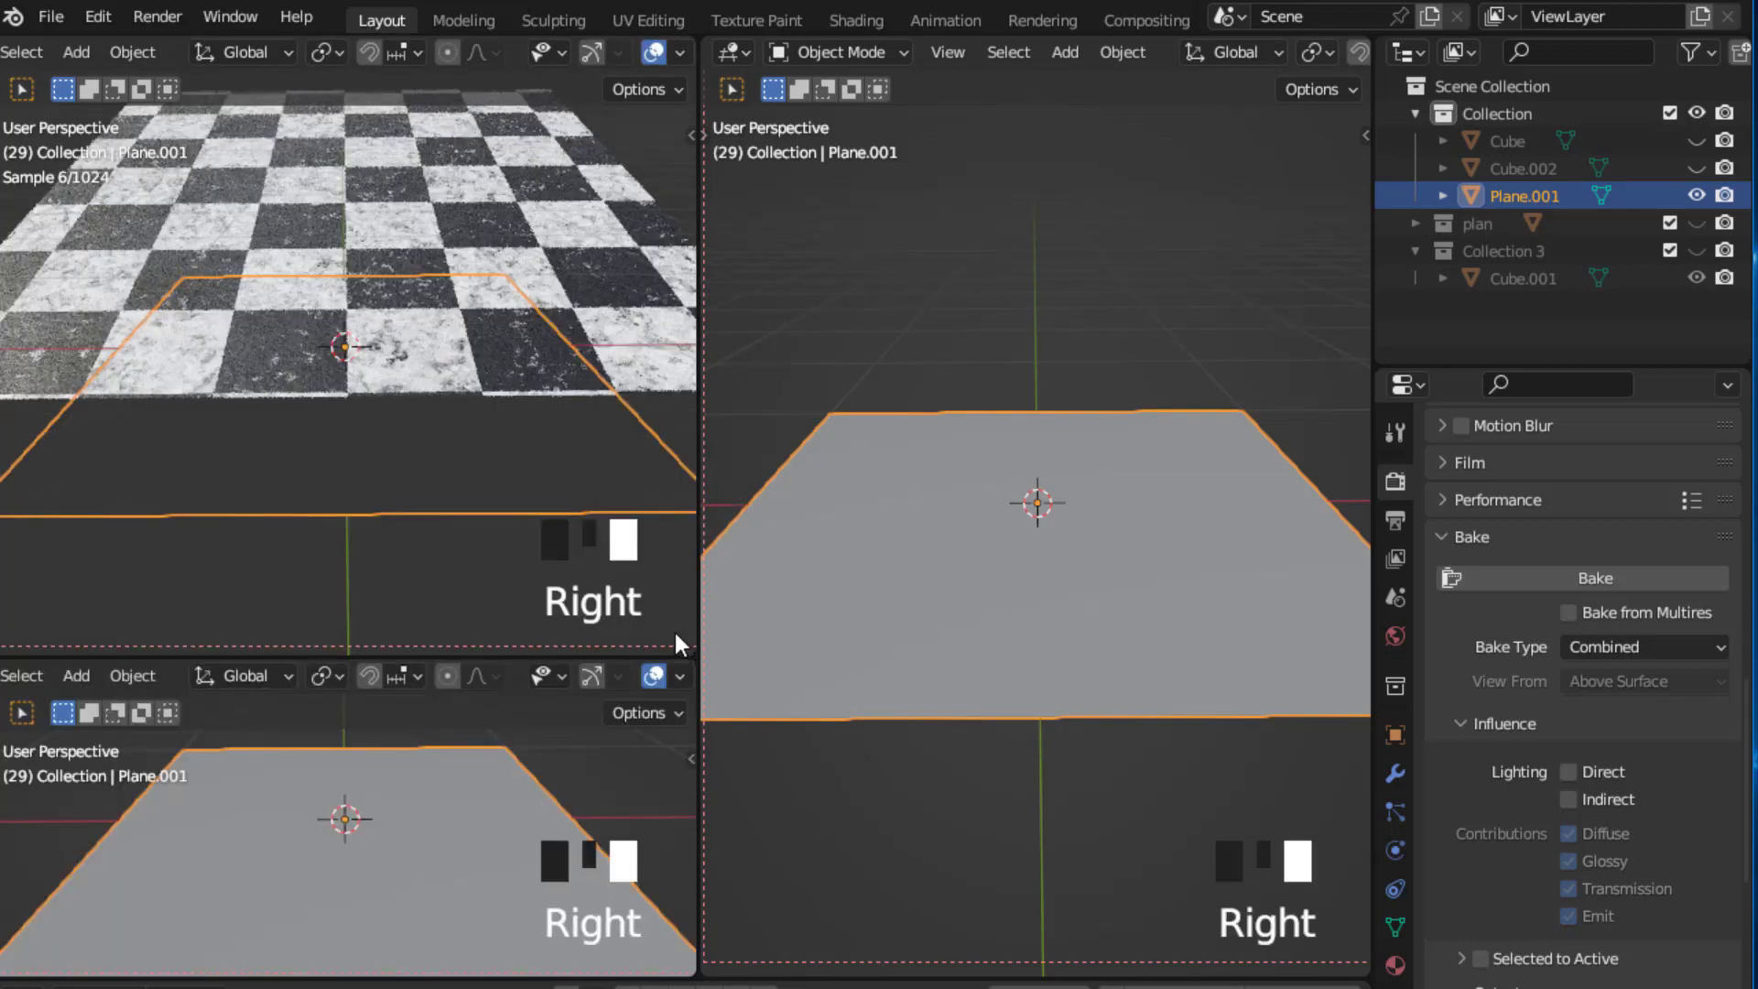
left_click_drag(429, 659, 431, 577)
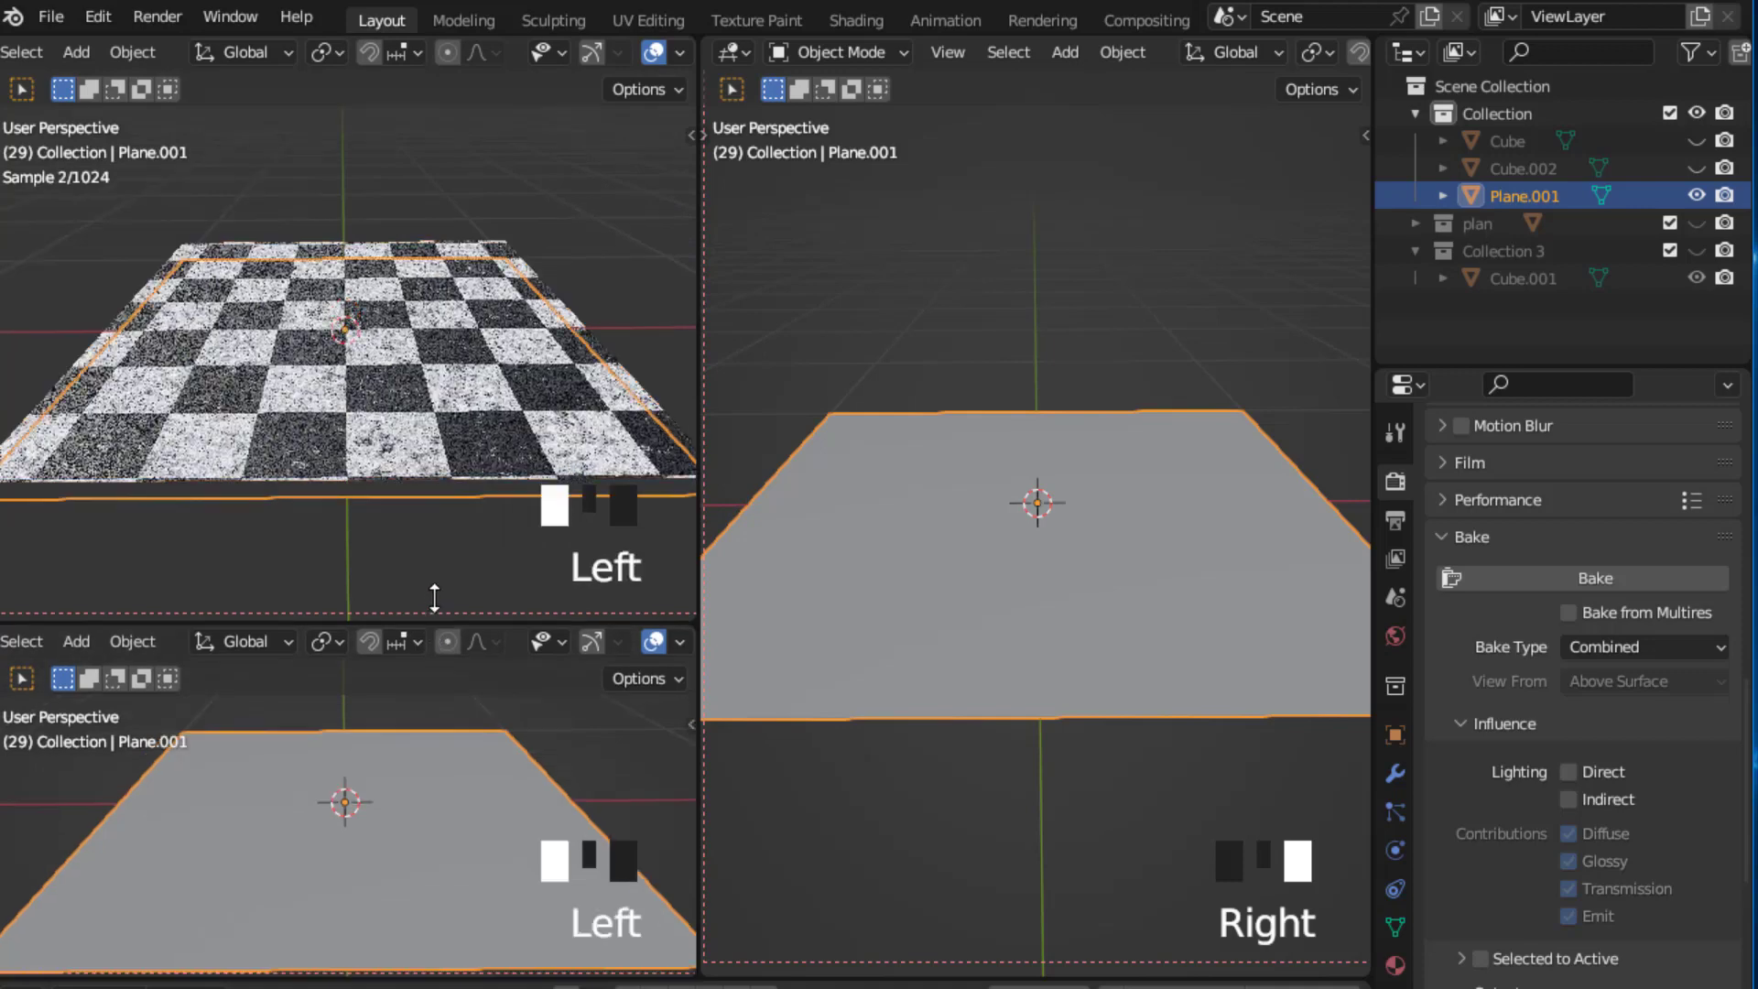
scroll(82, 582, "up", 5)
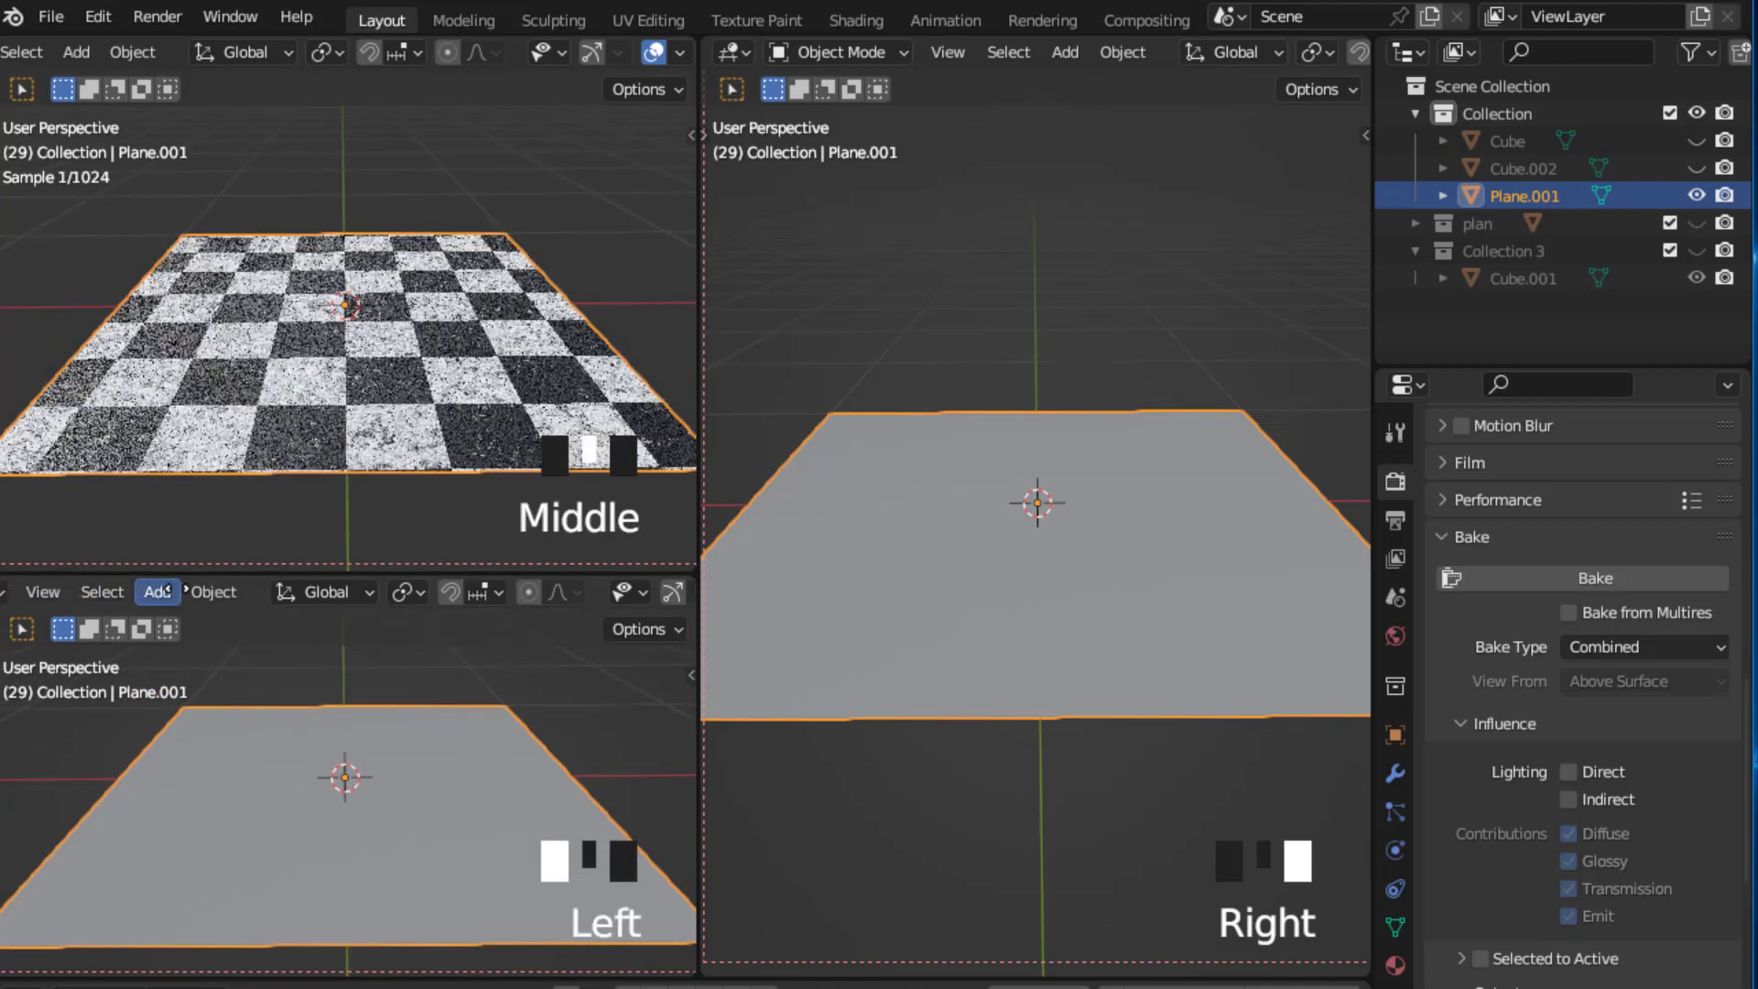
Change the area beneath the rendered viewport to an Image Editor
left_click(24, 592)
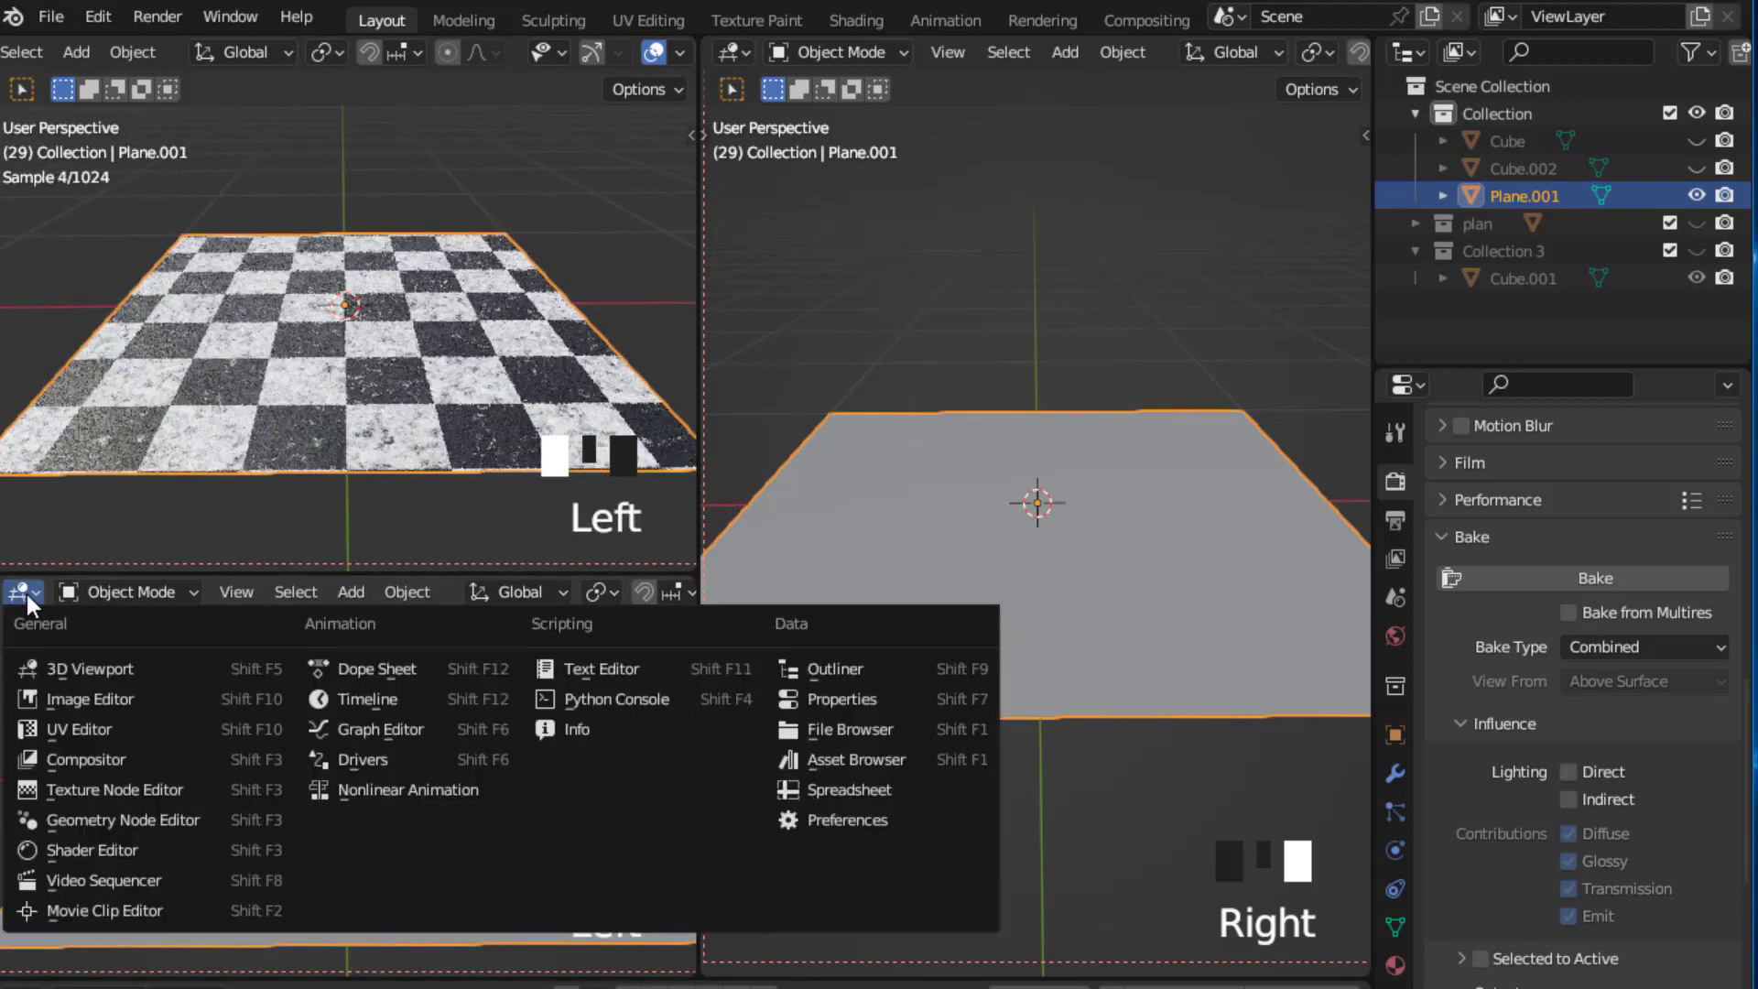
left_click(112, 696)
scroll(540, 705, "down", 1)
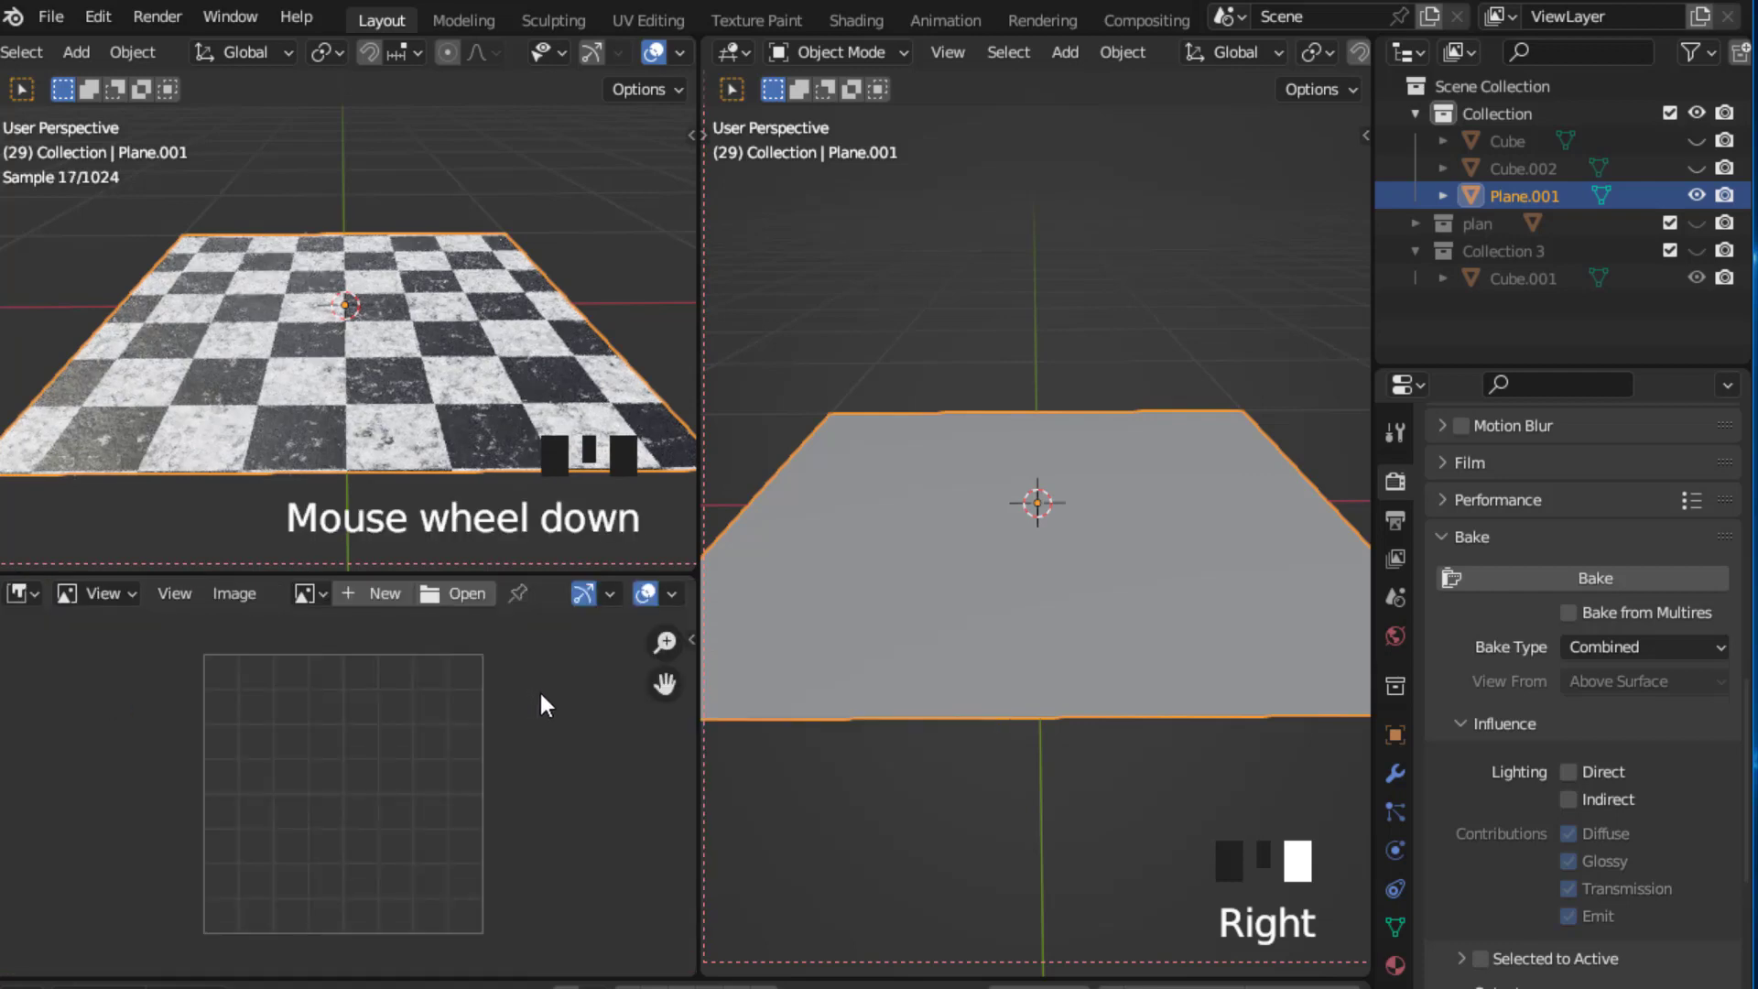
Change the large solid-shaded viewport to a Shader Editor and widen it toward the properties area
scroll(1103, 261, "down", 1)
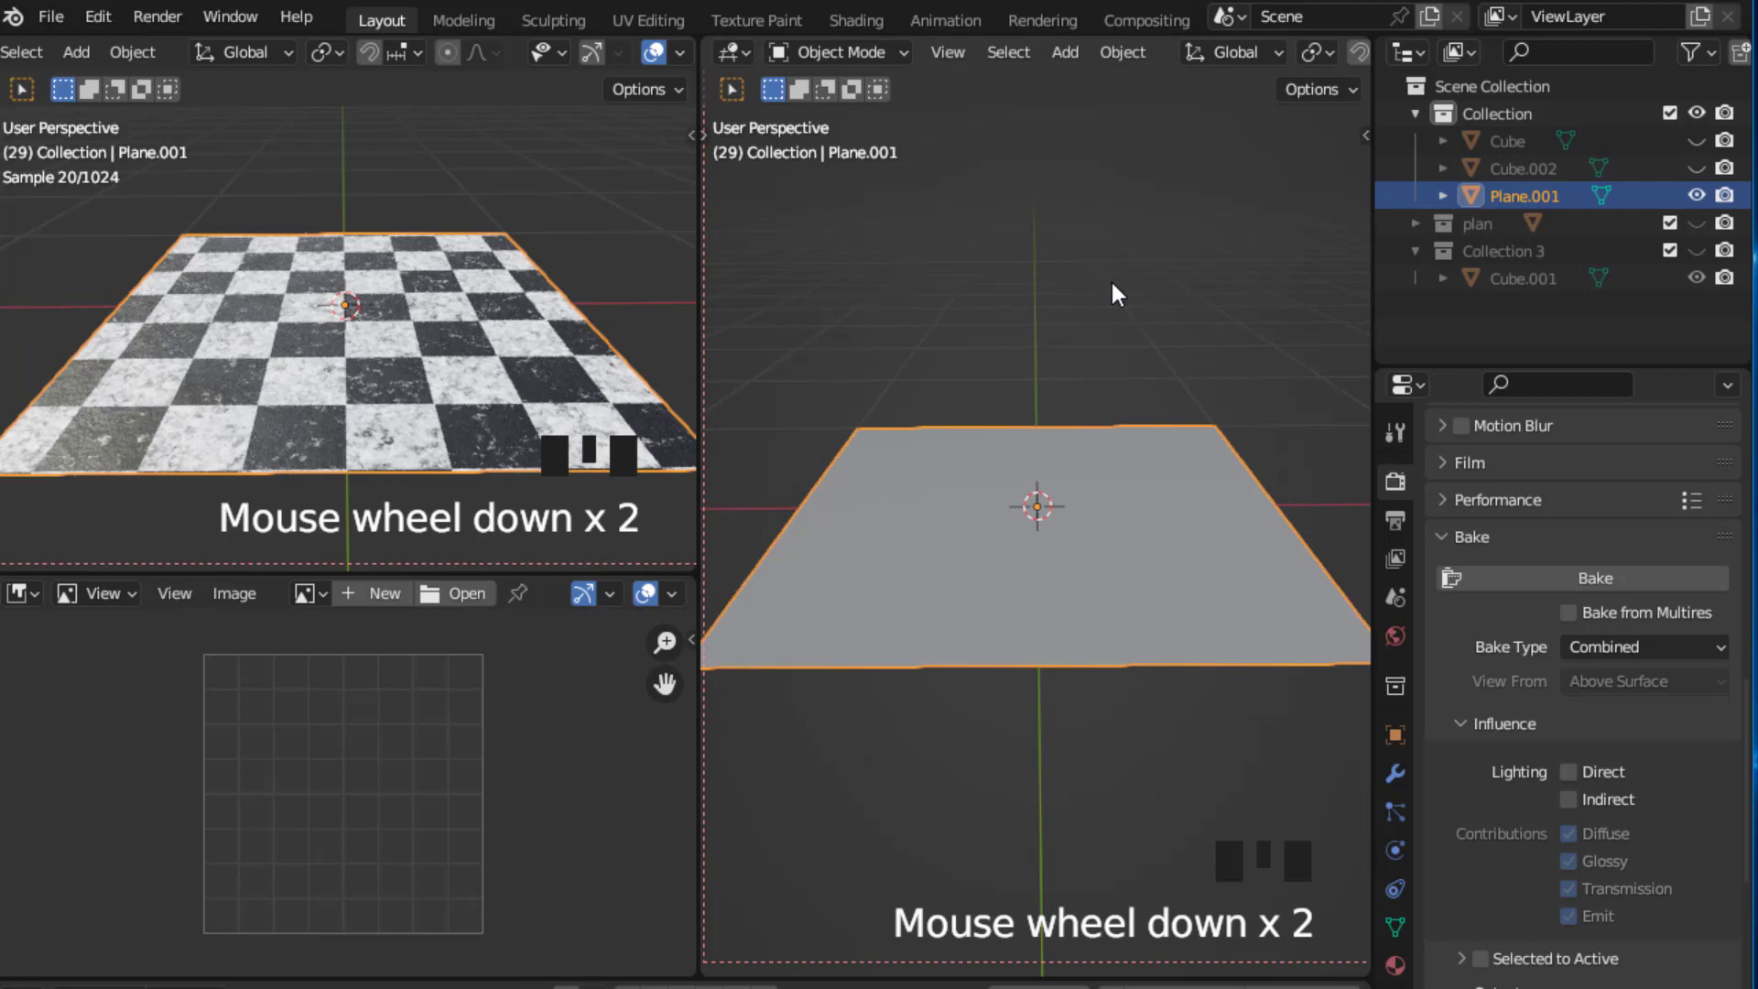
left_click(733, 51)
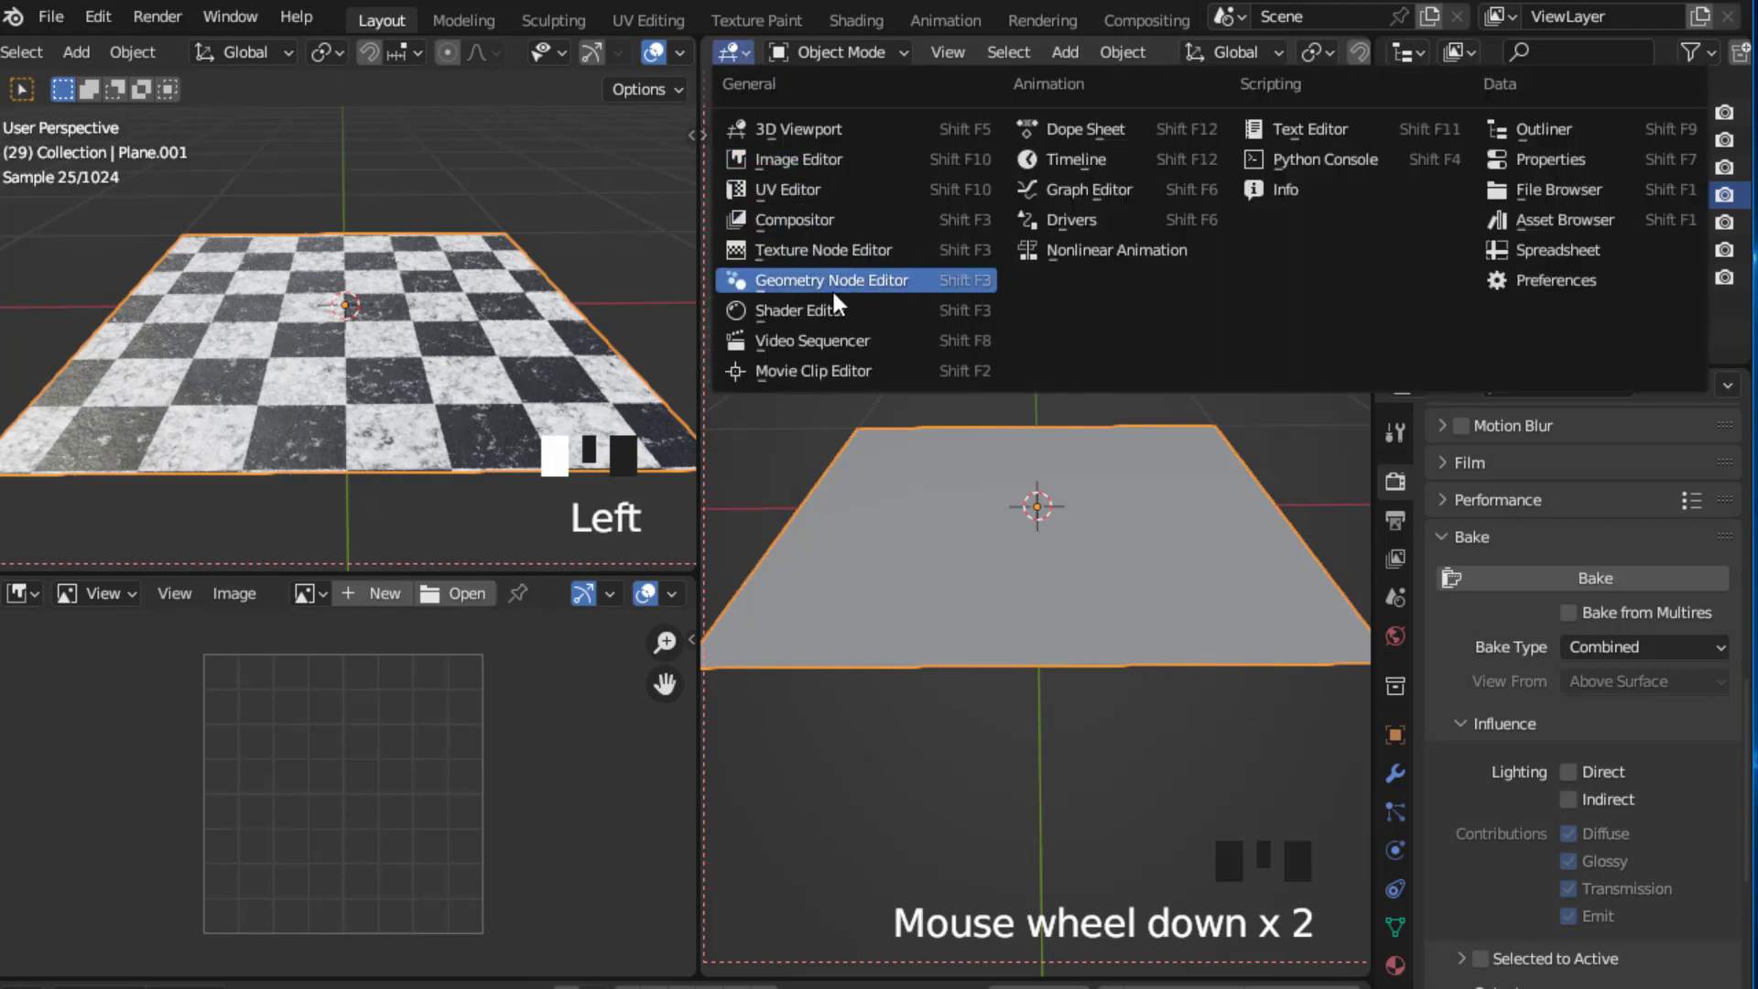
left_click(823, 311)
left_click_drag(1377, 414, 1456, 403)
Examine the Principled BSDF node and its base color, roughness and normal connections inside the marble material's node group
middle_click_drag(1099, 549, 1227, 364)
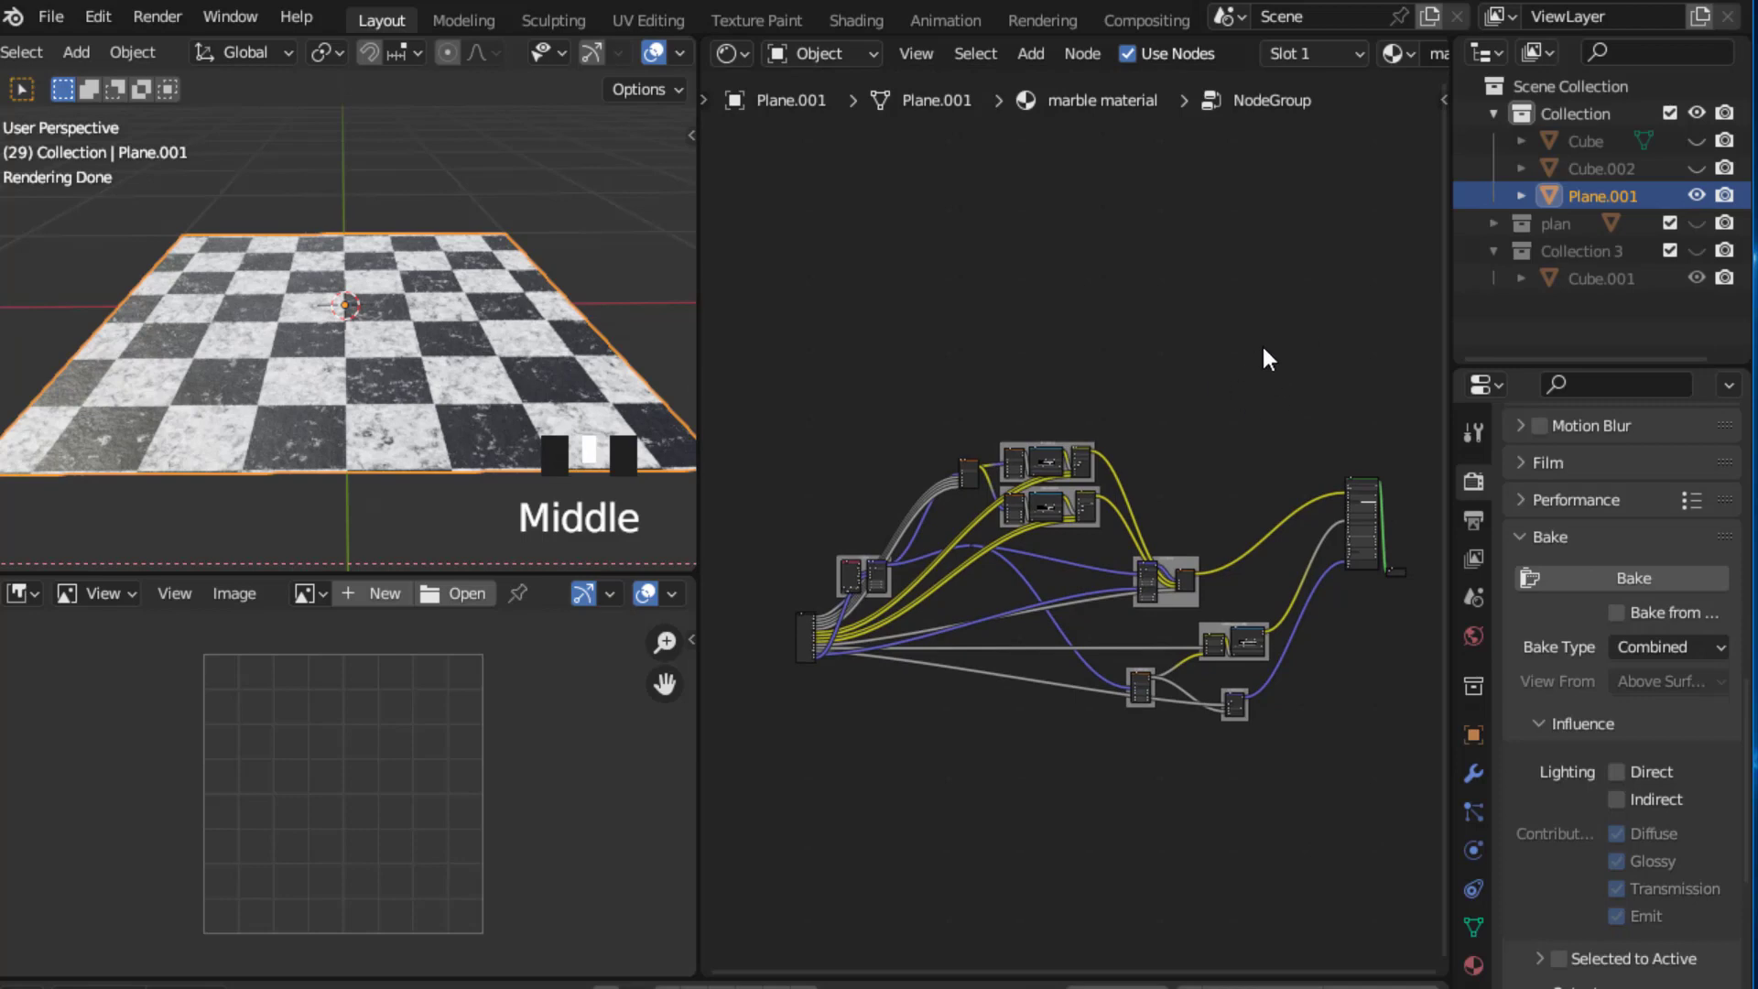
scroll(1306, 348, "up", 1)
middle_click_drag(1315, 348, 1099, 353)
scroll(1256, 378, "up", 3)
scroll(1240, 360, "up", 3)
middle_click_drag(1240, 361, 1099, 271)
scroll(1063, 394, "up", 6)
mouse_move(1044, 322)
middle_mouse_down()
mouse_move(1142, 279)
mouse_move(1062, 295)
middle_mouse_up()
scroll(1141, 291, "up", 2)
scroll(1029, 459, "up", 1)
middle_click_drag(990, 533, 1028, 477)
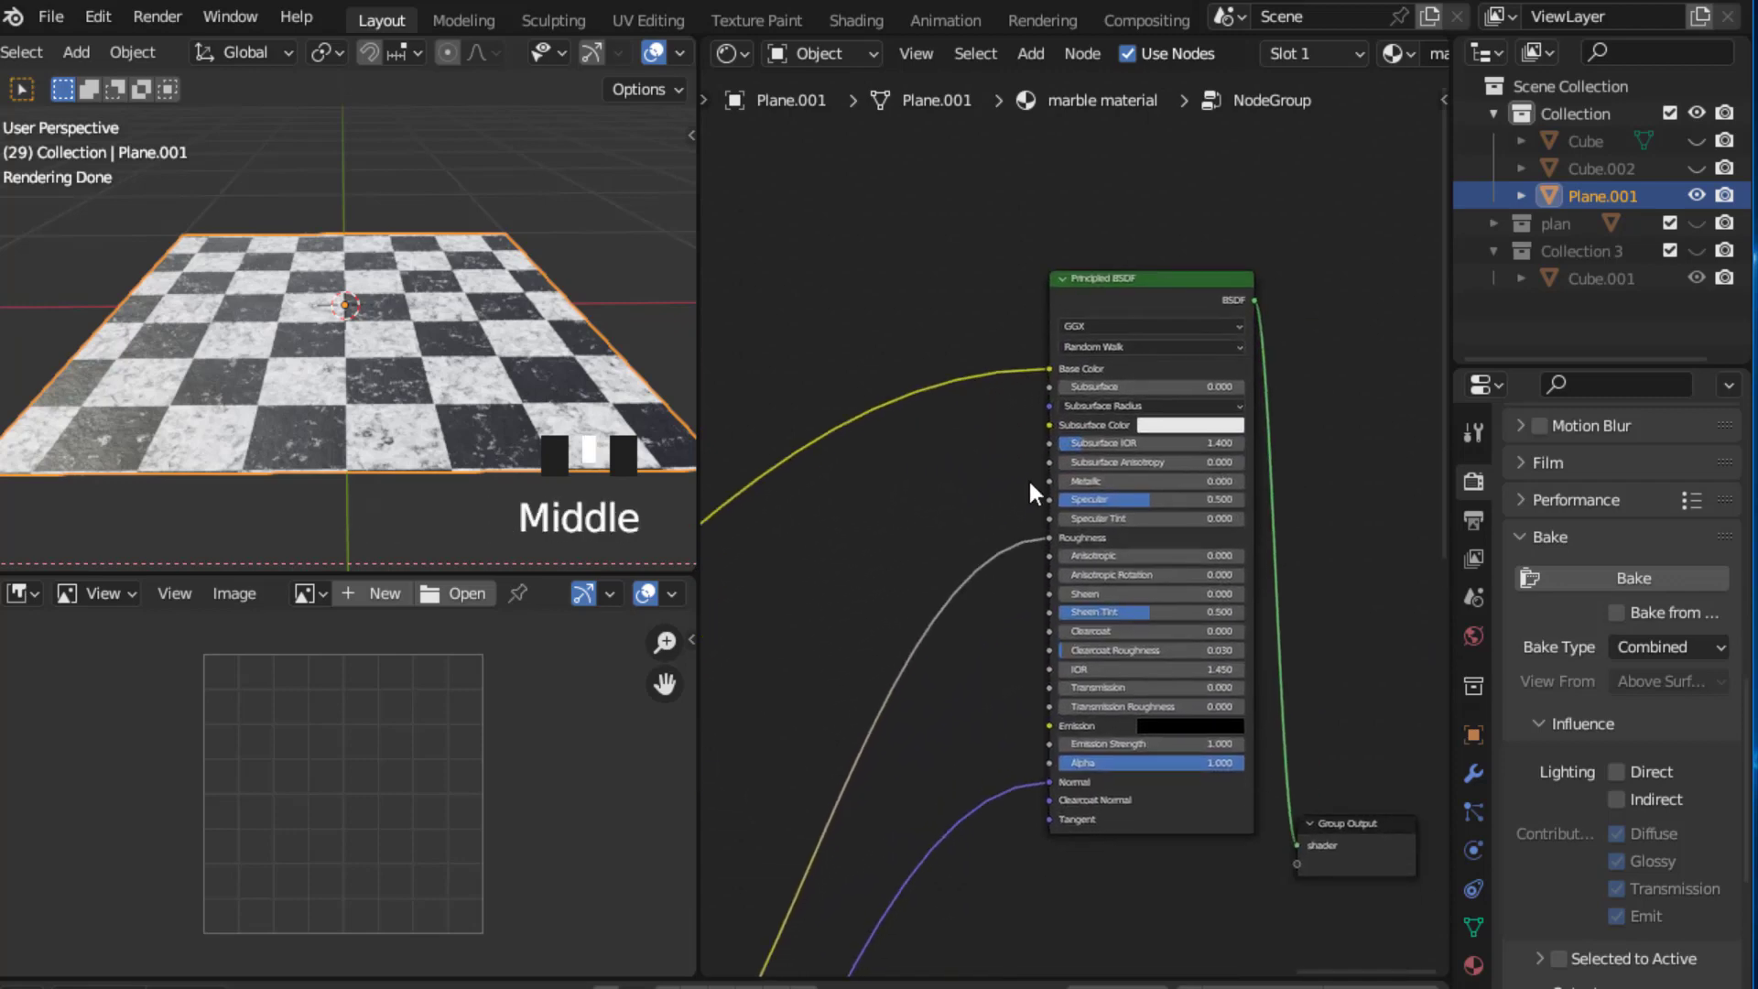
scroll(1042, 662, "up", 1)
scroll(853, 380, "down", 1)
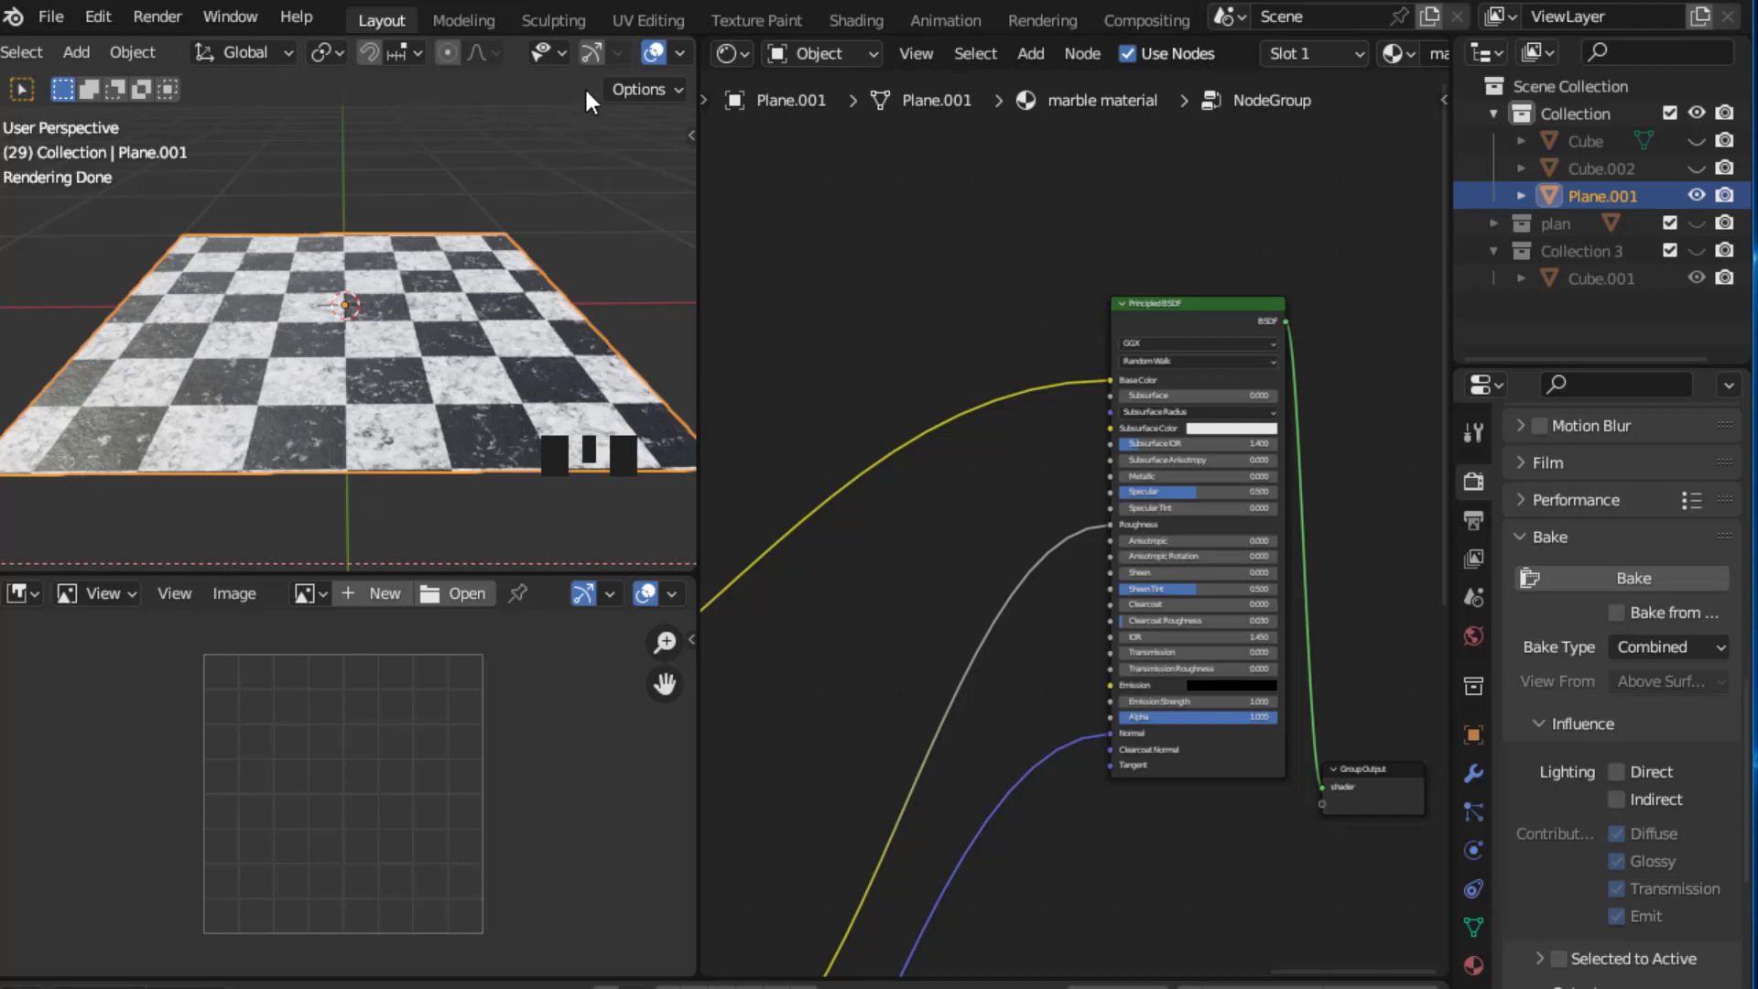
Unwrap the Plane.001 mesh with the standard Unwrap operation in the UV Editing workspace
left_click(639, 24)
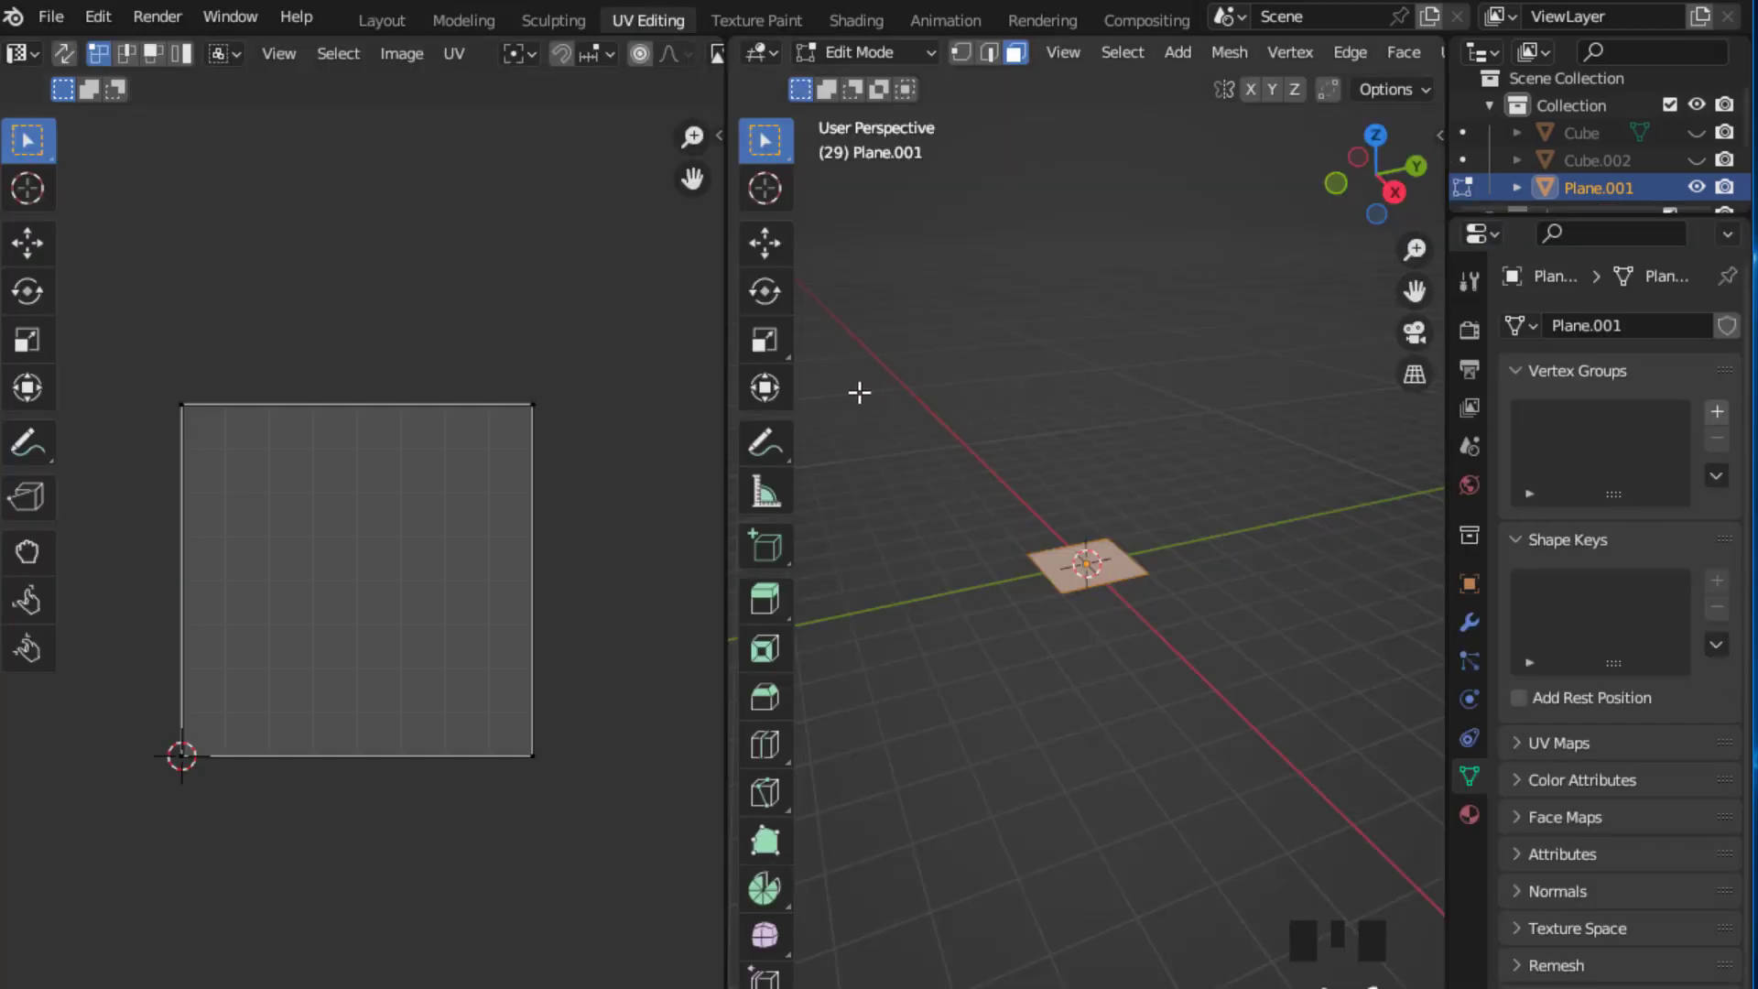
scroll(465, 382, "up", 3)
scroll(540, 430, "down", 3)
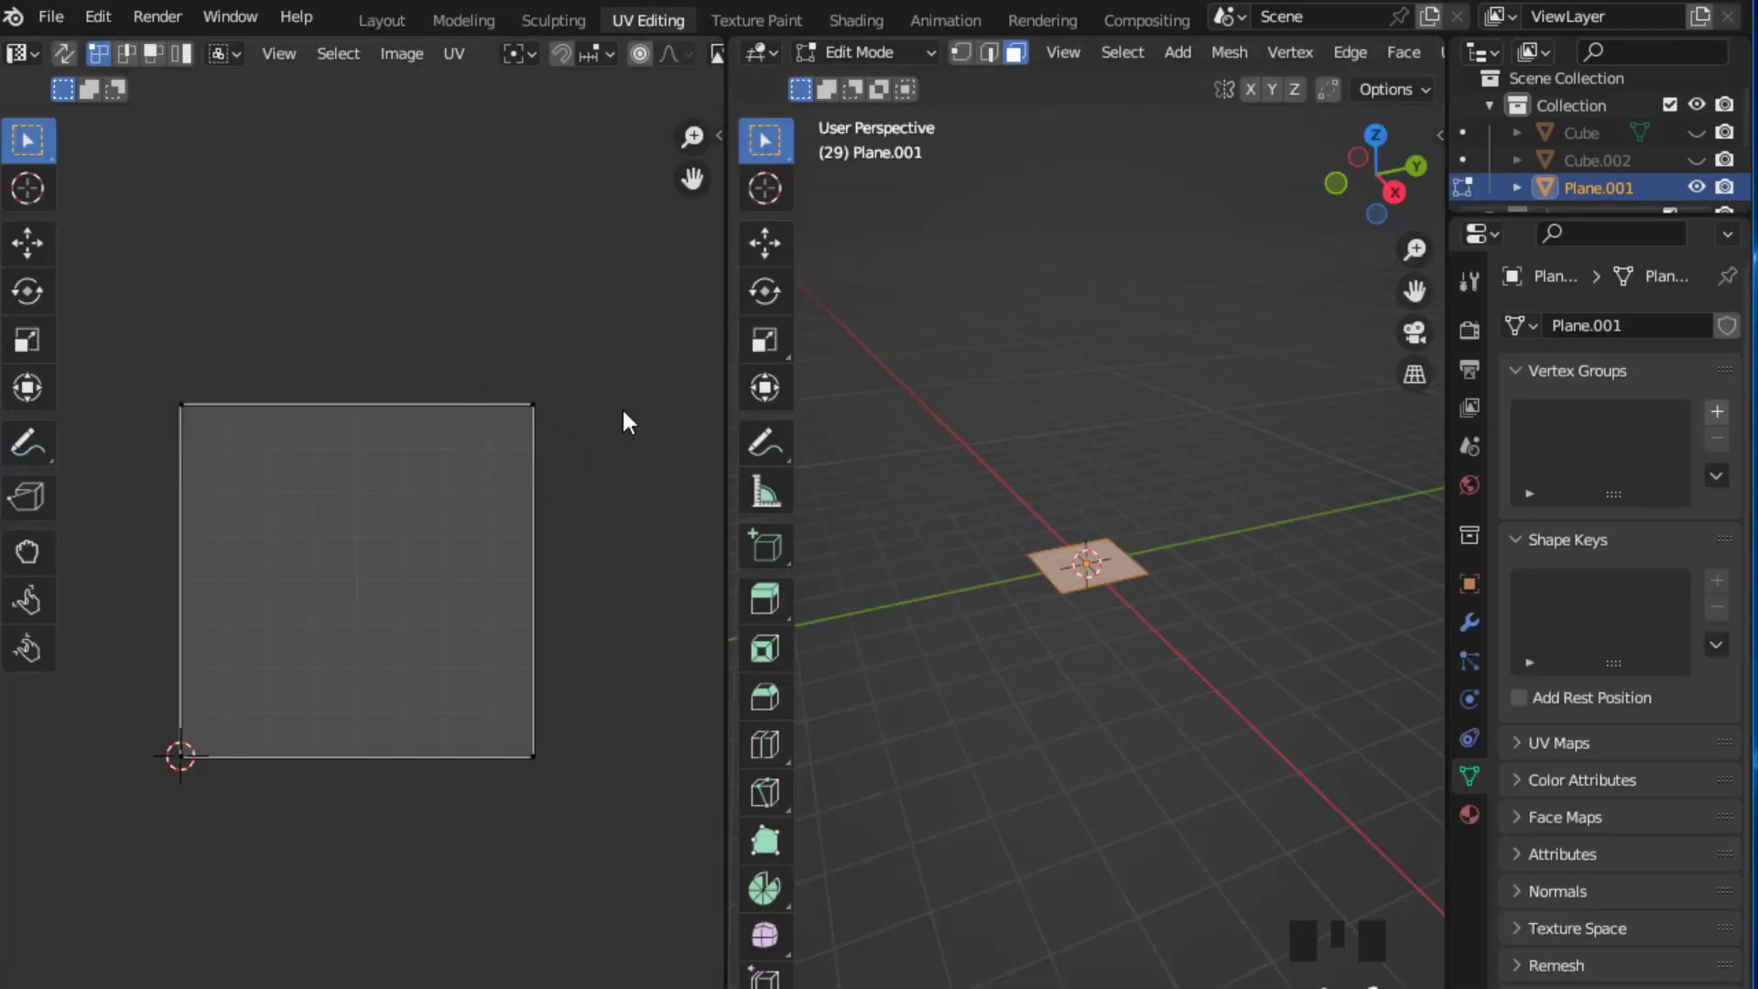
scroll(1059, 479, "up", 3)
middle_click_drag(1059, 479, 1139, 479)
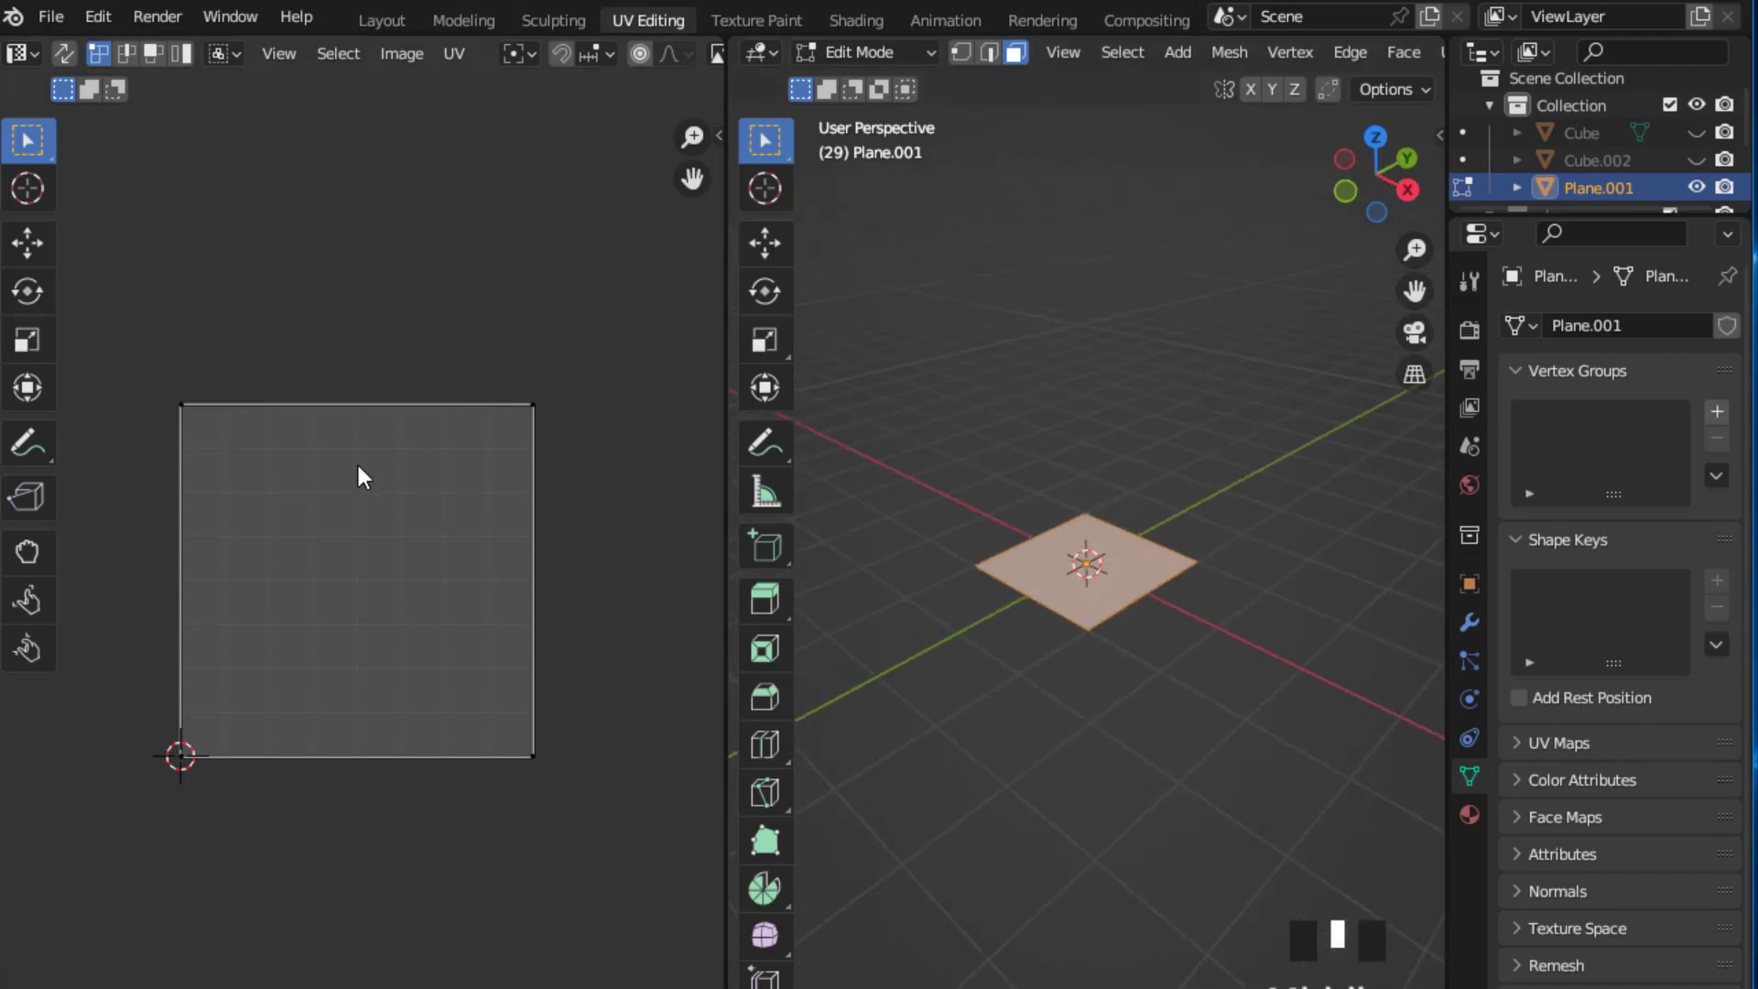
middle_click_drag(967, 467, 1048, 479)
scroll(1072, 496, "up", 1)
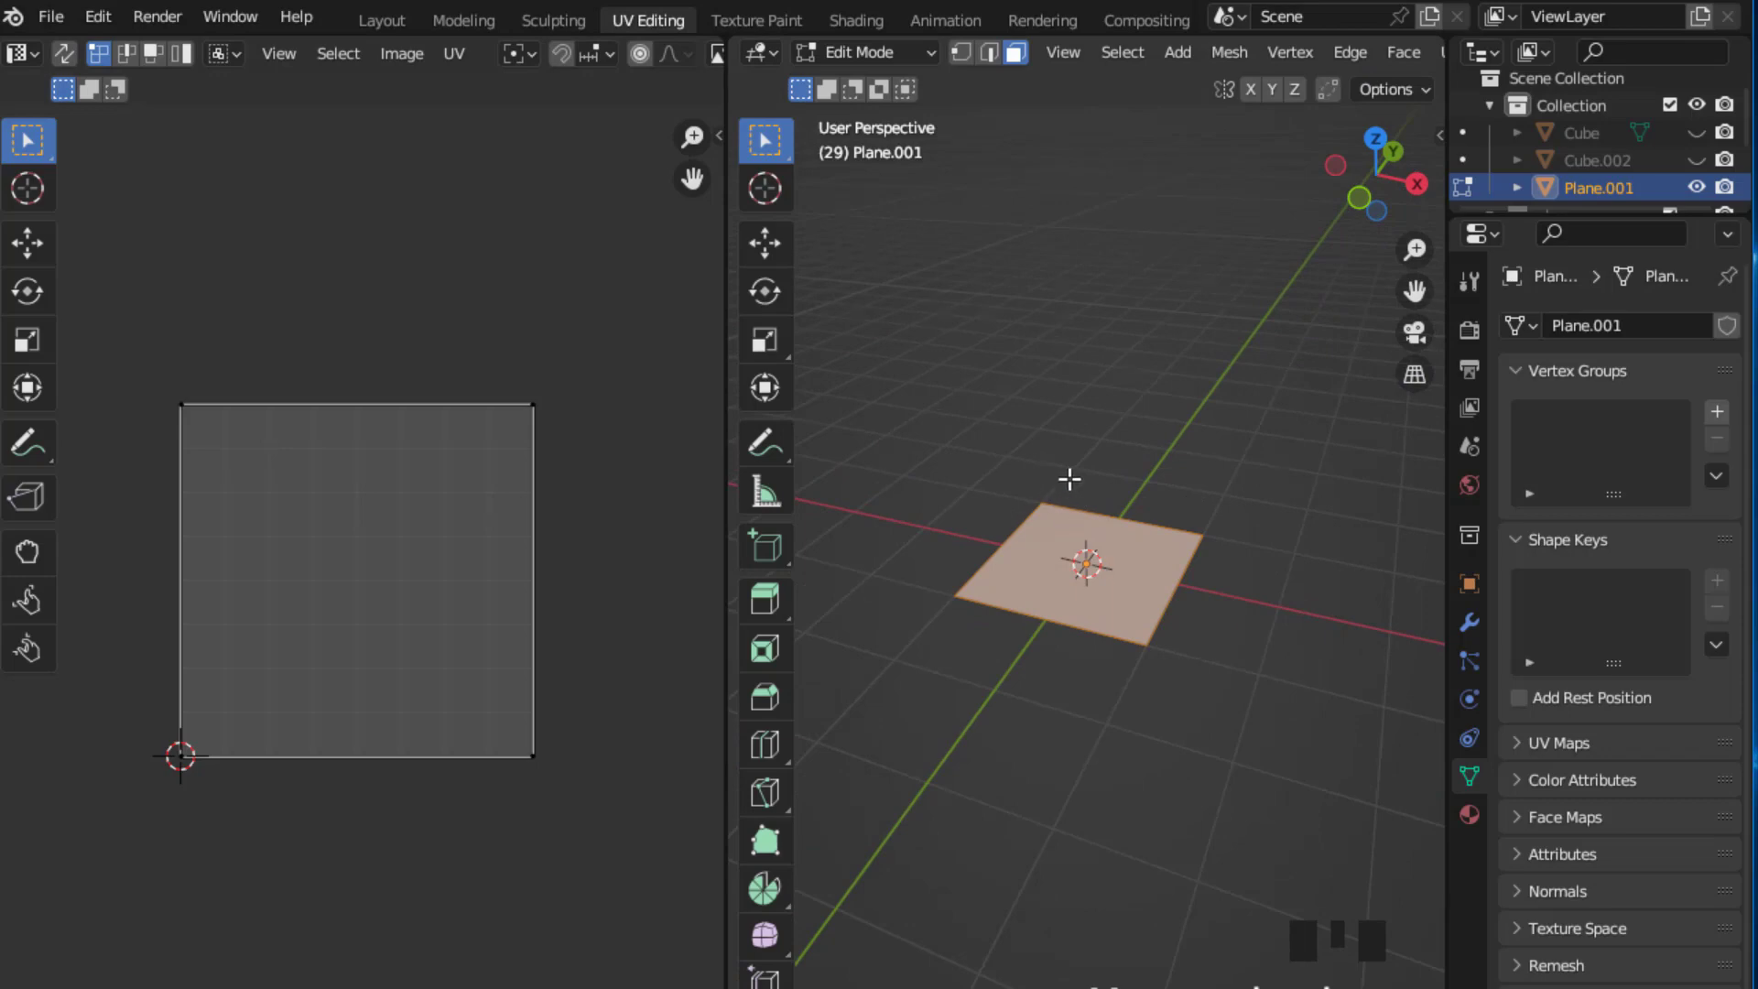
middle_click_drag(1069, 479, 1067, 440)
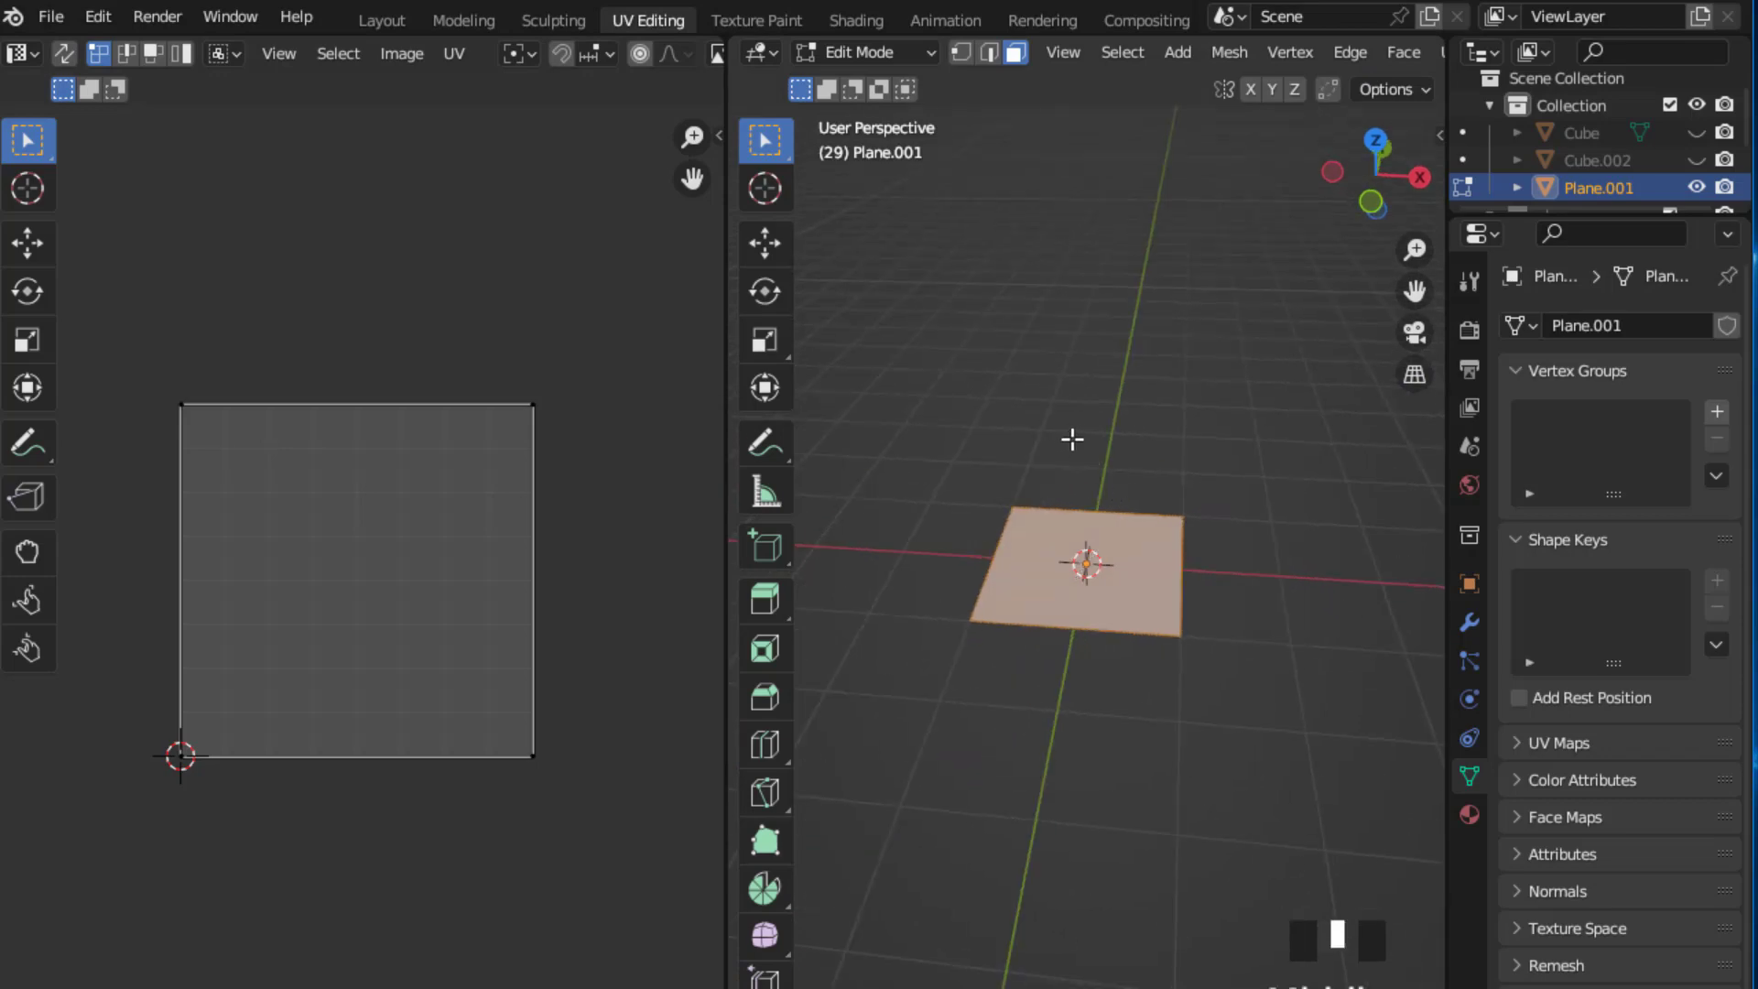
key("u")
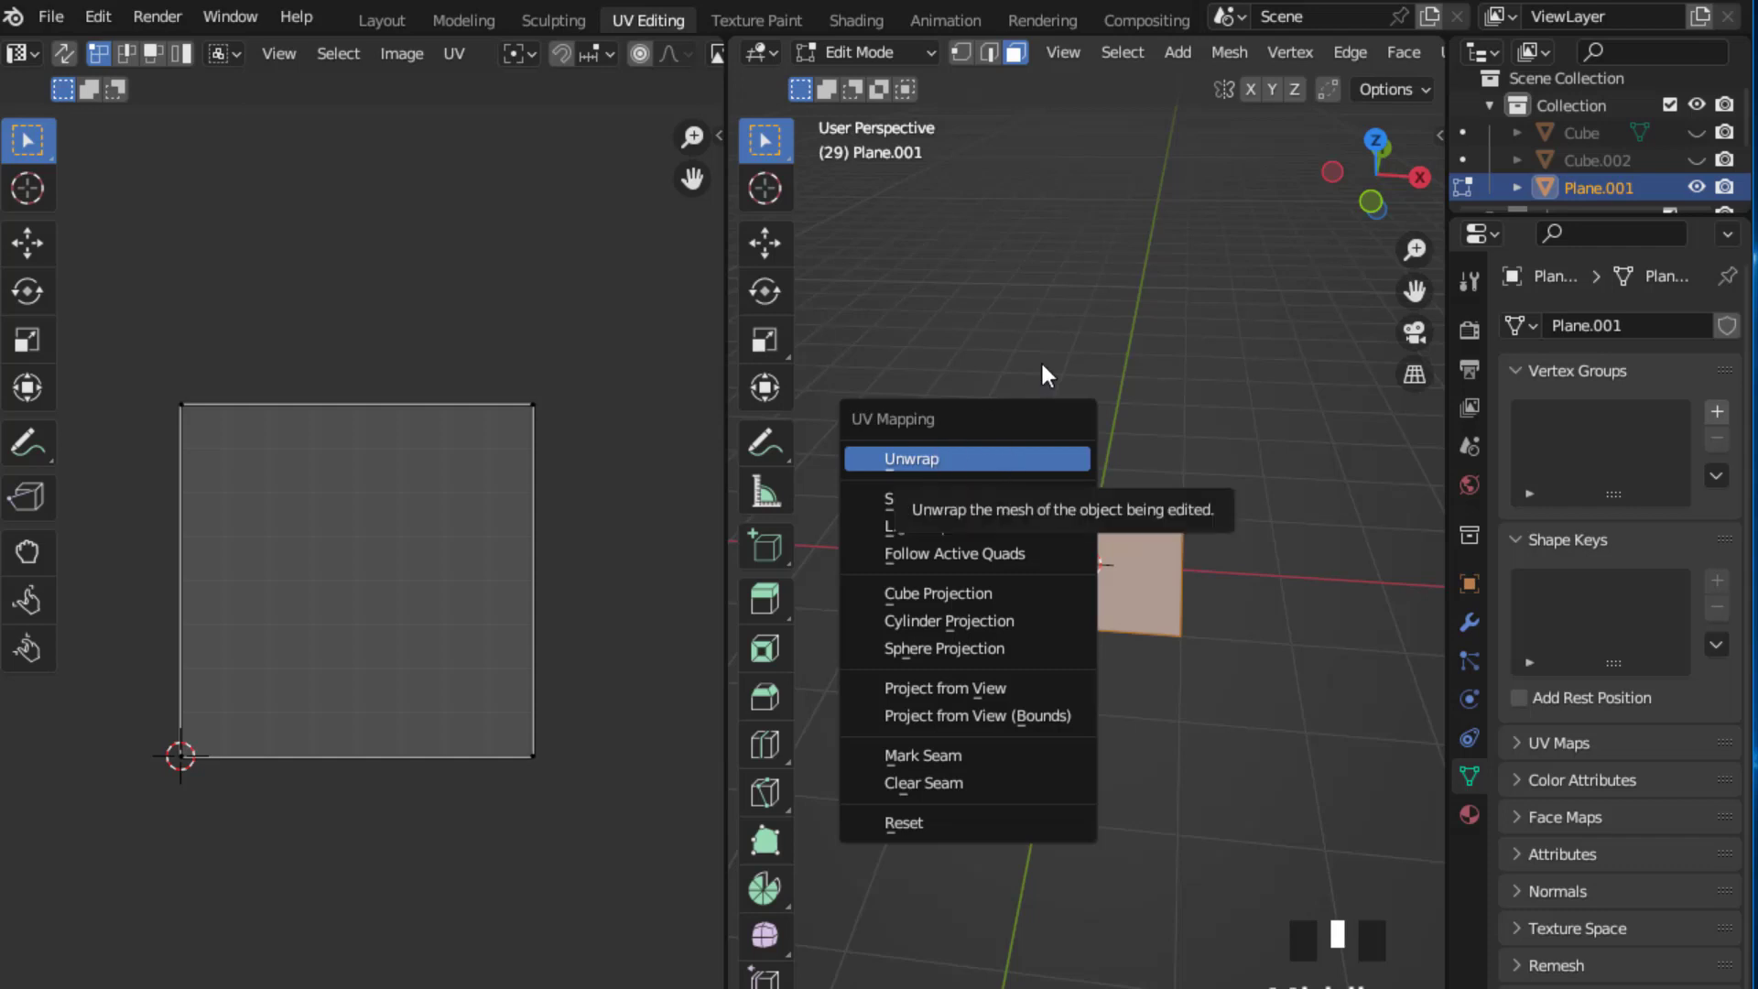
left_click(940, 459)
scroll(328, 540, "down", 3)
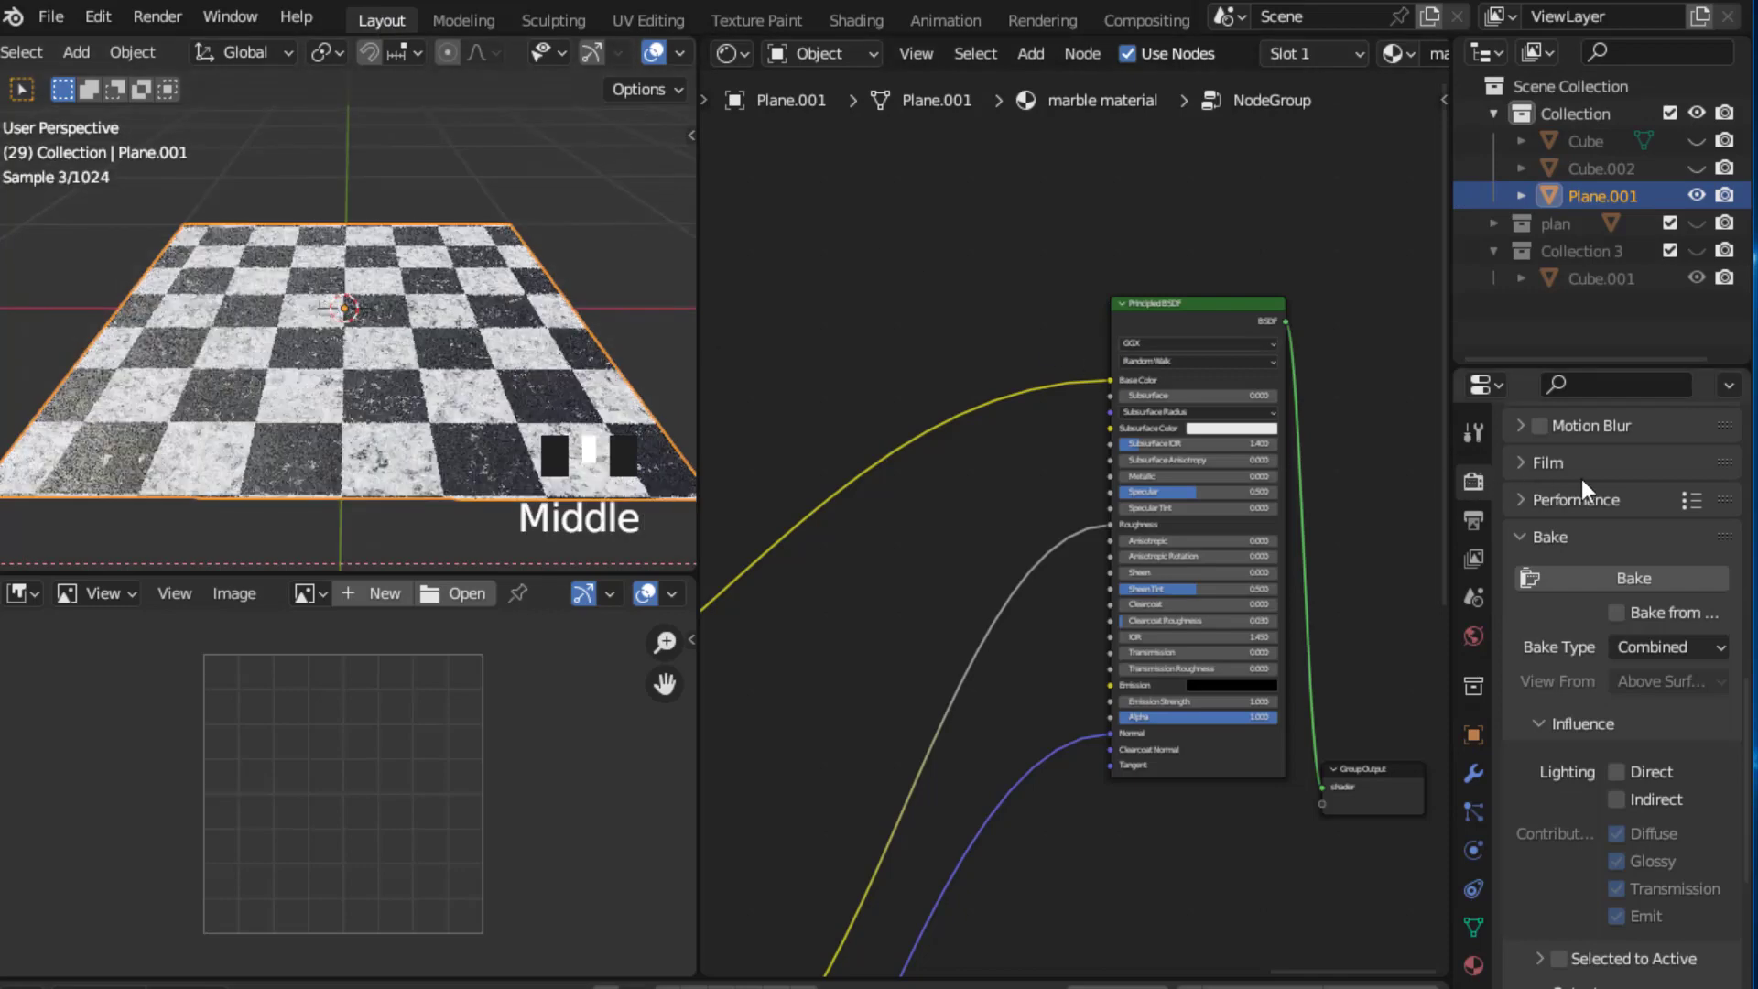
Check the render engine setting and the Bake options in the scene's render properties
left_click(1551, 485)
scroll(1547, 480, "up", 5)
scroll(1564, 443, "up", 13)
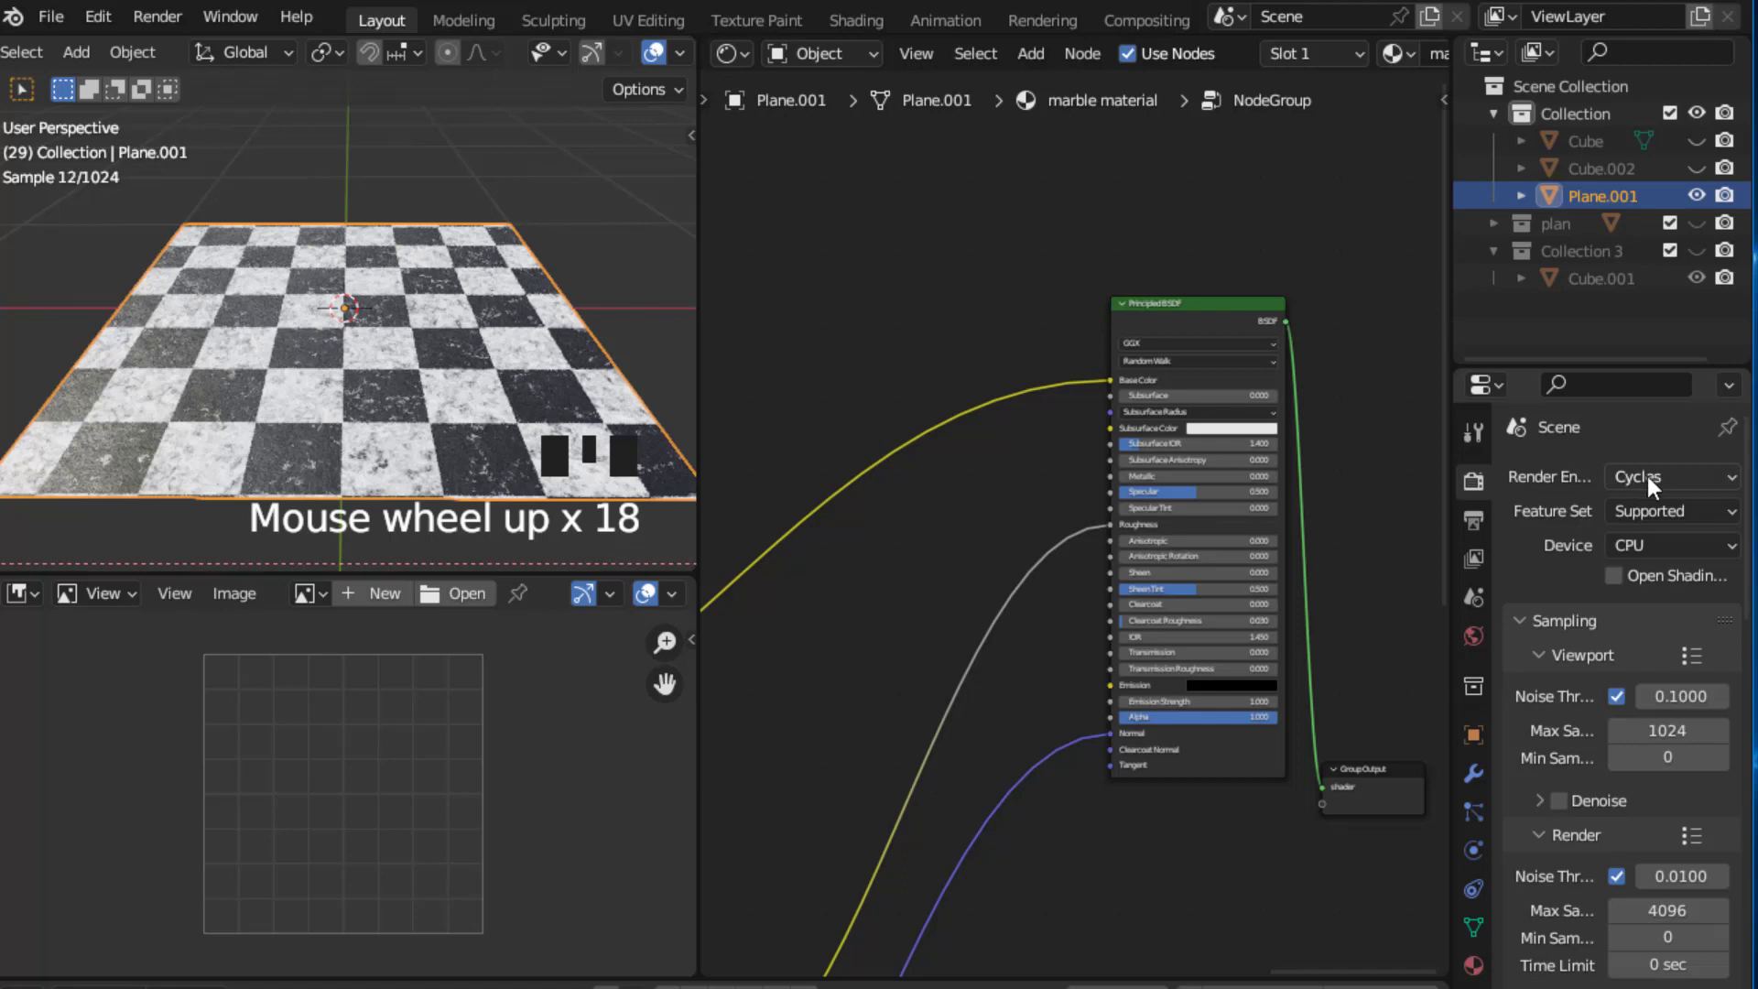
scroll(1512, 564, "down", 10)
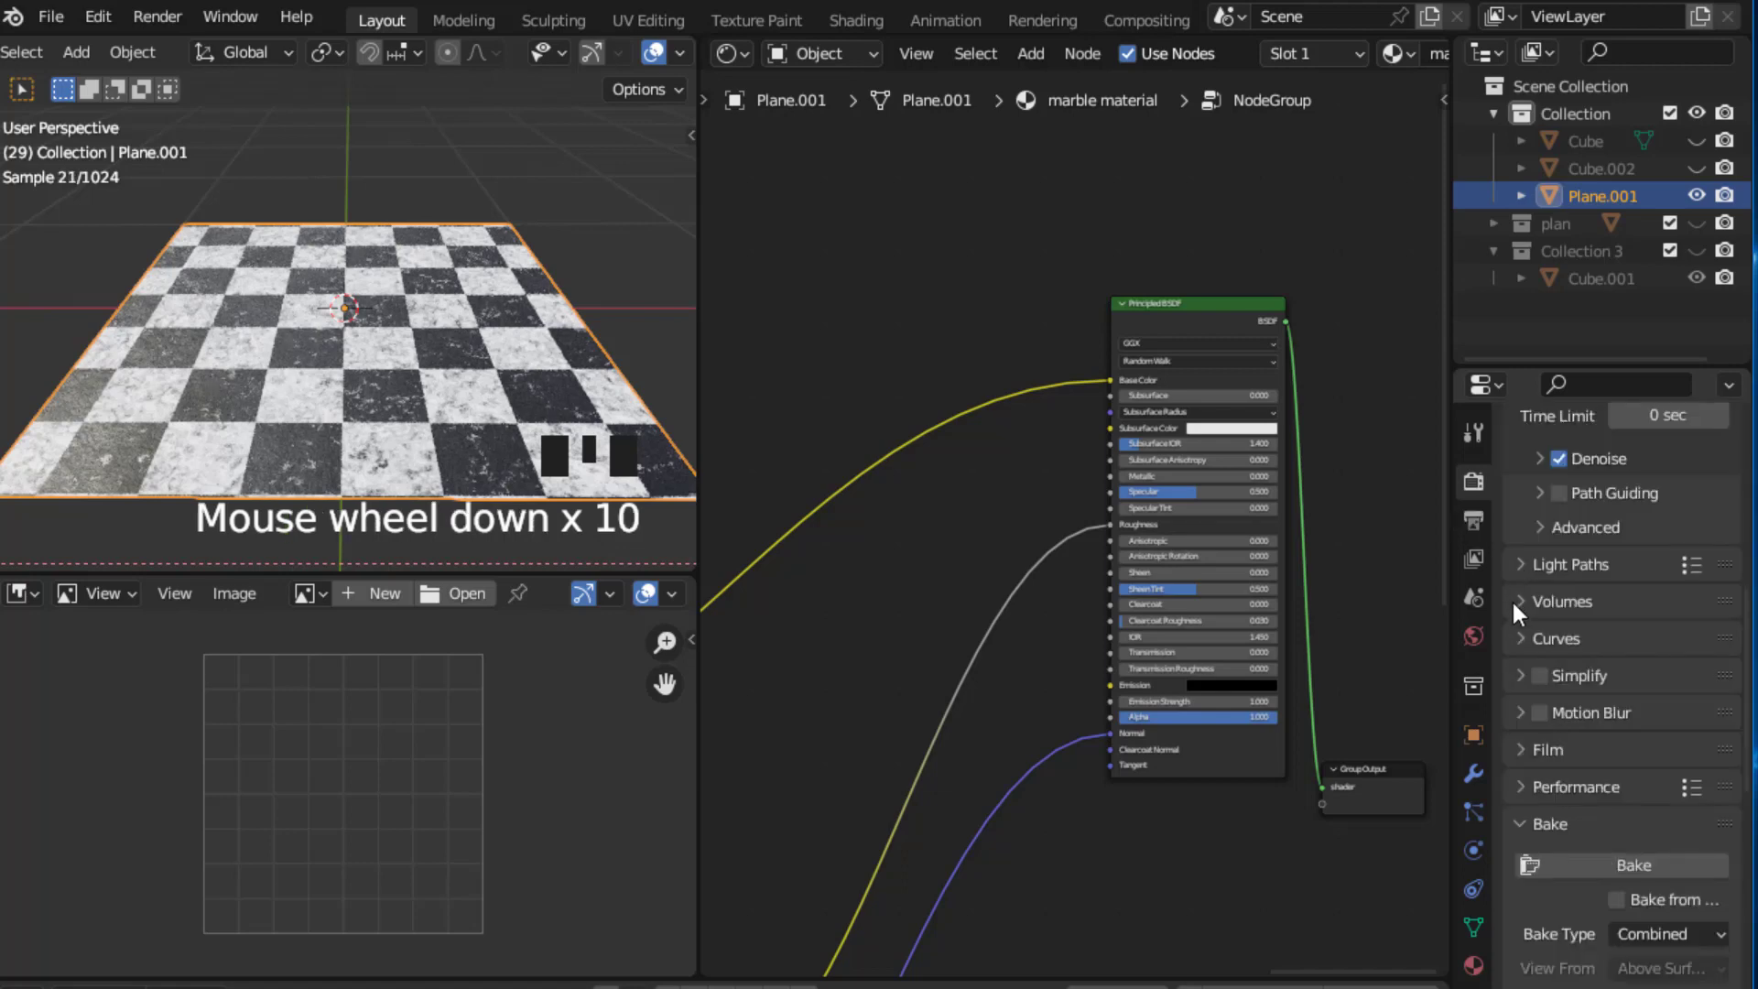
scroll(1513, 600, "down", 2)
scroll(1540, 696, "down", 7)
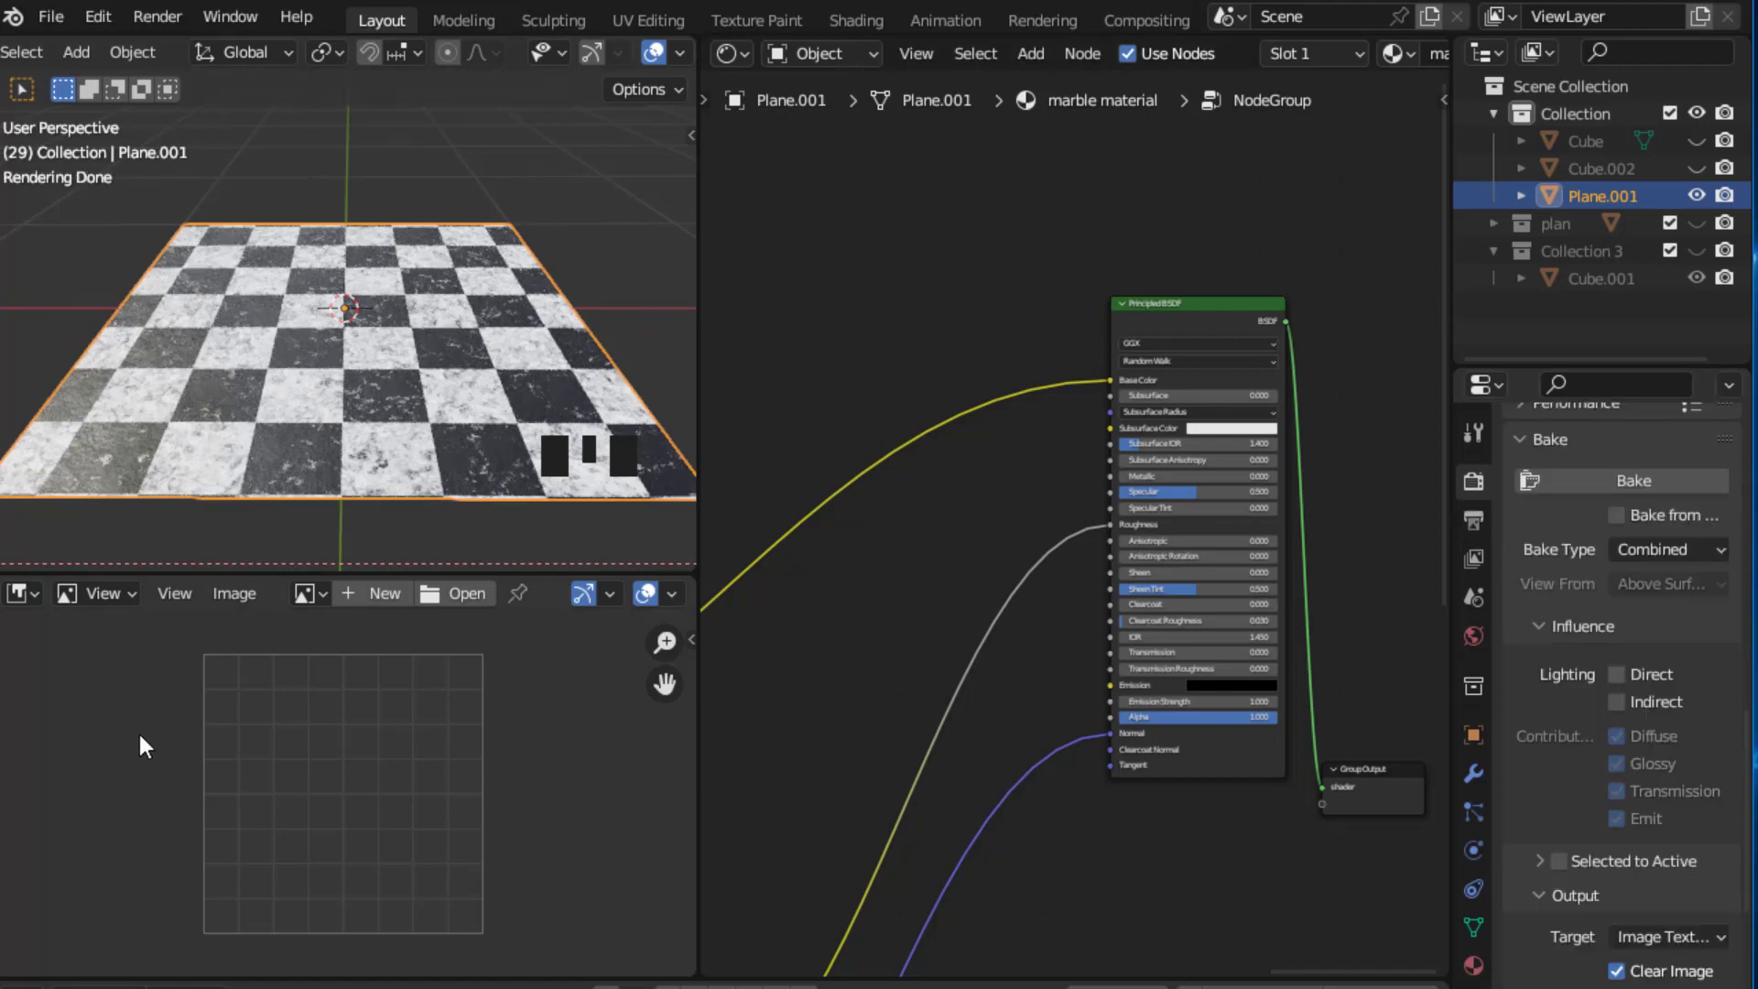
Start a new image in the Image Editor and name it TILE BASE COLOR
left_click(381, 594)
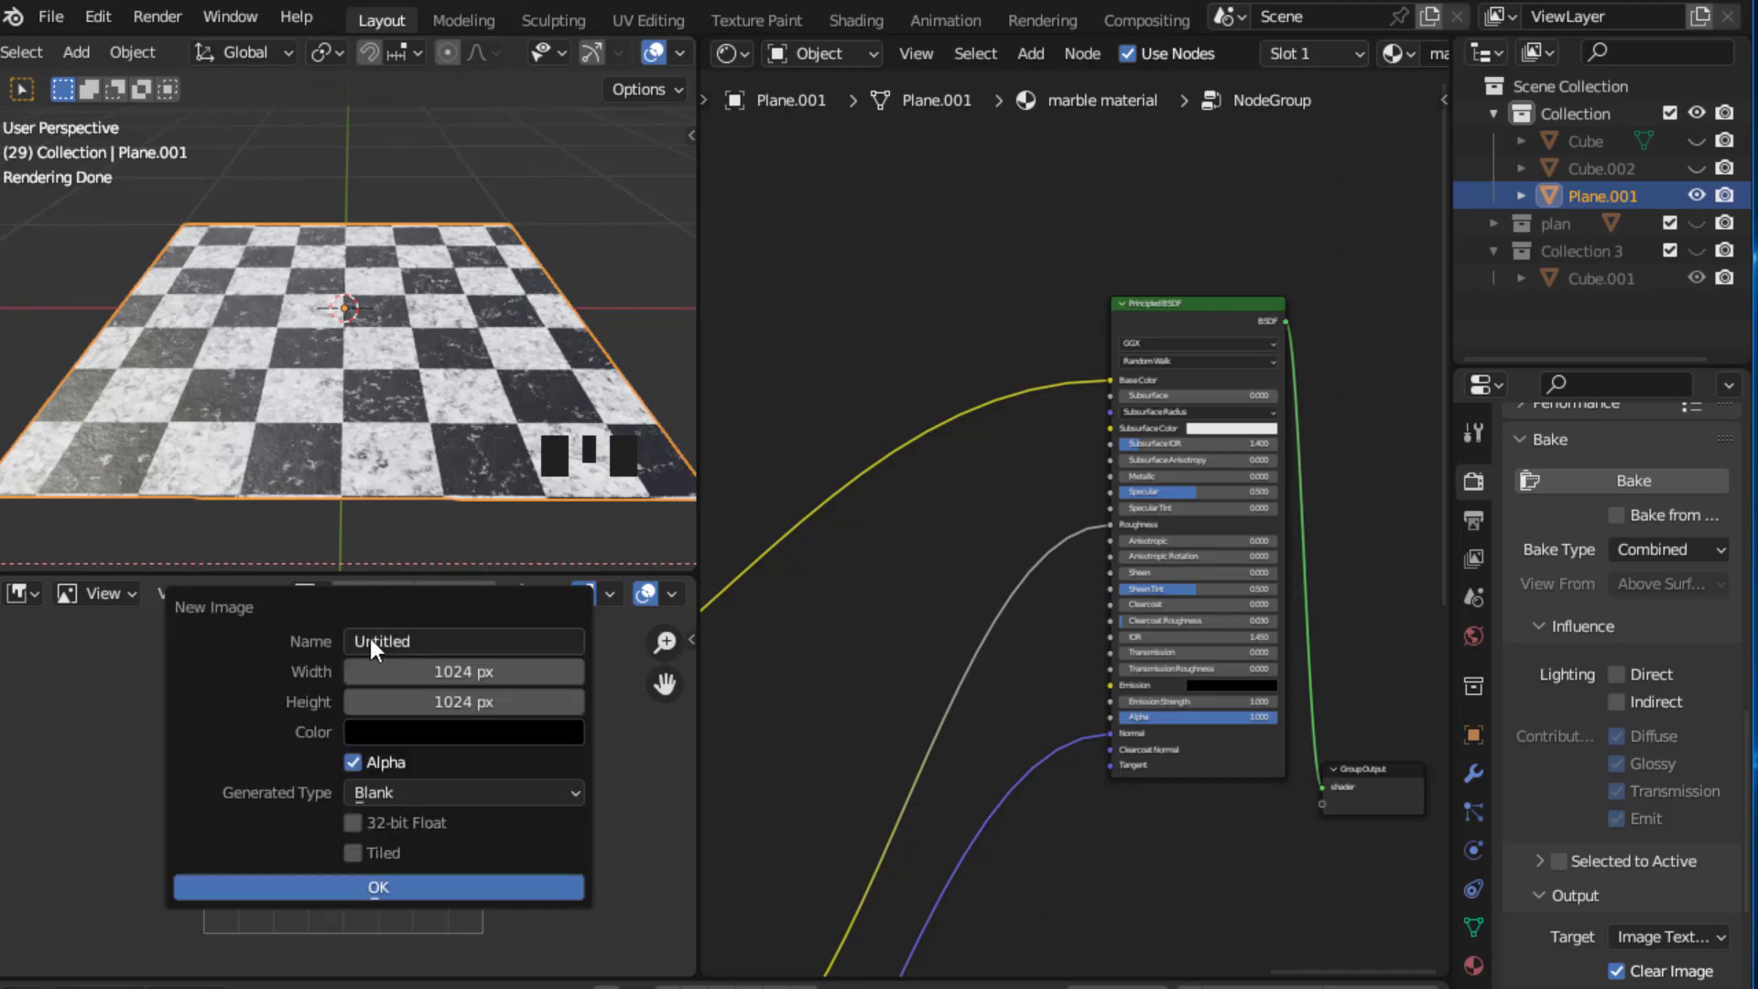
left_click(435, 639)
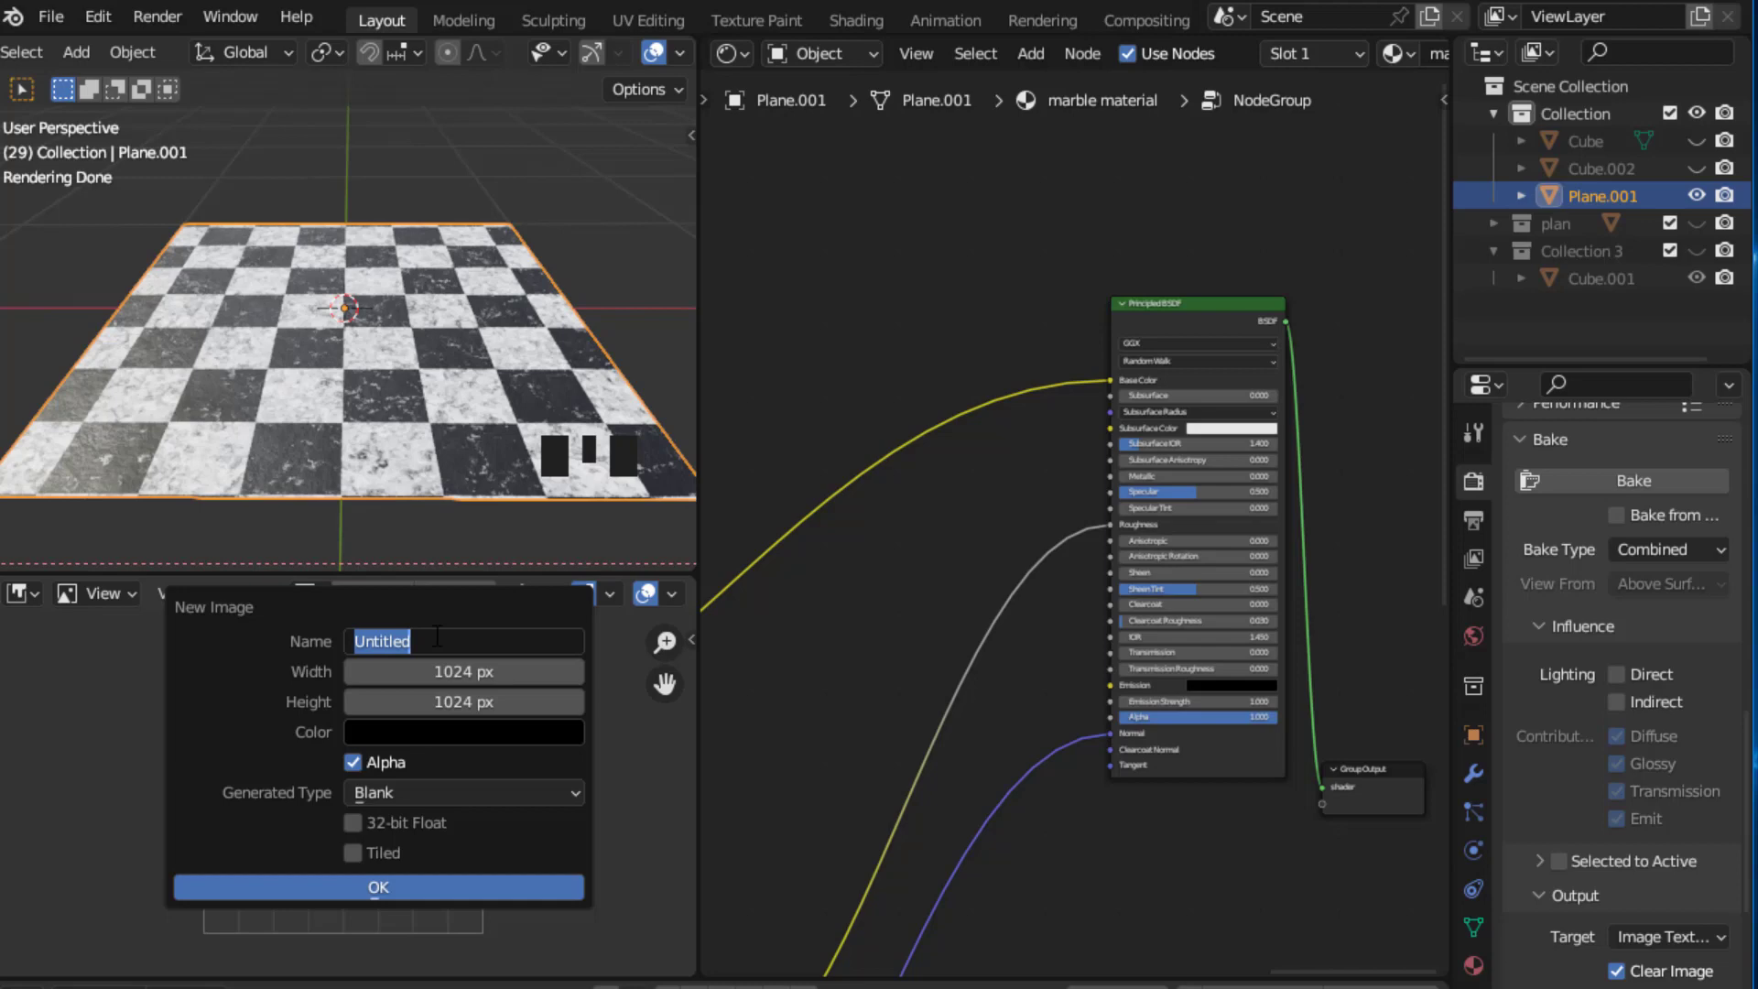
type("TILE BASS")
key("BackSpace")
type("E COLOR")
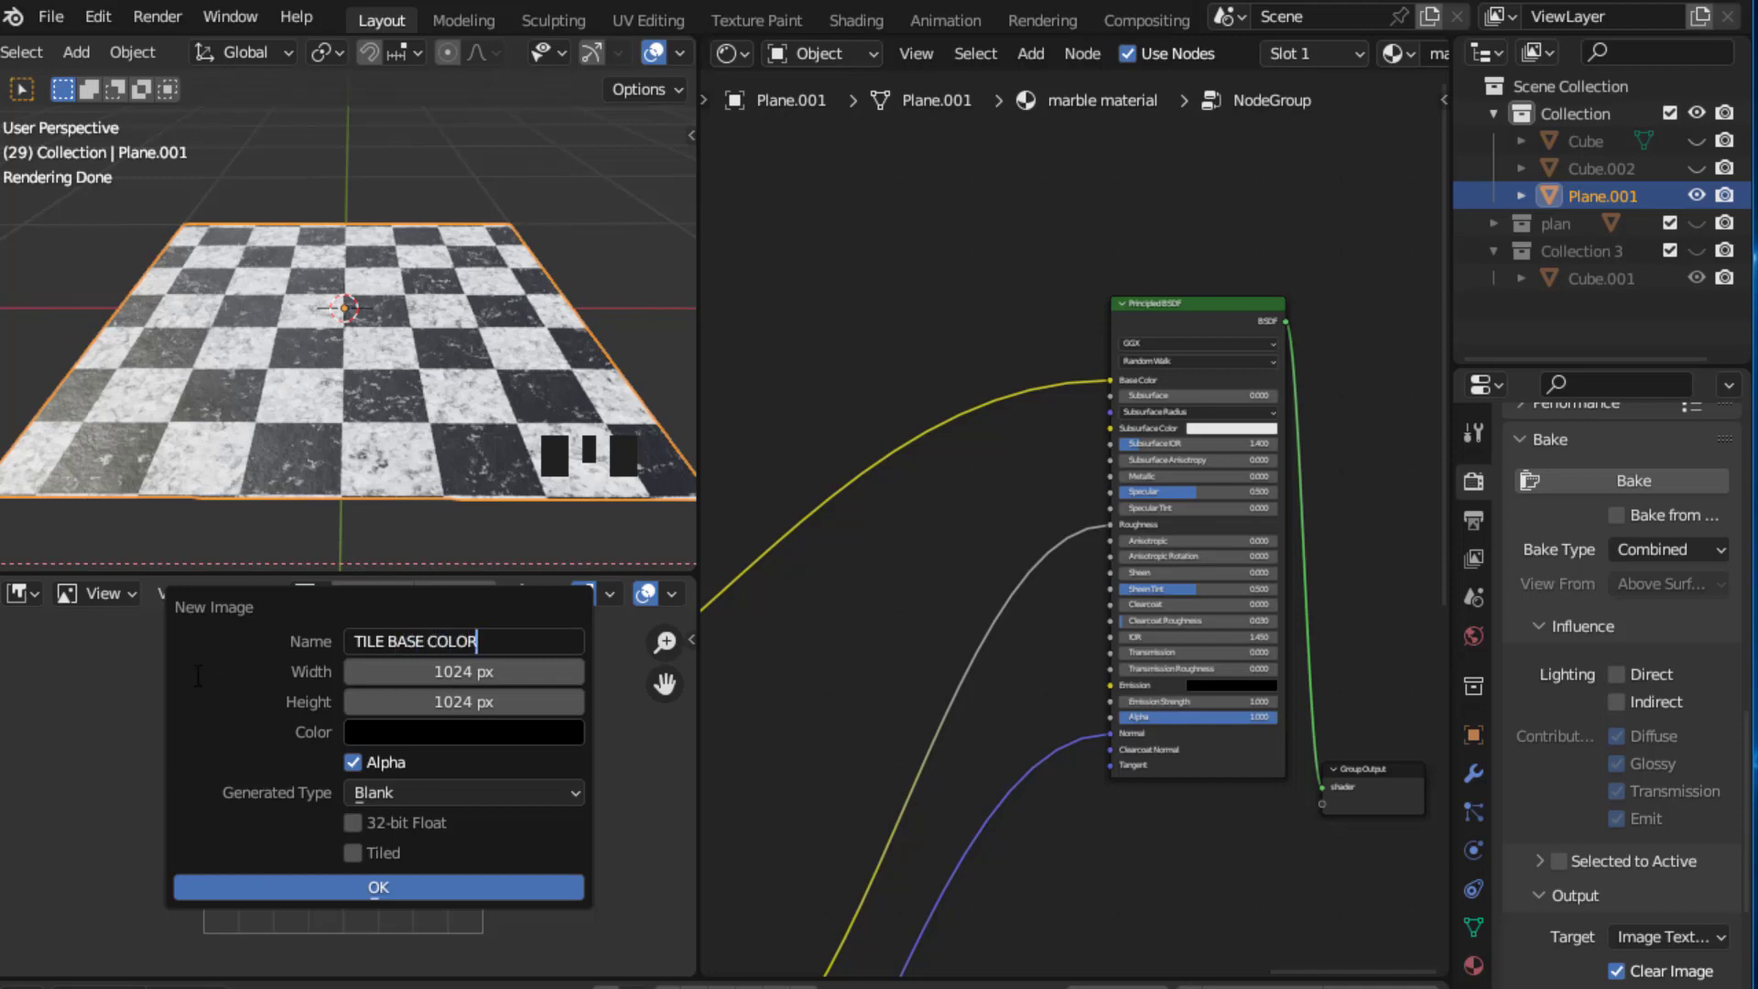
key("Return")
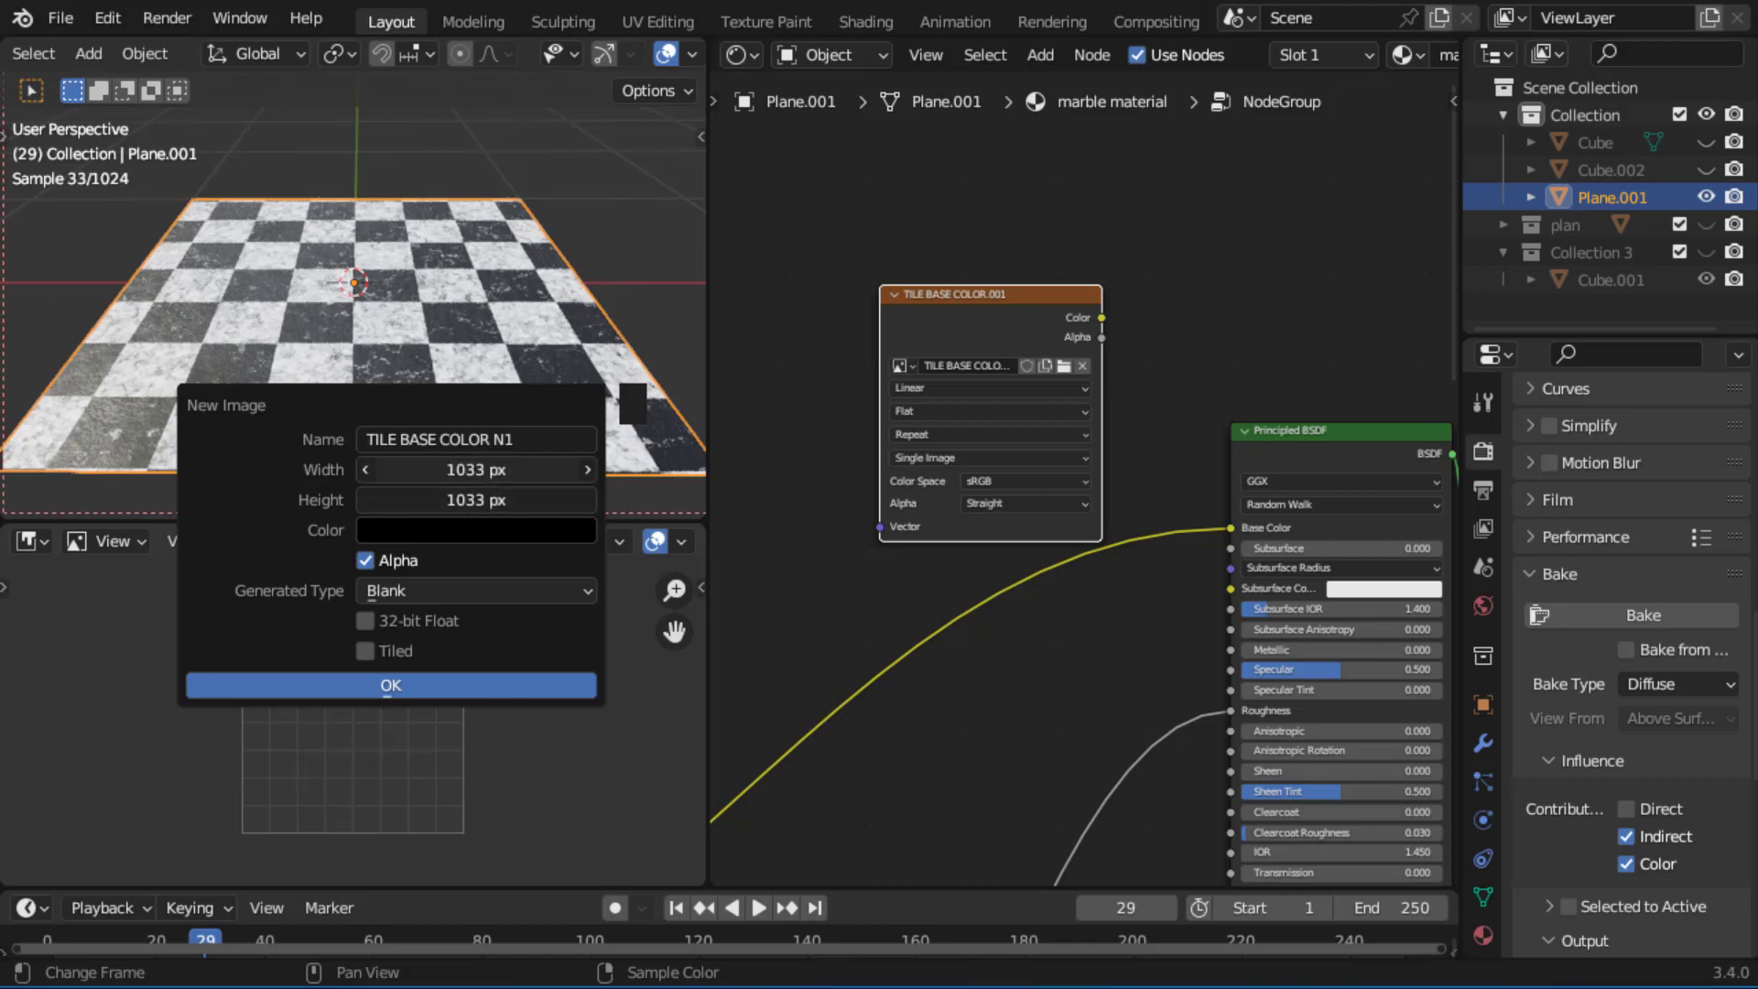
Multiply the new image's width and height by 4
left_click(466, 474)
left_click(466, 474)
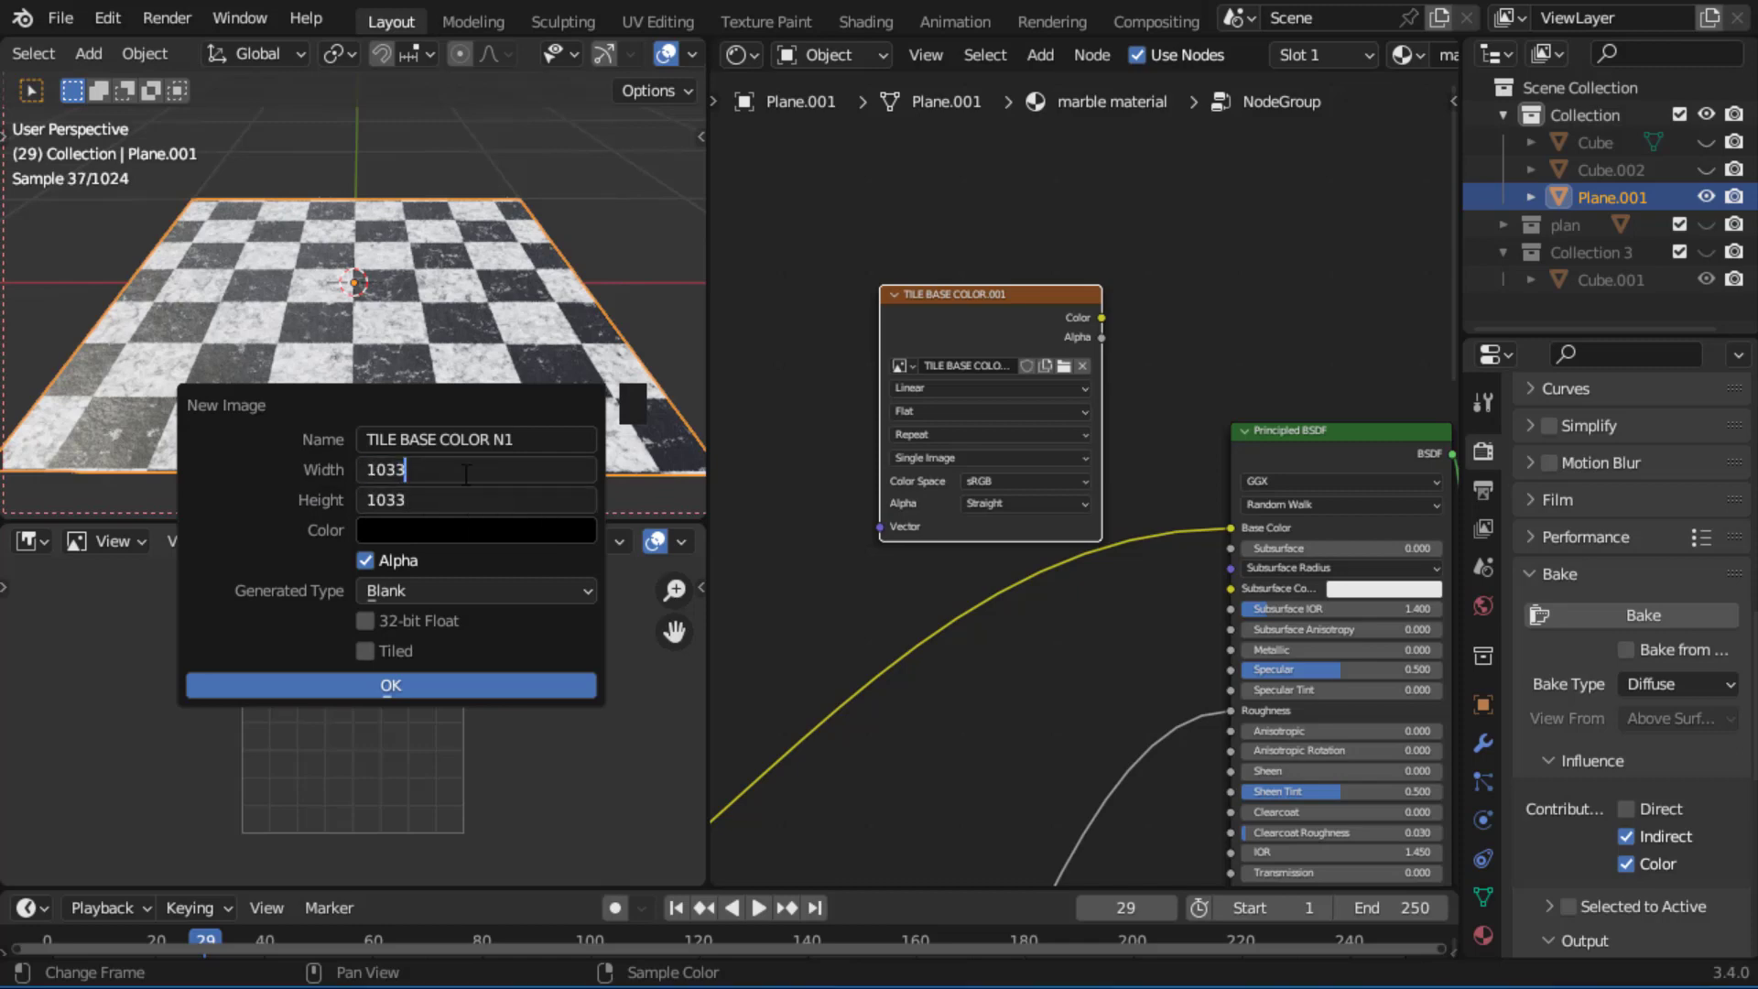
type("*4")
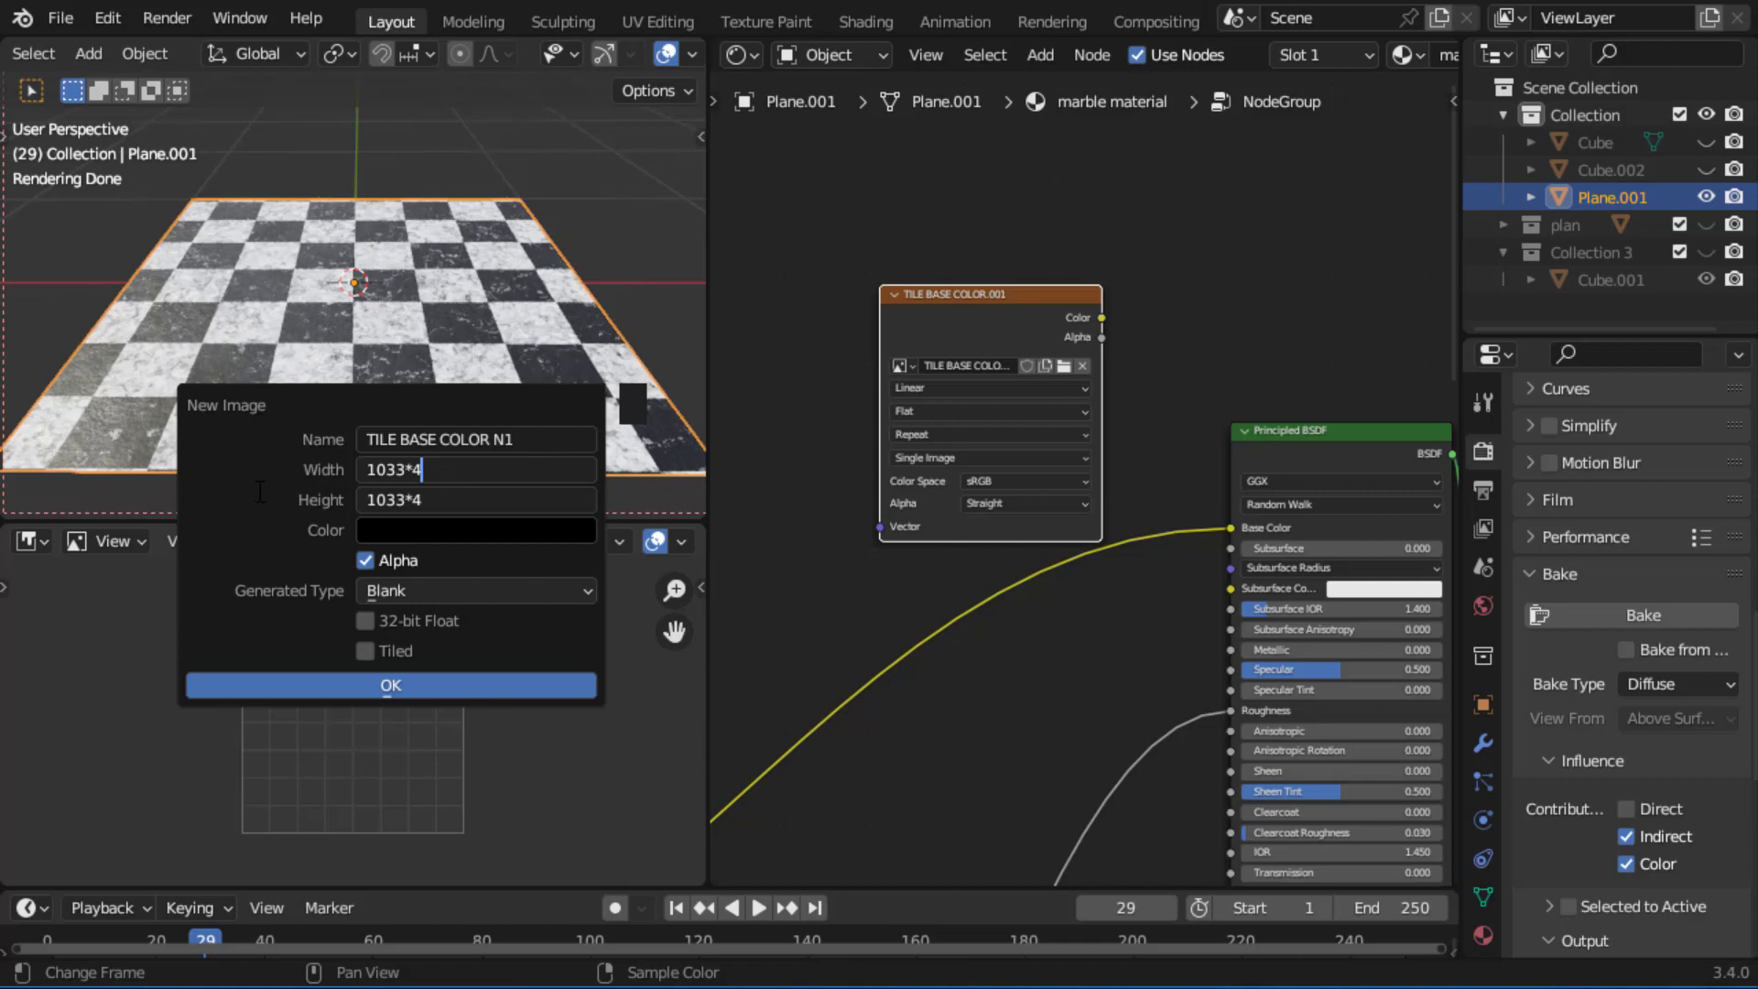
key("Return")
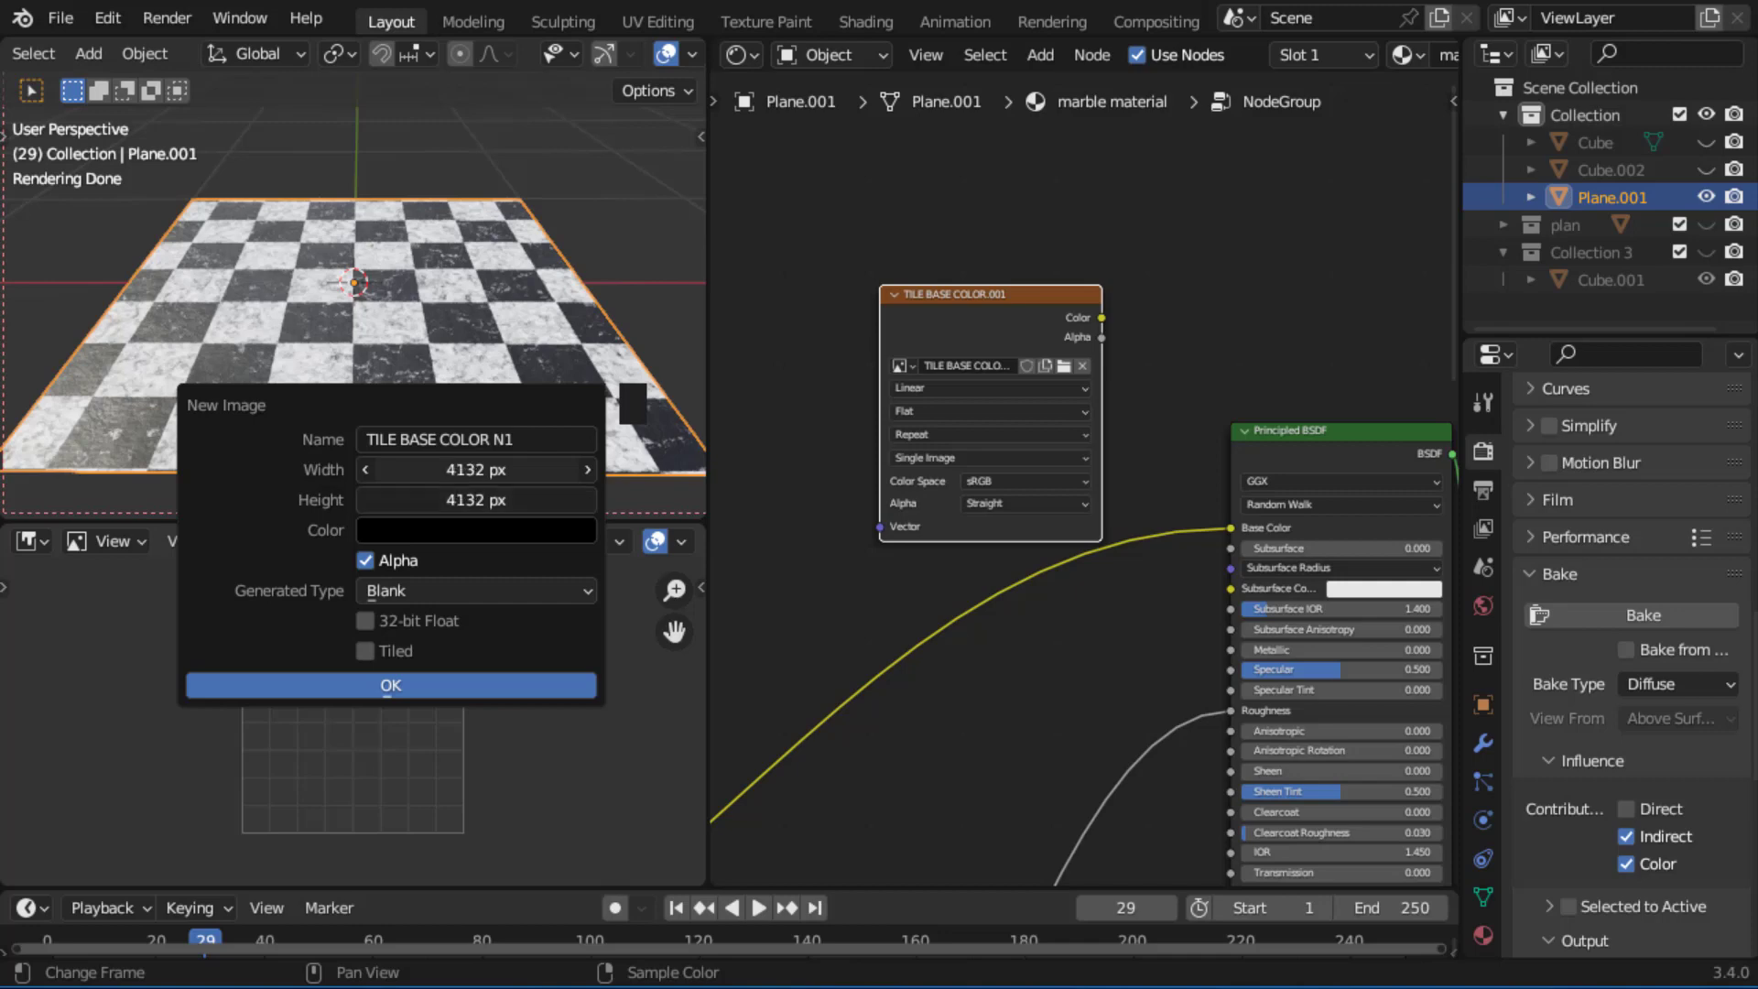
Divide the new image's width and height by 4
left_click(476, 468)
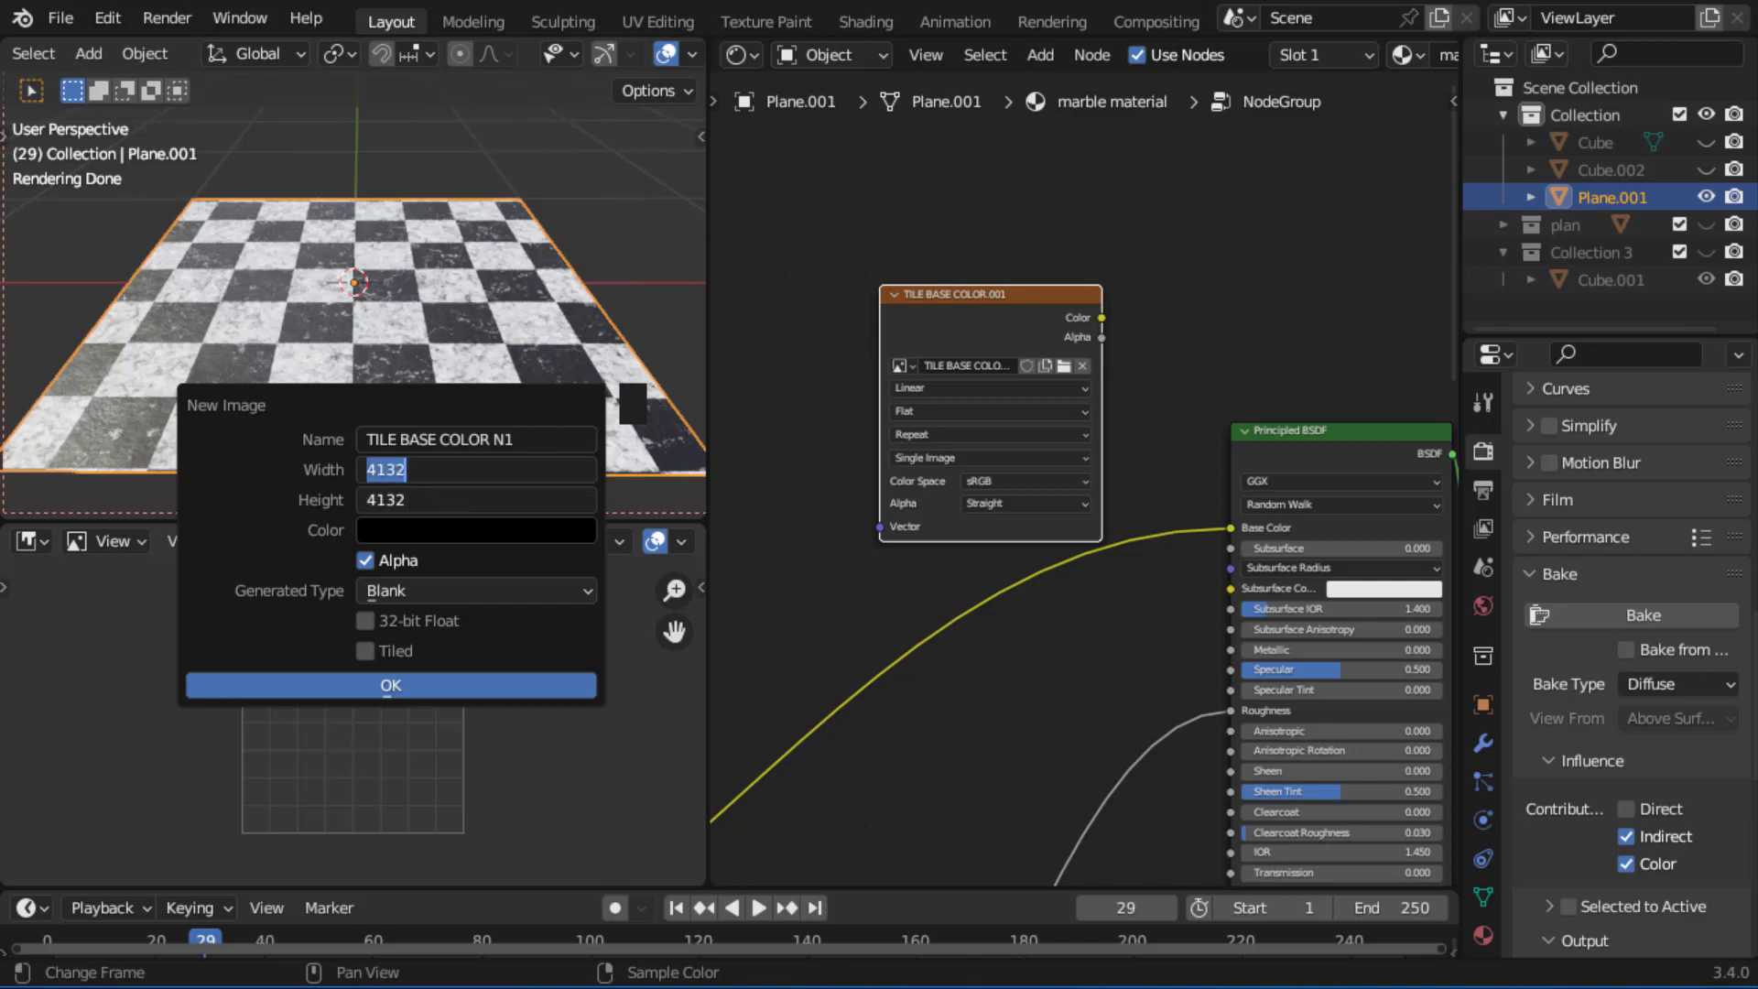
key("End")
type("/4")
key("Return")
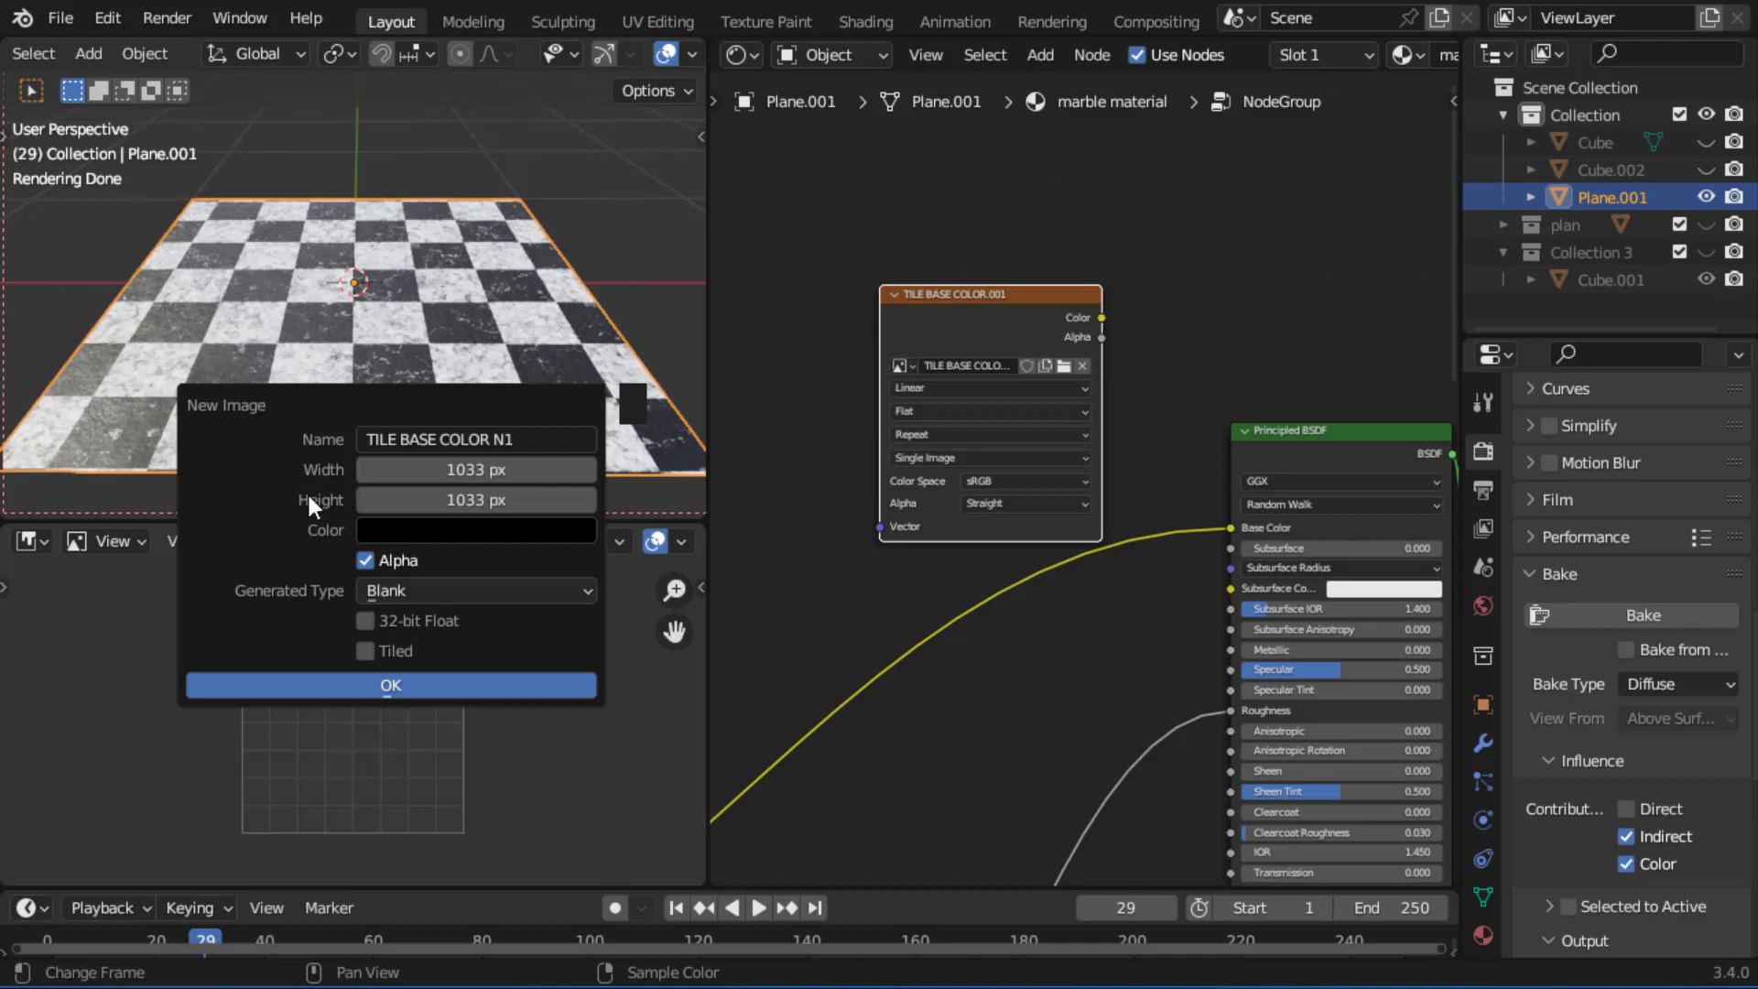
Create the blank TILE BASE COLOR N1 image at 1033 × 1033 px and delete the TILE BASE COLOR.001 texture node
left_click(427, 689)
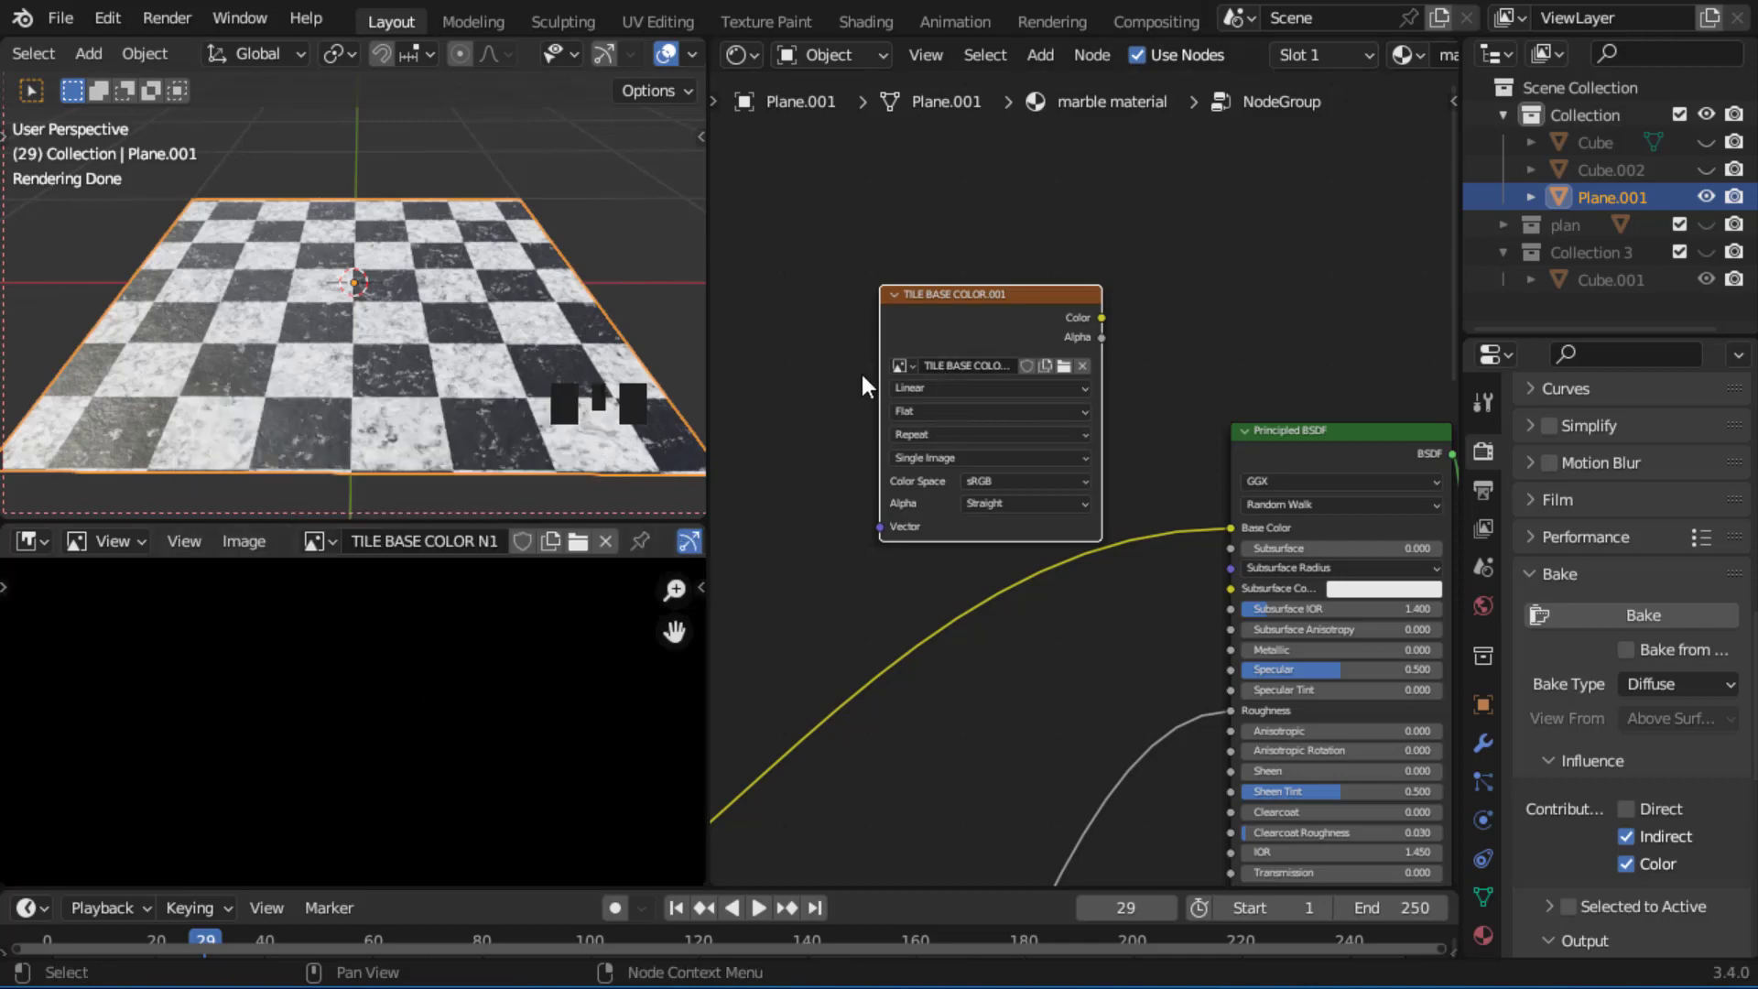
key("Delete")
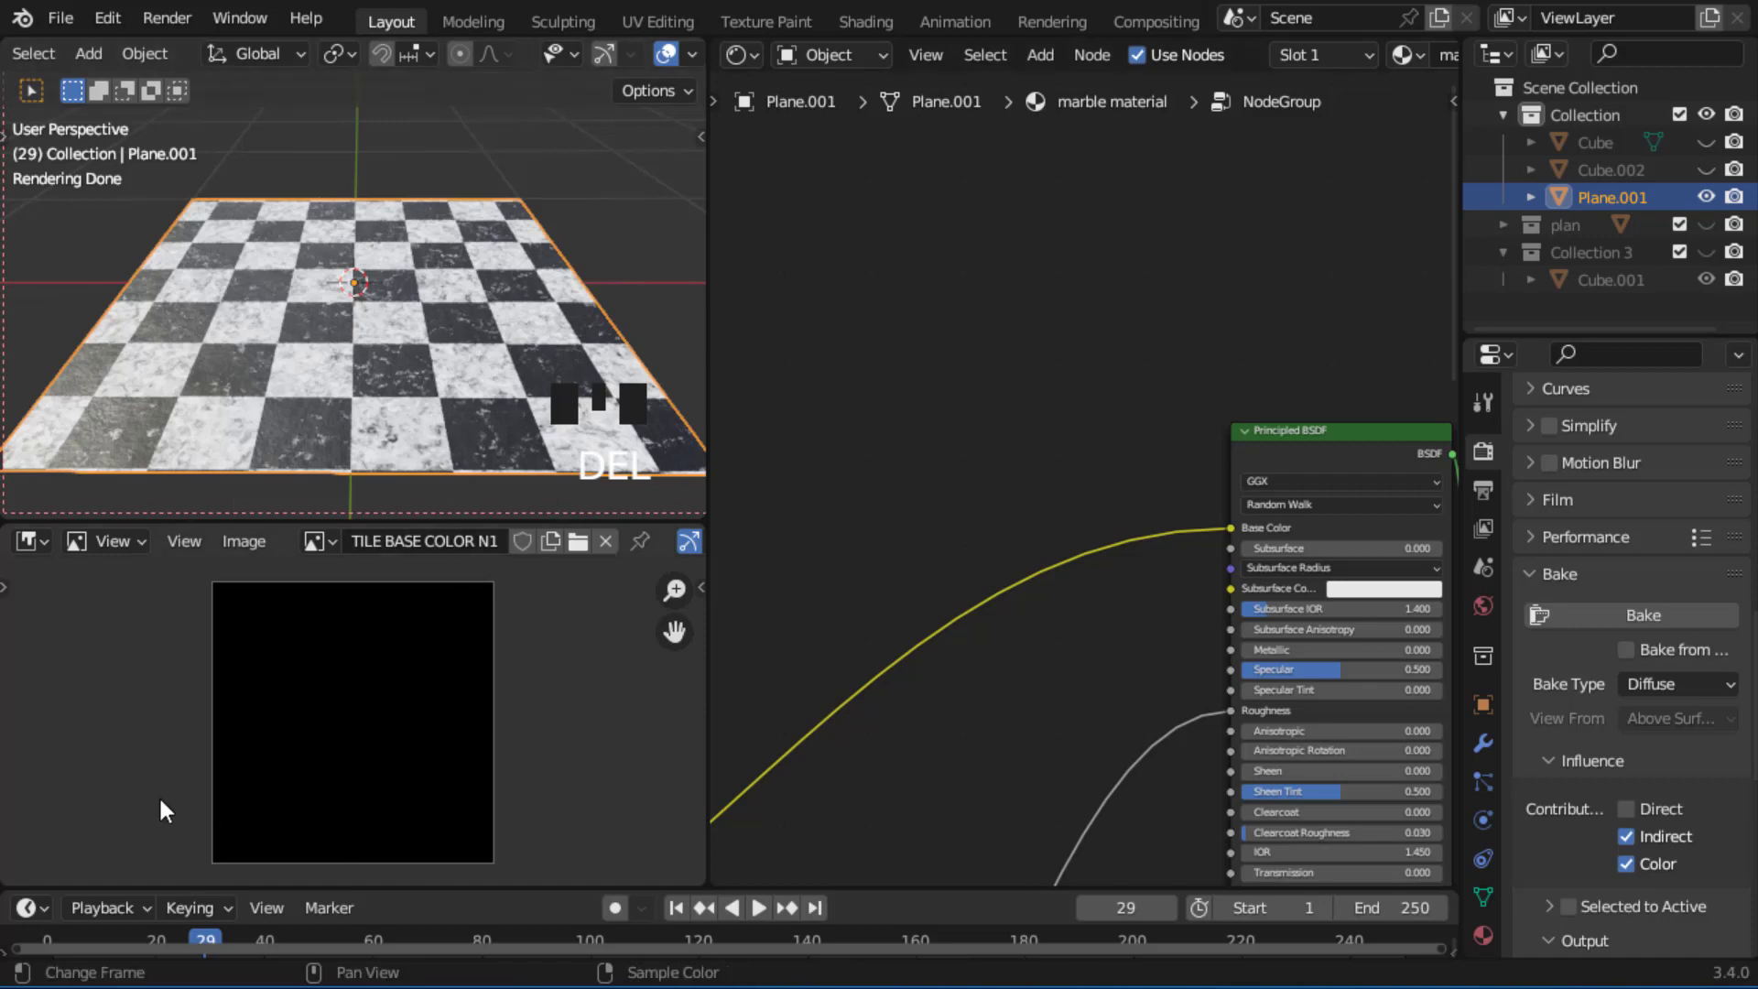
scroll(390, 754, "down", 1)
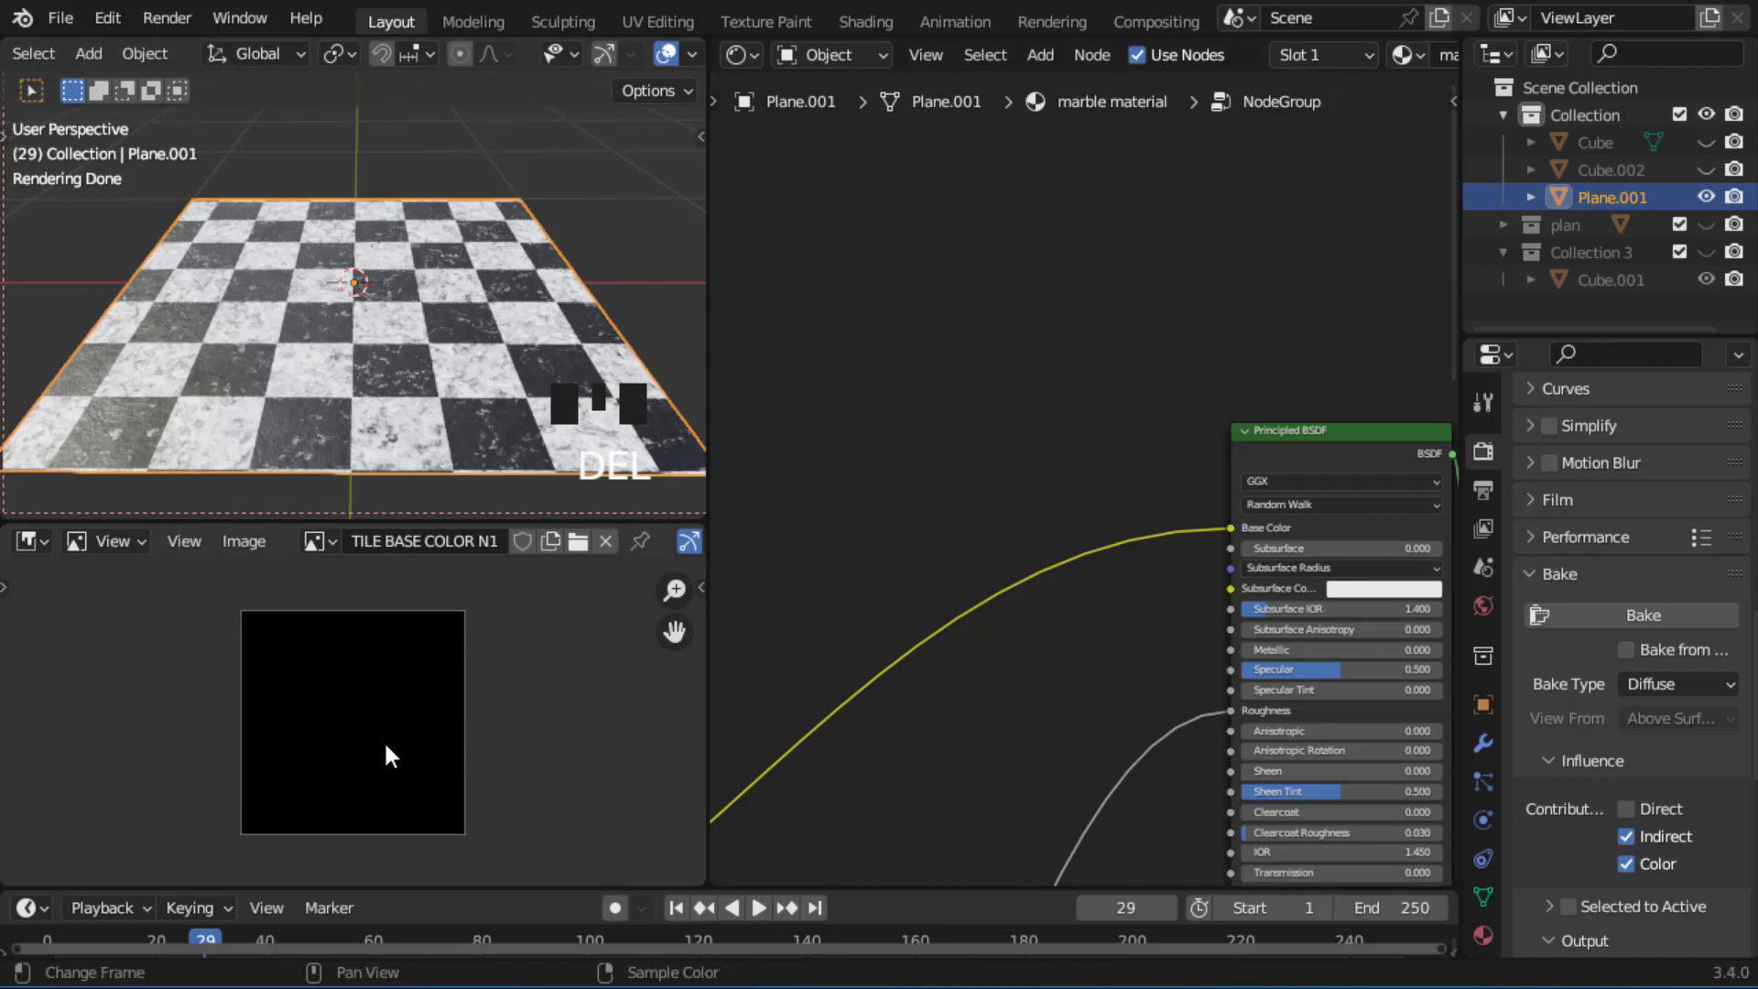
Add an Image Texture node in the empty area above the Principled BSDF node
scroll(468, 753, "up", 1)
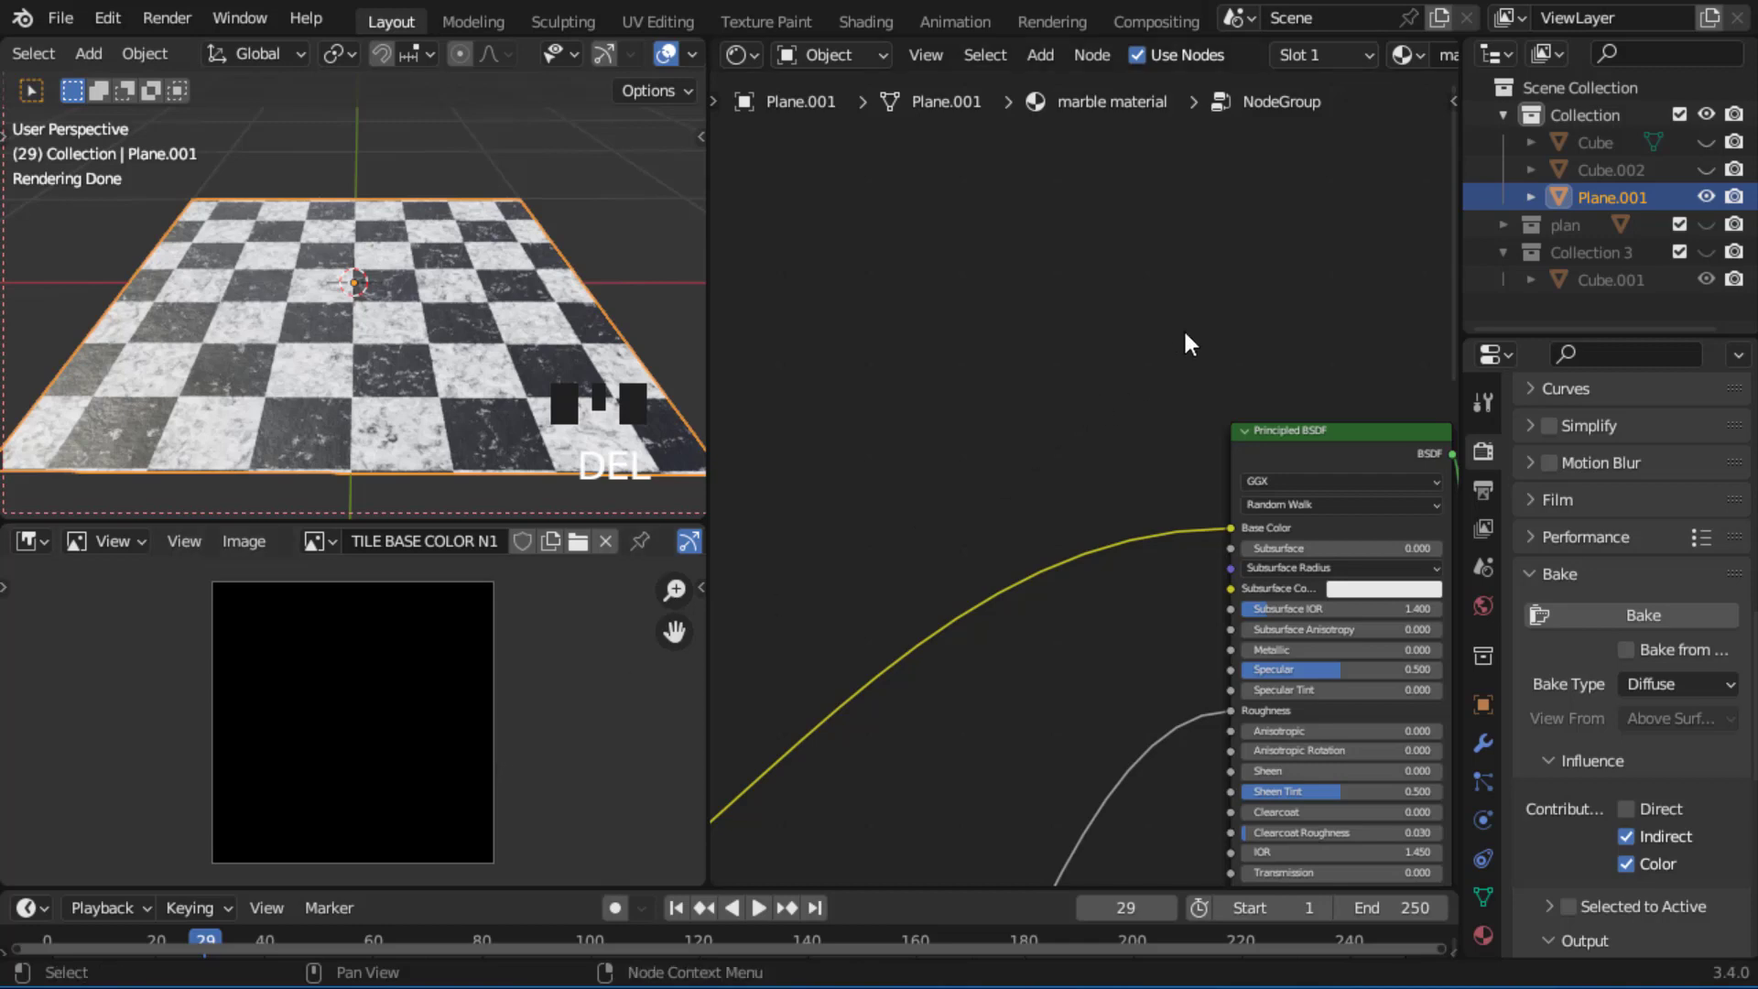
scroll(1183, 328, "up", 2)
middle_click_drag(1078, 388, 1126, 423)
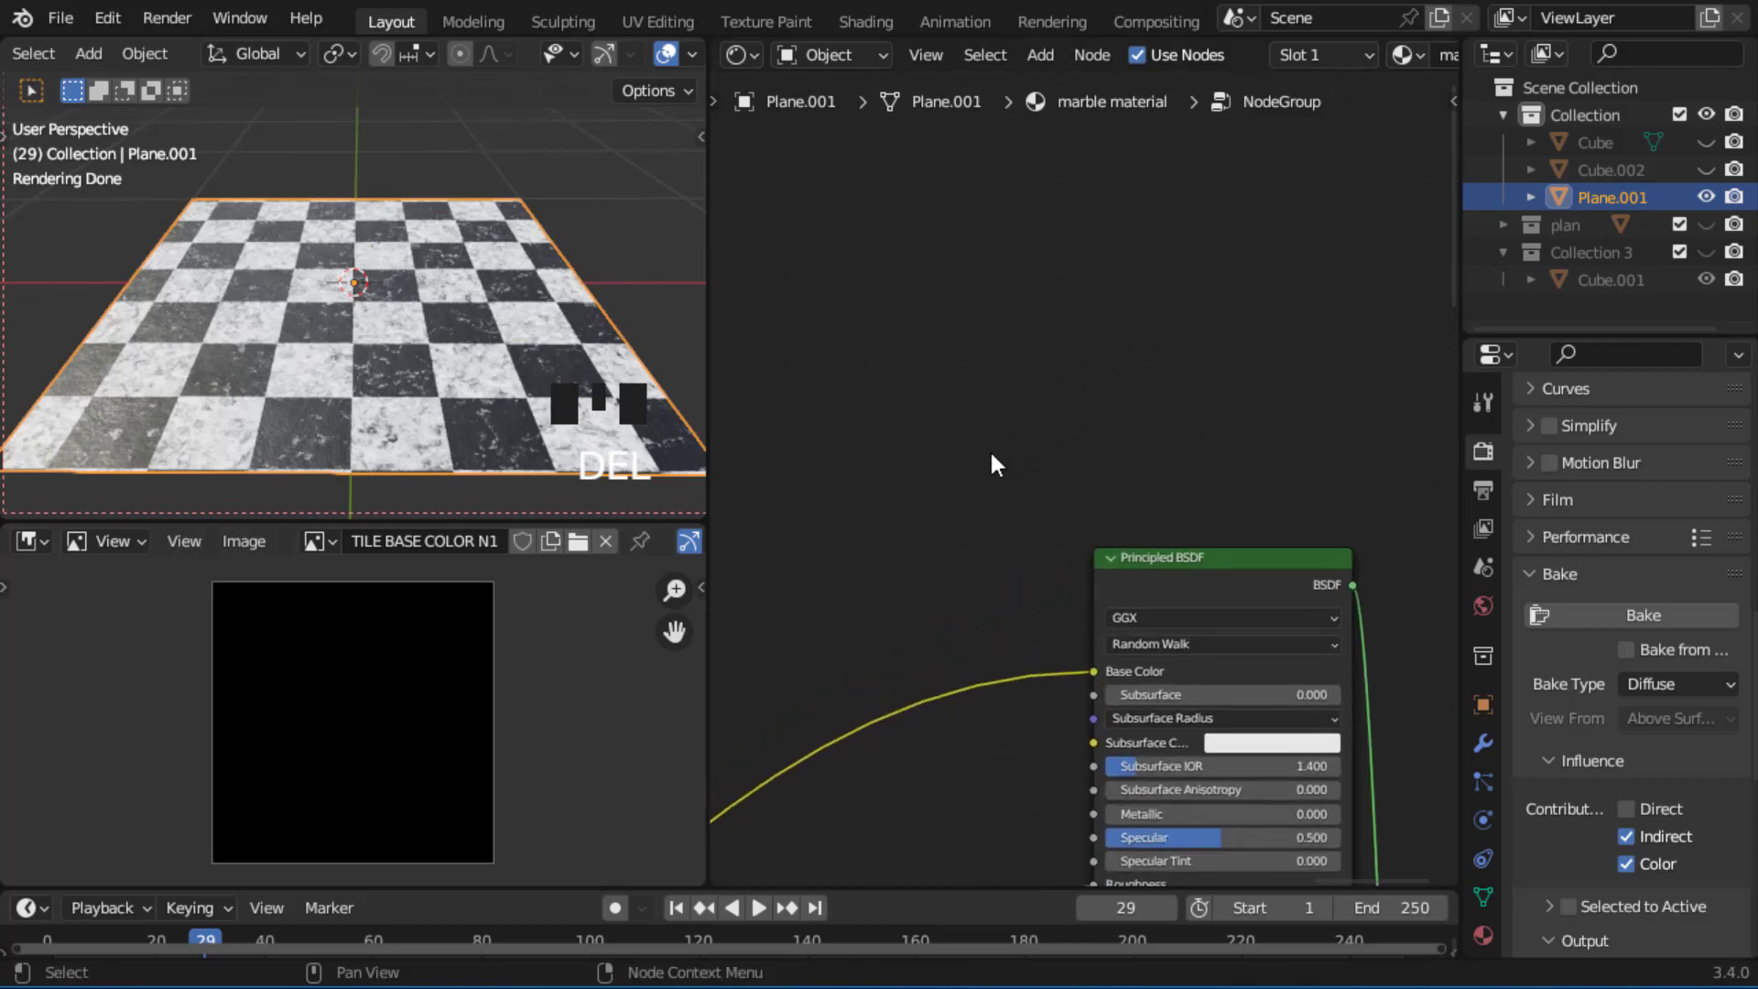
left_click(989, 429)
key("shift+a")
left_click(987, 423)
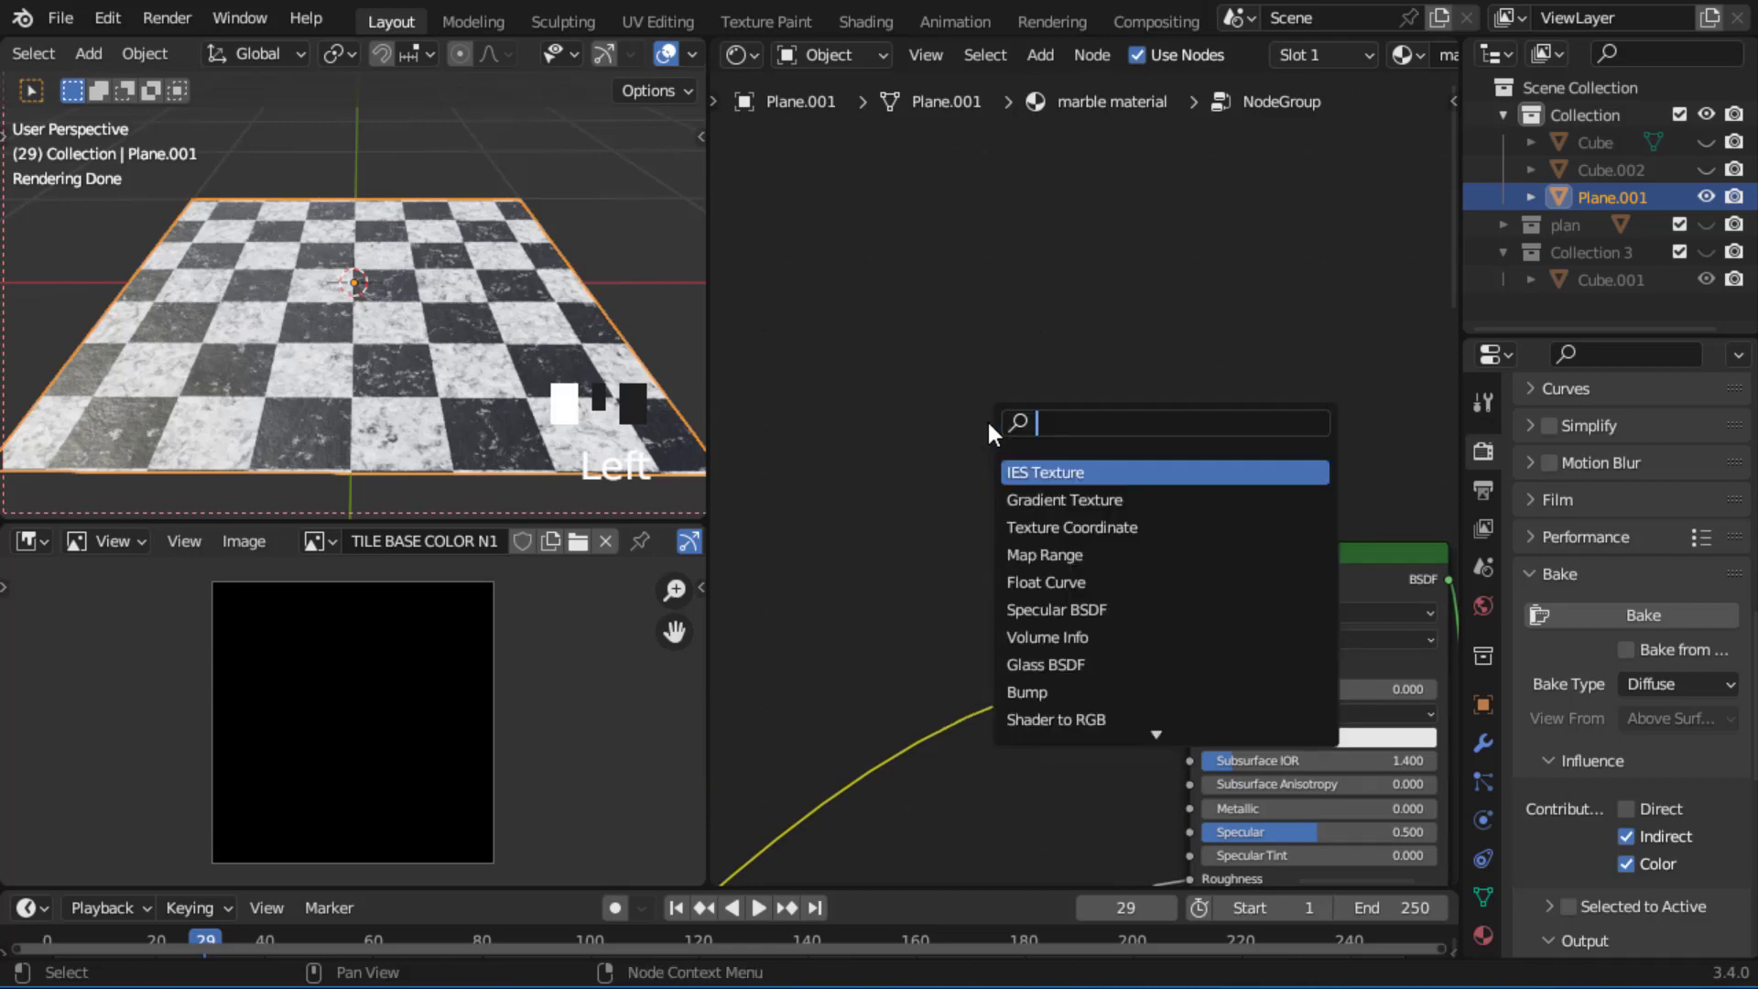
type("iMAGE")
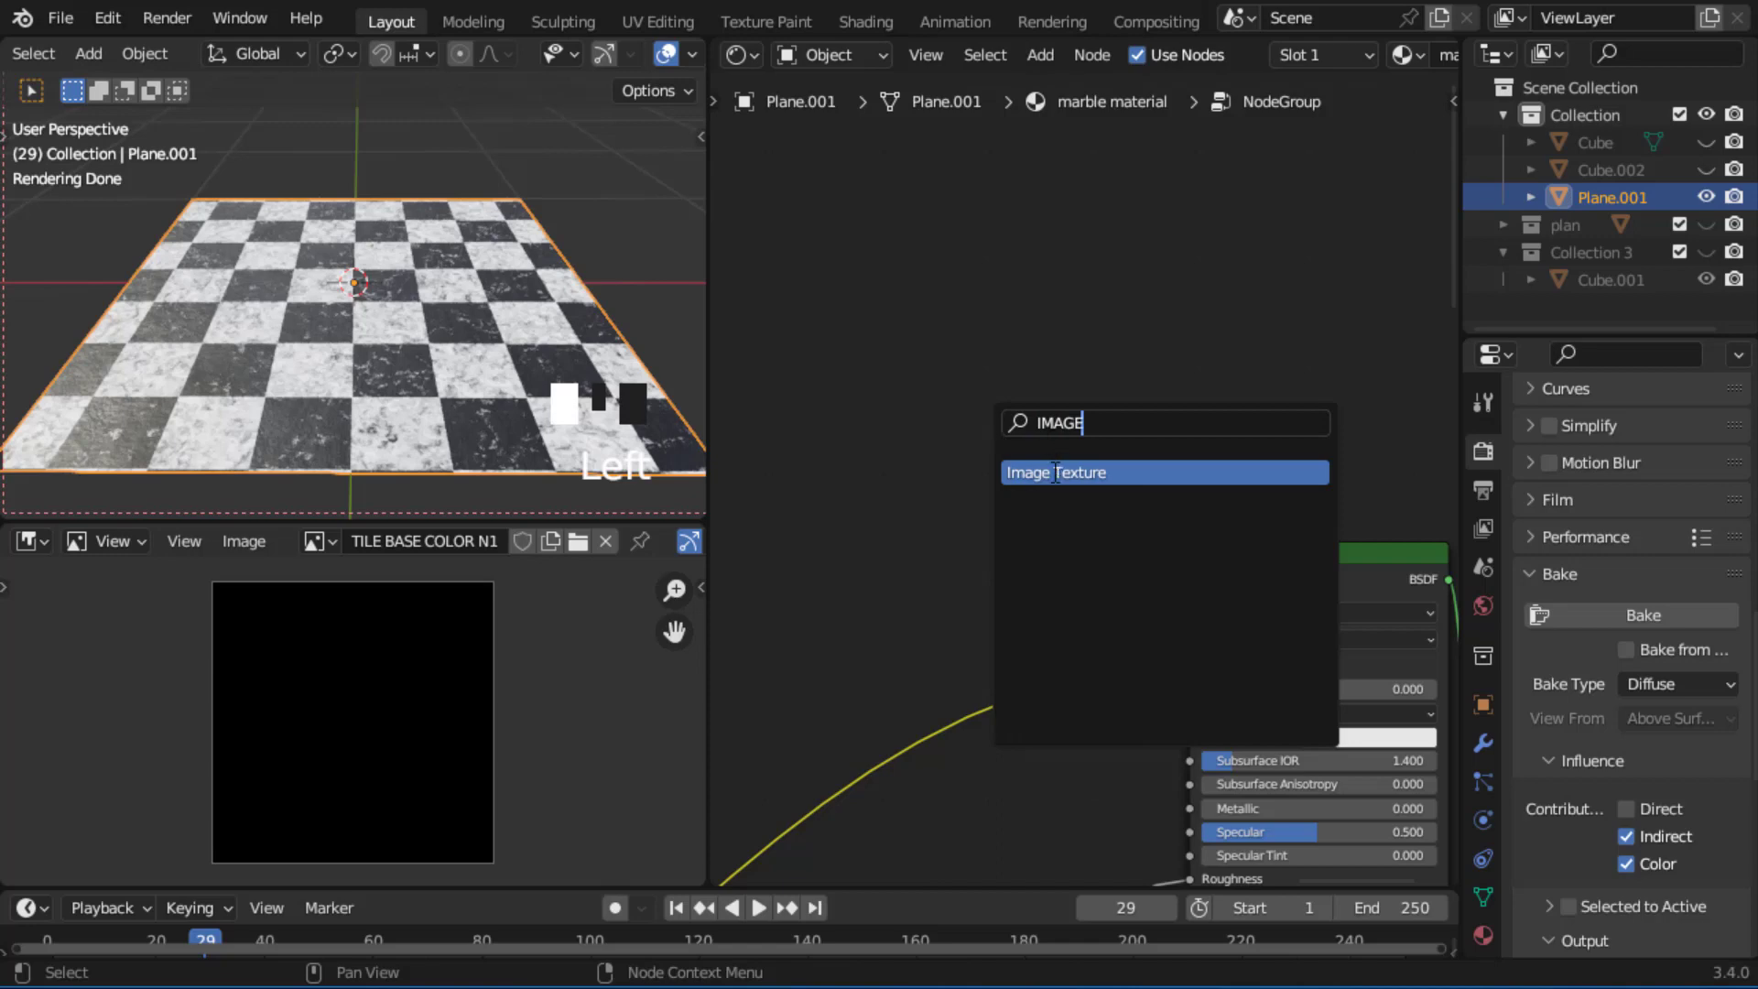
key("Return")
left_click(980, 398)
Assign the TILE BASE COLOR N1 image to the new Image Texture node
scroll(976, 394, "up", 2)
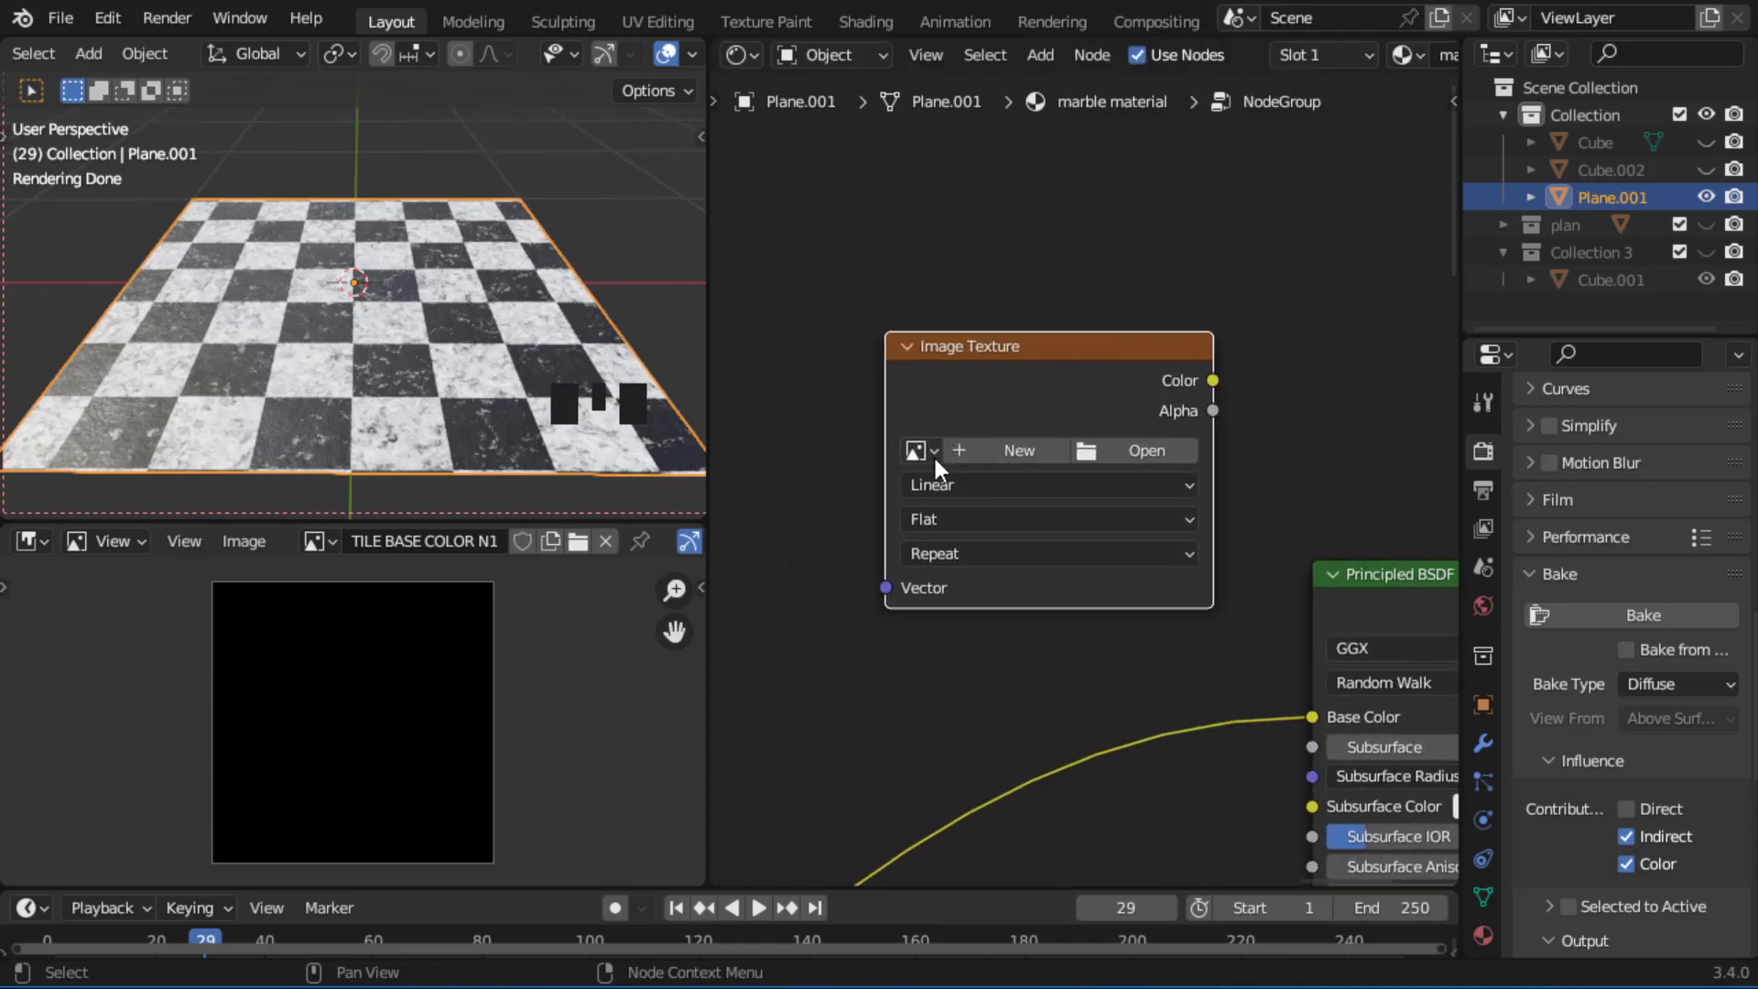
left_click(932, 453)
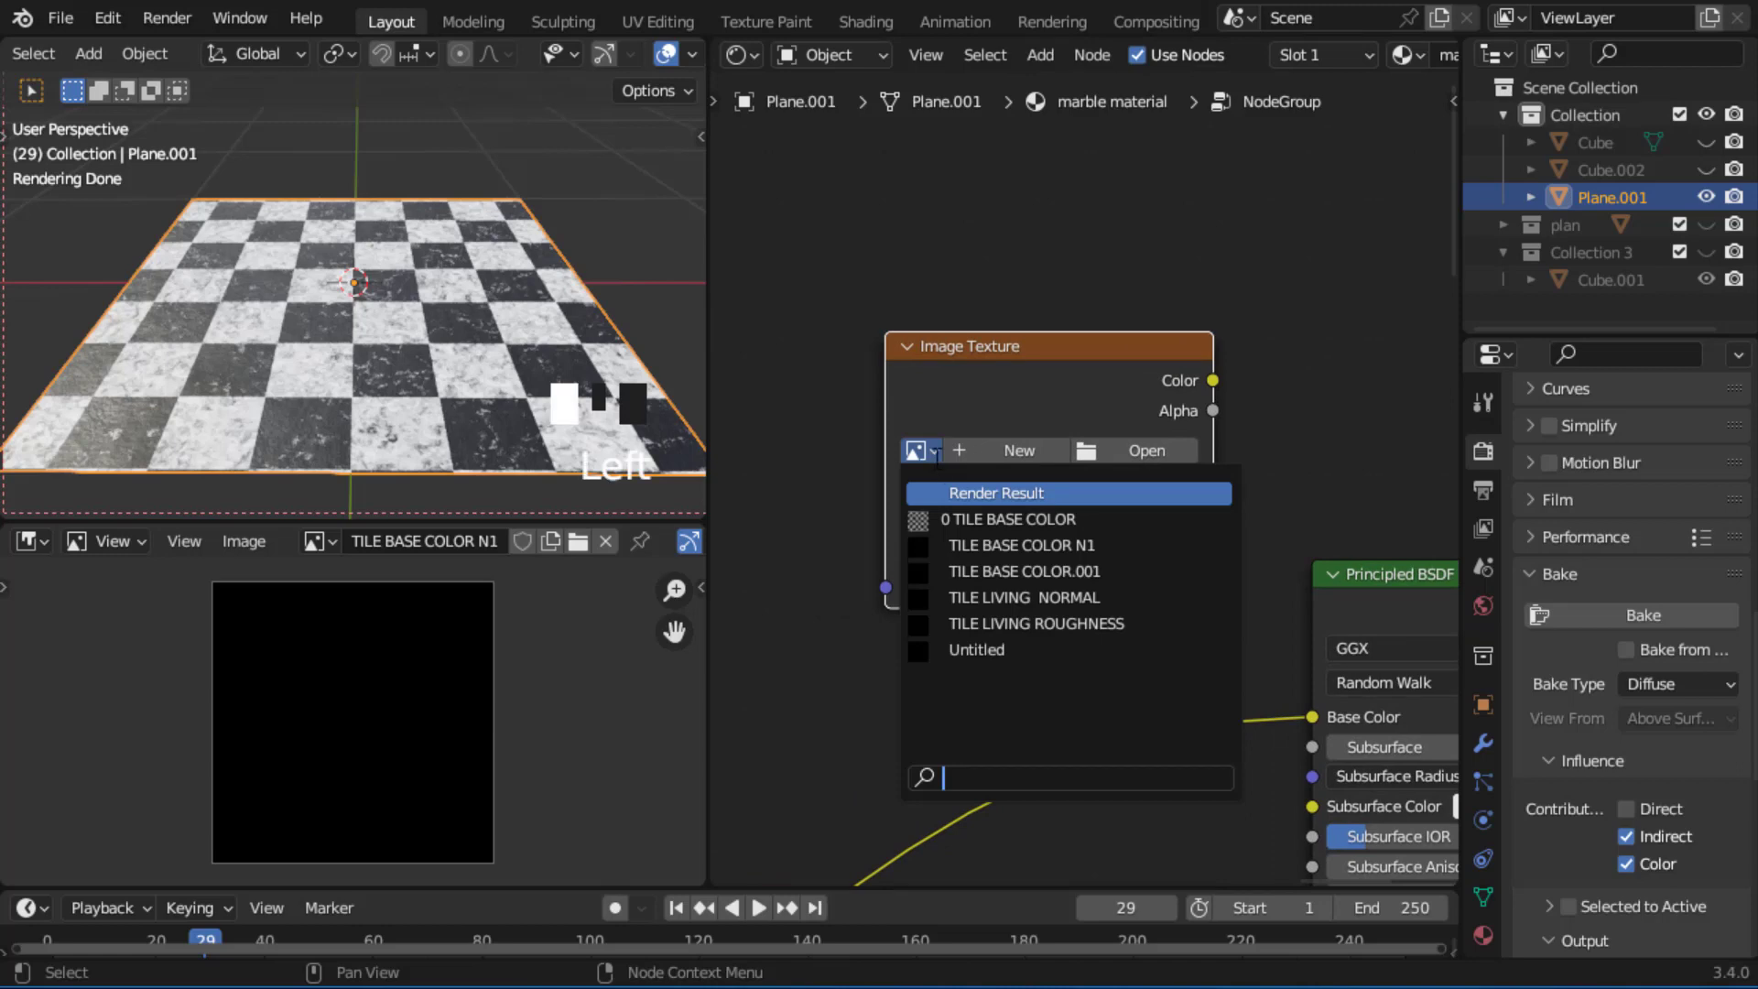
left_click(1022, 545)
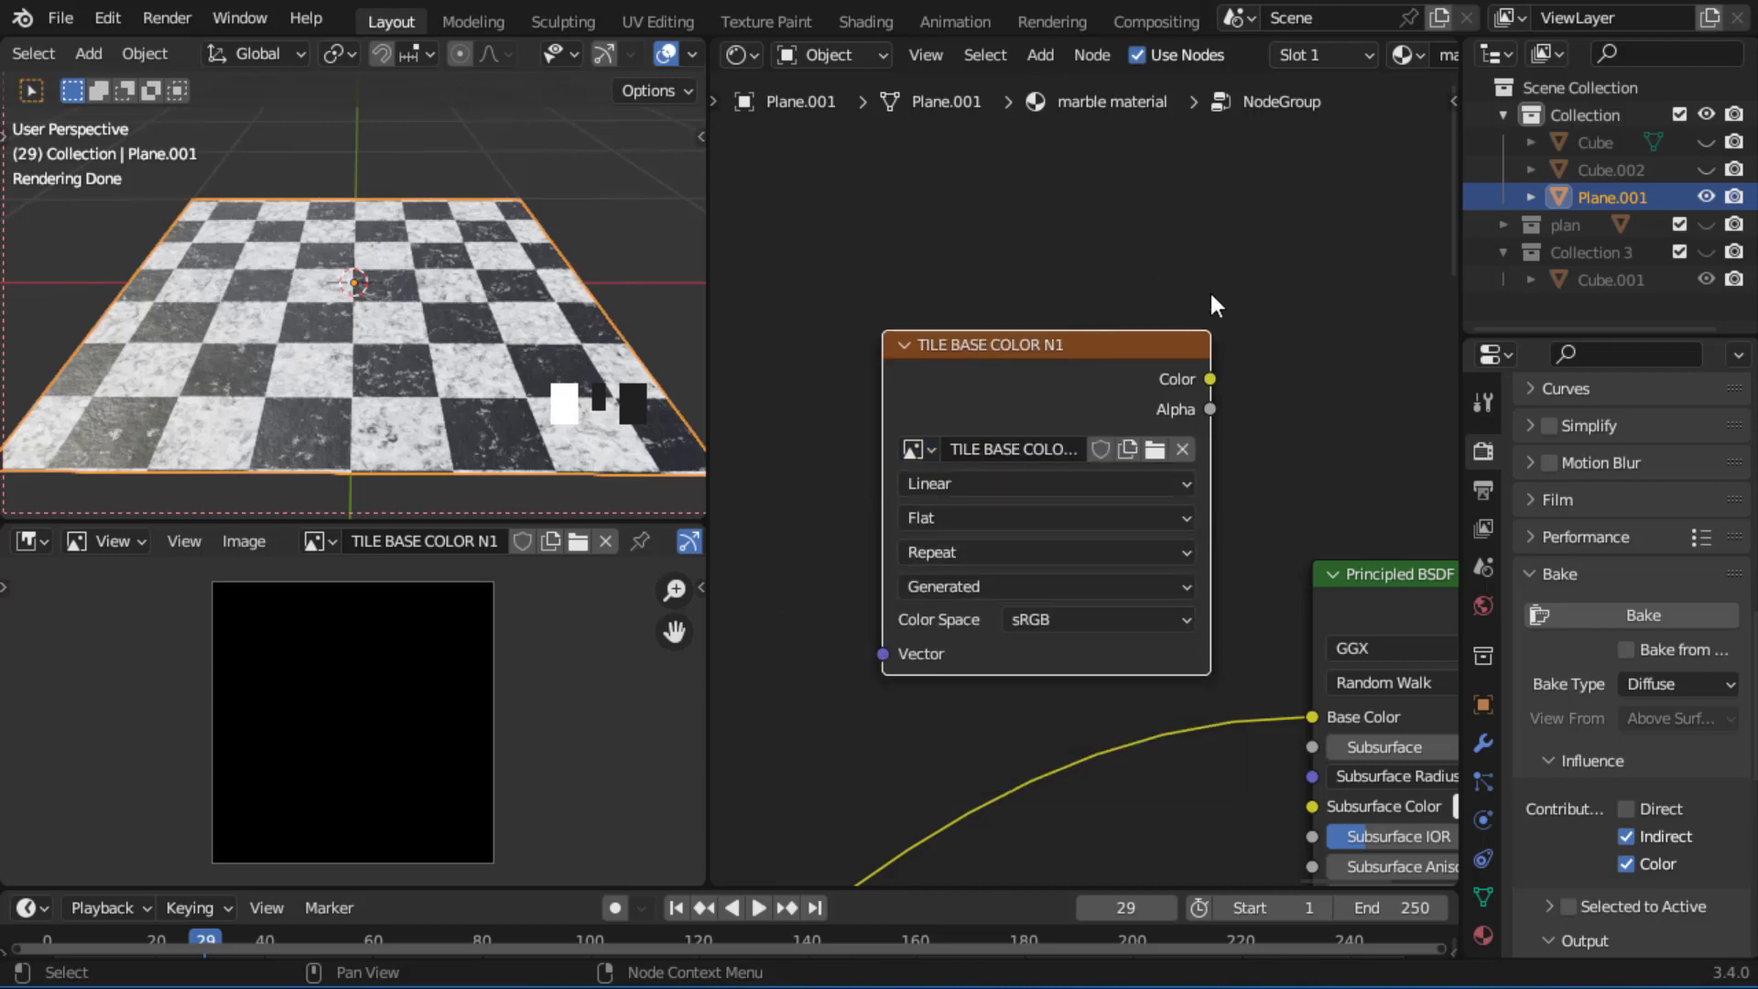
Expand the Bake settings in the render properties and set the bake type to Diffuse
left_click(1484, 451)
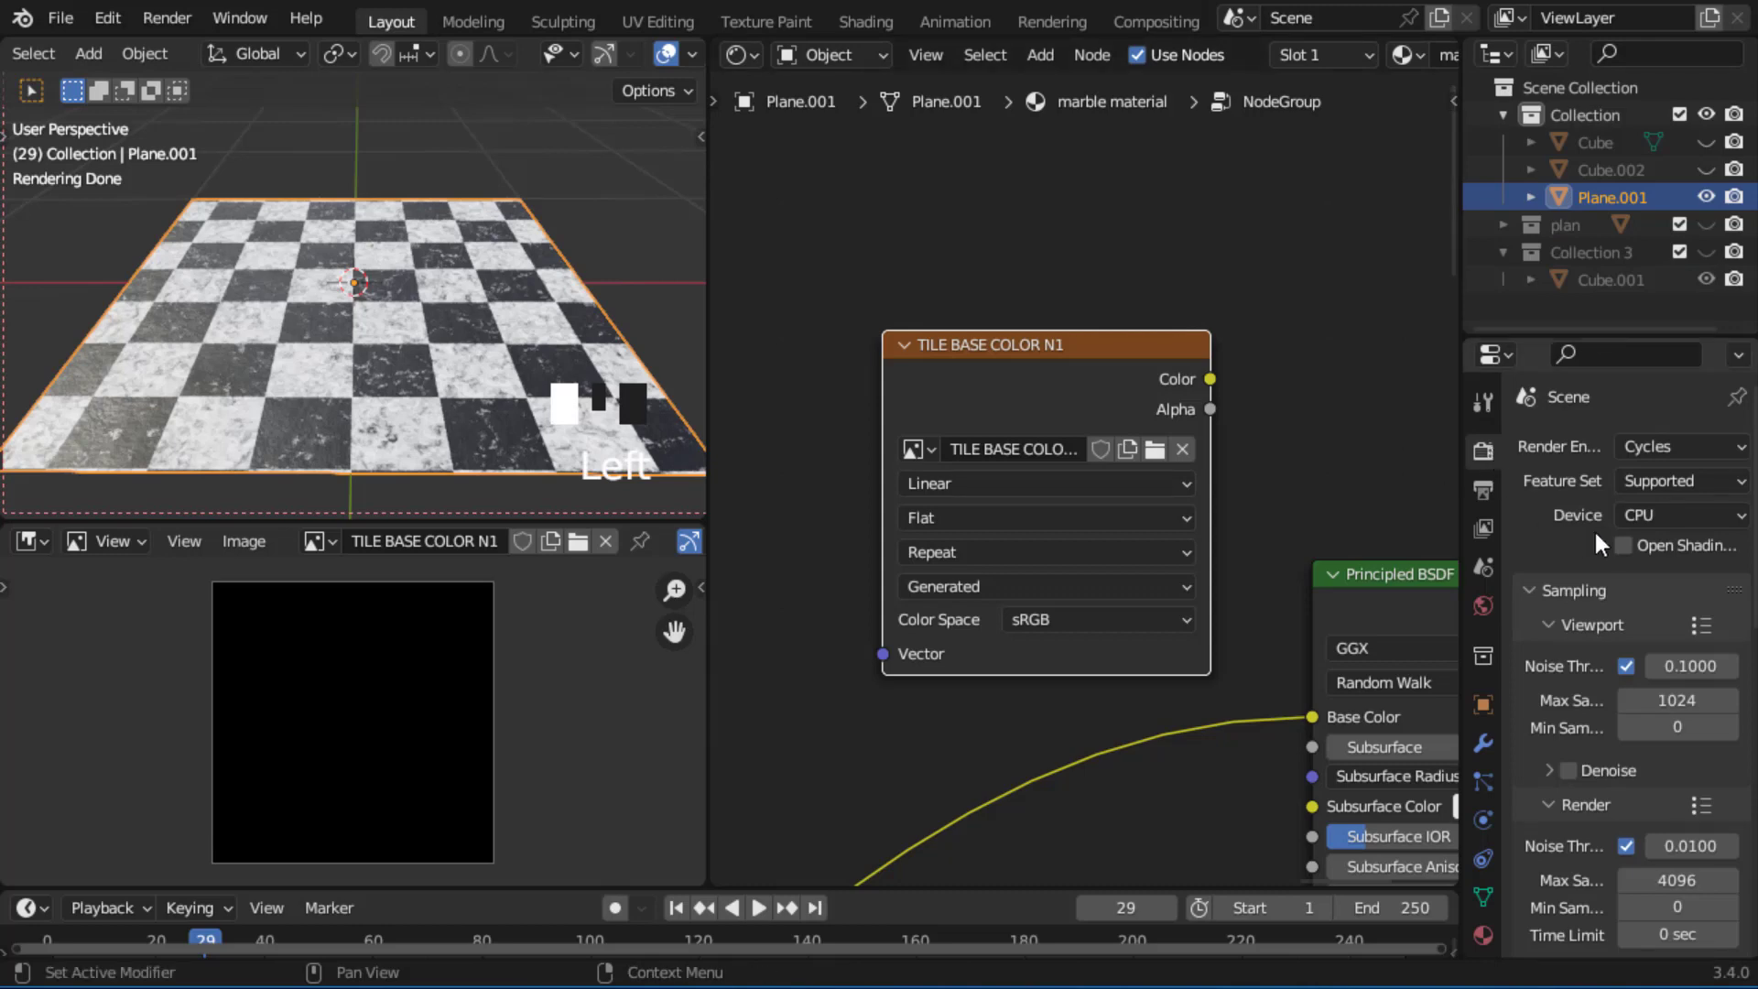
scroll(1540, 546, "down", 15)
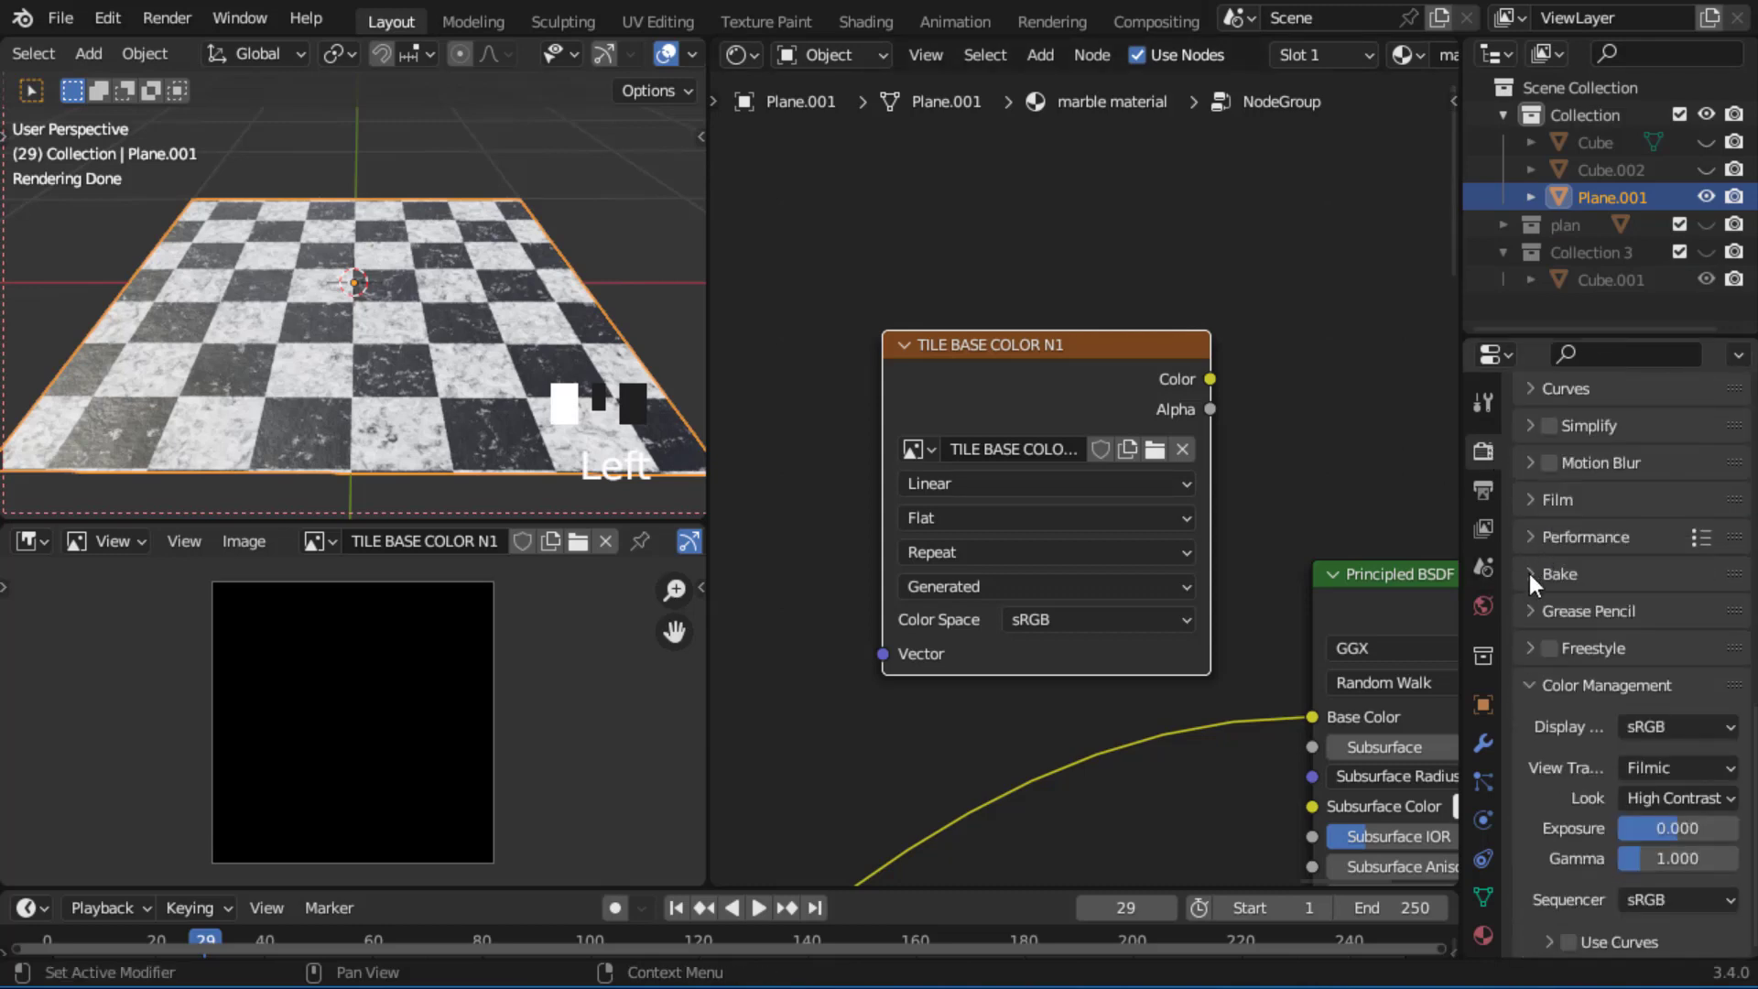
left_click(1540, 579)
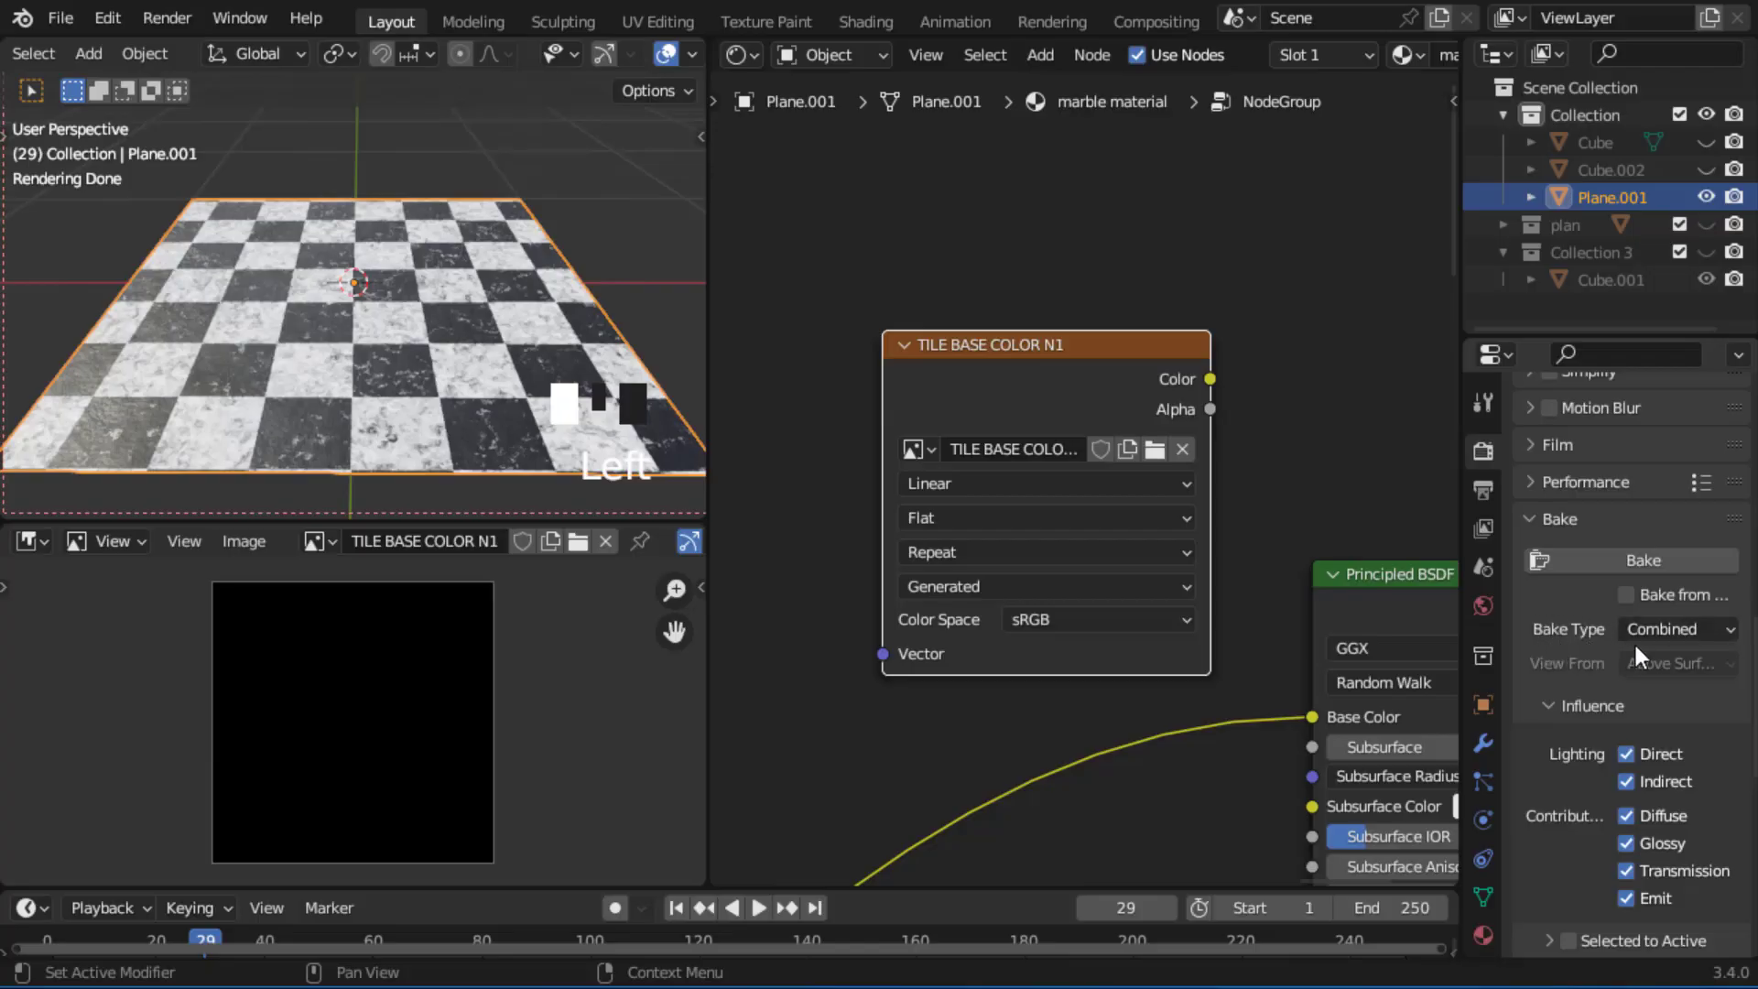
left_click(1675, 632)
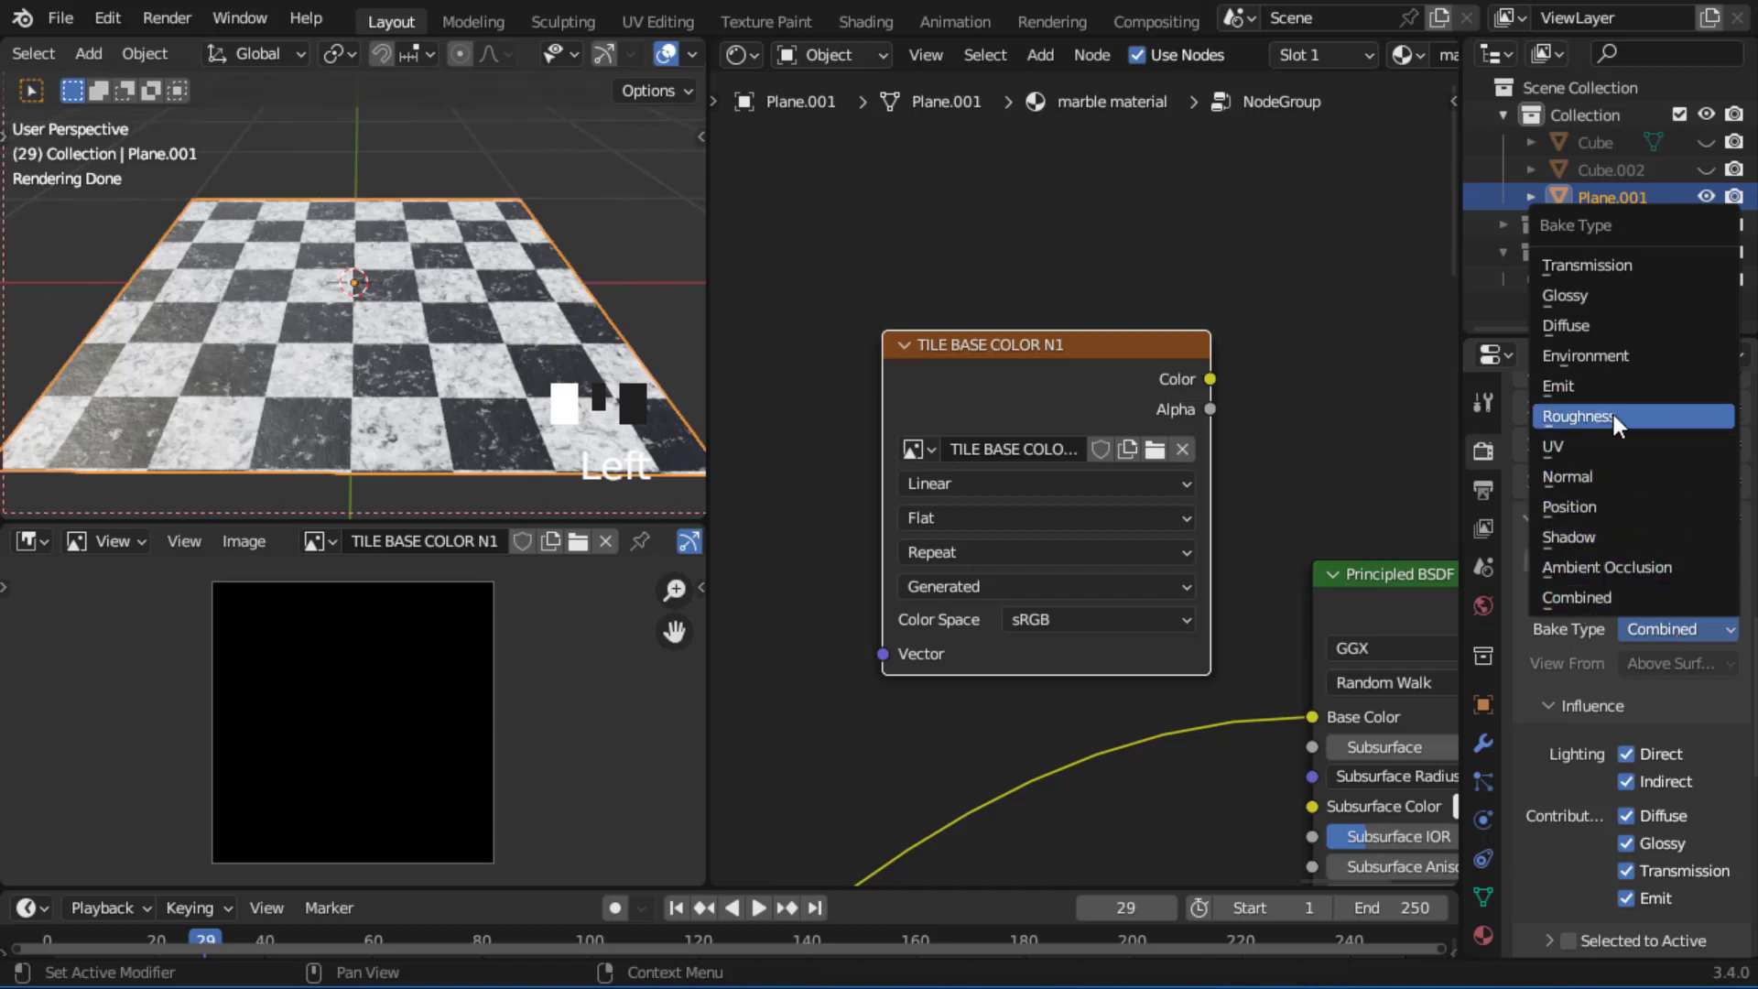
left_click(1579, 326)
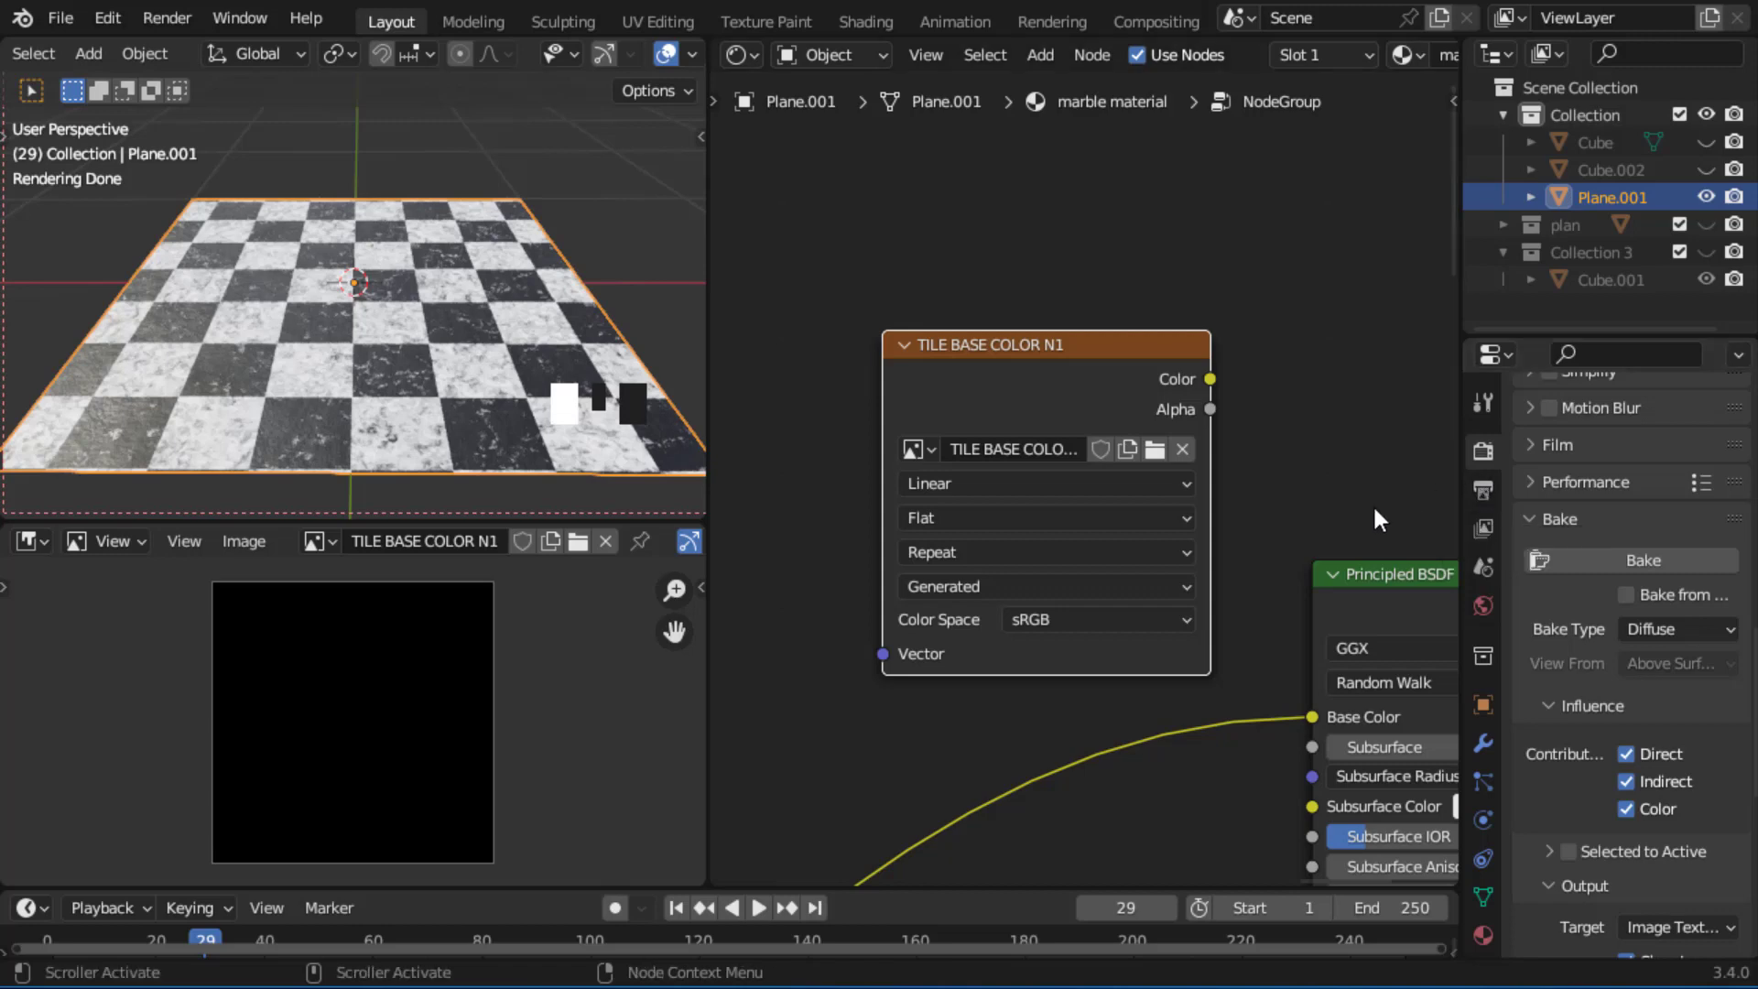
Disable the Direct and Indirect contributions for the diffuse bake, keeping only Color
middle_click_drag(1367, 448, 1319, 421)
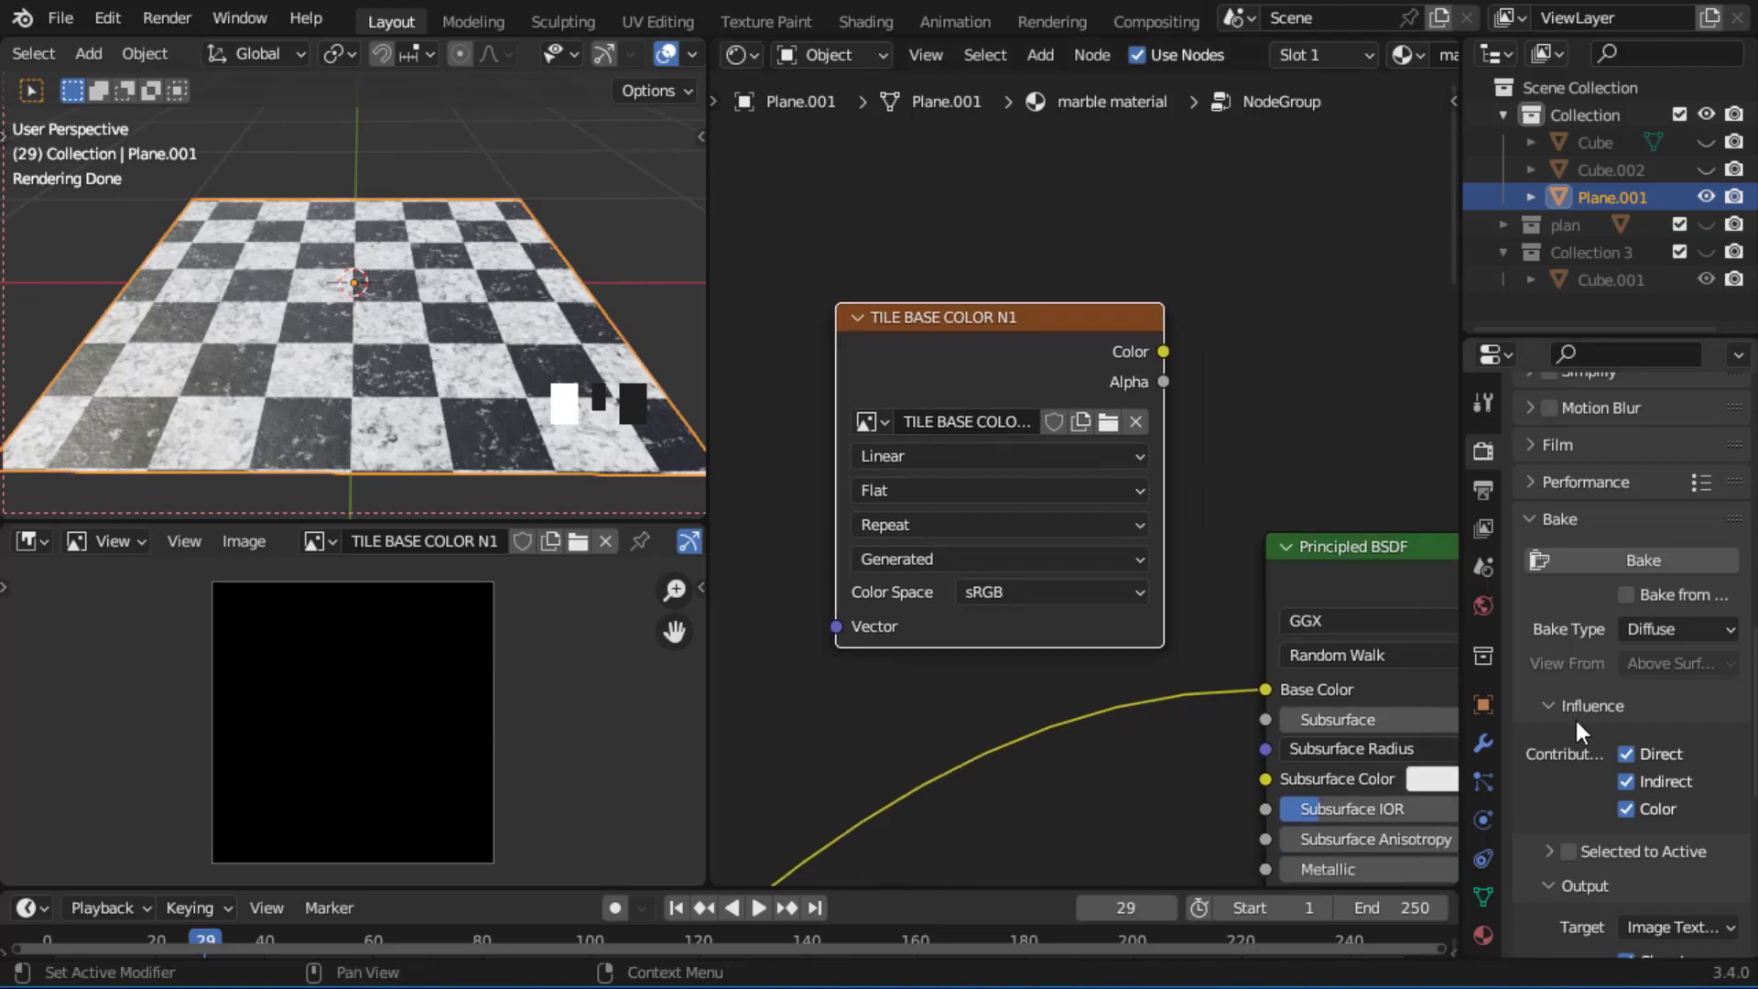
scroll(1577, 730, "down", 2)
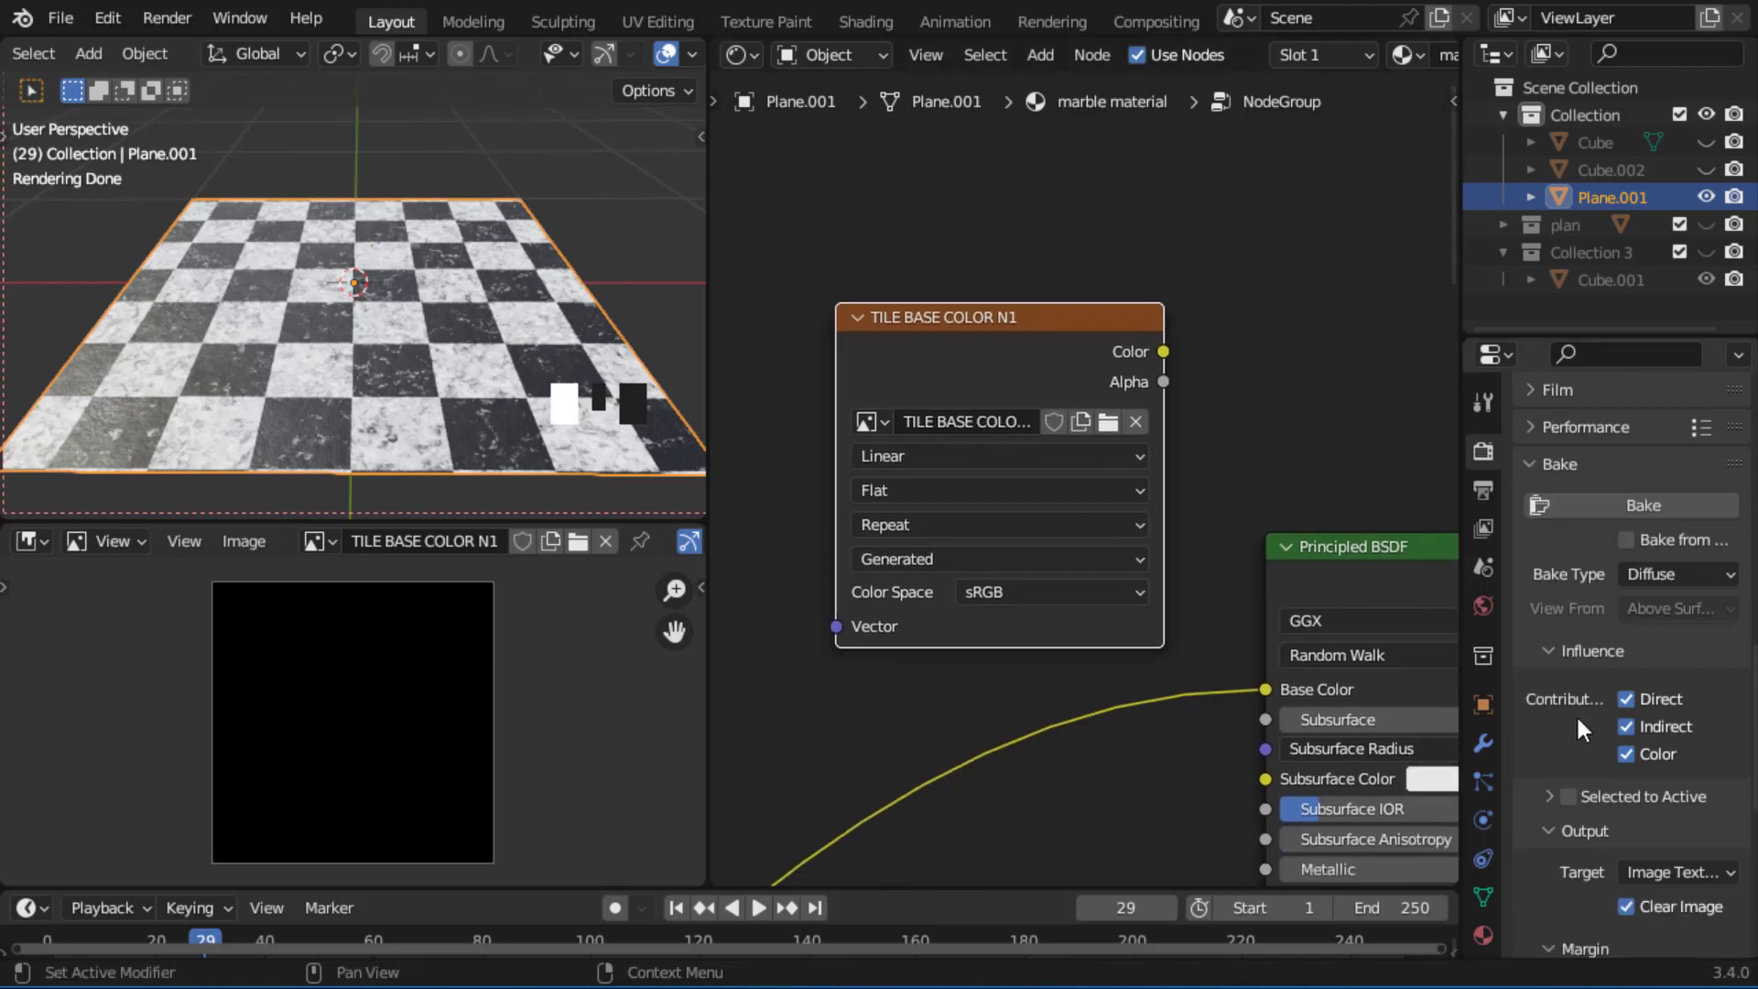
left_click(1629, 699)
left_click(1628, 726)
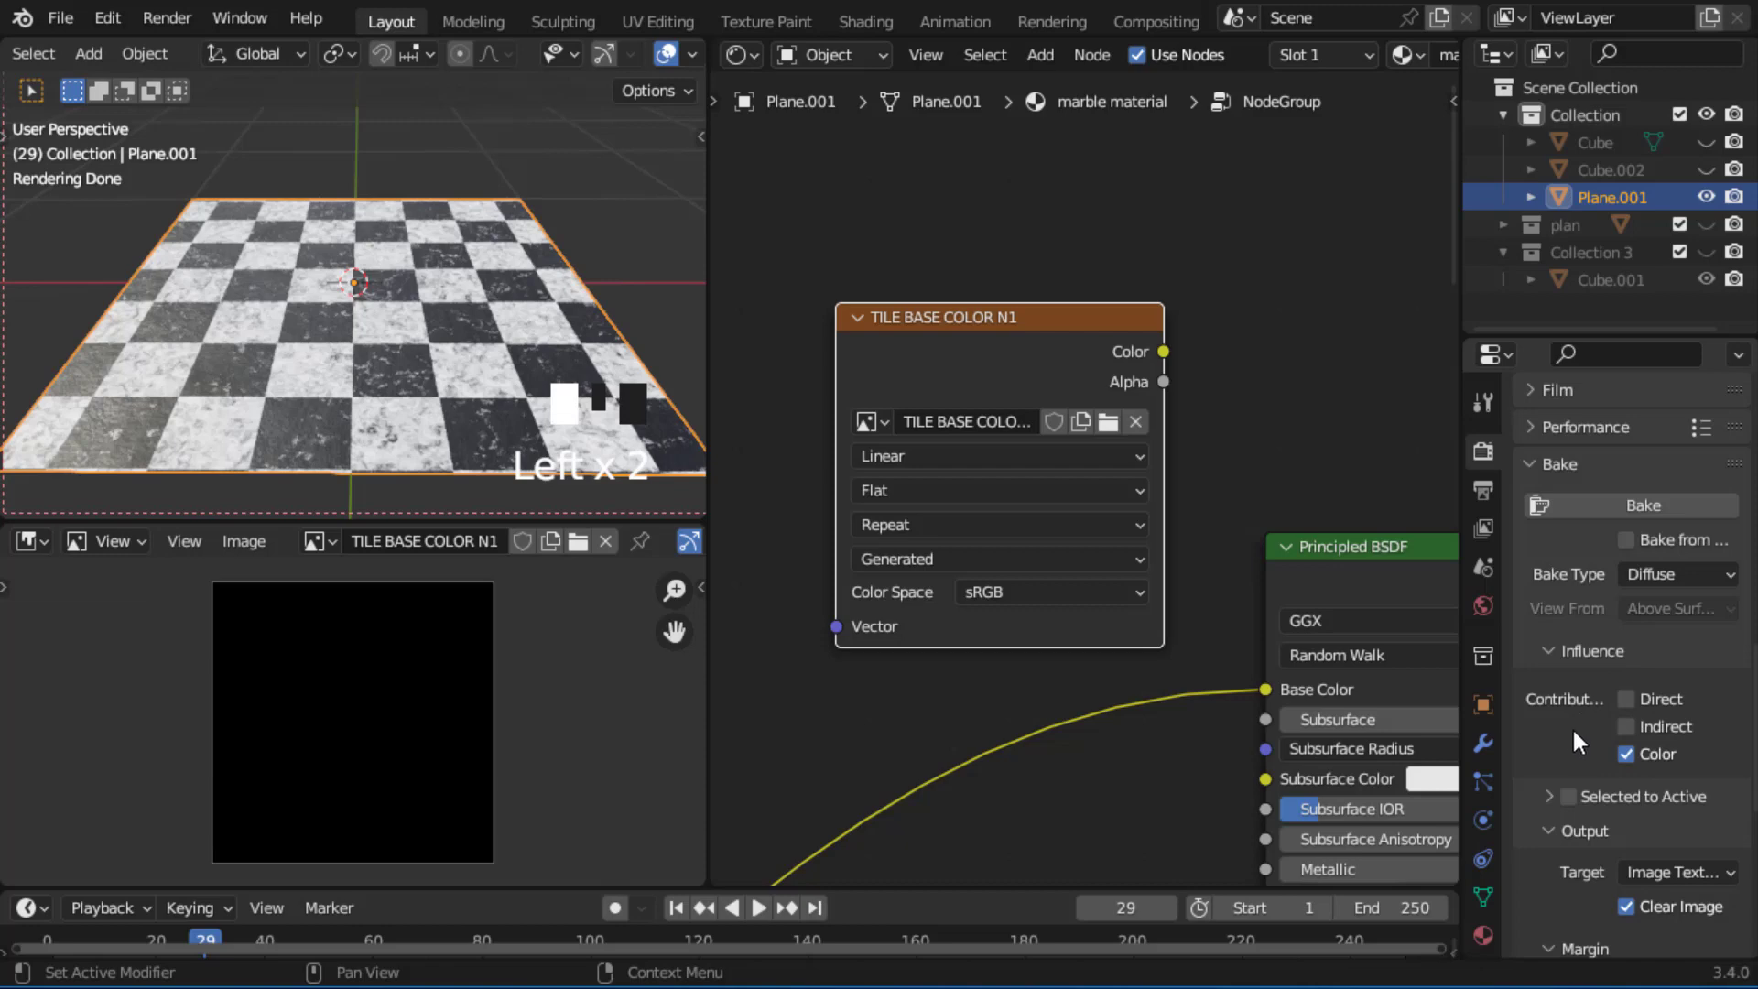
Bake the plane's diffuse color into the TILE BASE COLOR N1 image and inspect the baked image
scroll(1323, 370, "down", 2)
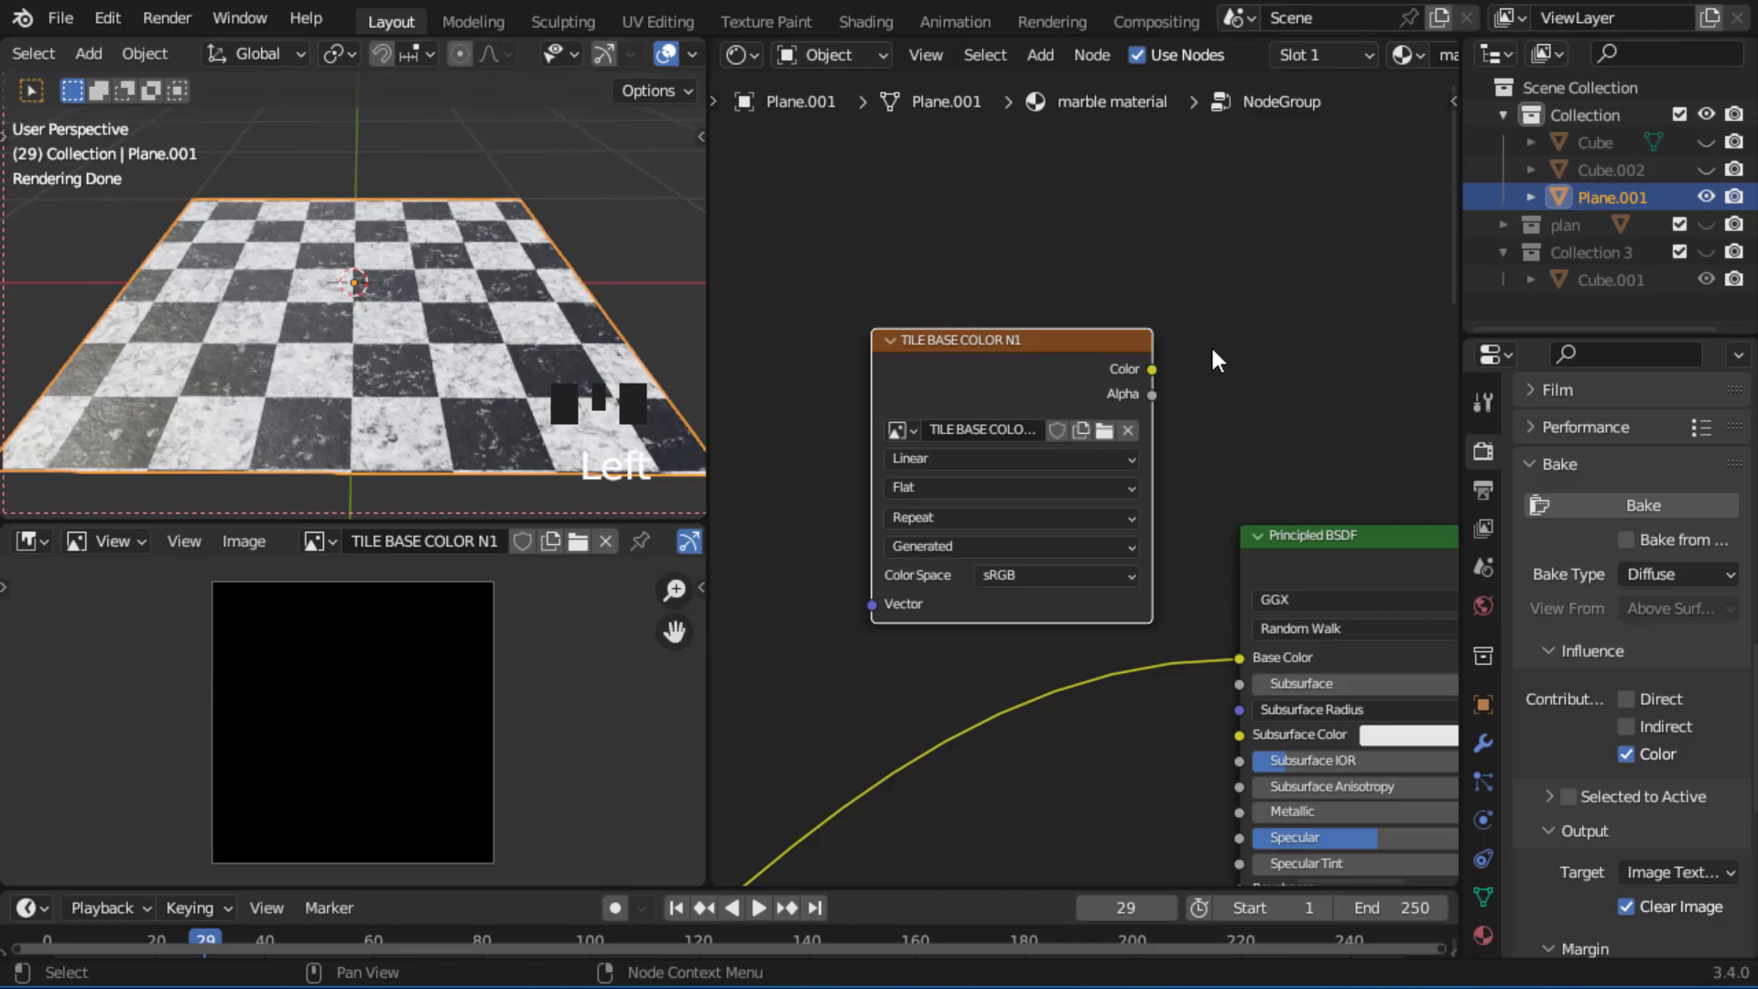
left_click(1673, 506)
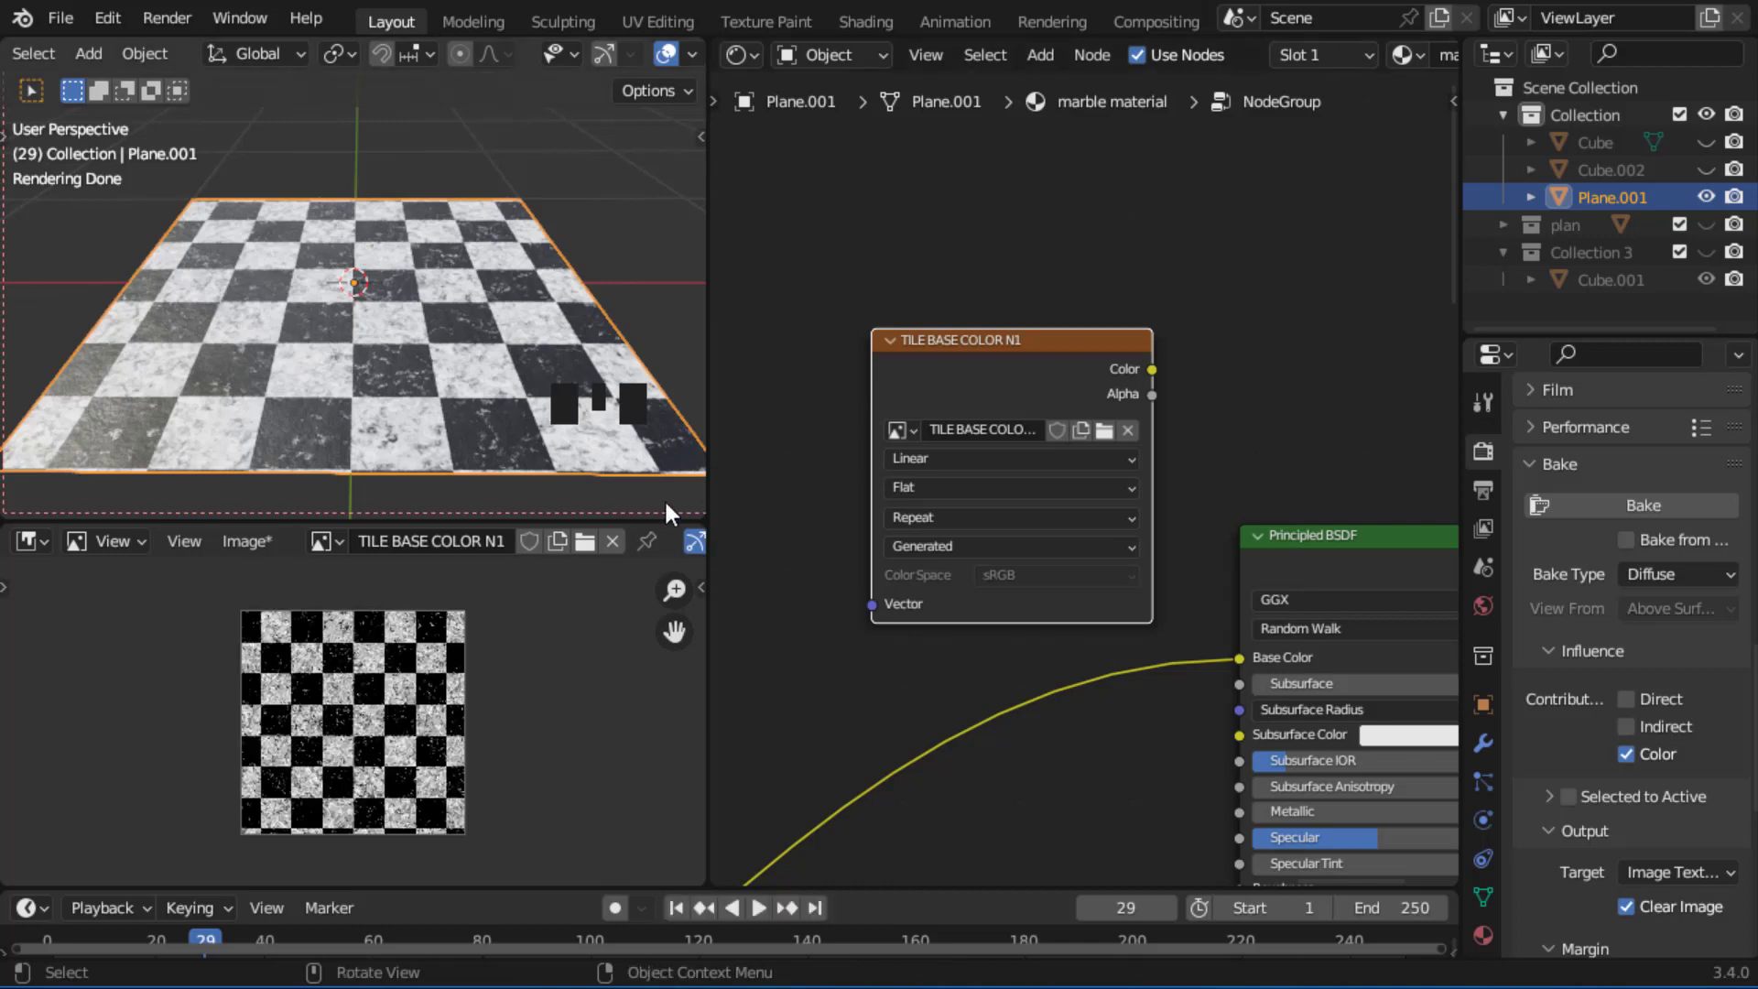
scroll(474, 711, "up", 1)
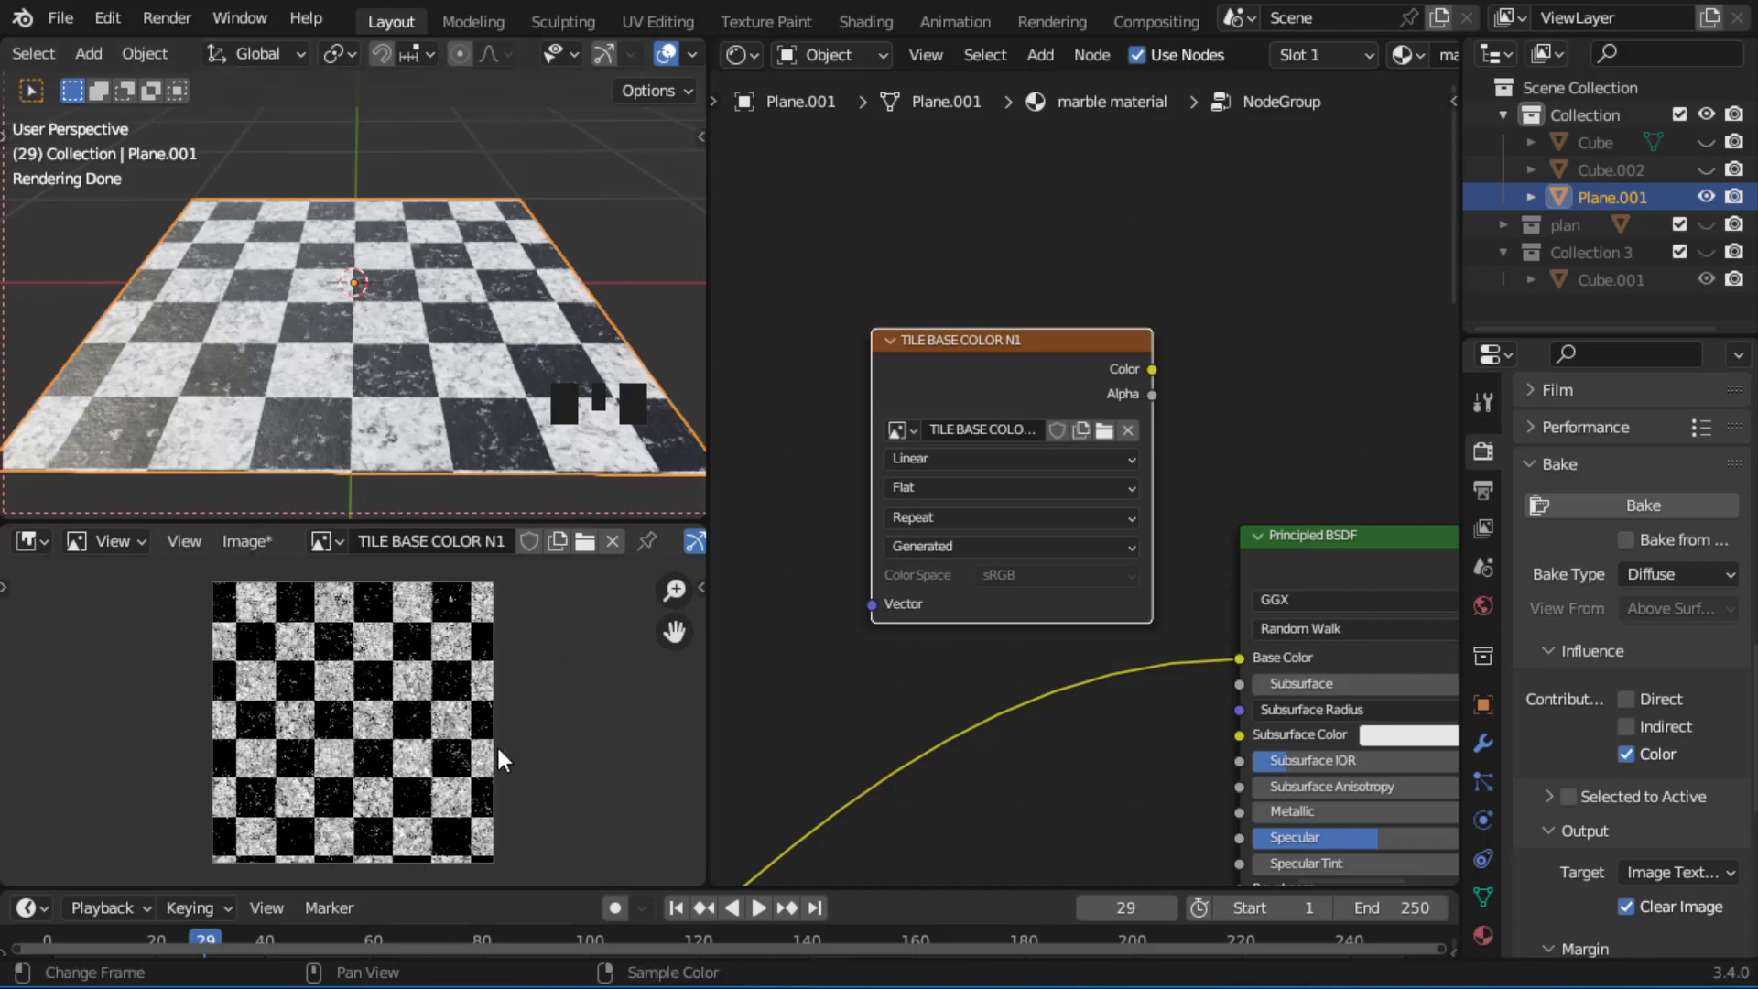
scroll(529, 722, "down", 1)
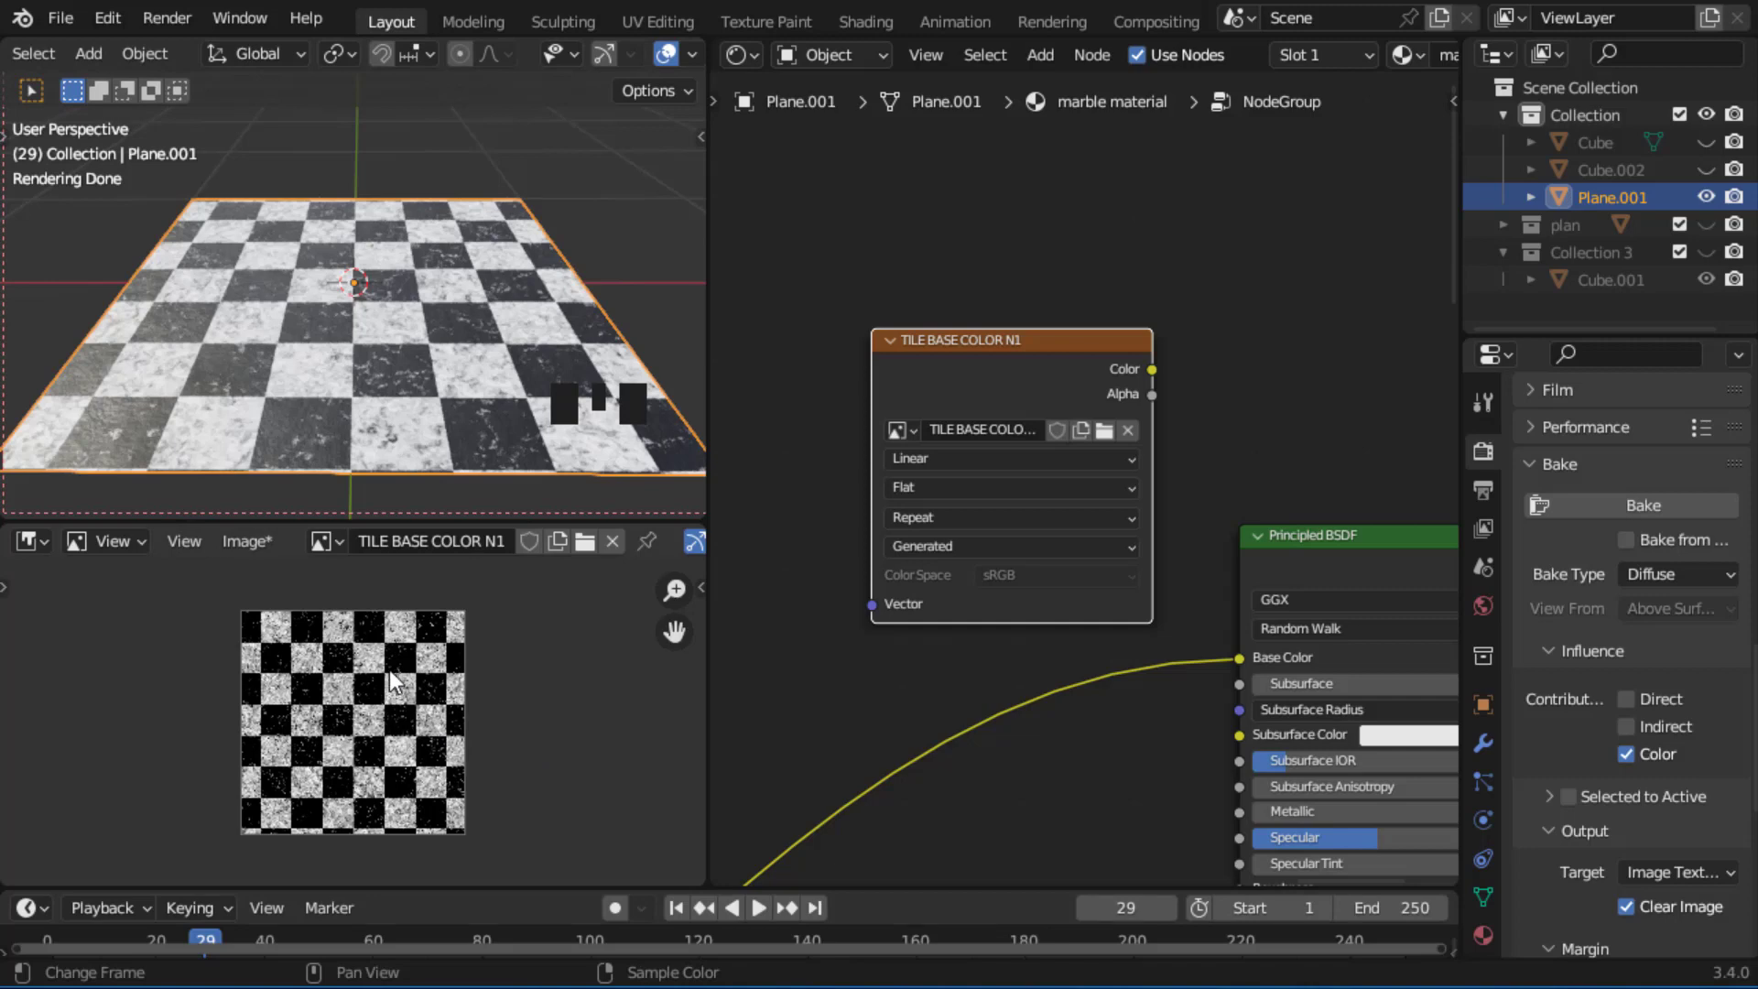
Start saving the baked image as a file, creating and opening a new TILE LIVIN ROOM folder in Pictures
left_click(245, 542)
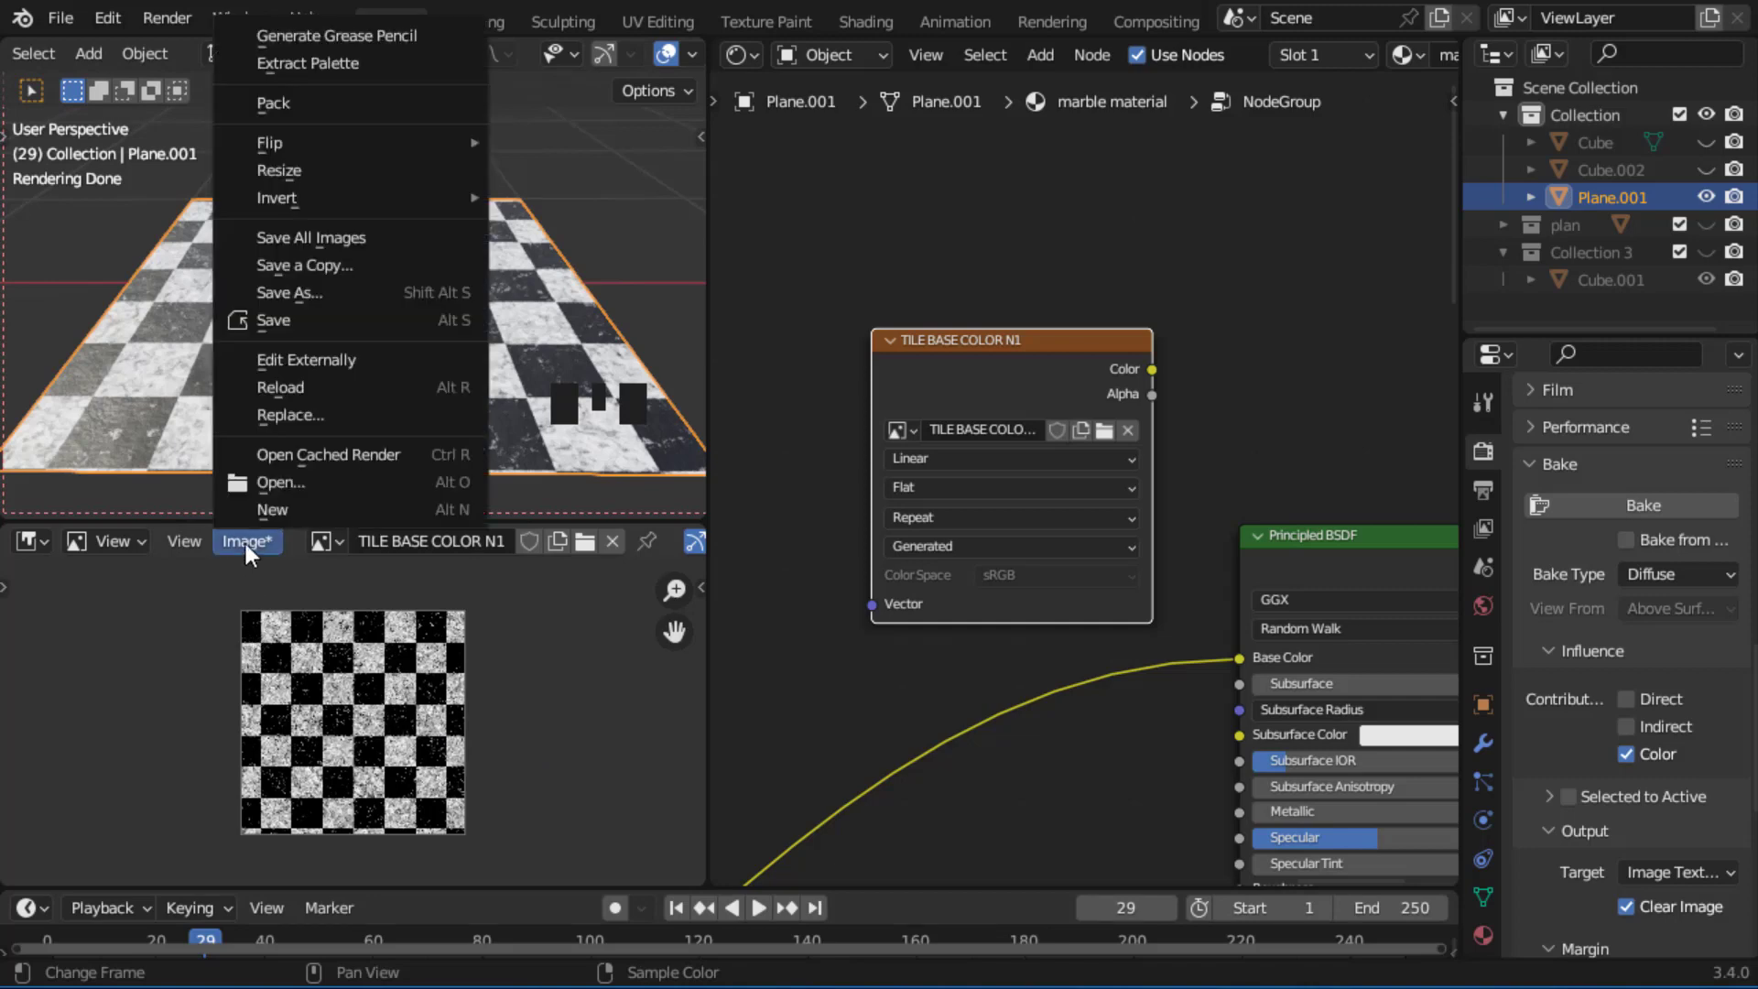
left_click(324, 293)
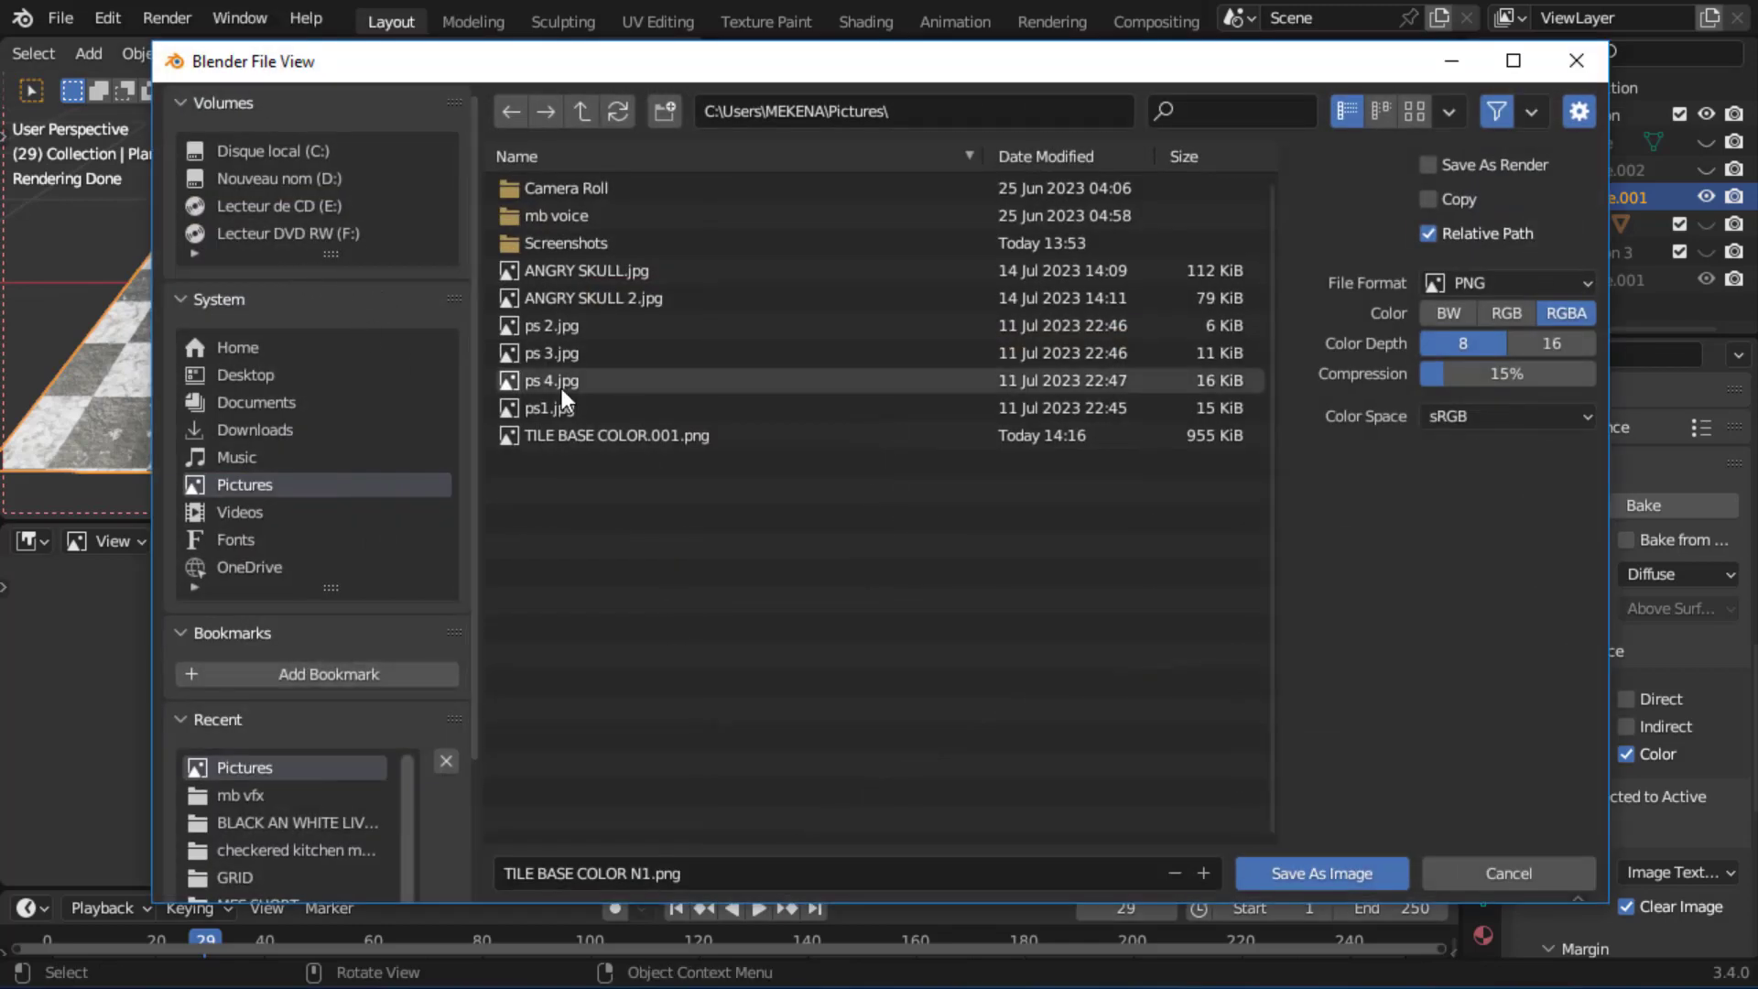
left_click(666, 110)
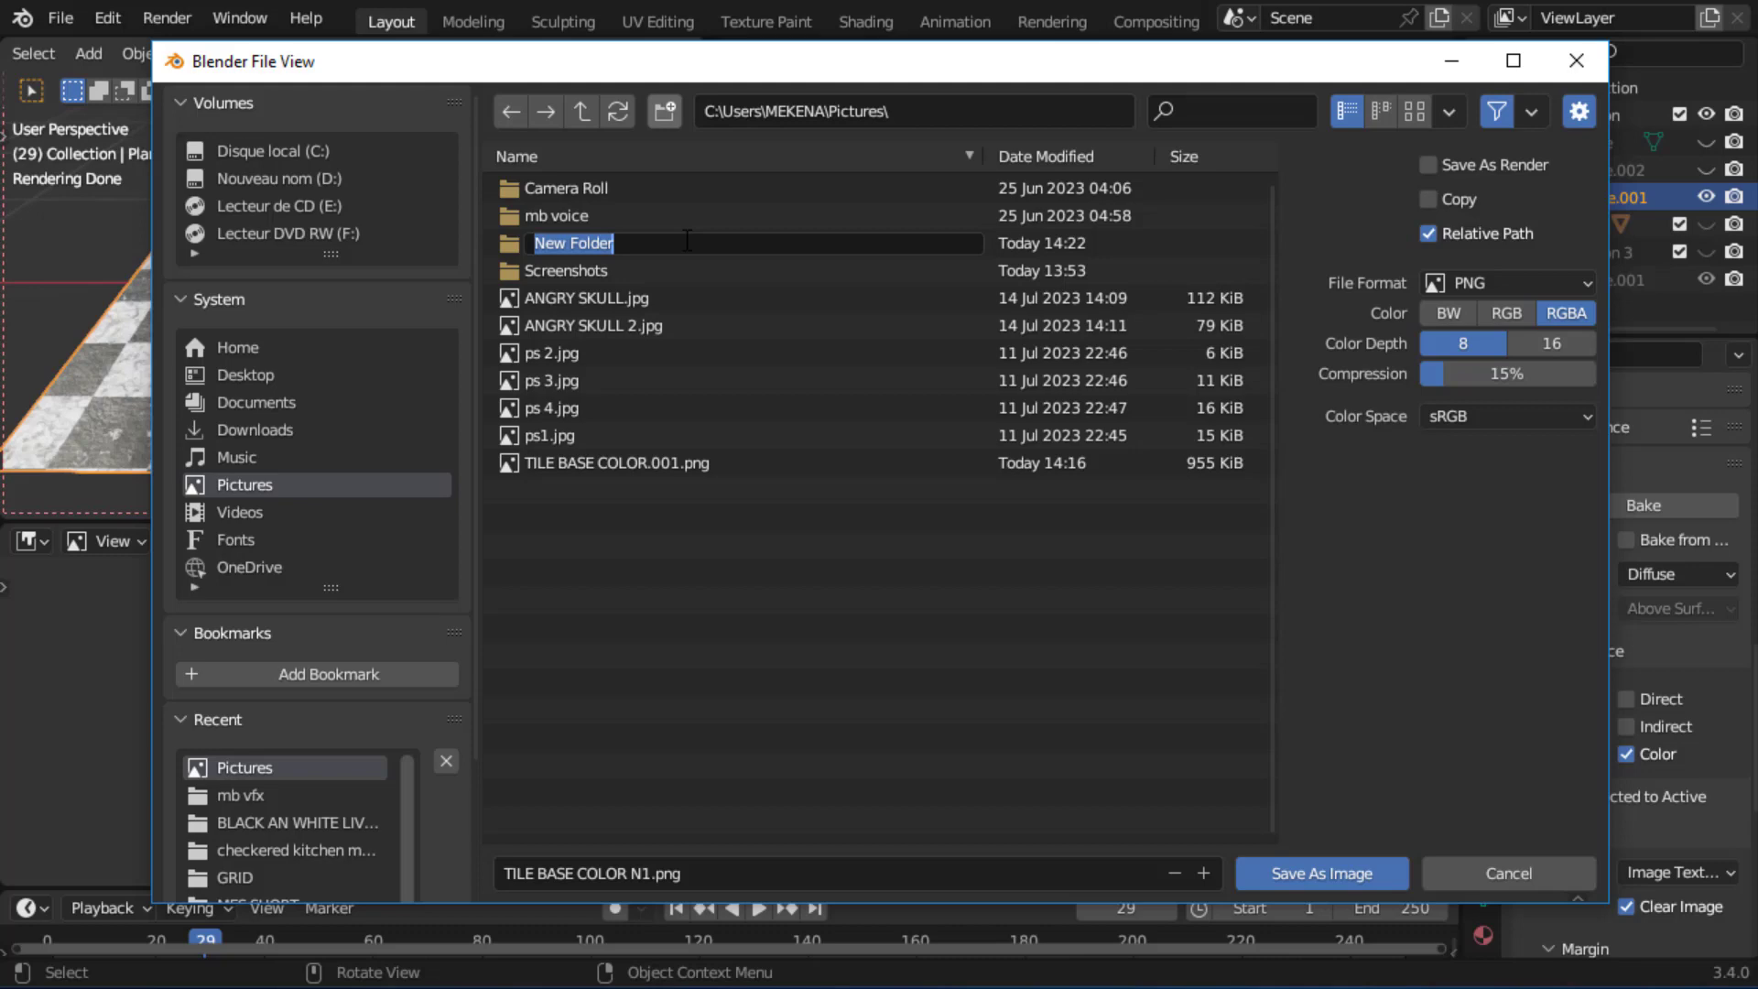
type("TILE")
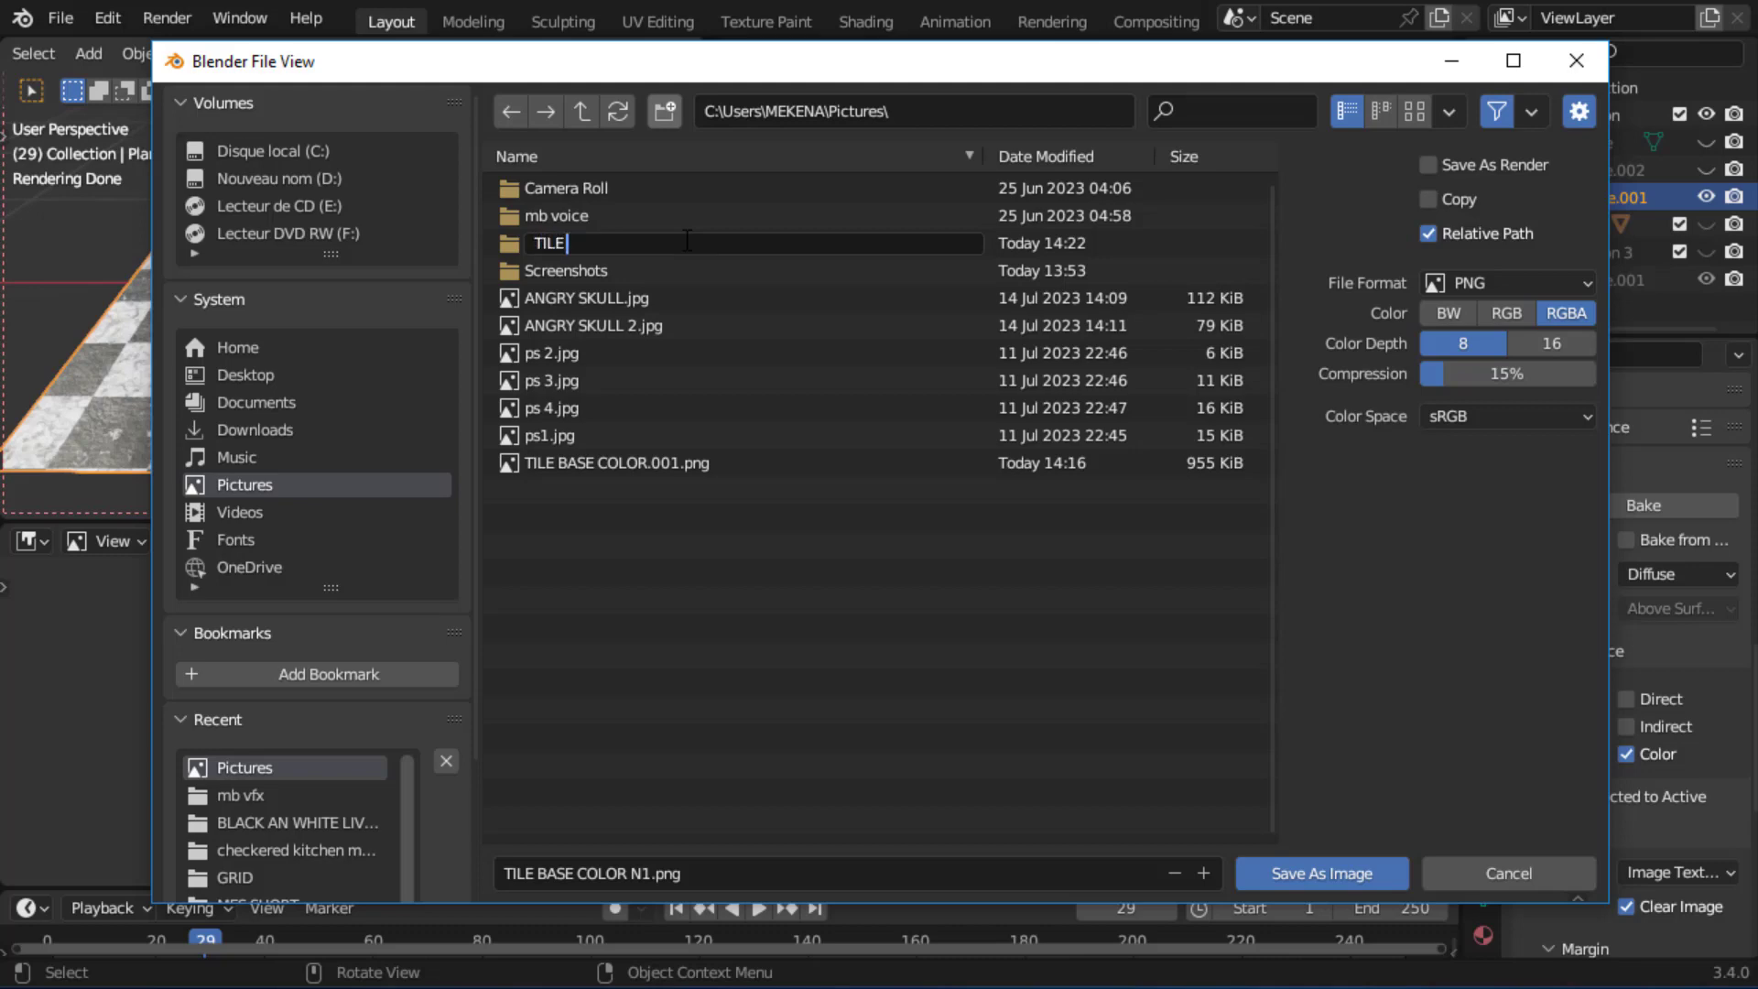
type(" LIVIN ROOM")
key("Return")
left_click(559, 292)
double_click(556, 270)
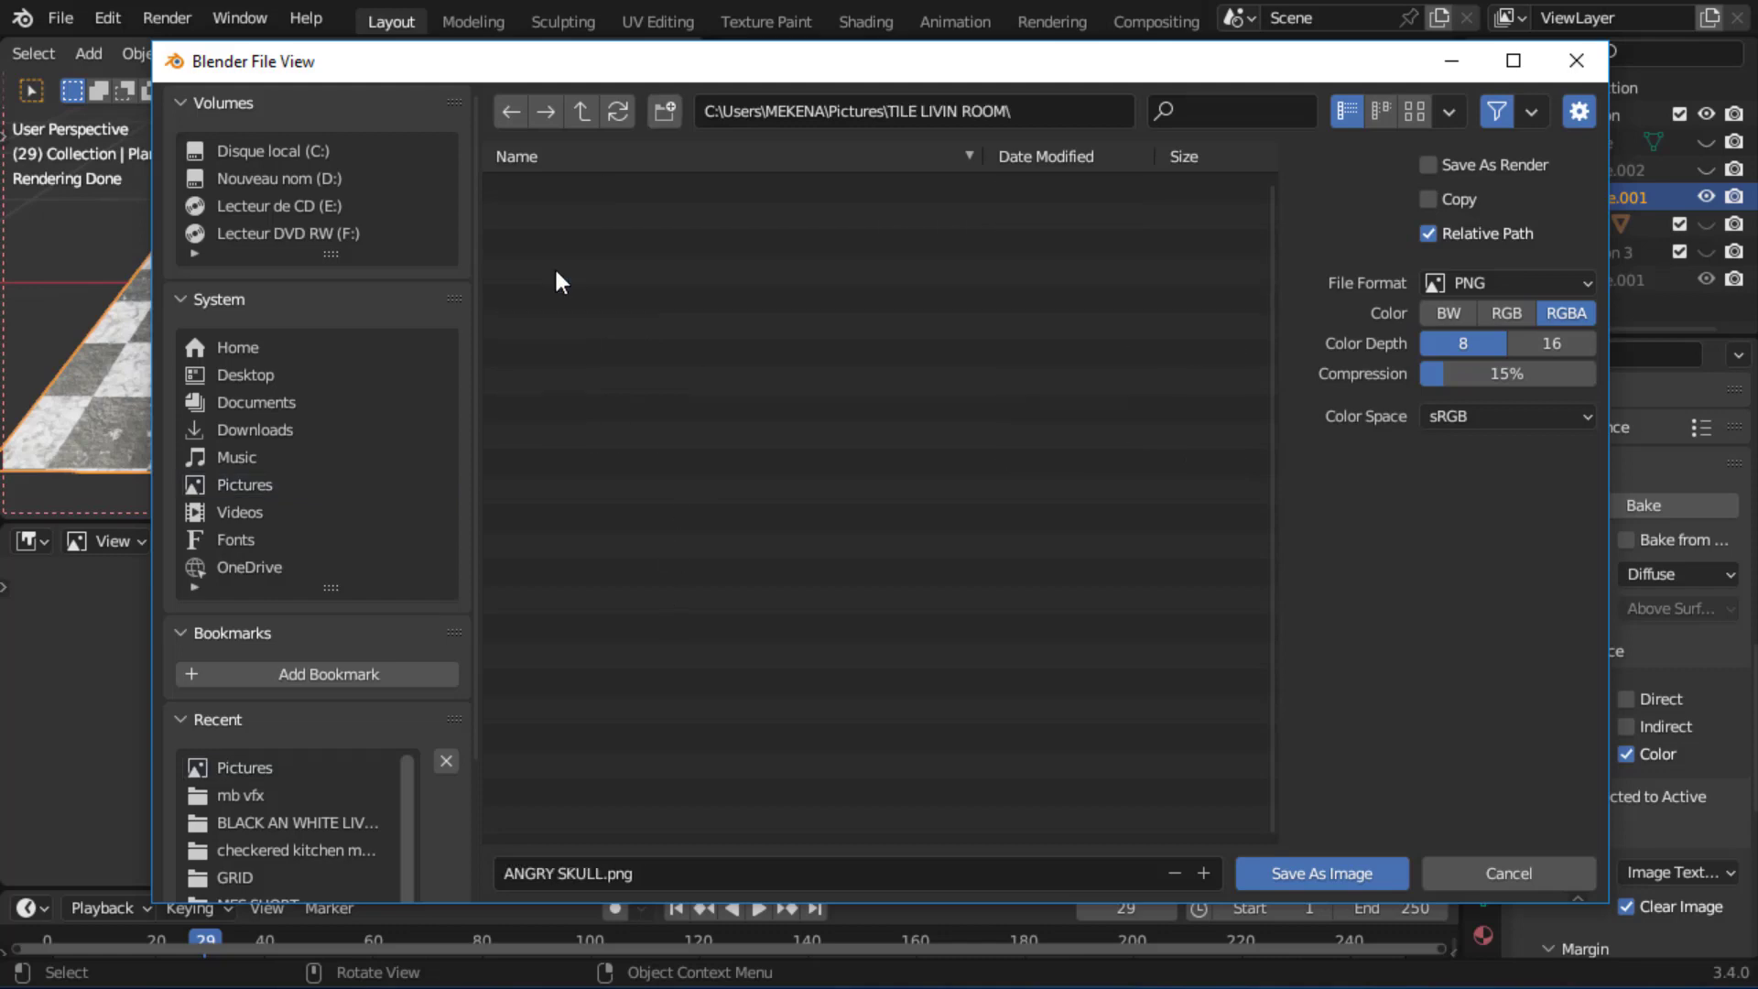
Name the file BASE TILE LING and save it as a PNG image in the TILE LIVIN ROOM folder
left_click(658, 868)
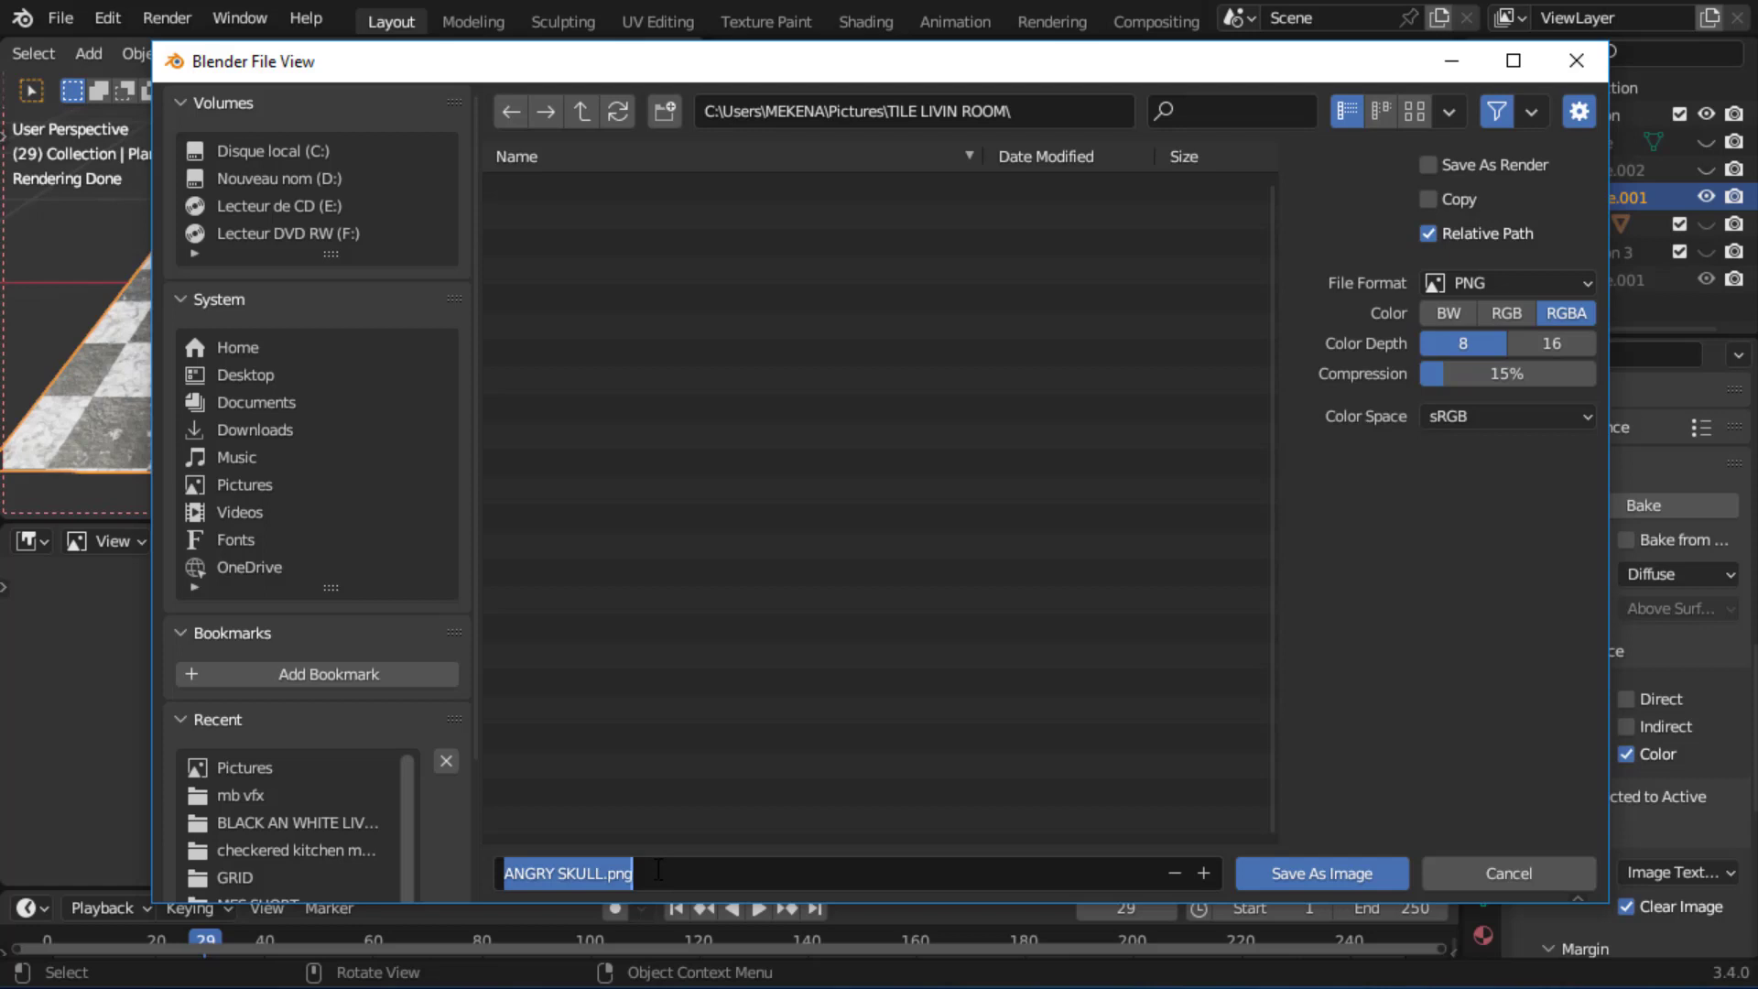
type("BAS")
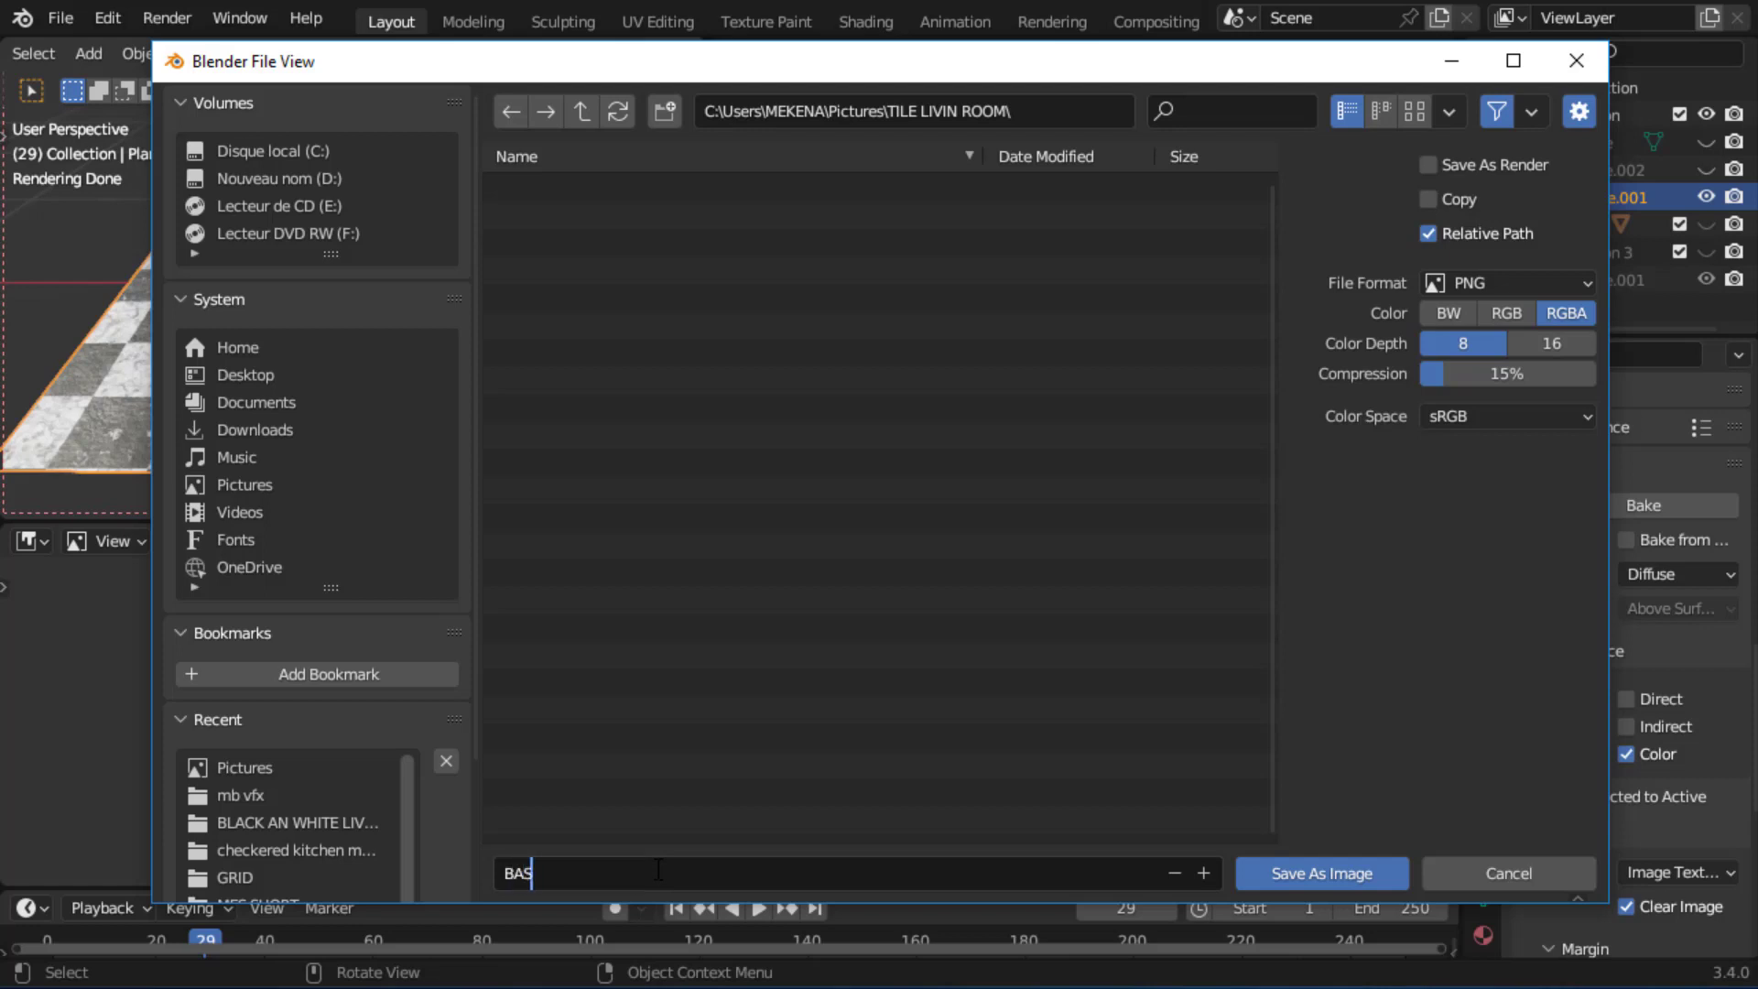
type("E TILE LING")
left_click(1585, 288)
left_click(1584, 287)
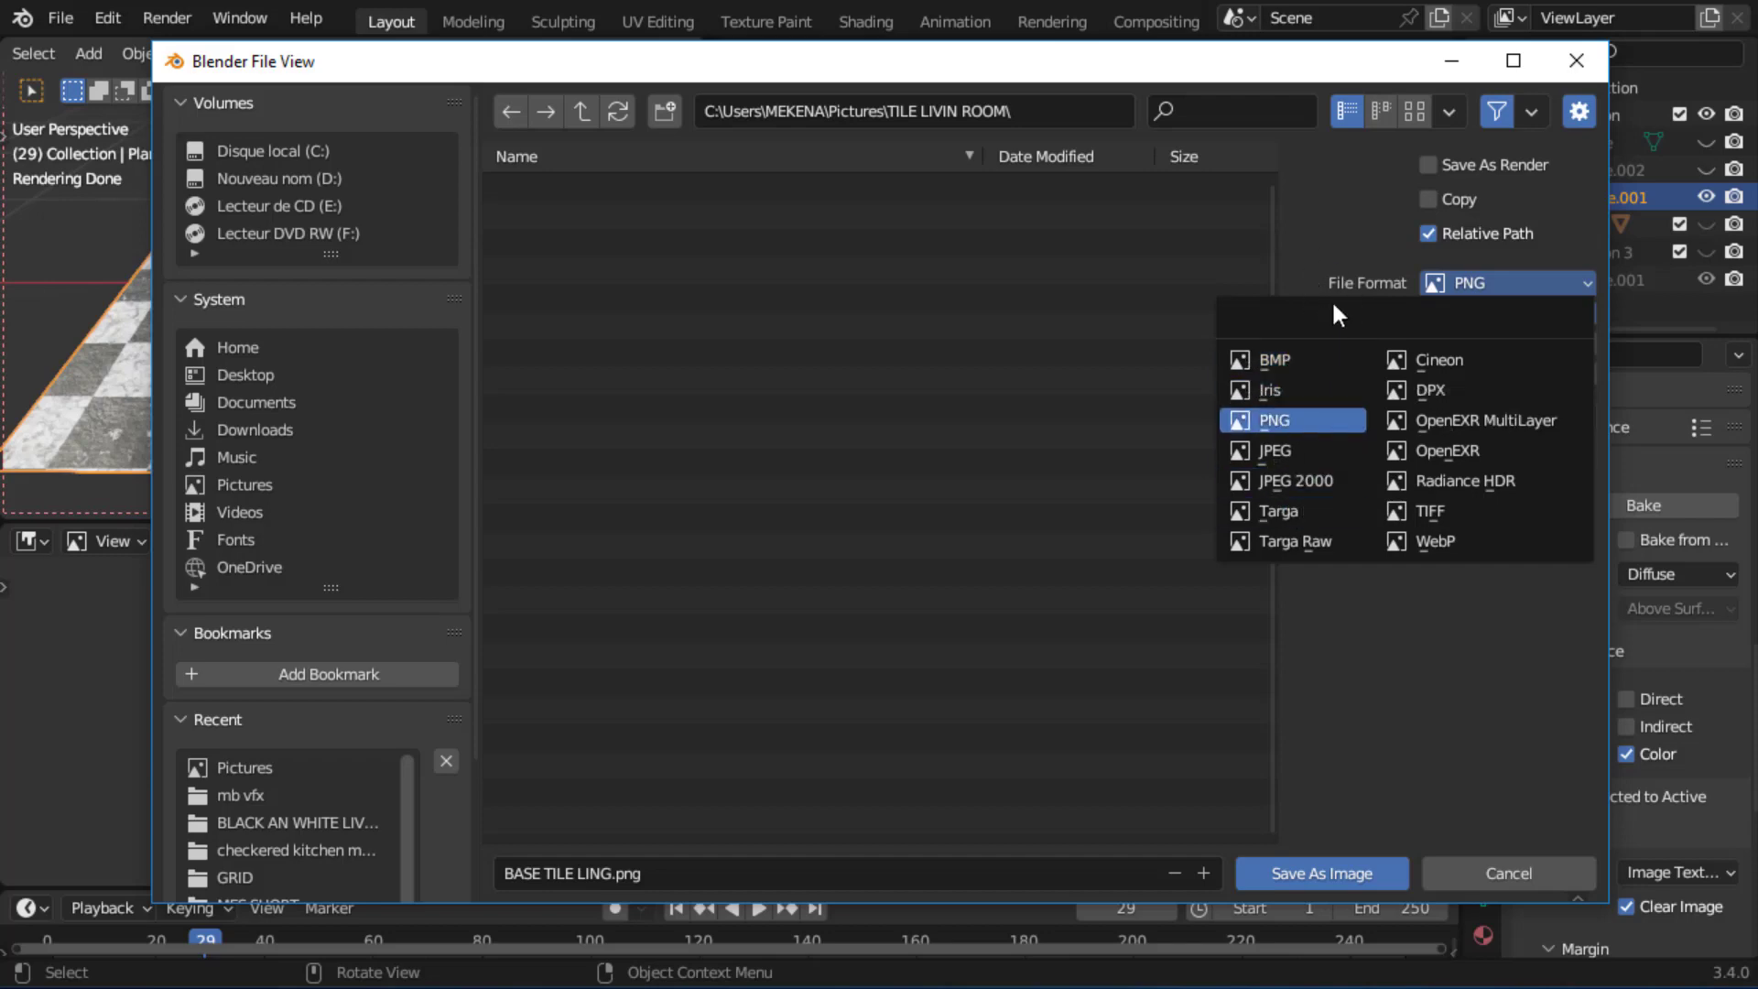
left_click(1306, 271)
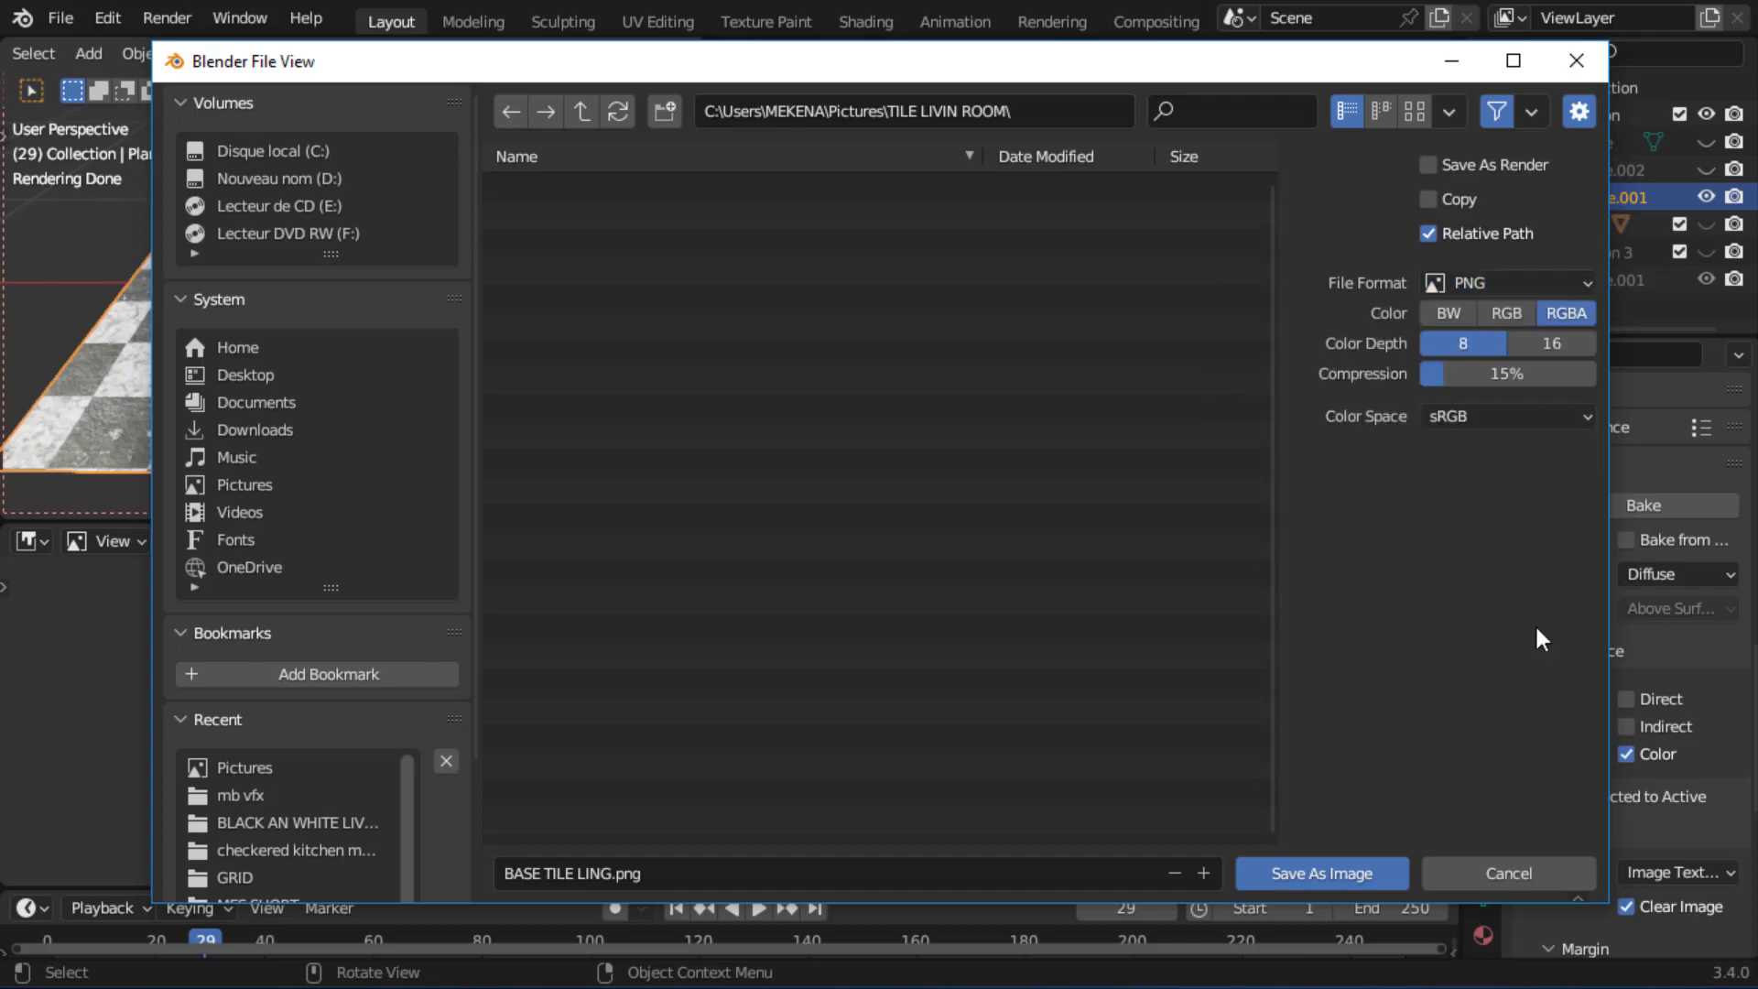
left_click(1322, 872)
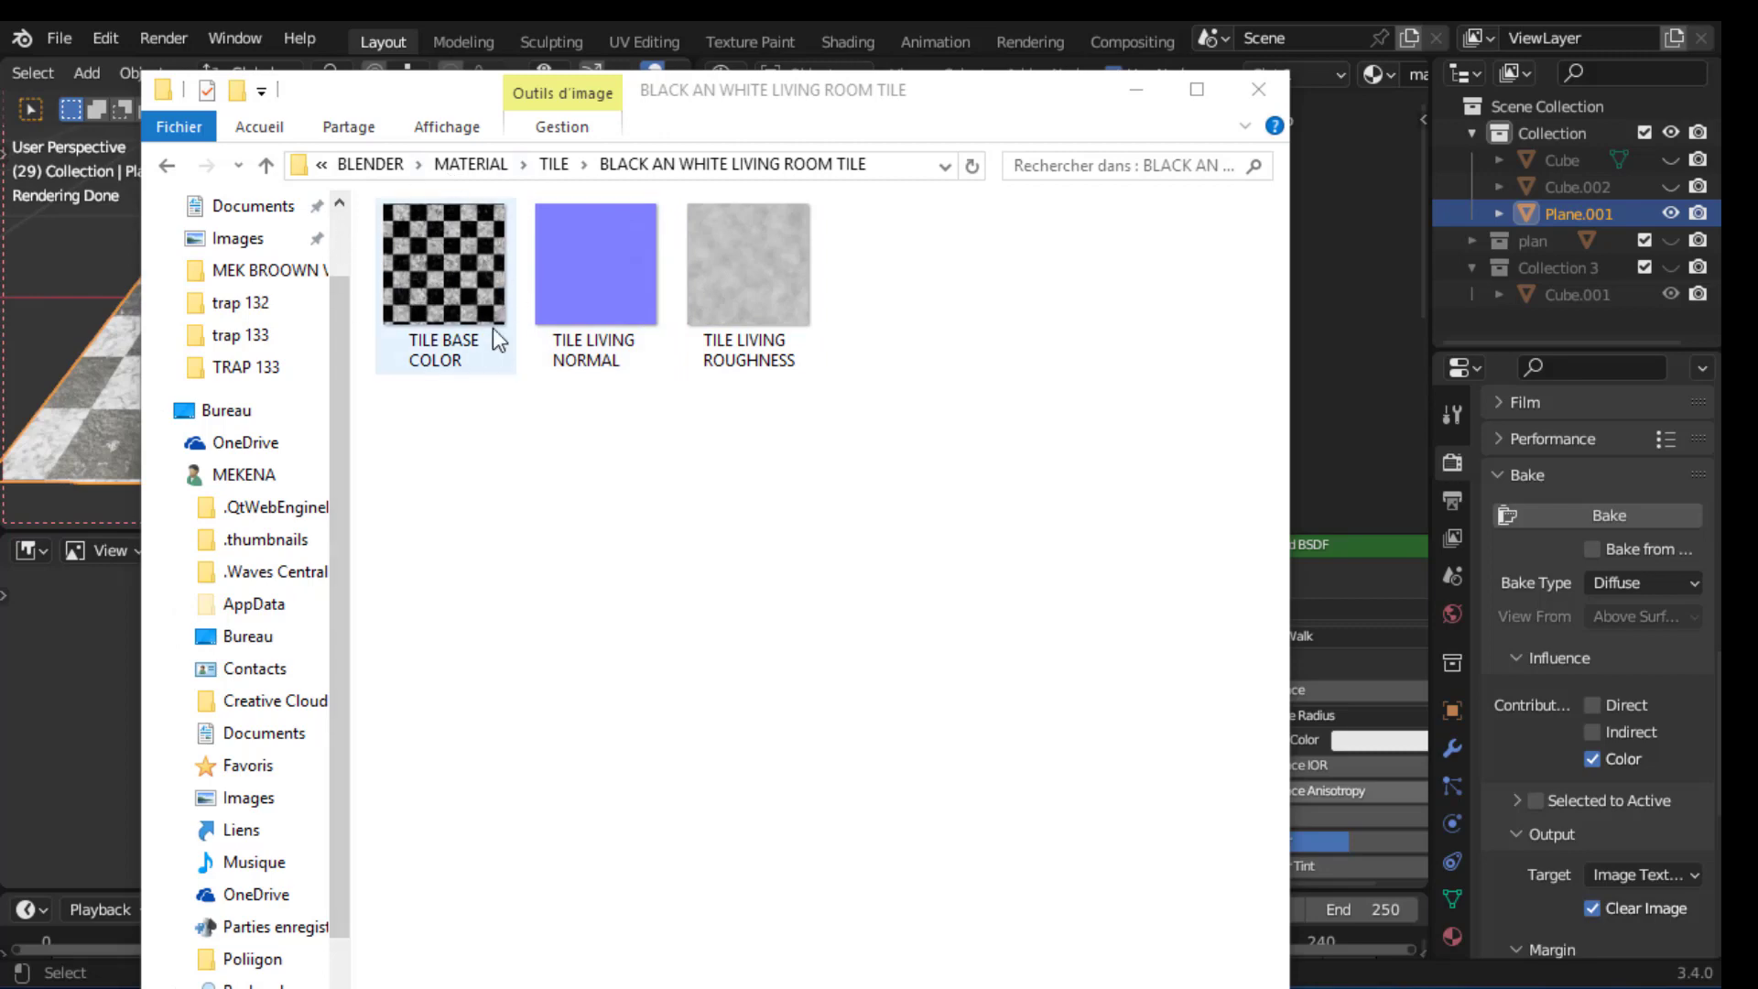
key("Right")
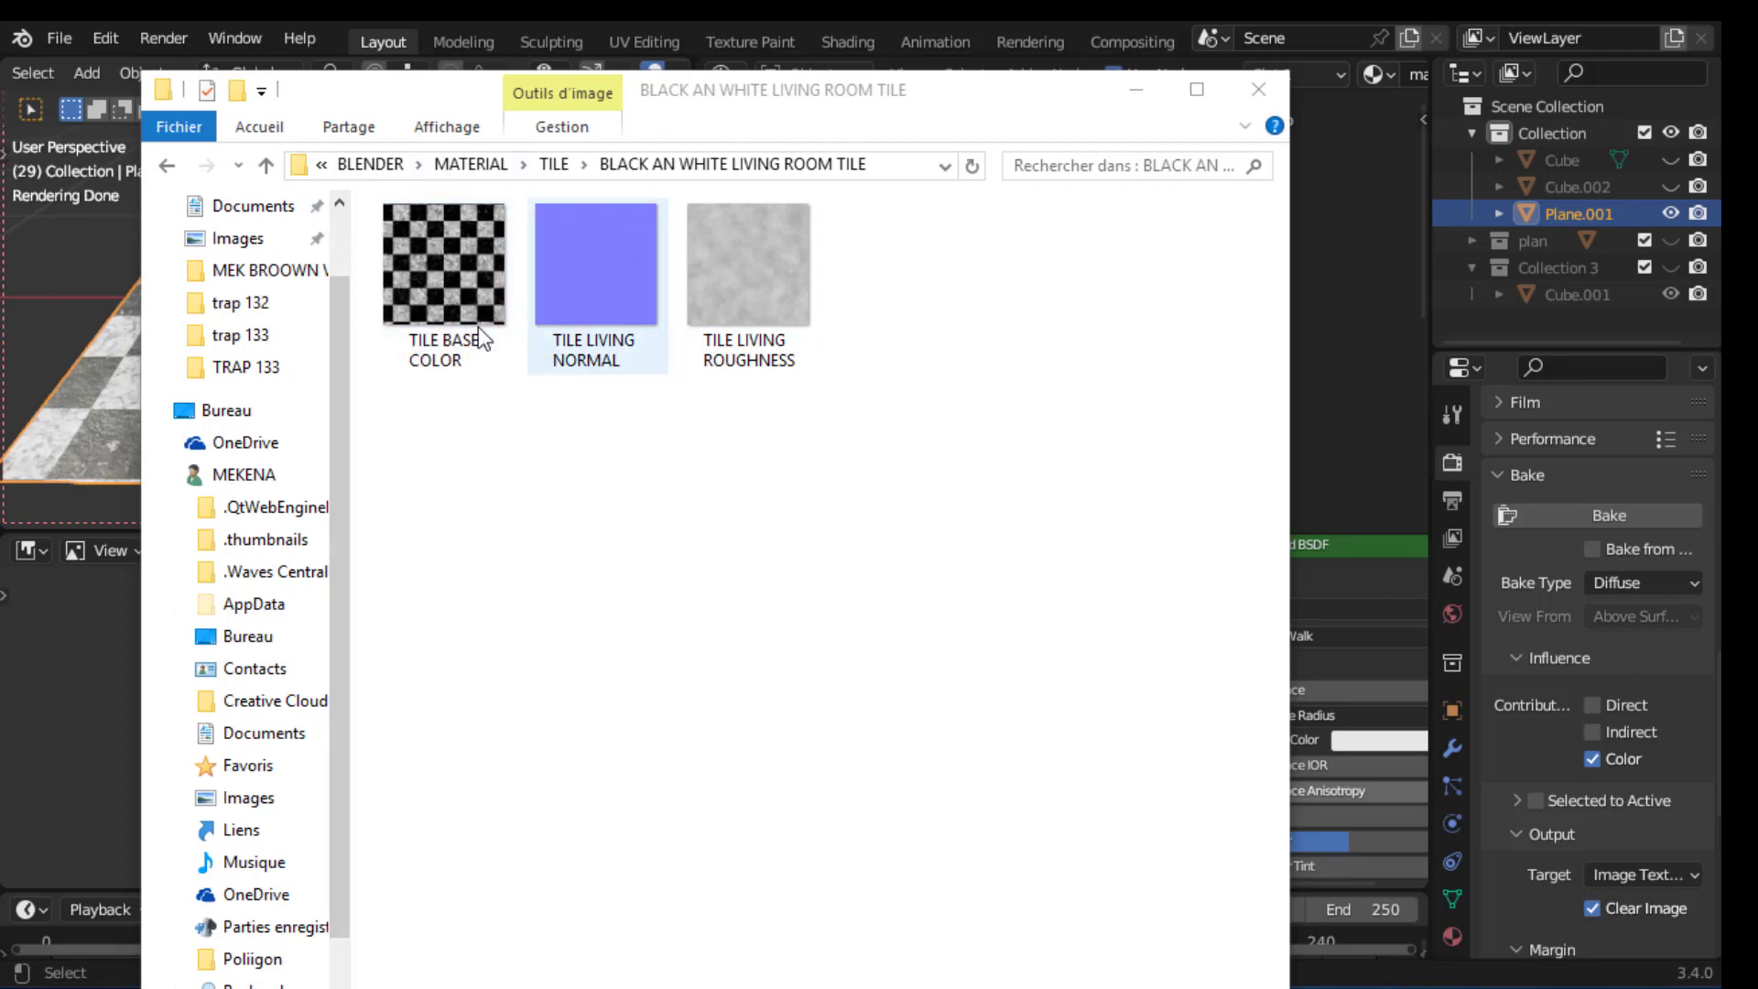
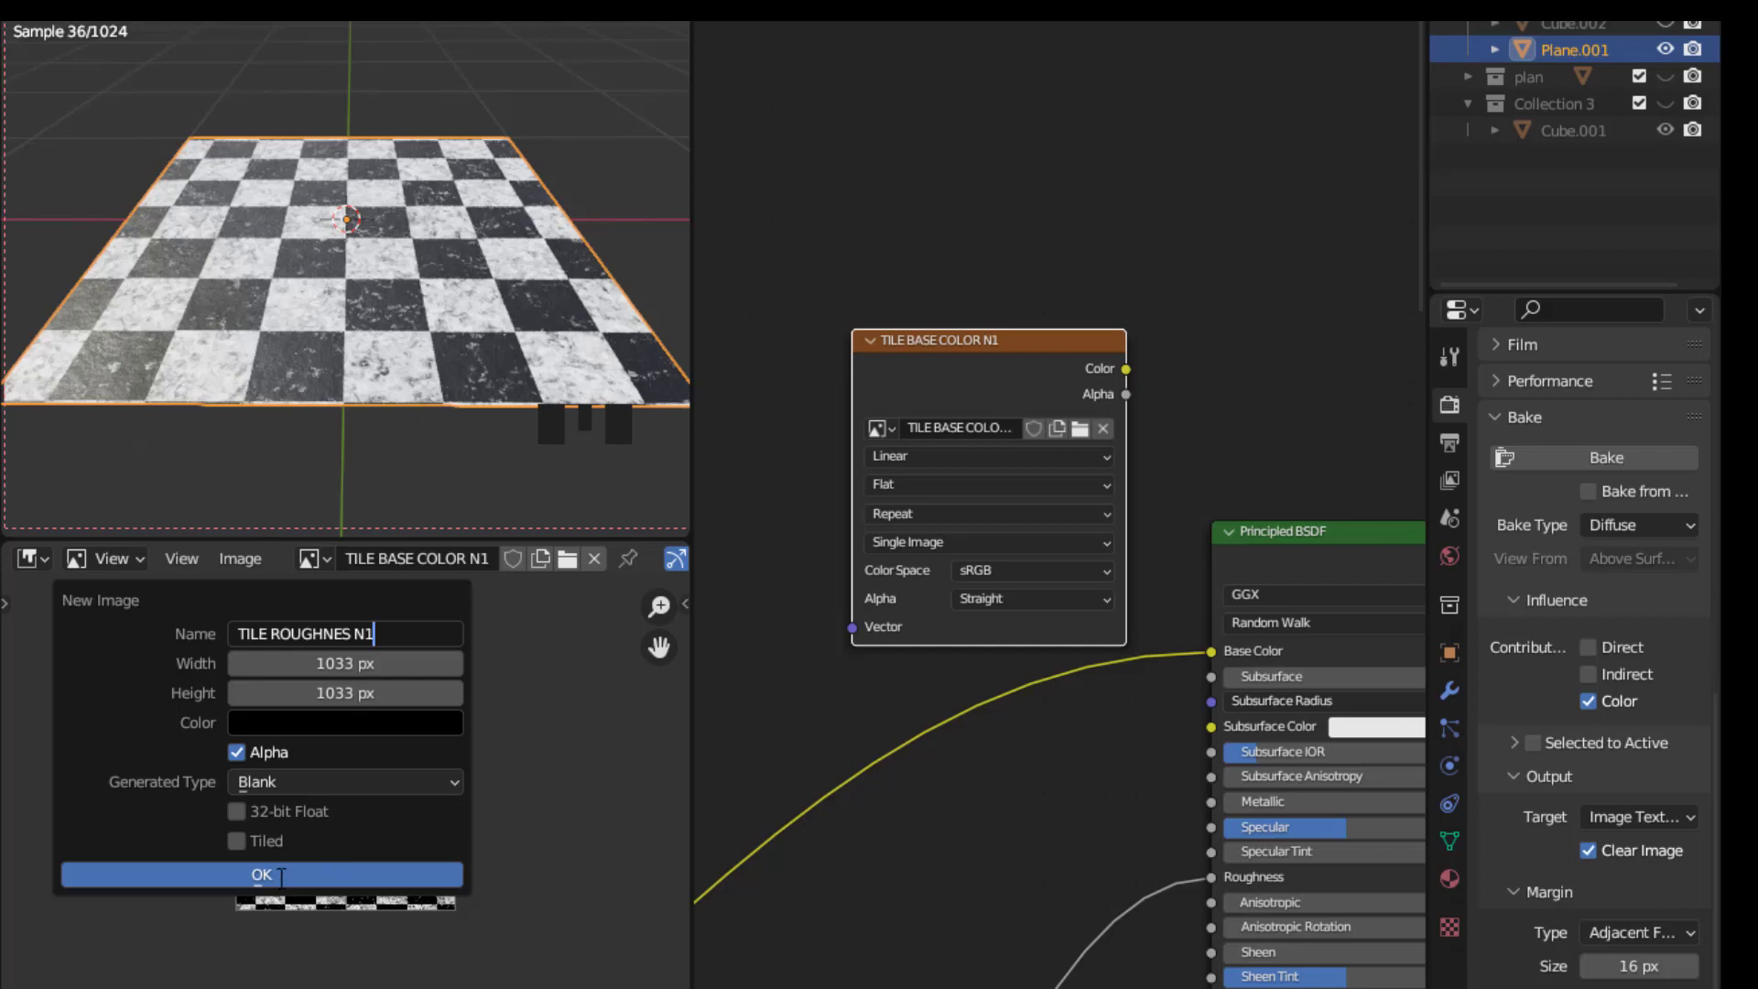
Create the blank TILE ROUGHNES N1 image at 1033 × 1033 px
left_click(281, 876)
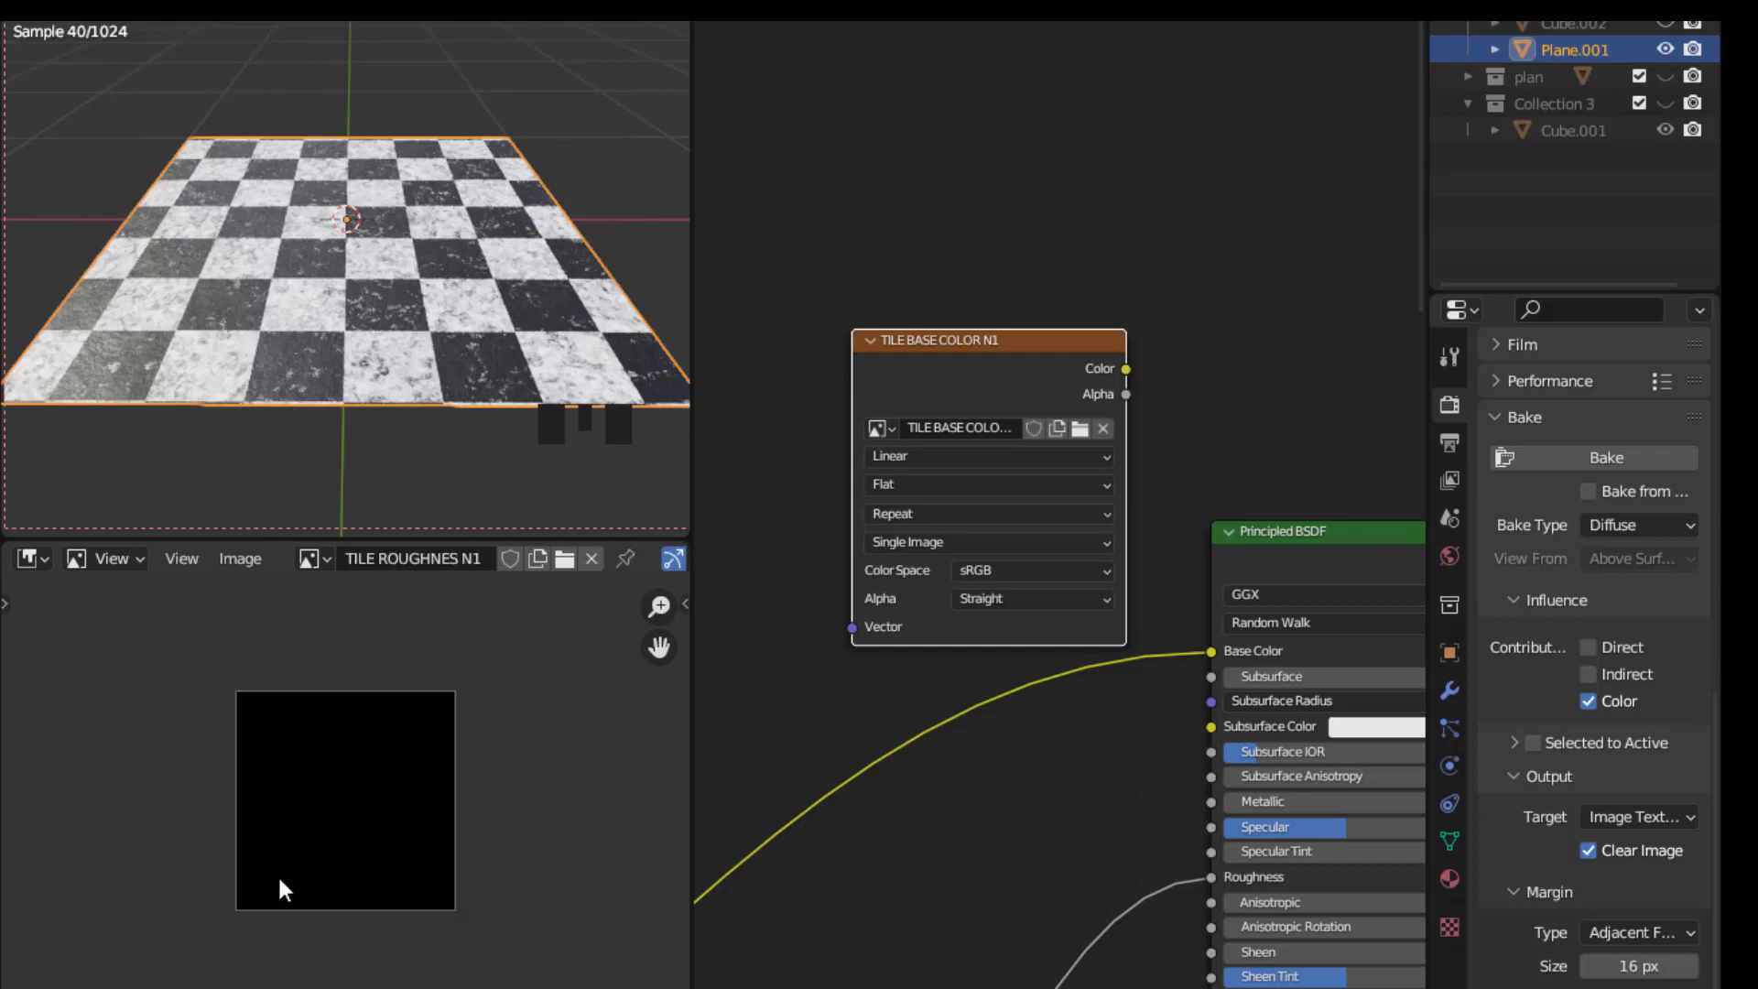
scroll(490, 723, "up", 1)
Switch the image texture node to the TILE ROUGHNES N1 image and set its color space to Non-Color
scroll(898, 467, "up", 3)
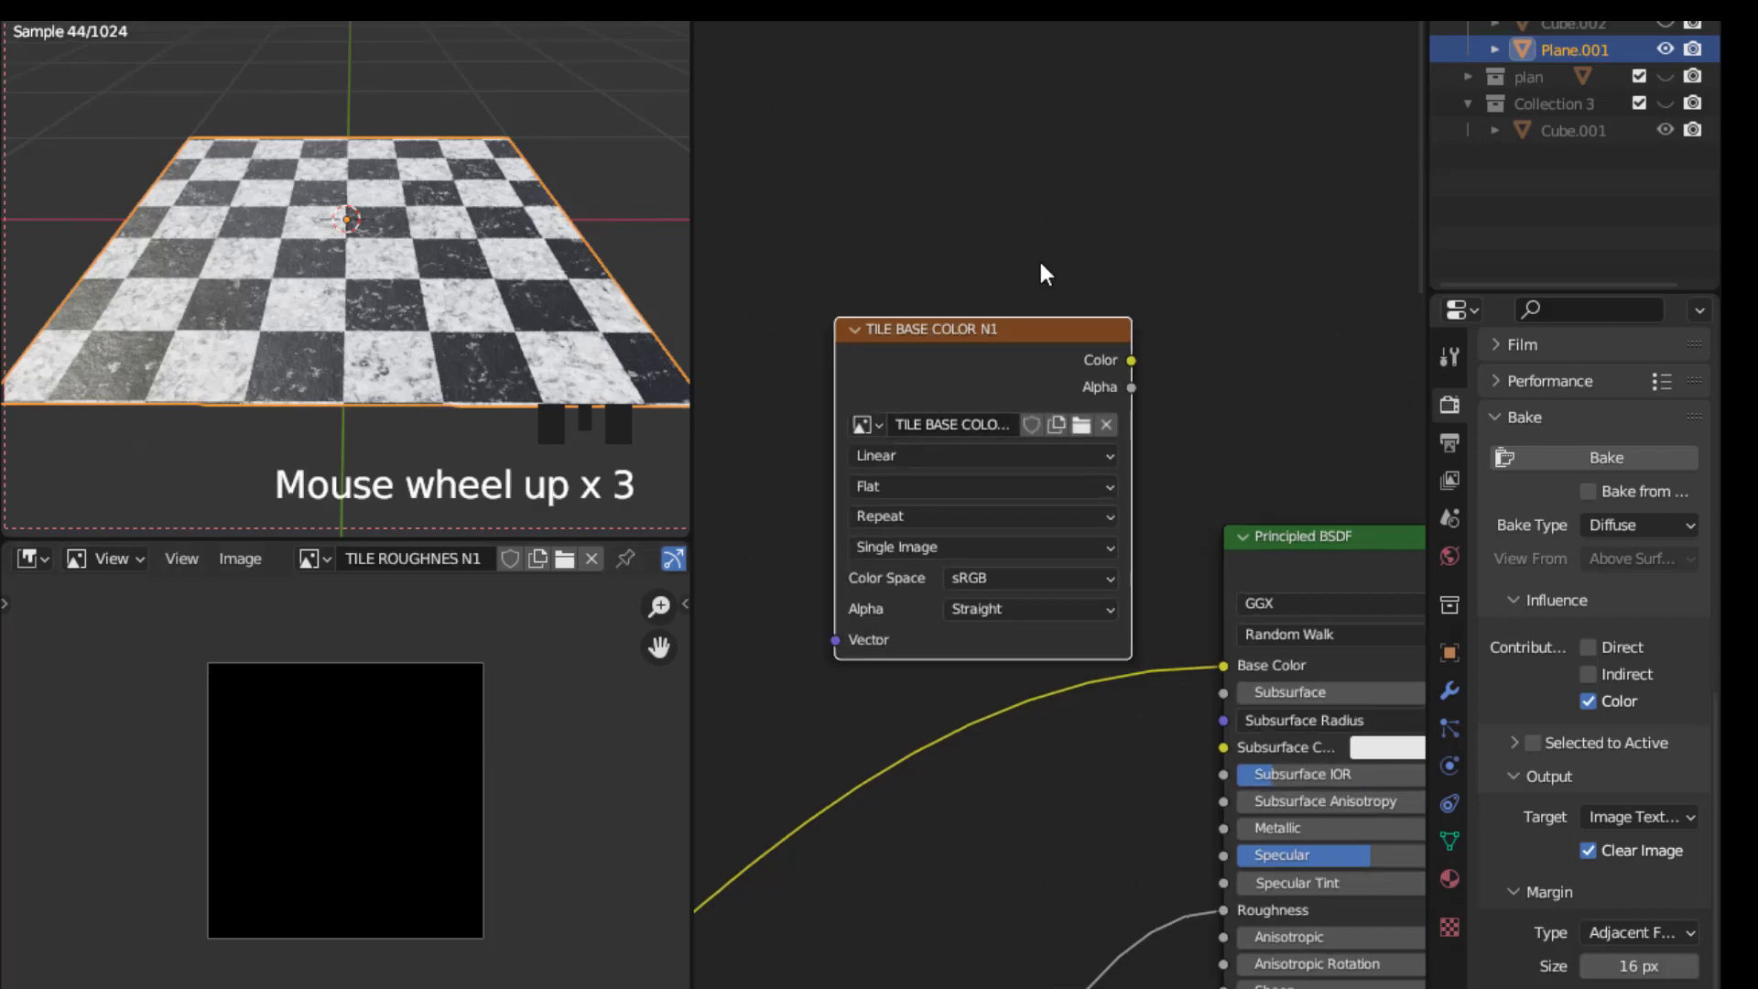
middle_click_drag(1189, 216, 1221, 321)
middle_click_drag(1006, 322, 1006, 269)
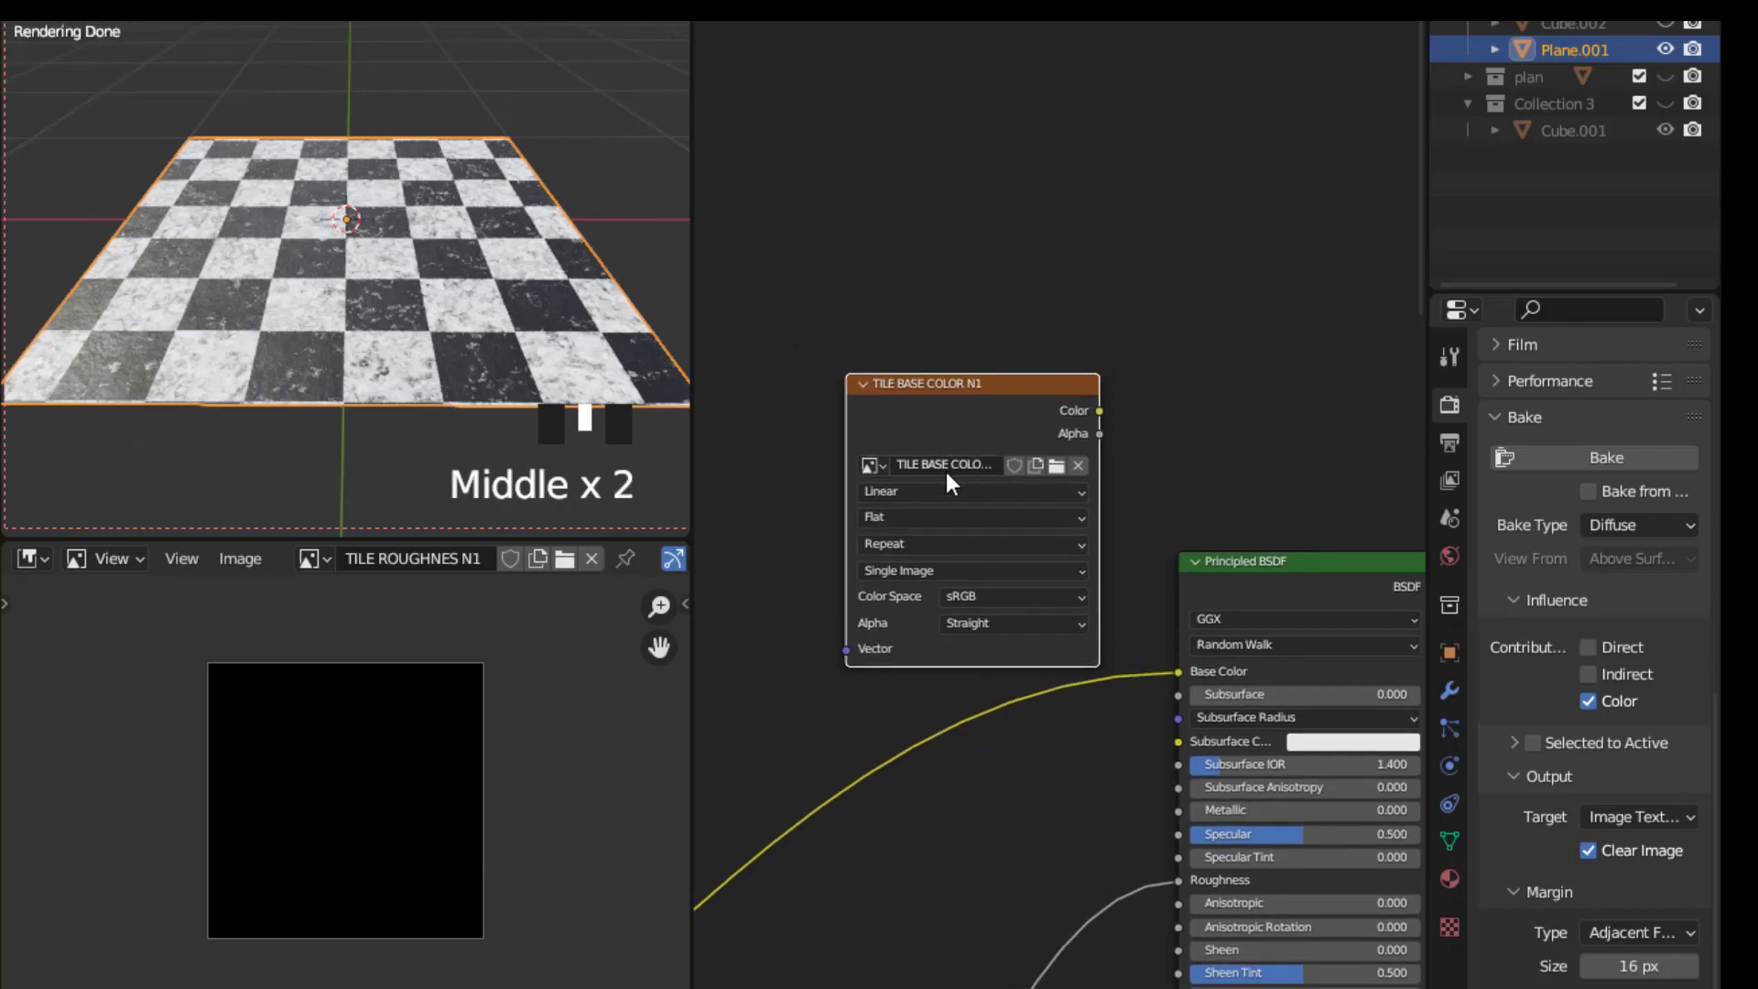
left_click(874, 466)
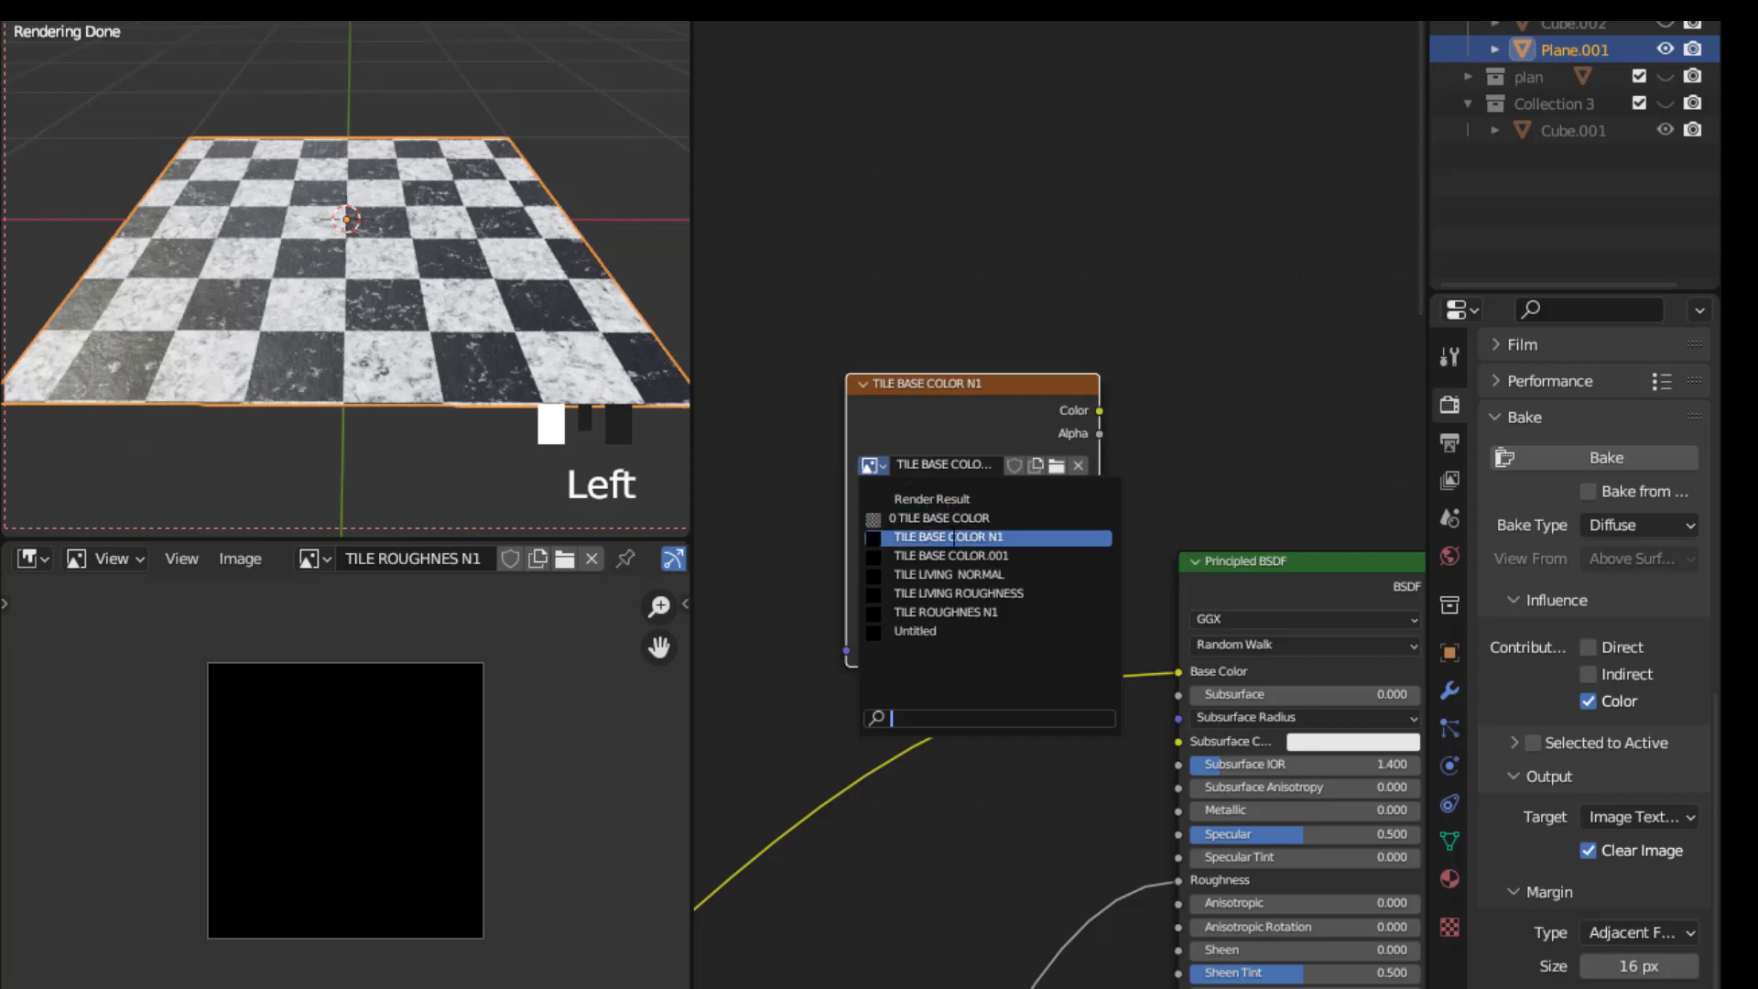
left_click(993, 612)
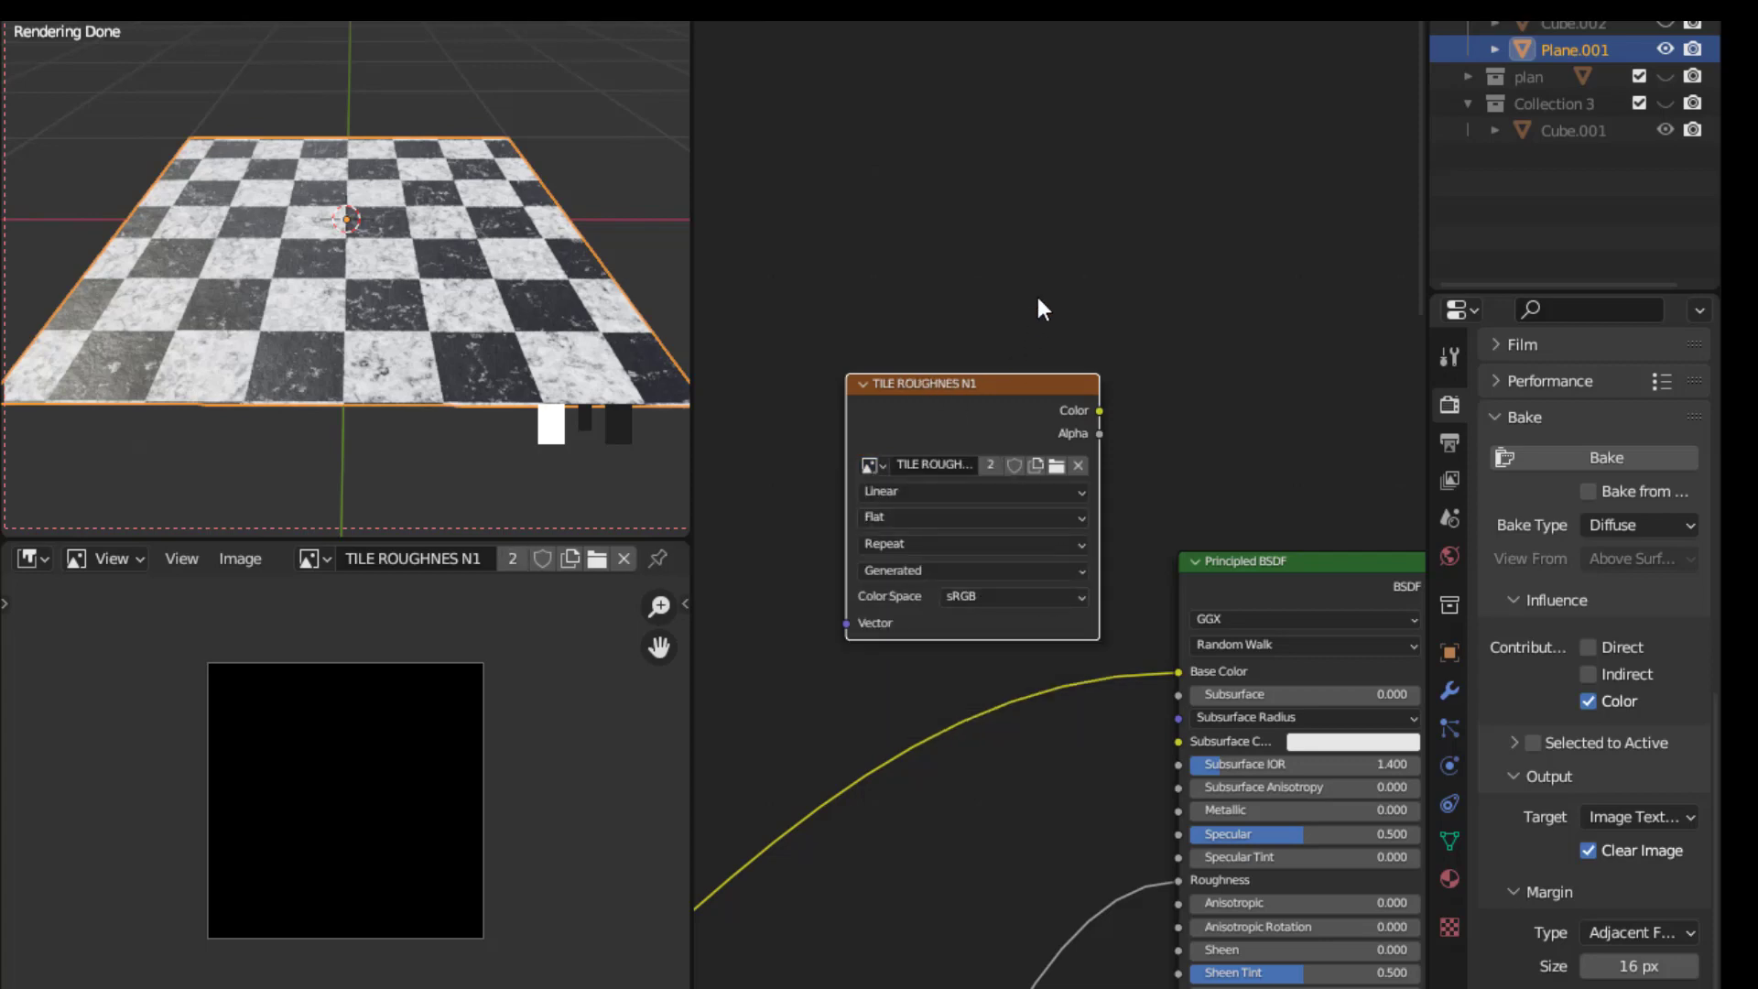
middle_click_drag(1042, 309, 1175, 291)
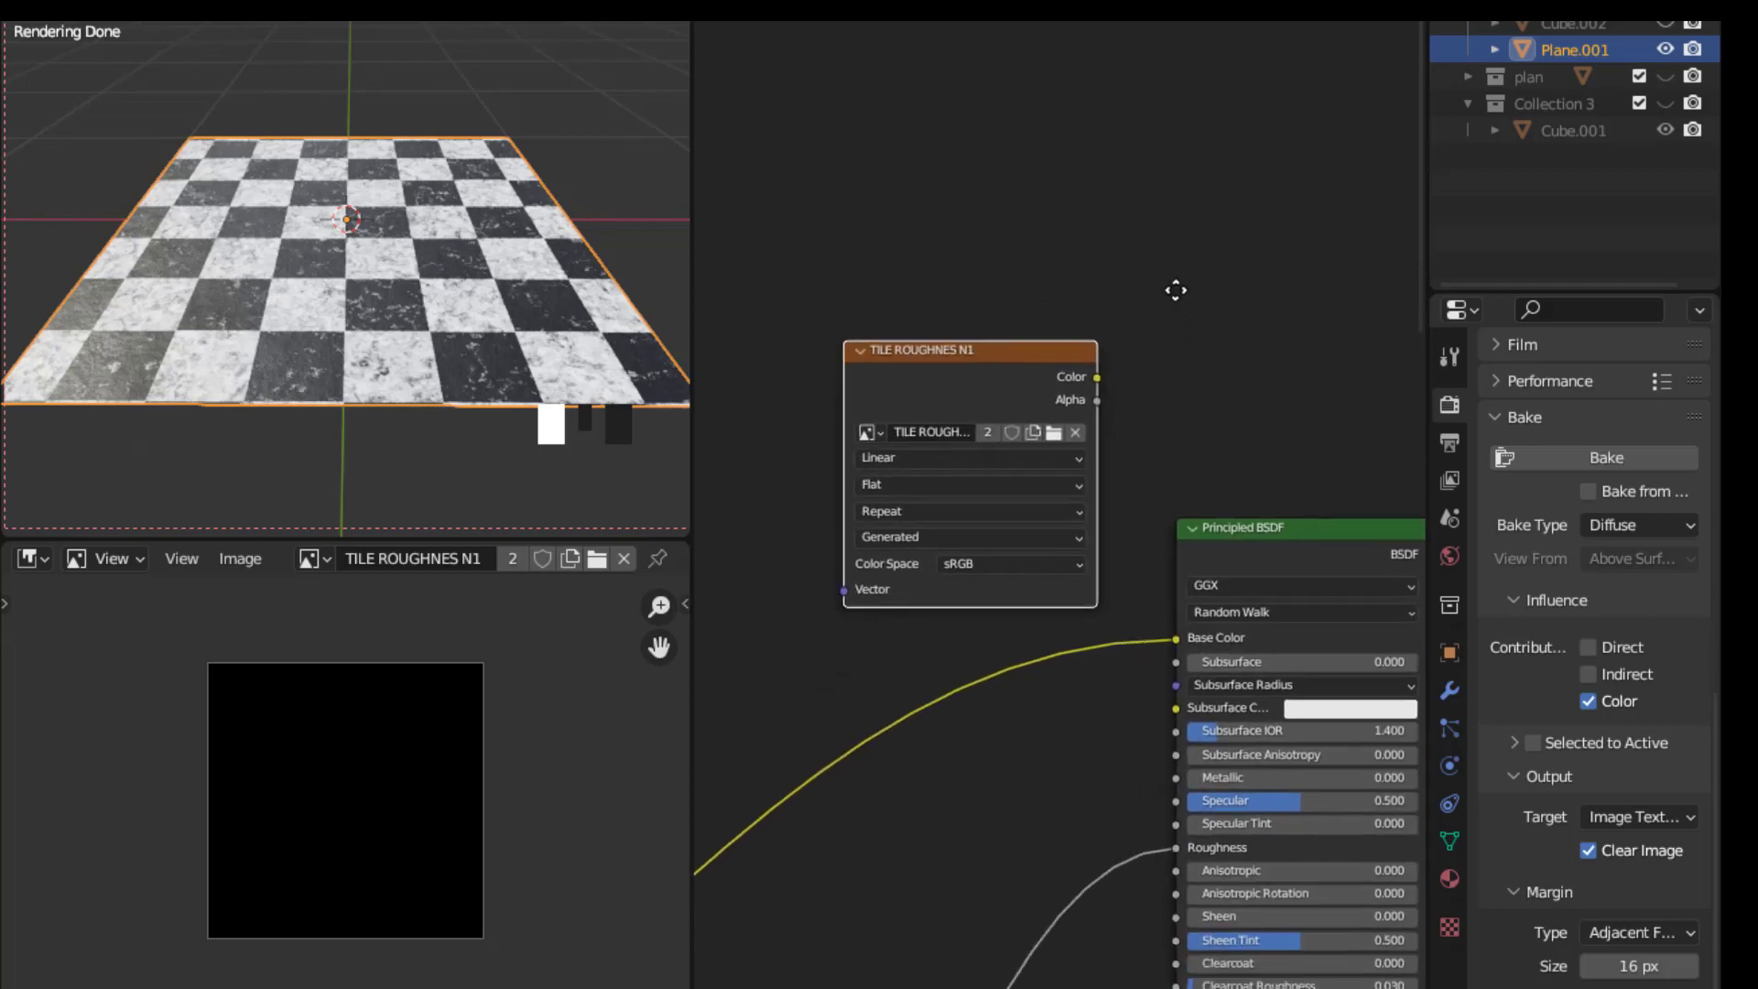
middle_click_drag(1240, 392, 1231, 329)
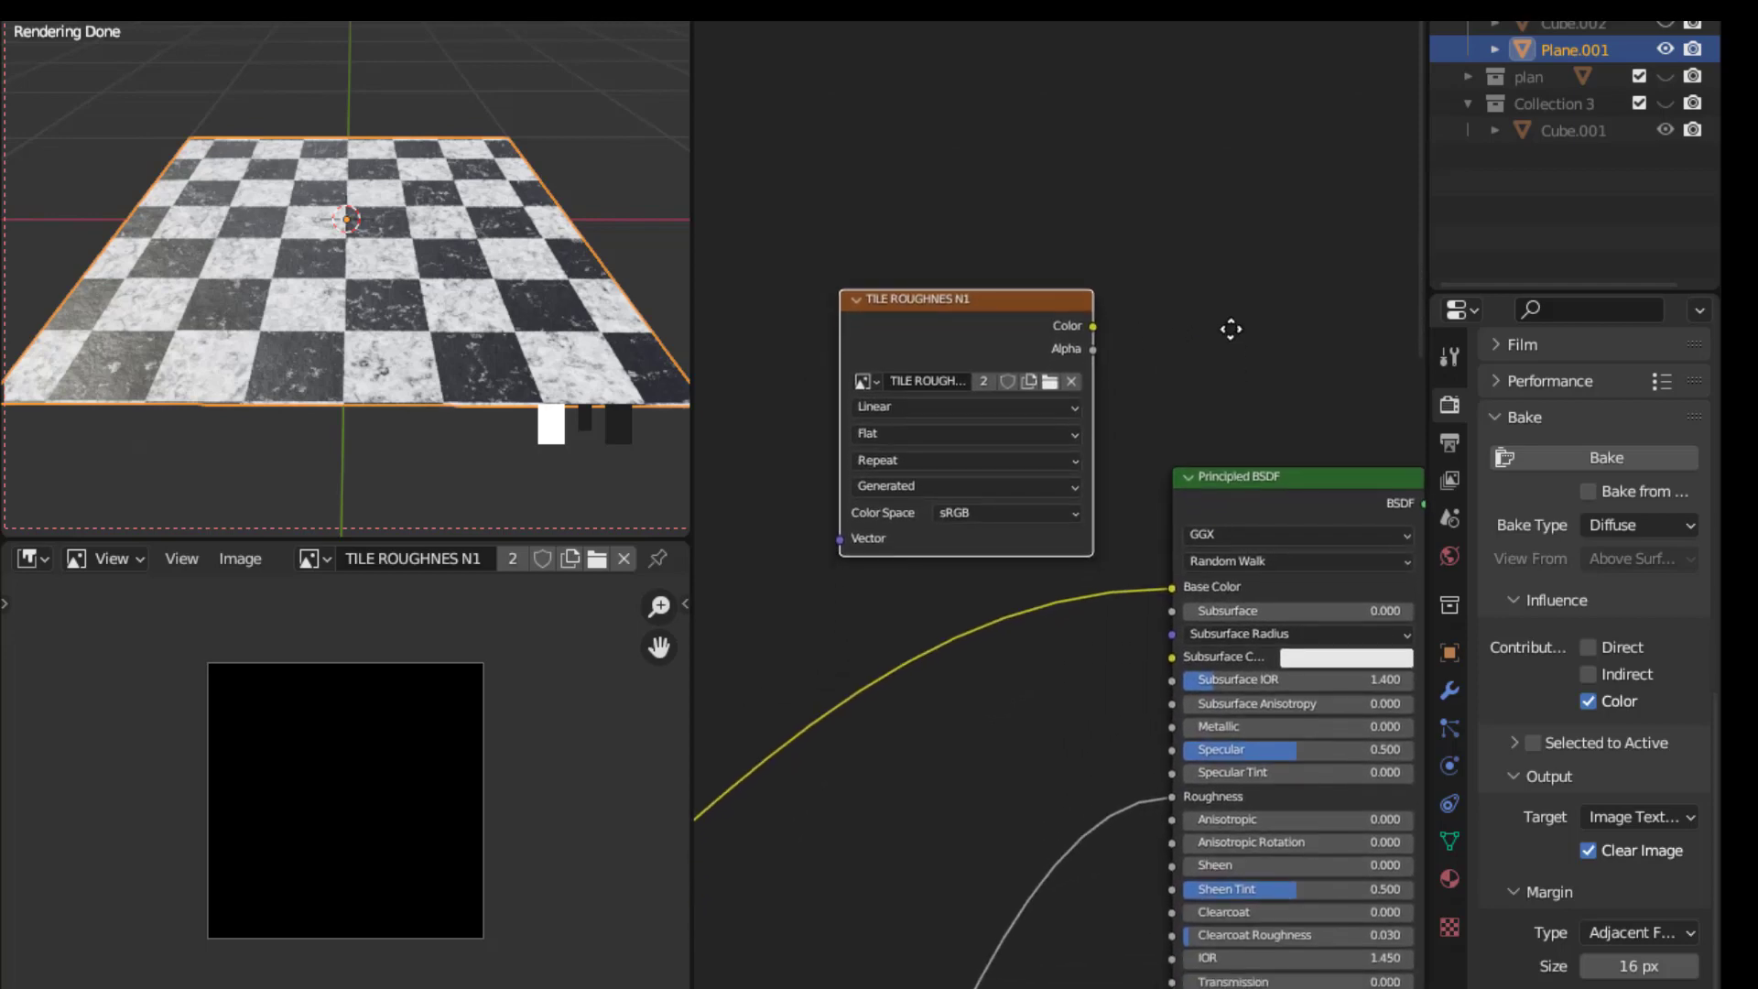
left_click(996, 510)
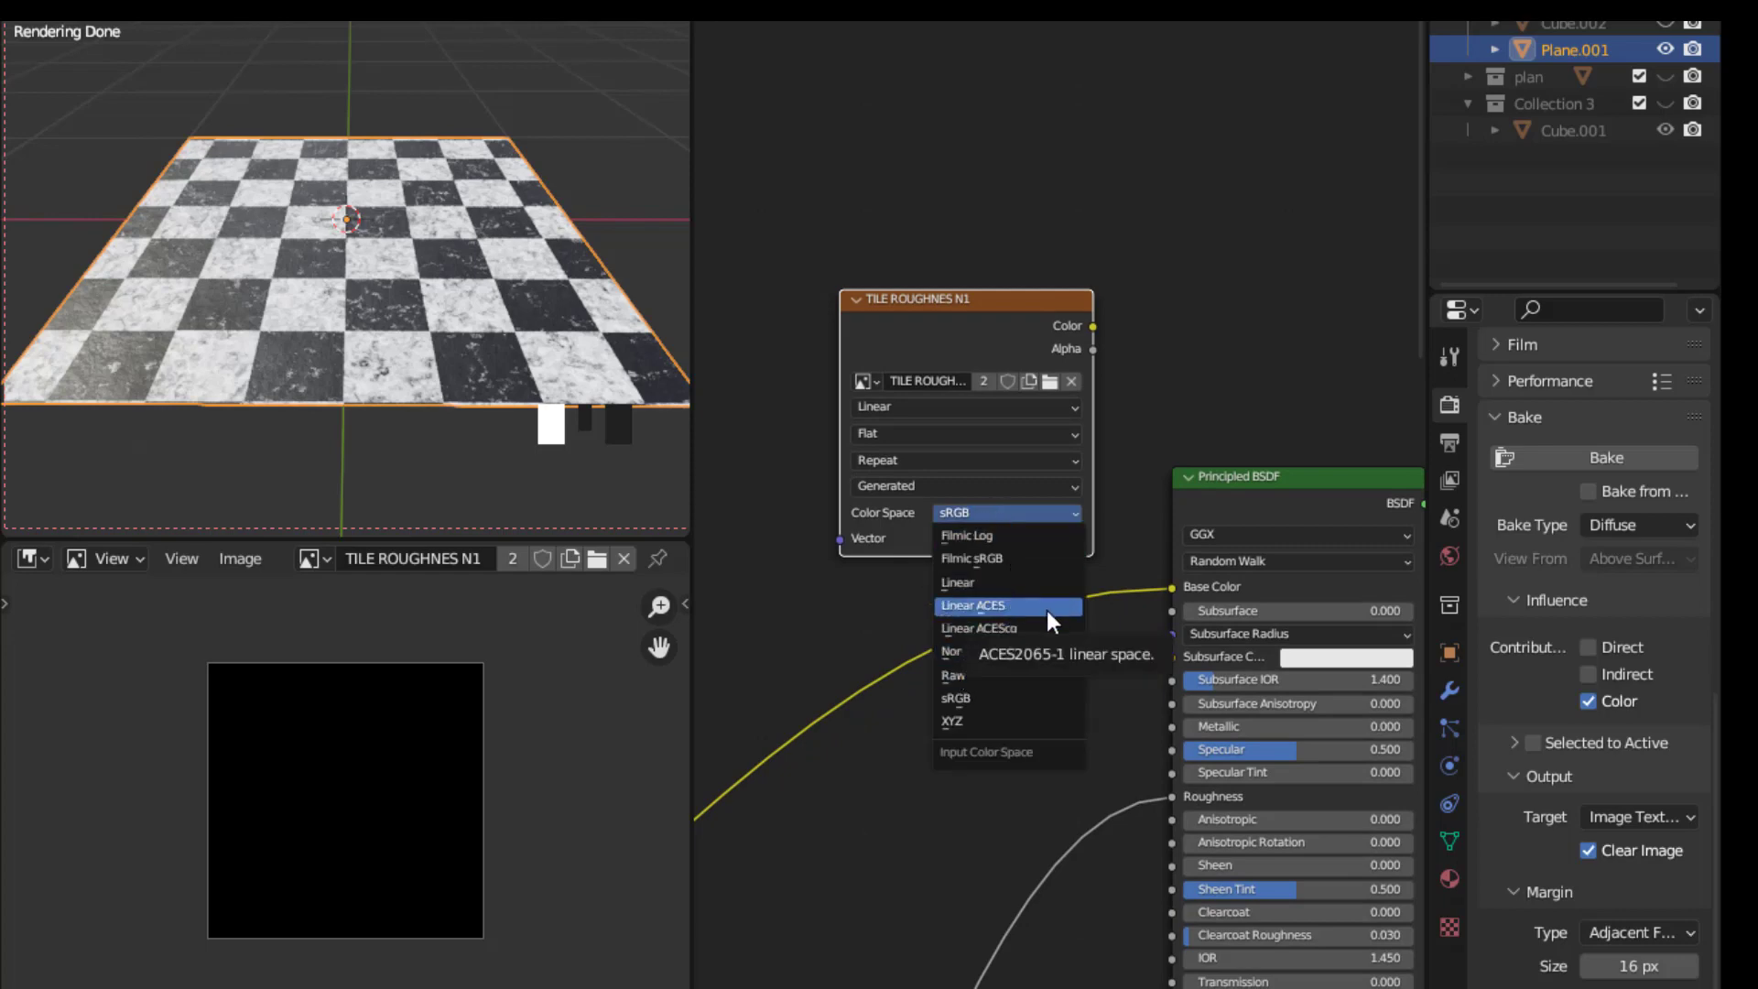
left_click(987, 654)
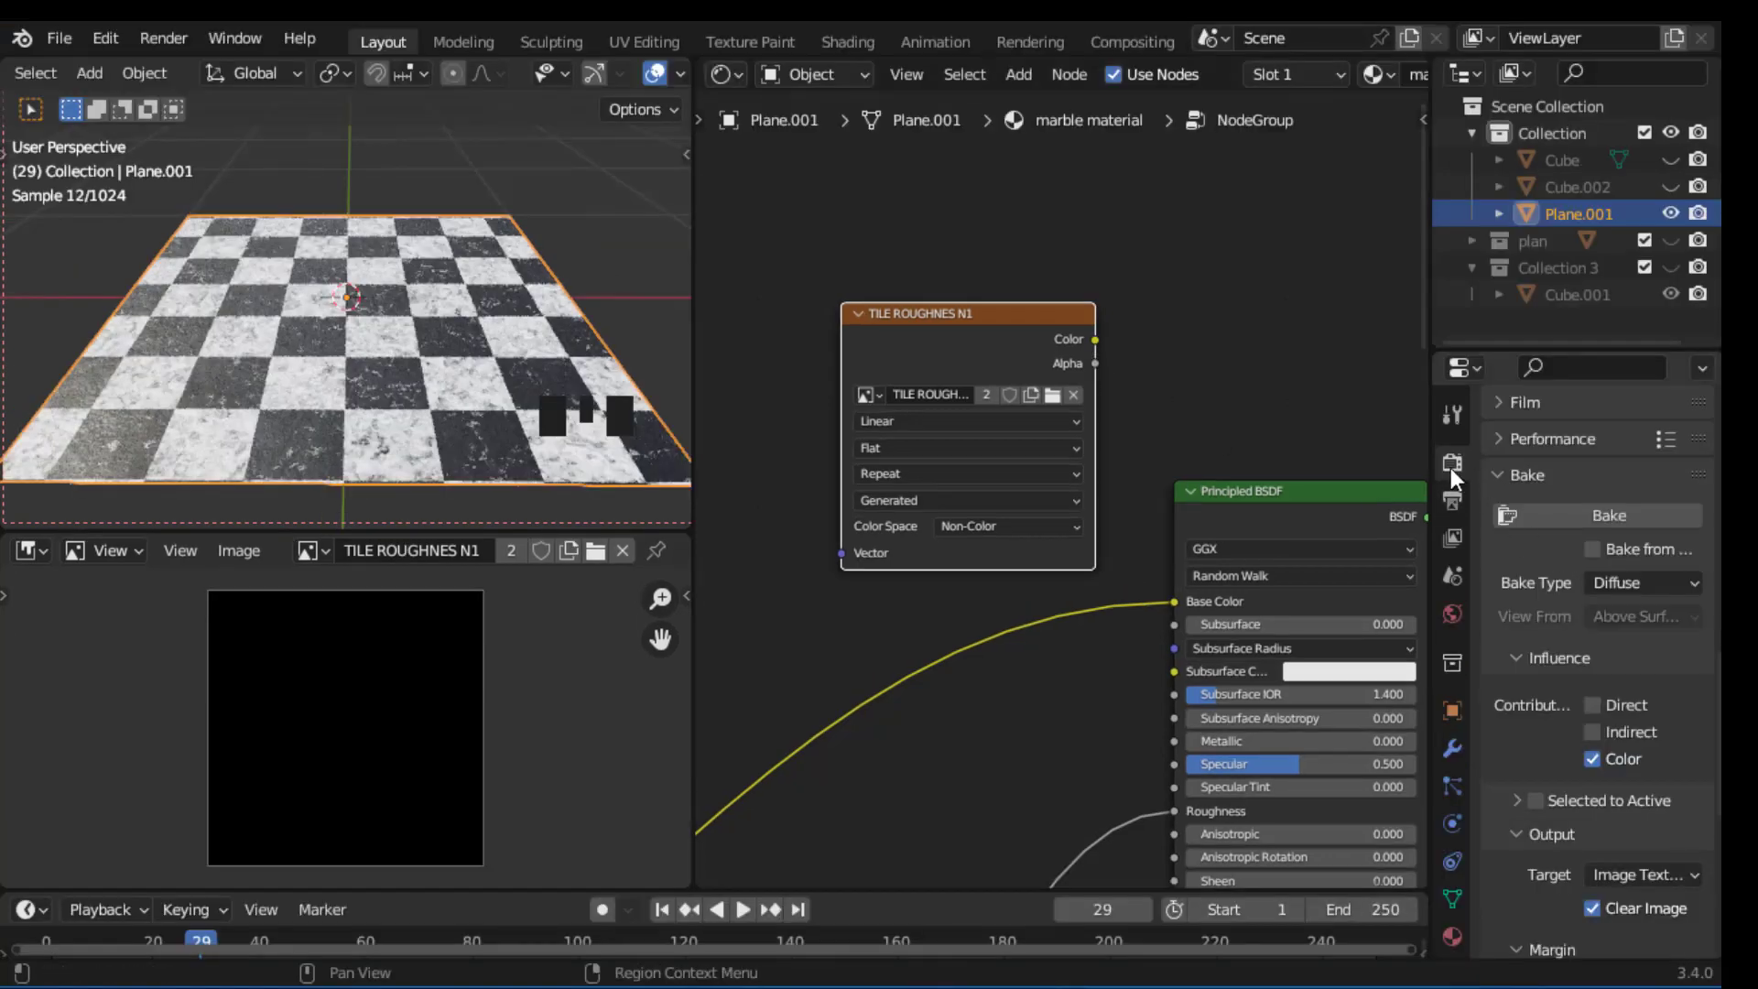
Set the bake type to Roughness, bake the plane into the TILE ROUGHNES N1 image and inspect the baked image
left_click(1451, 468)
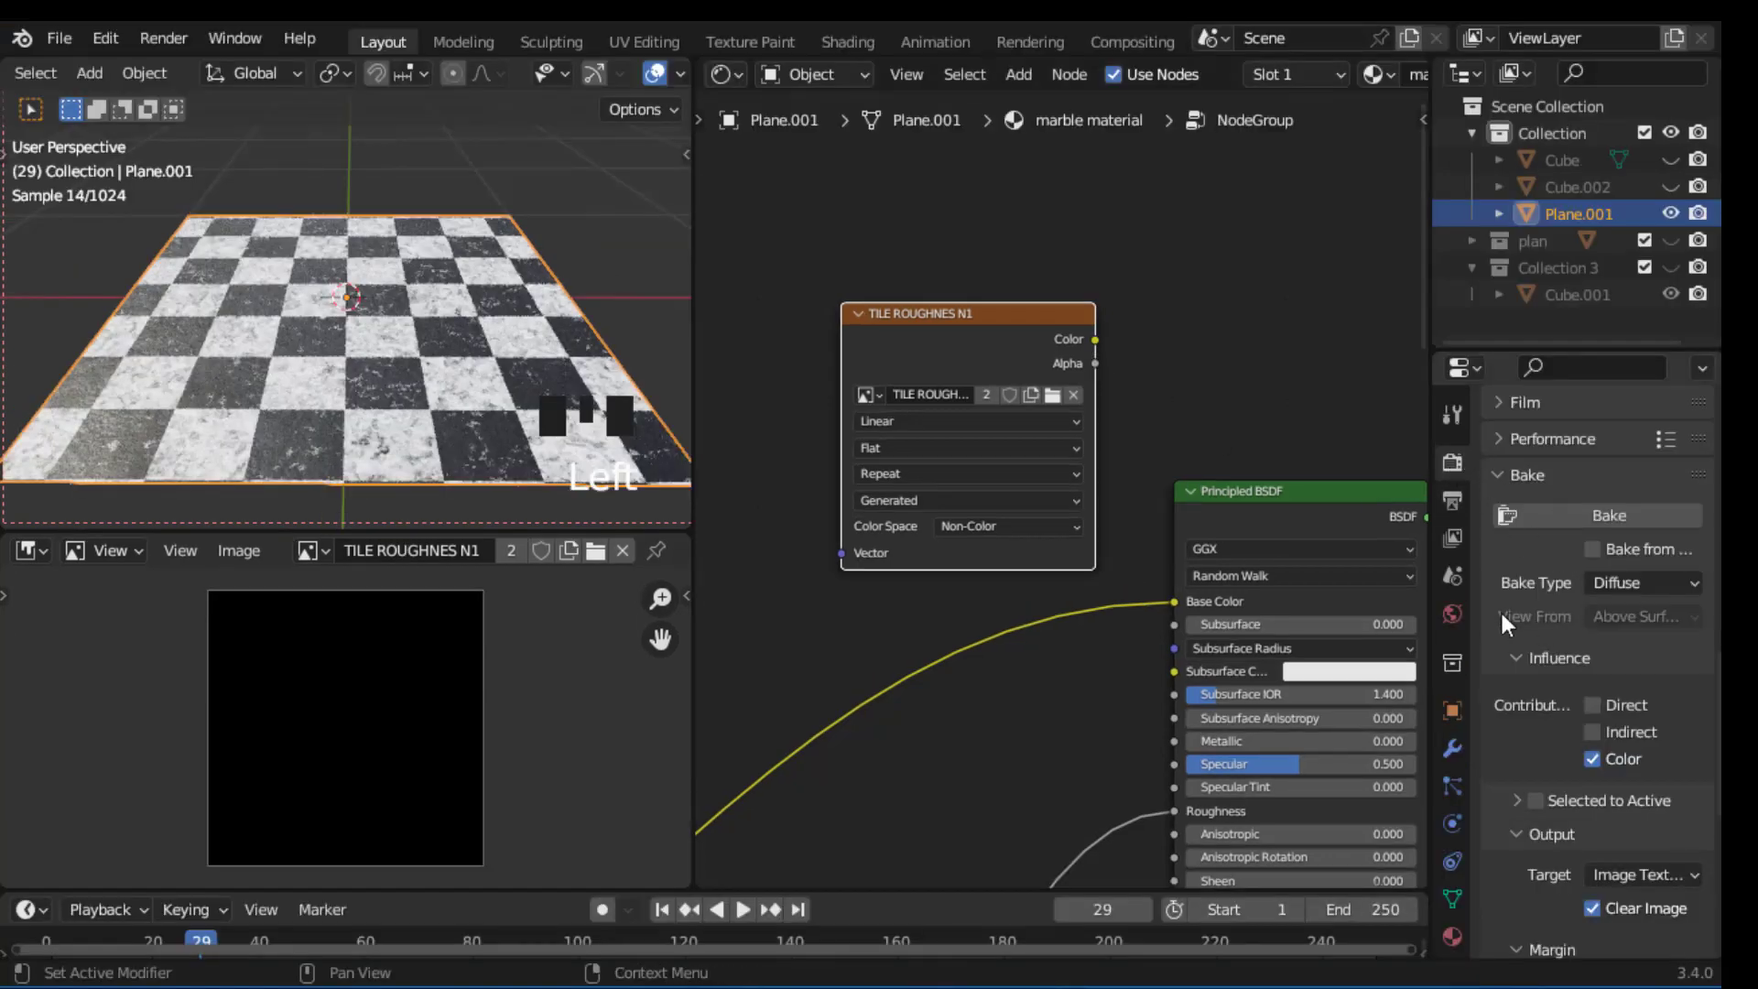
left_click(1630, 585)
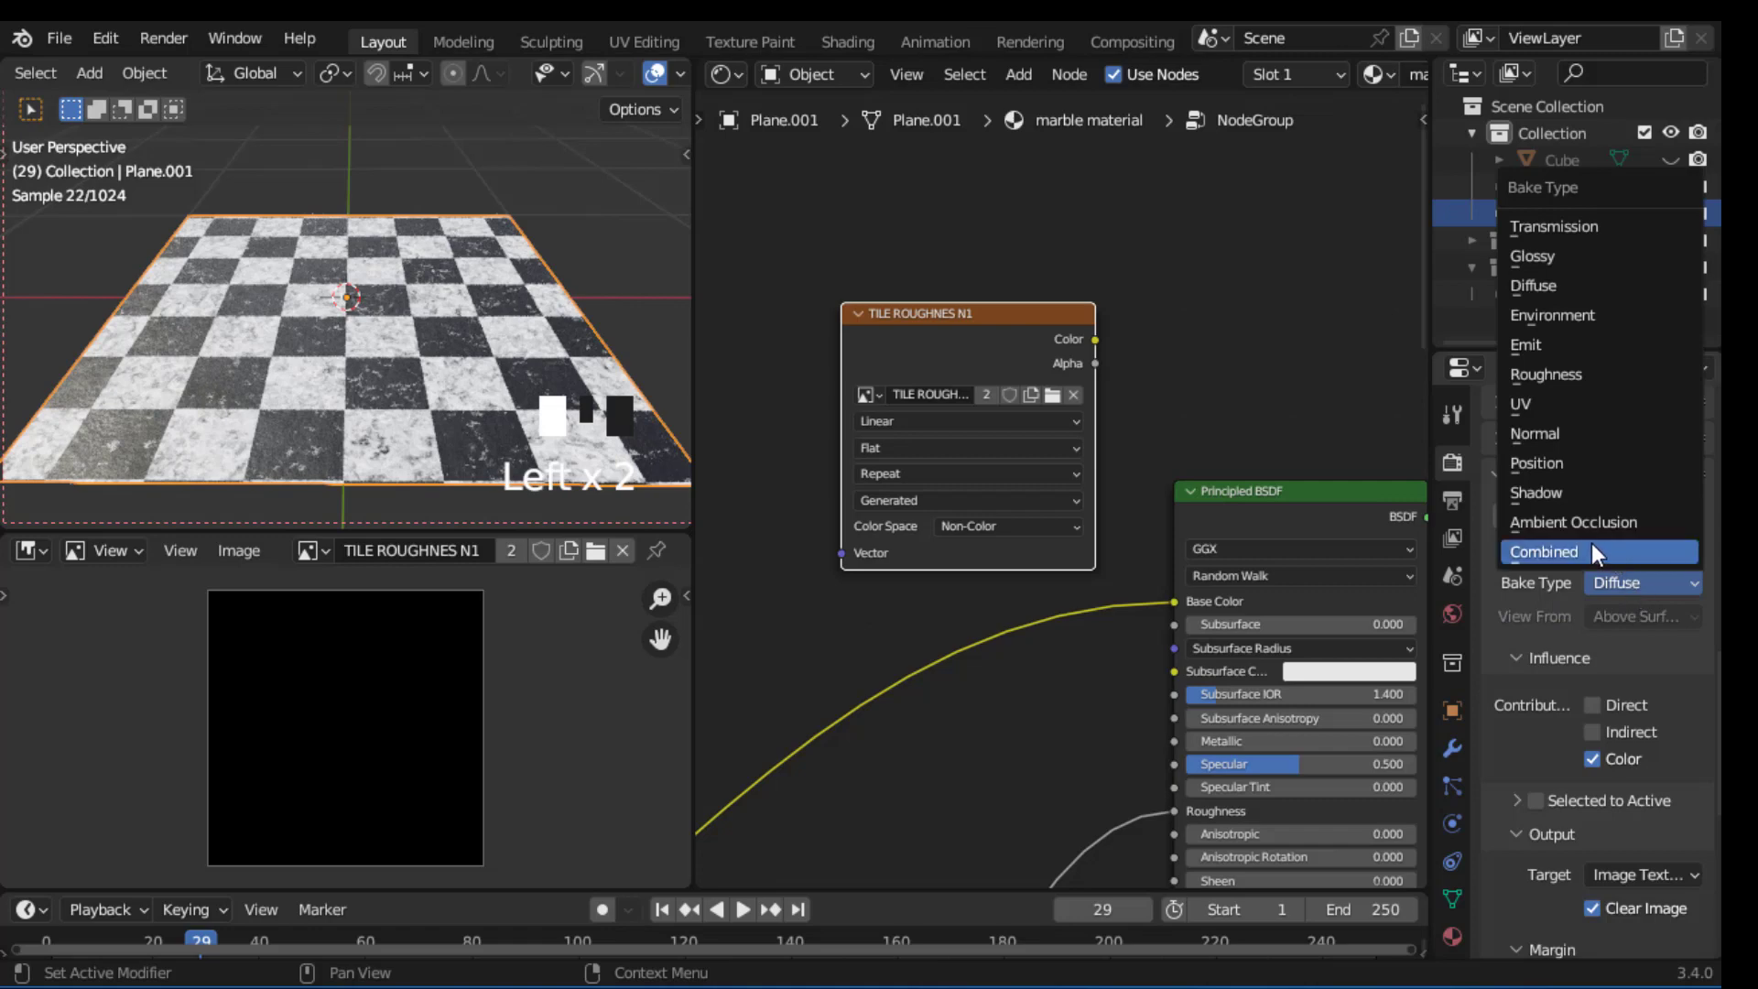
left_click(1557, 374)
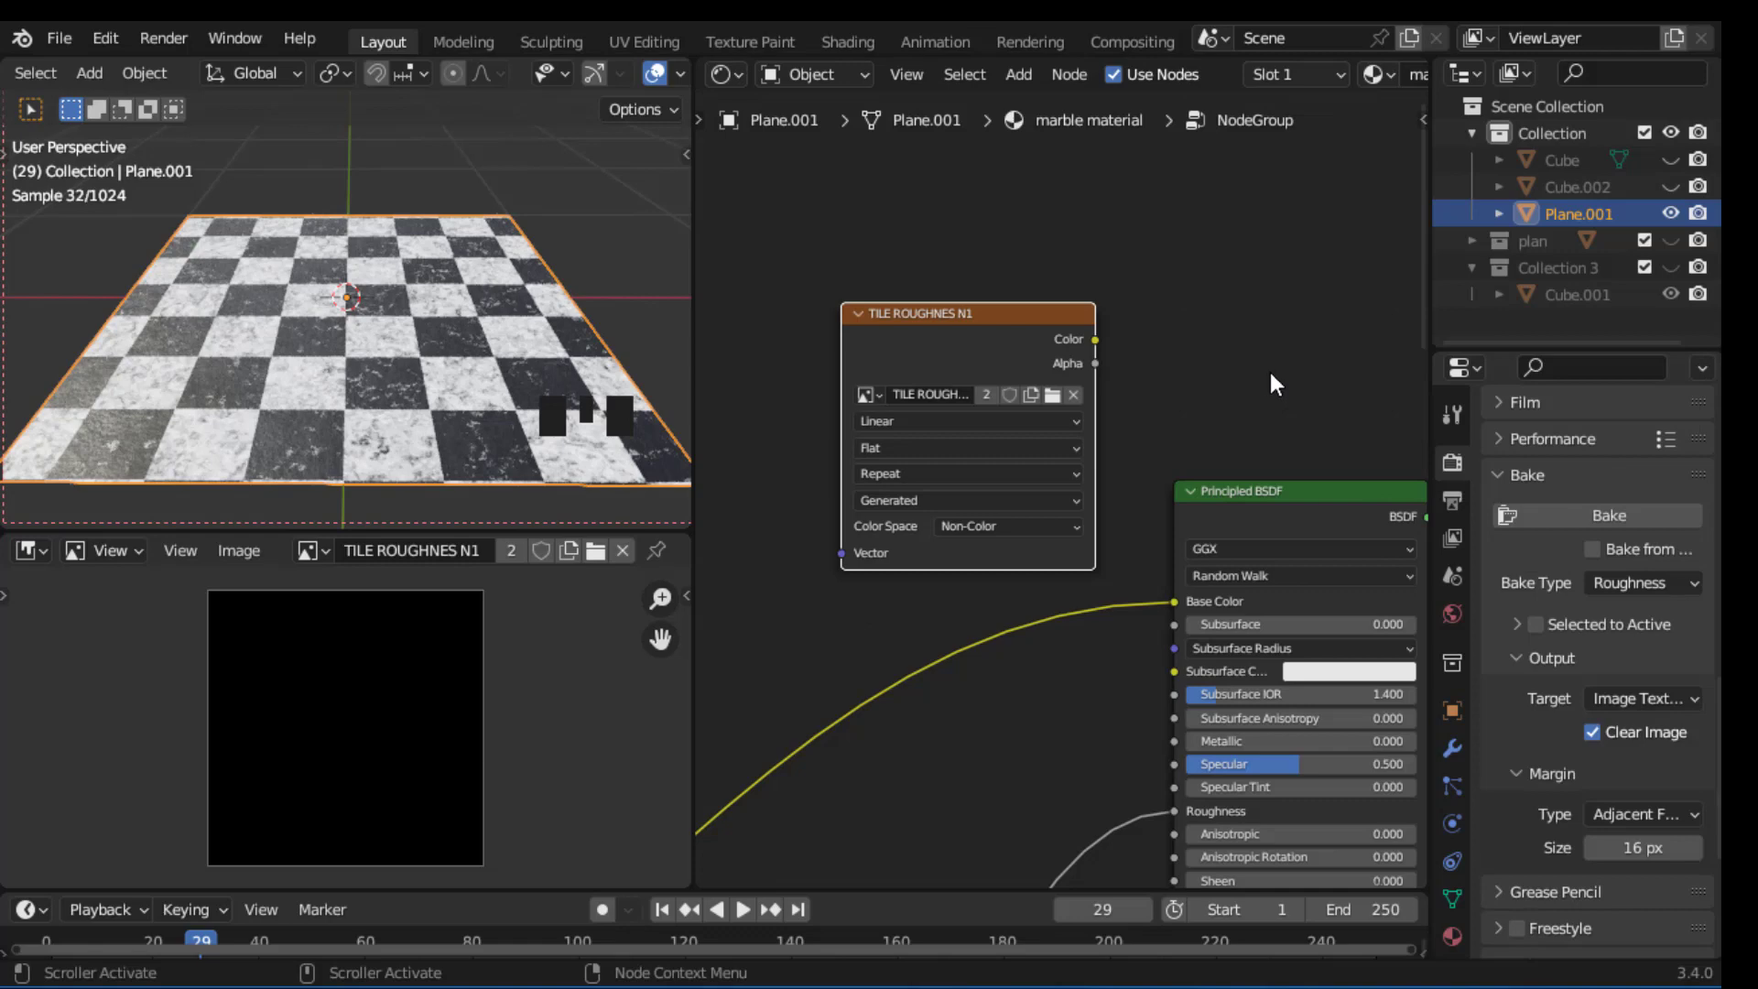
left_click(400, 355)
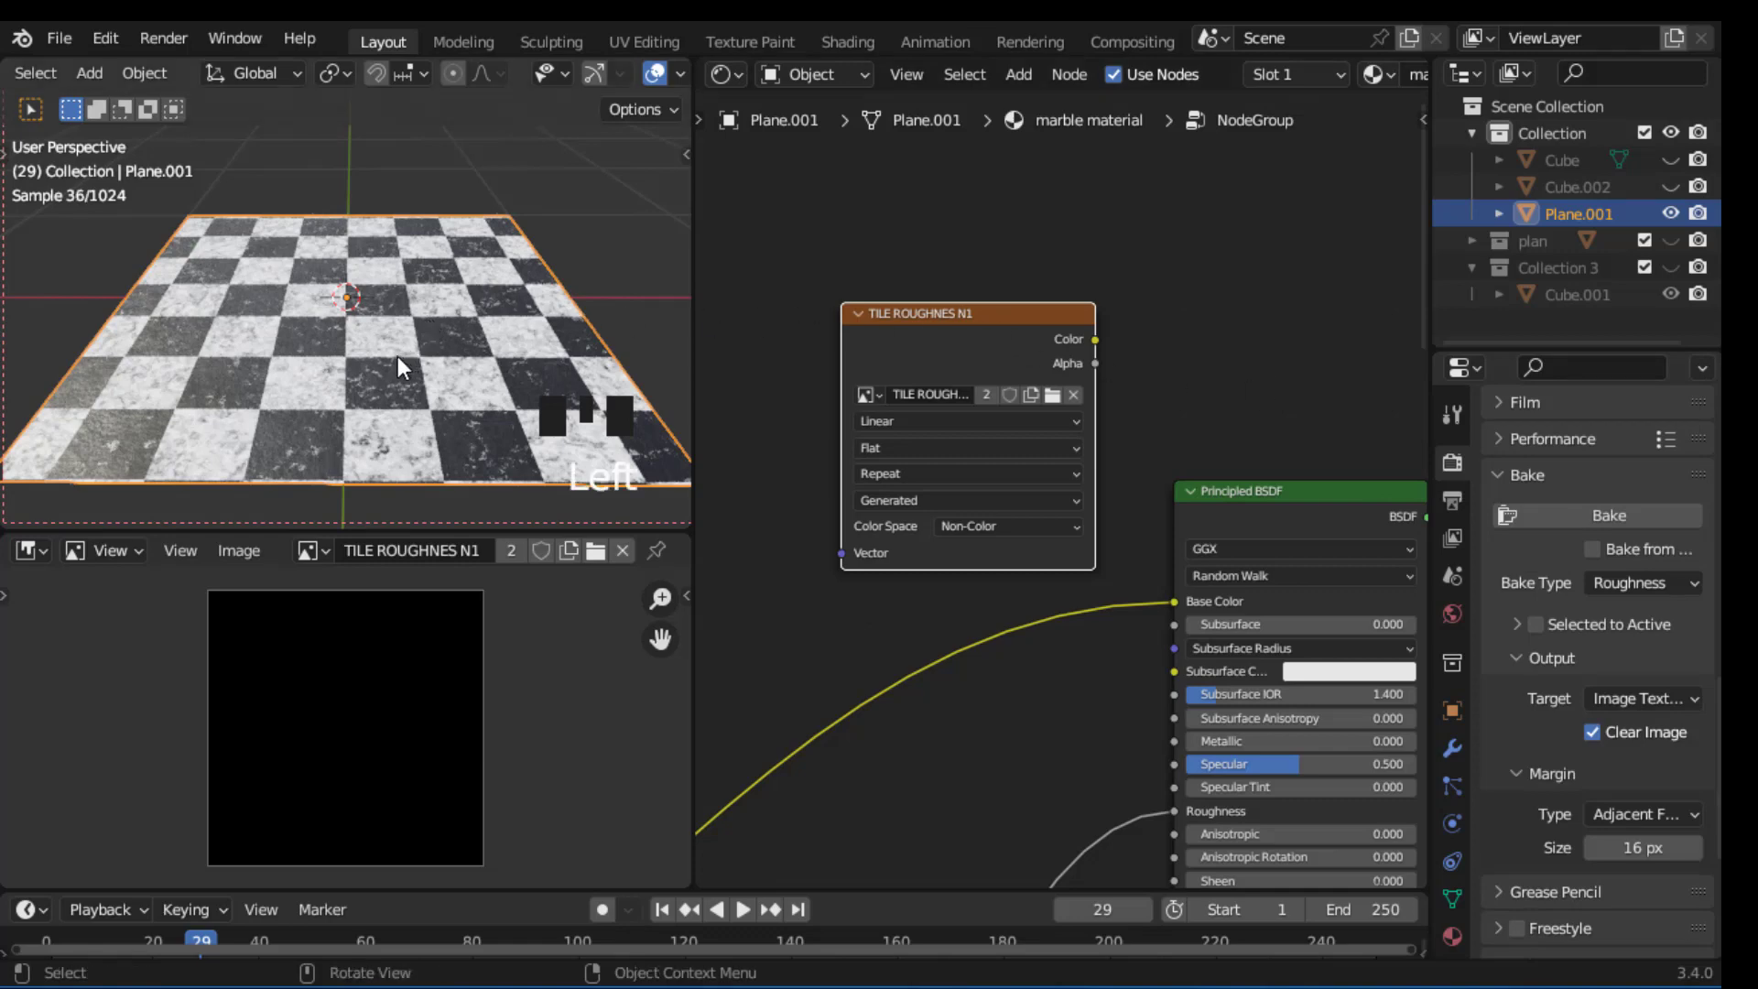
left_click(949, 314)
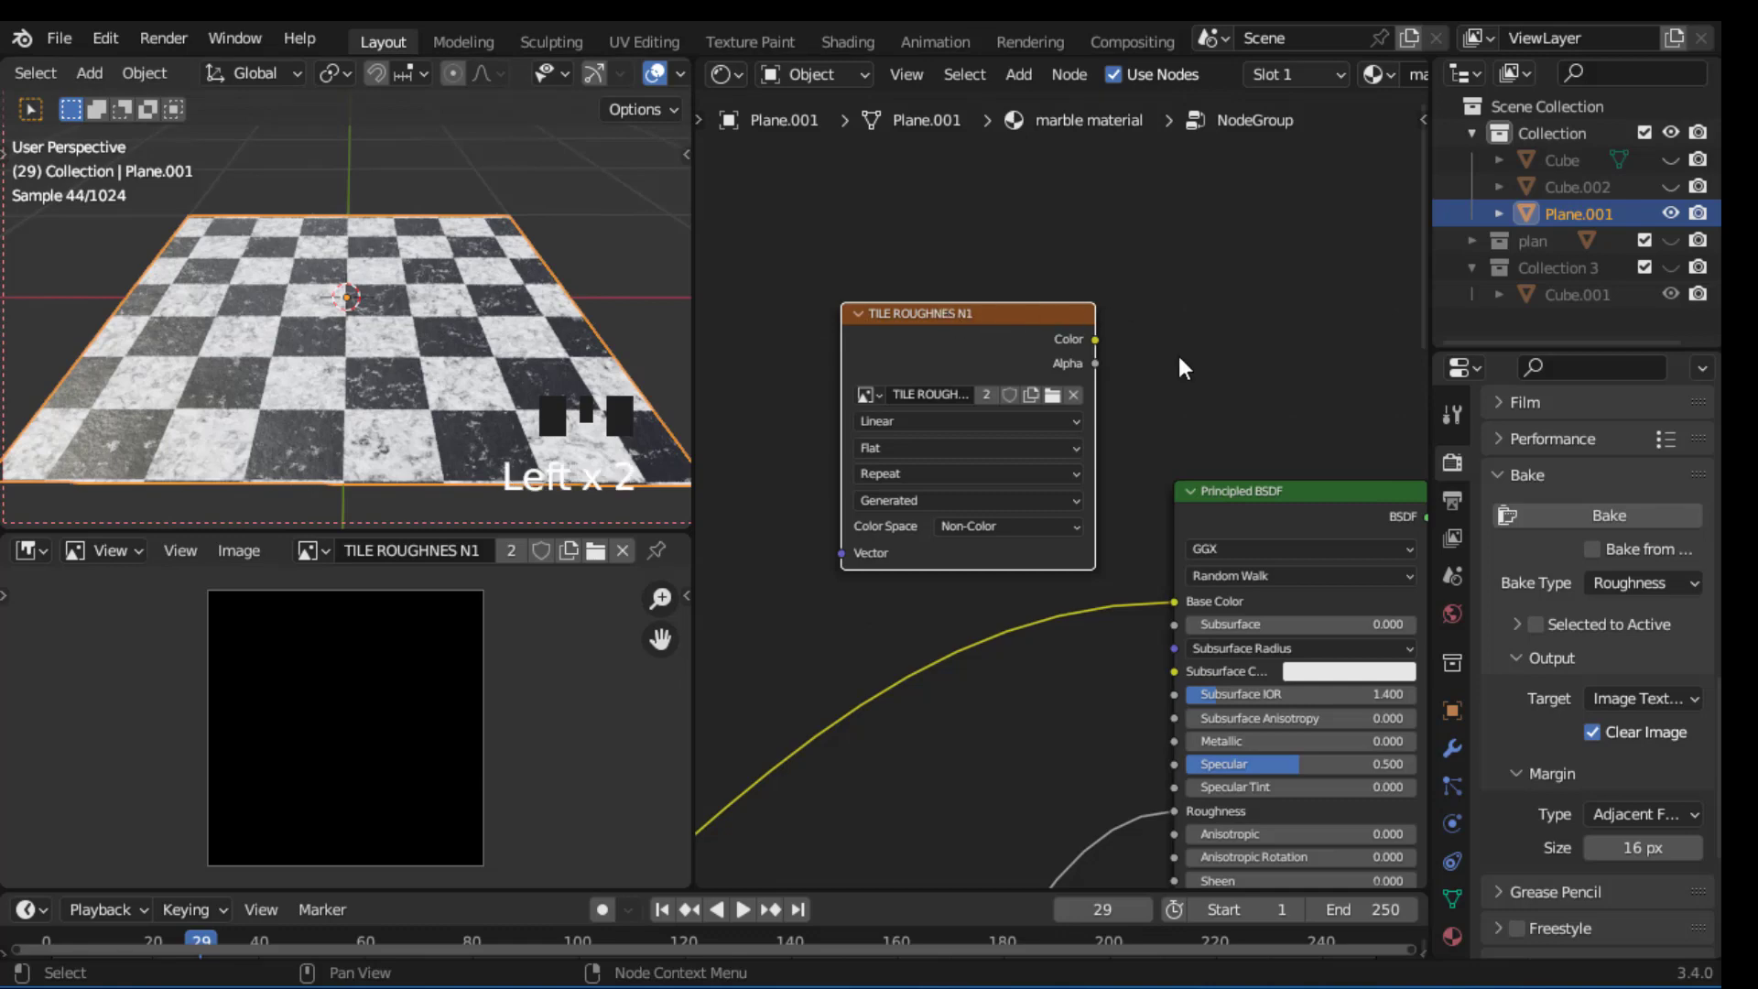
left_click(1603, 520)
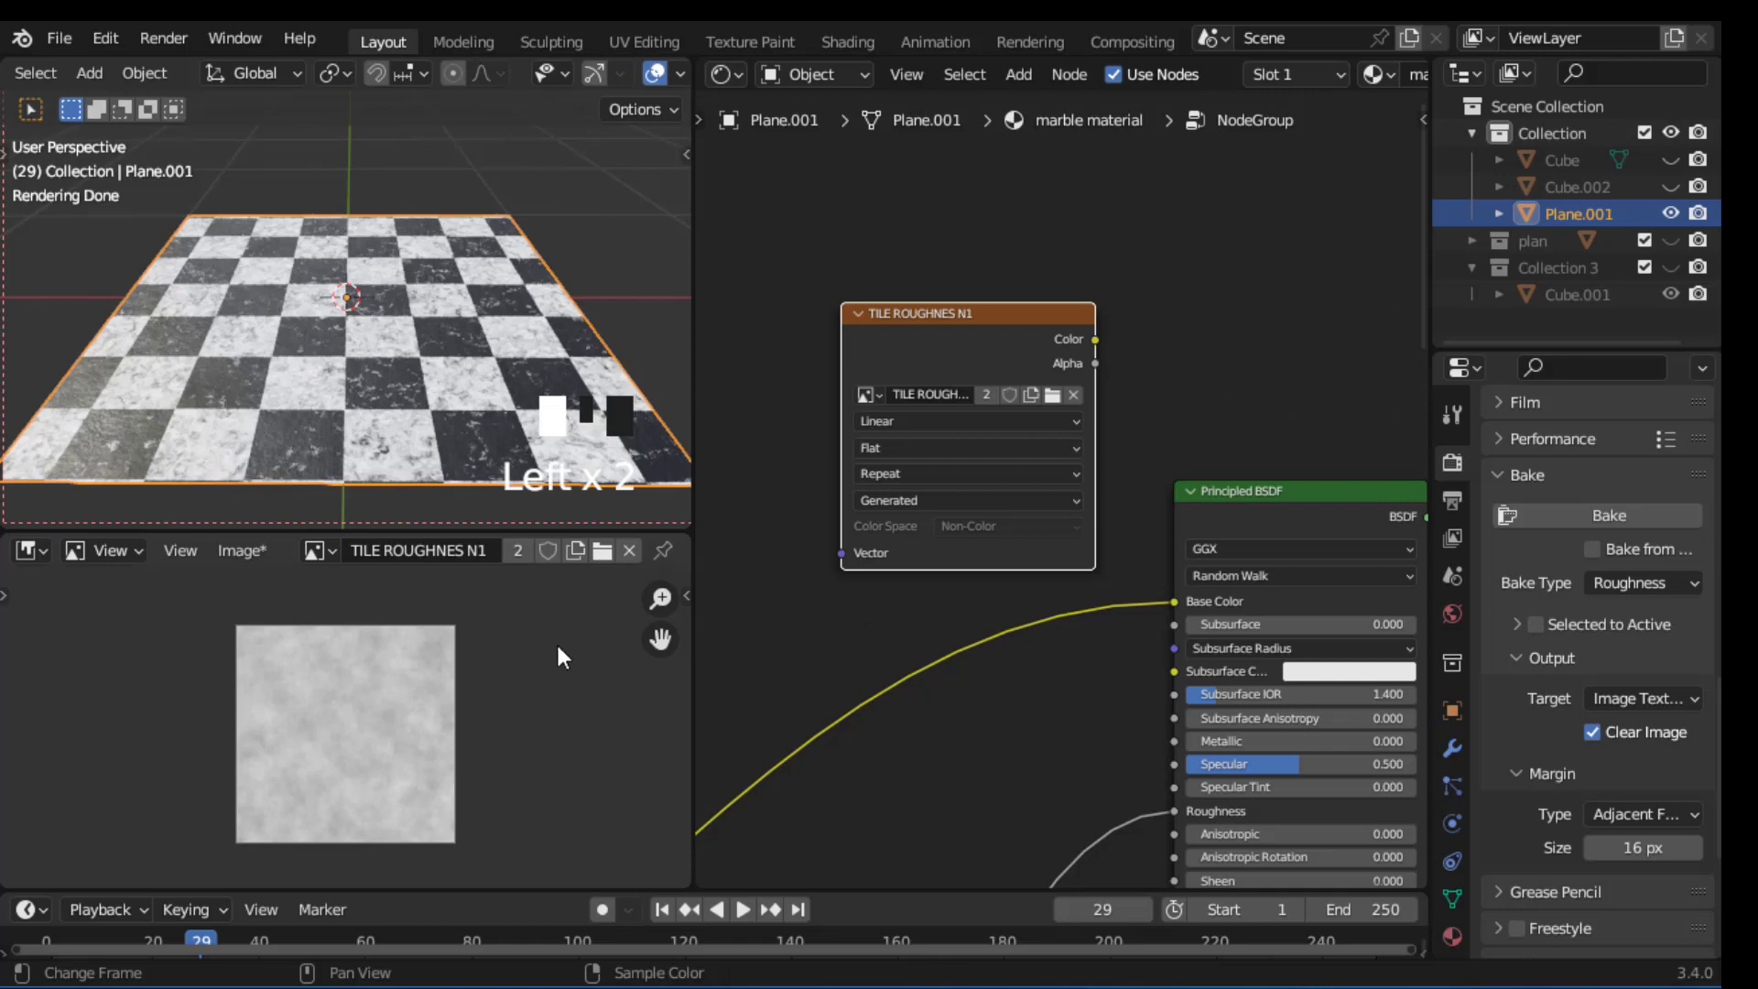
scroll(465, 640, "up", 1)
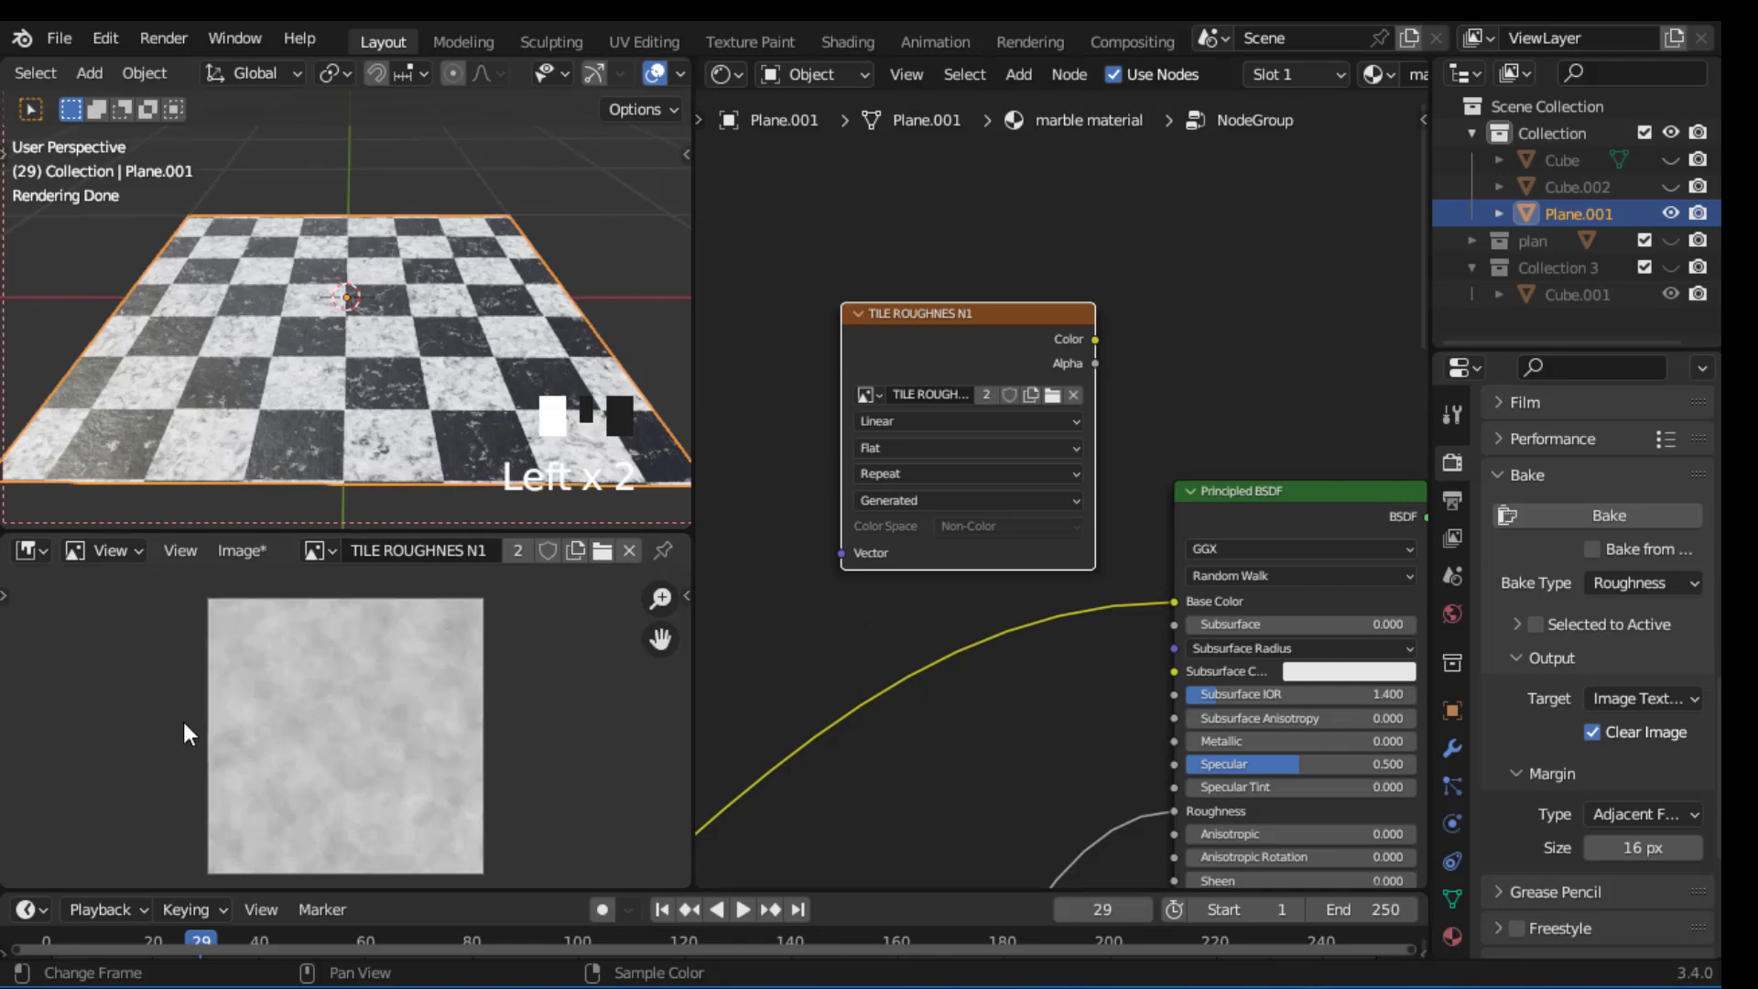
scroll(345, 682, "down", 1)
scroll(272, 616, "up", 2)
scroll(286, 644, "down", 1)
scroll(280, 650, "down", 2)
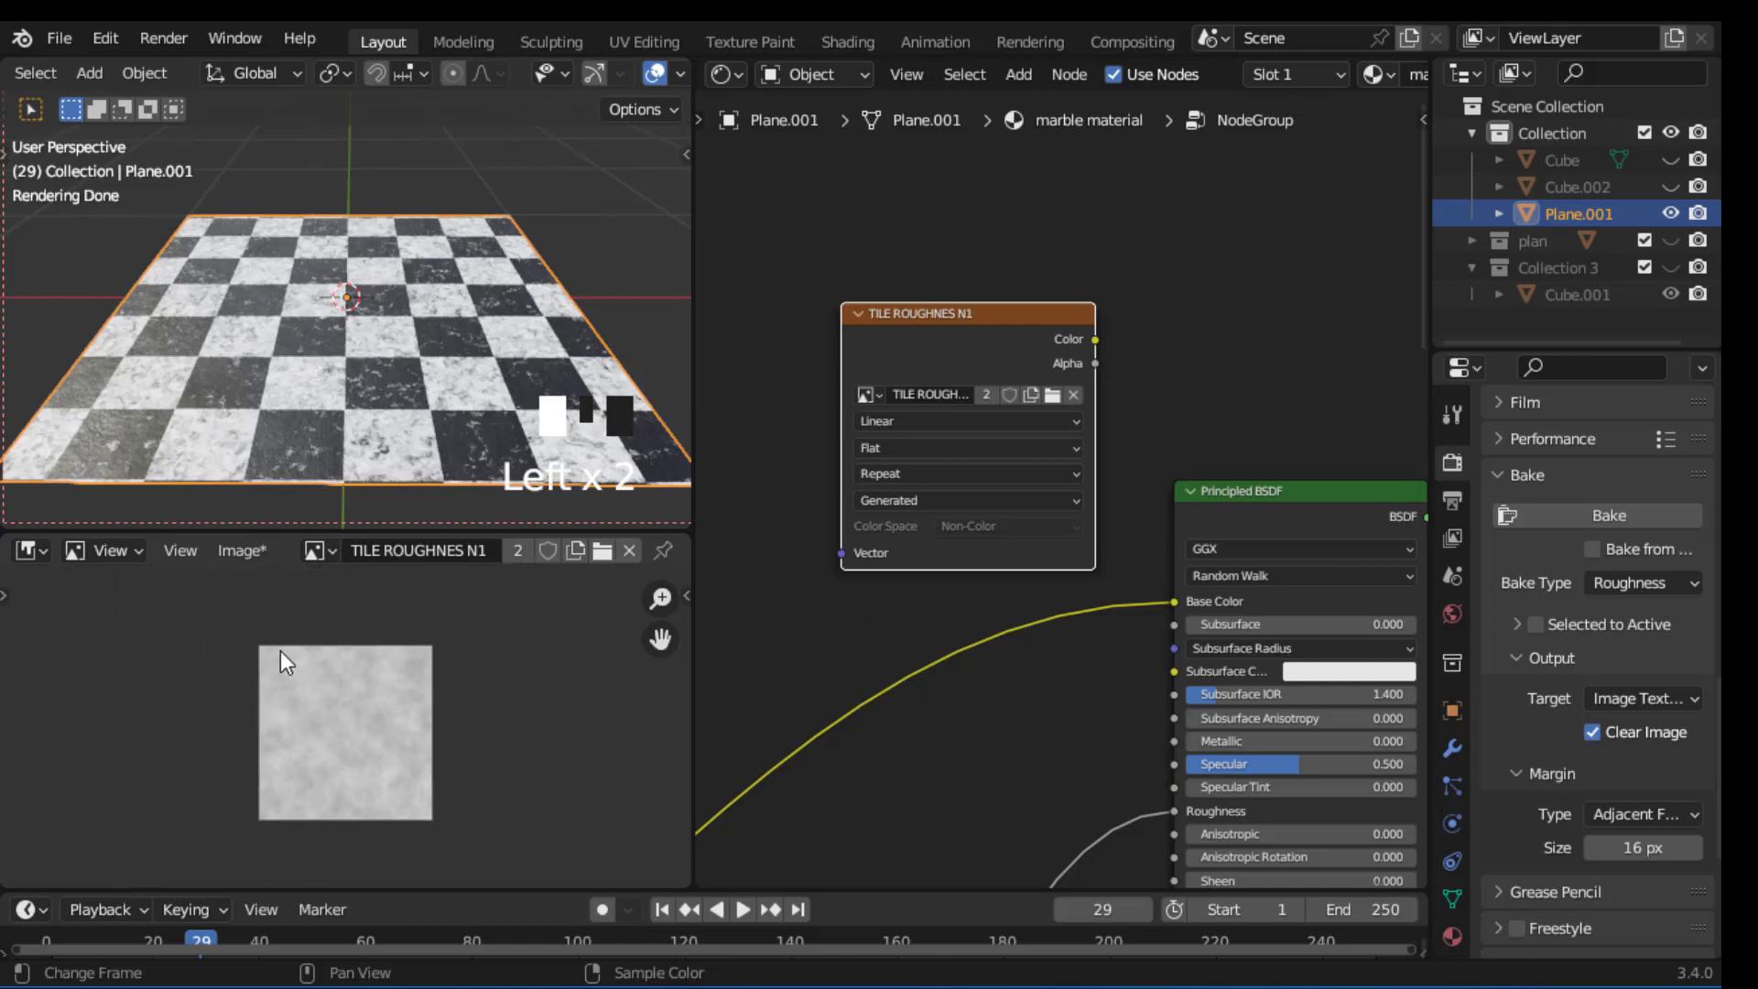
scroll(292, 650, "up", 1)
left_click(245, 552)
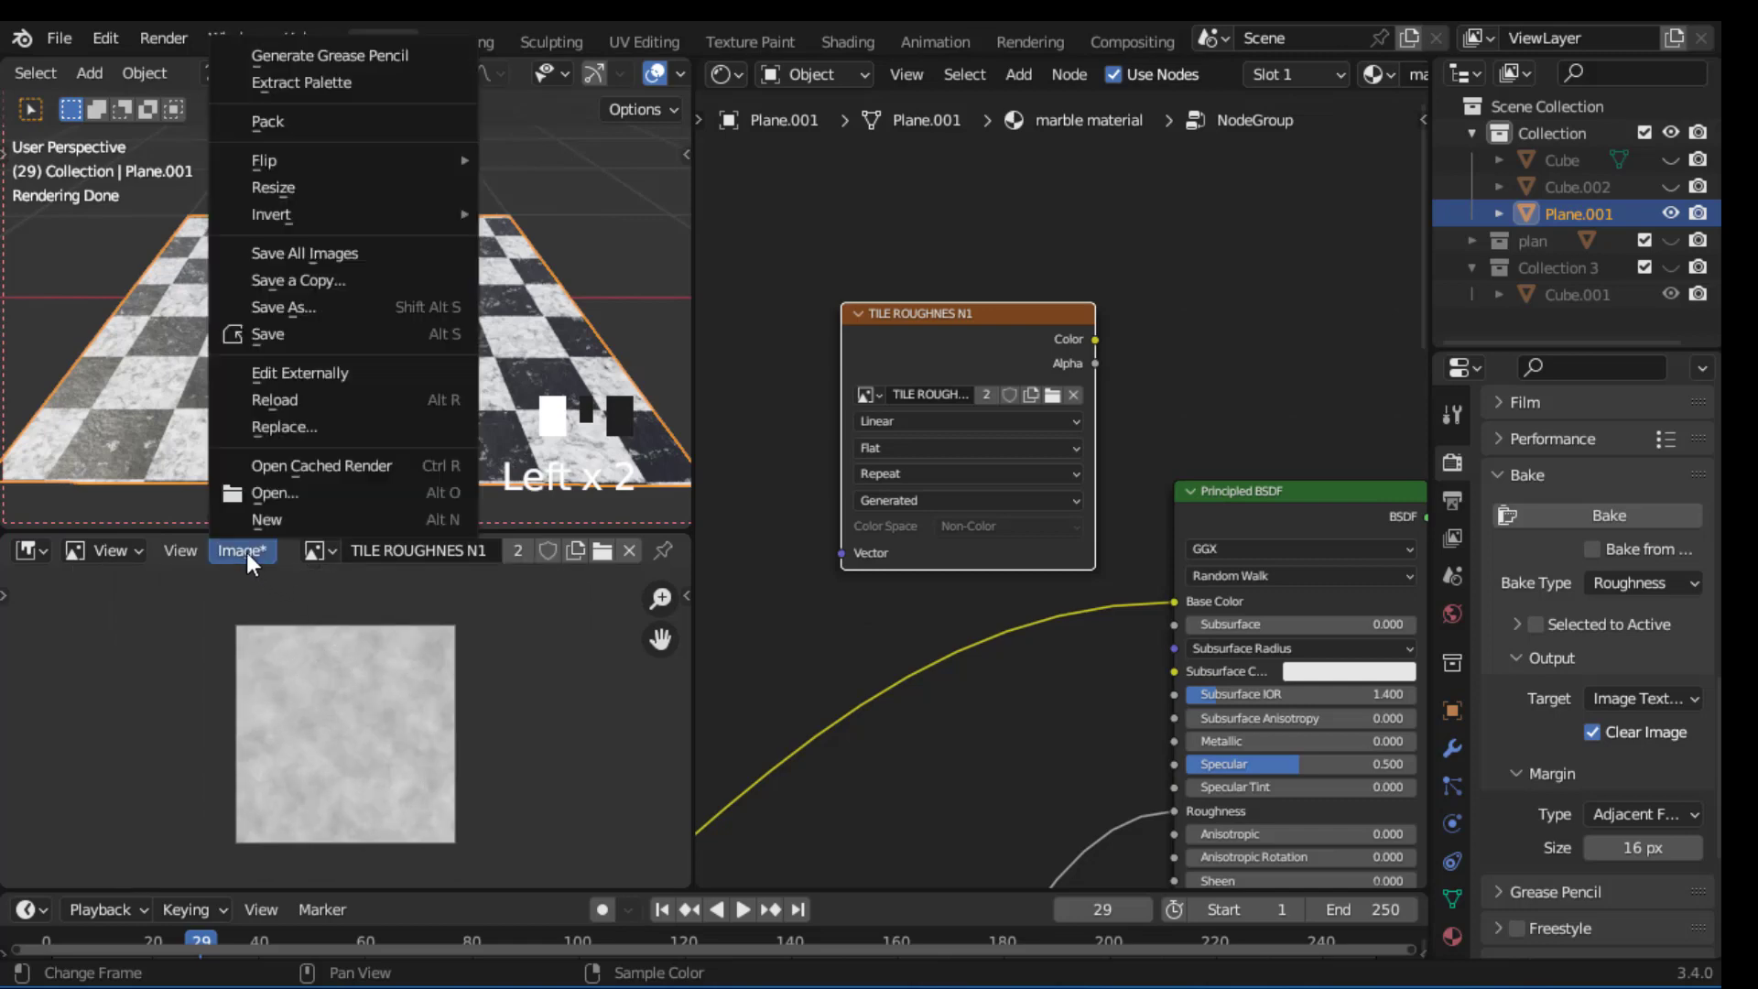
left_click(338, 302)
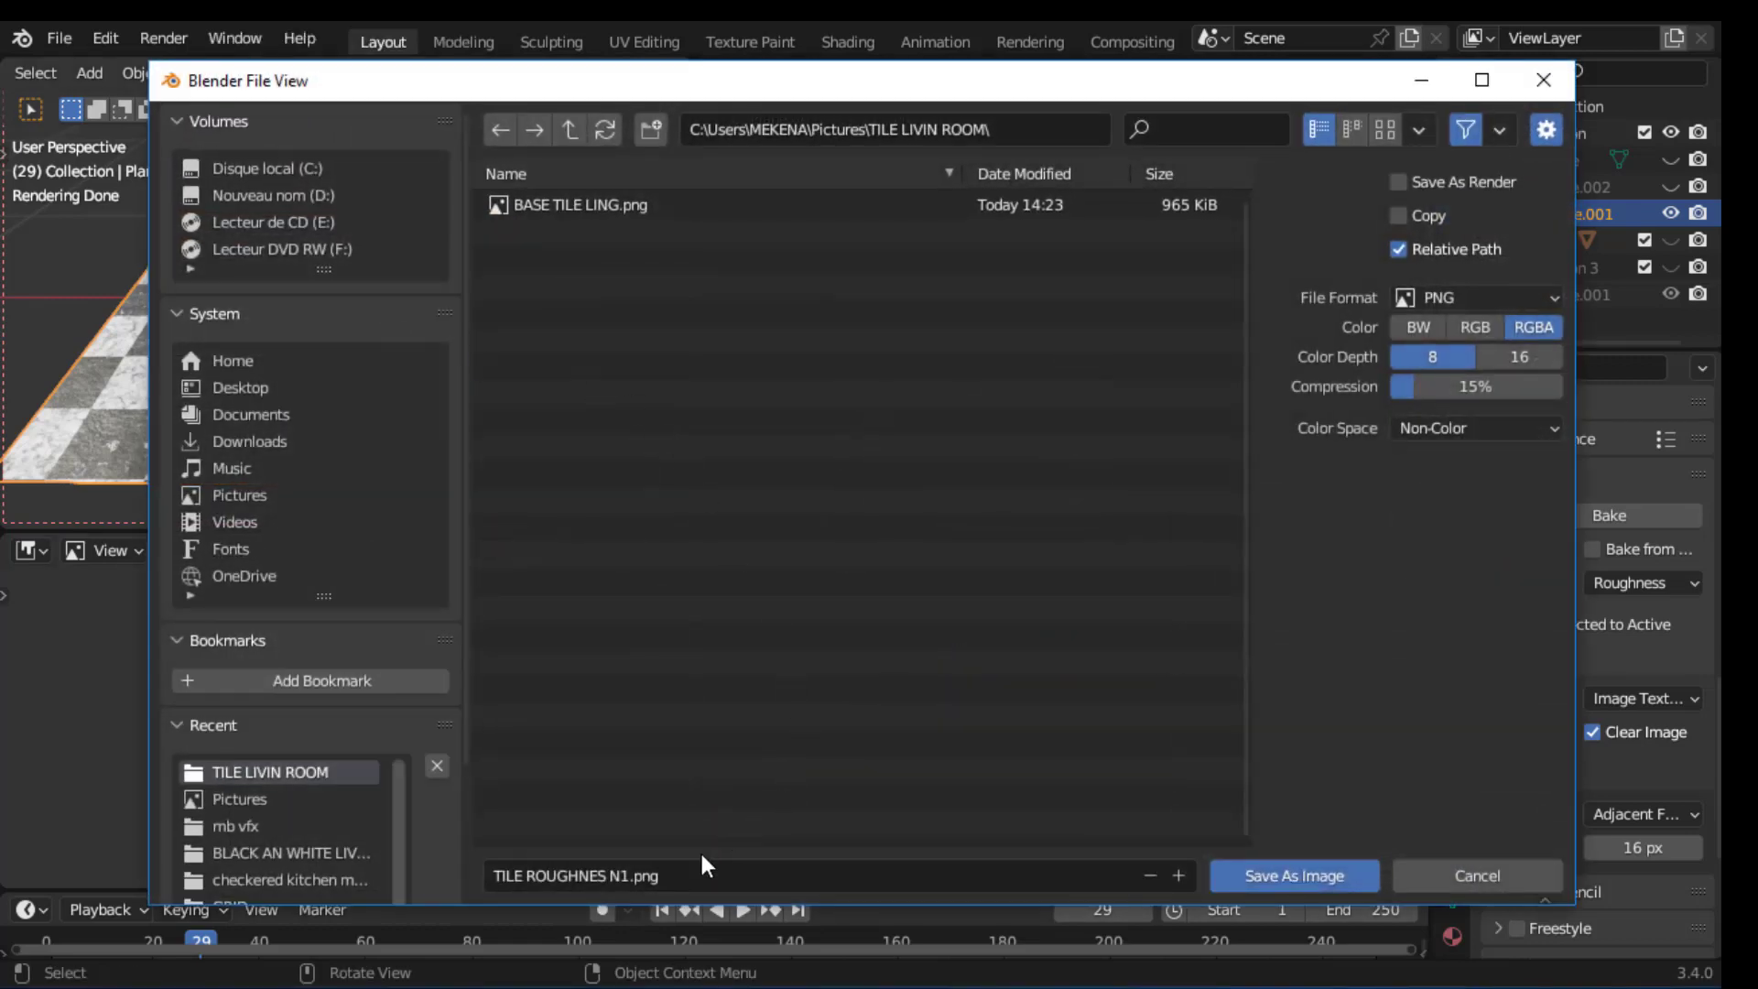
left_click(1465, 874)
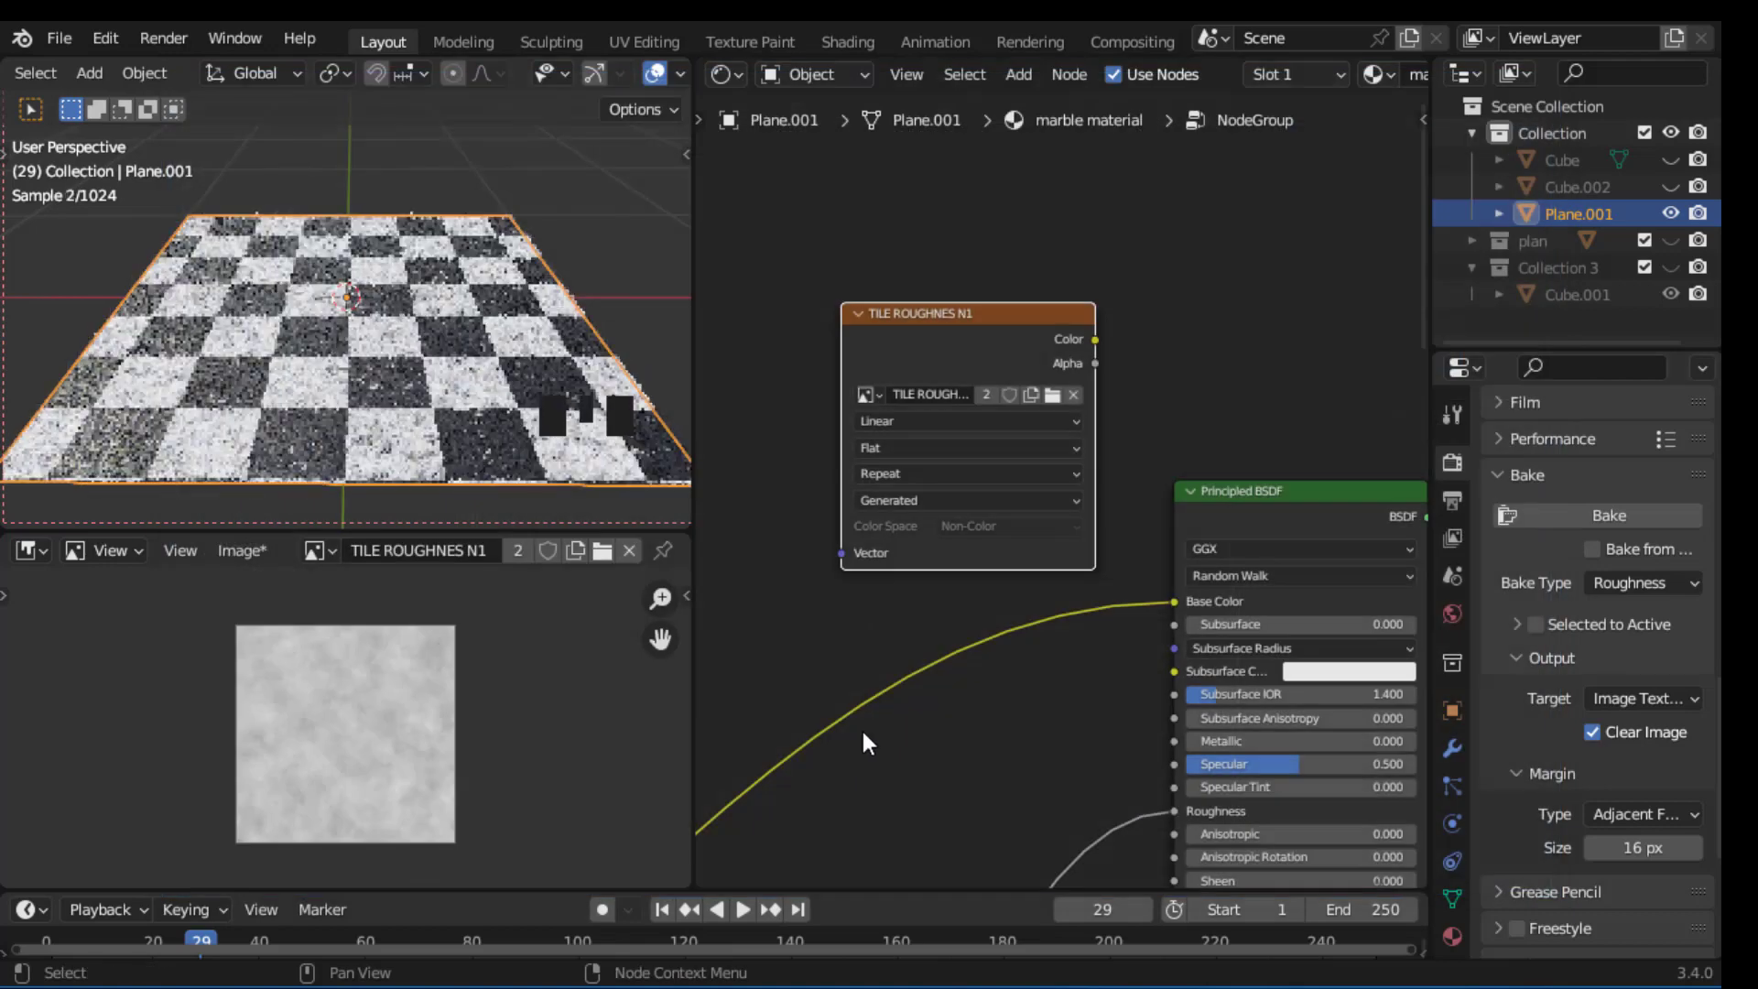
Examine the links feeding the Principled BSDF's roughness and normal inputs and the overall layout of the marble node group
scroll(1040, 778, "down", 2)
middle_click_drag(1012, 628, 1000, 738)
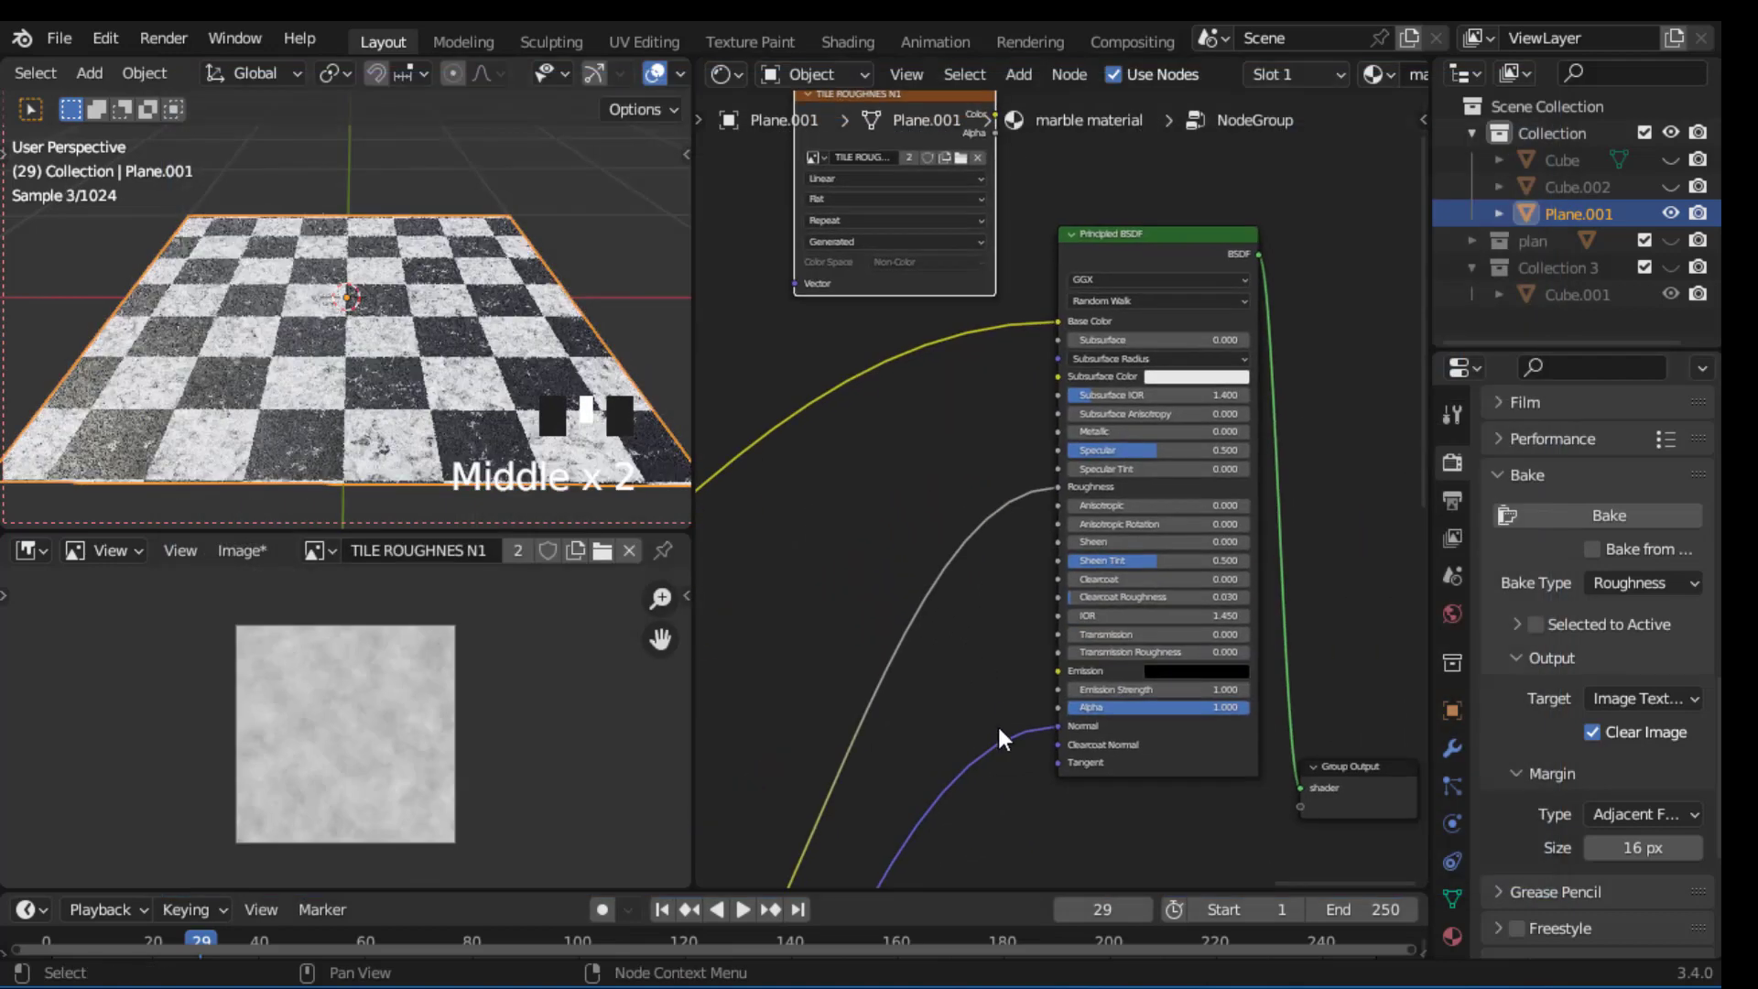
scroll(998, 723, "up", 2)
middle_click_drag(980, 645, 989, 624)
scroll(980, 628, "up", 2)
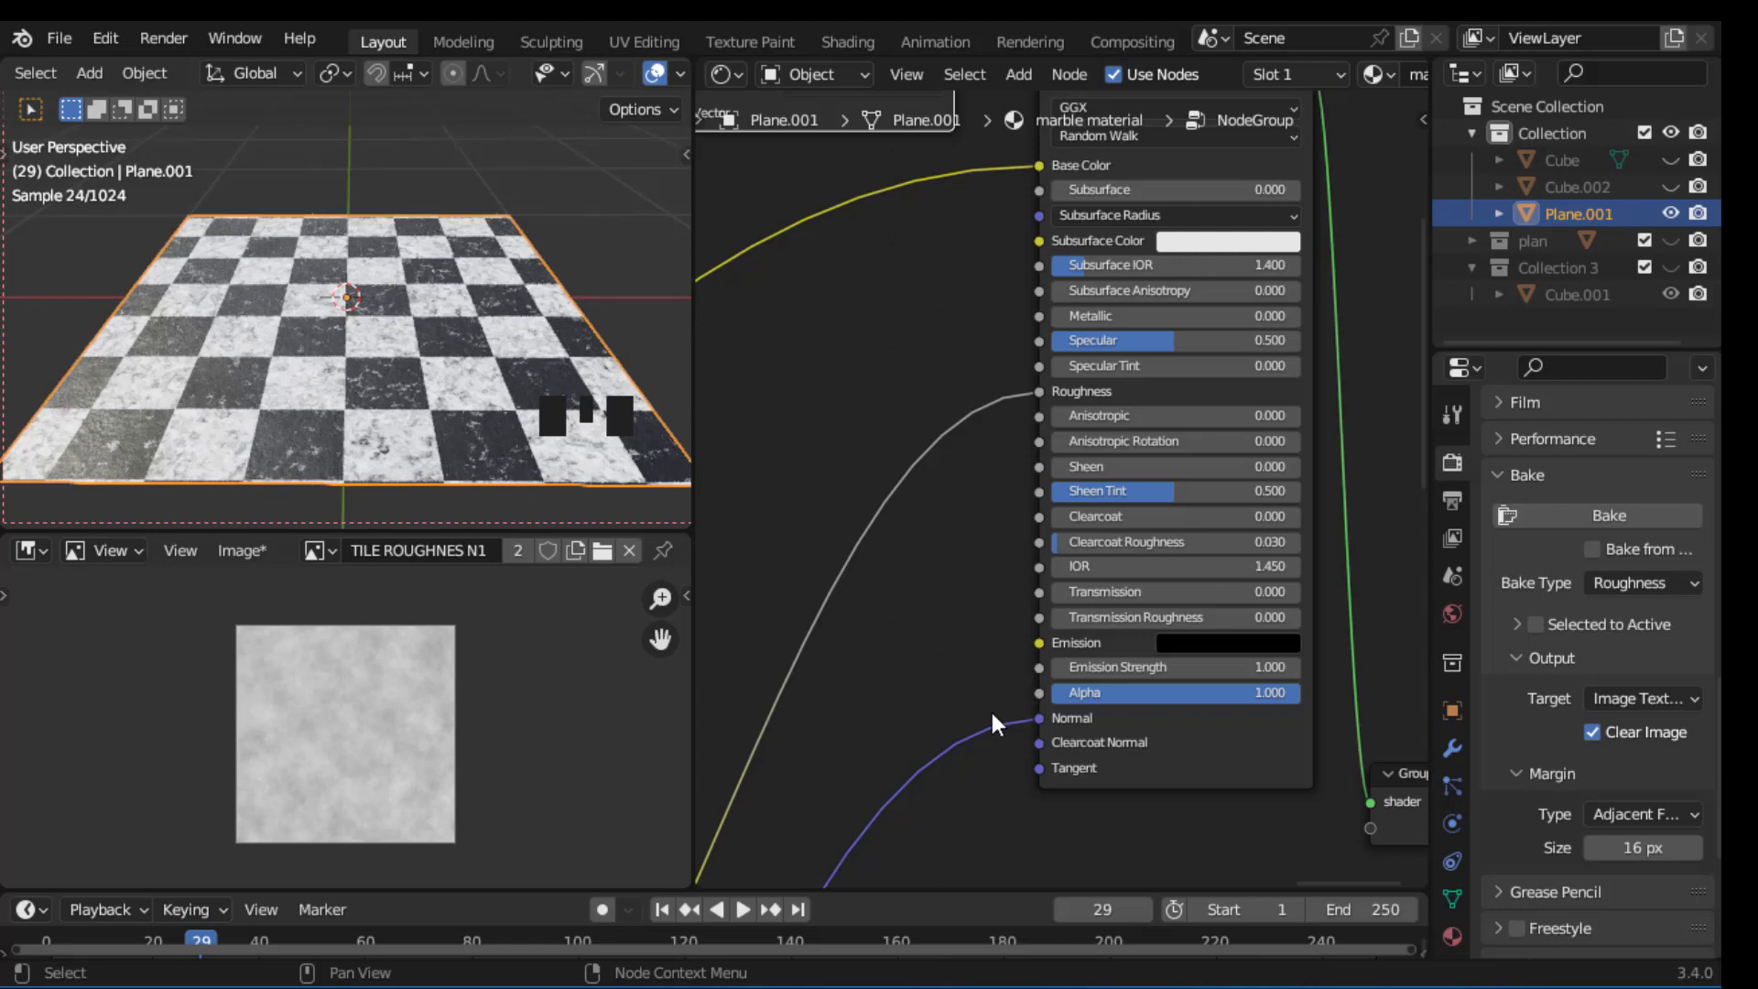
scroll(992, 712, "up", 2)
middle_click_drag(991, 705, 983, 696)
key("alt+Tab")
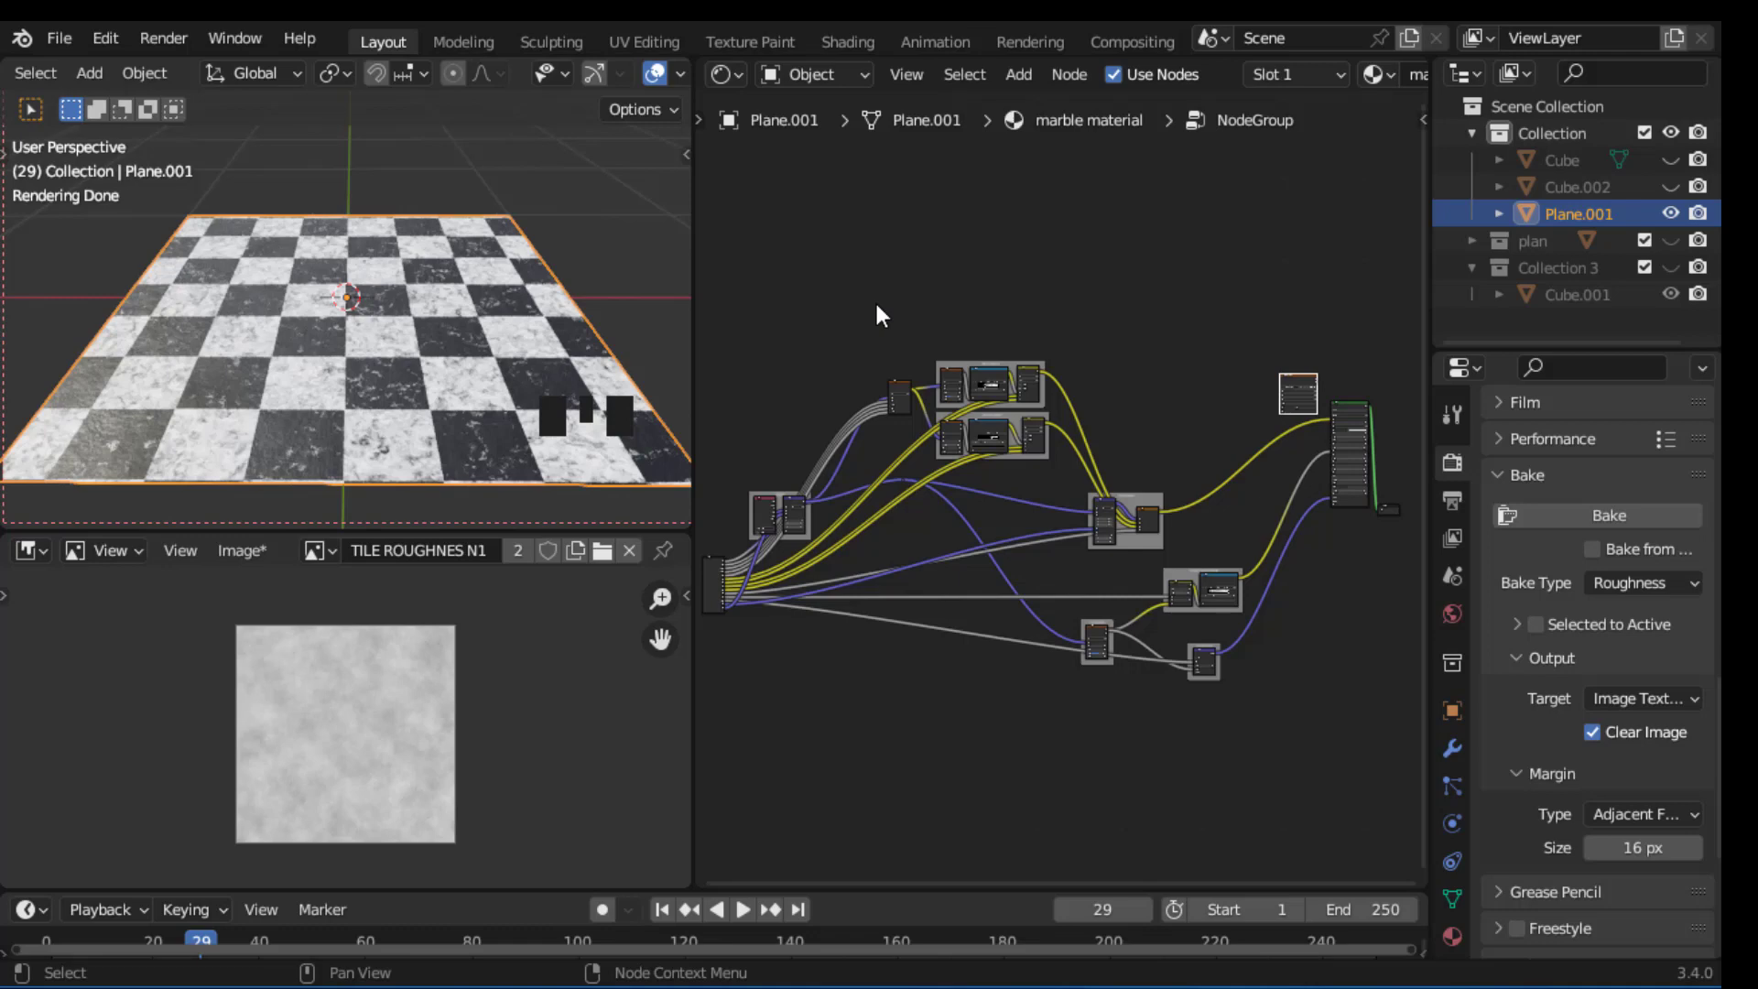
middle_click_drag(887, 309, 989, 309, "ctrl")
scroll(1185, 353, "down", 6, "ctrl")
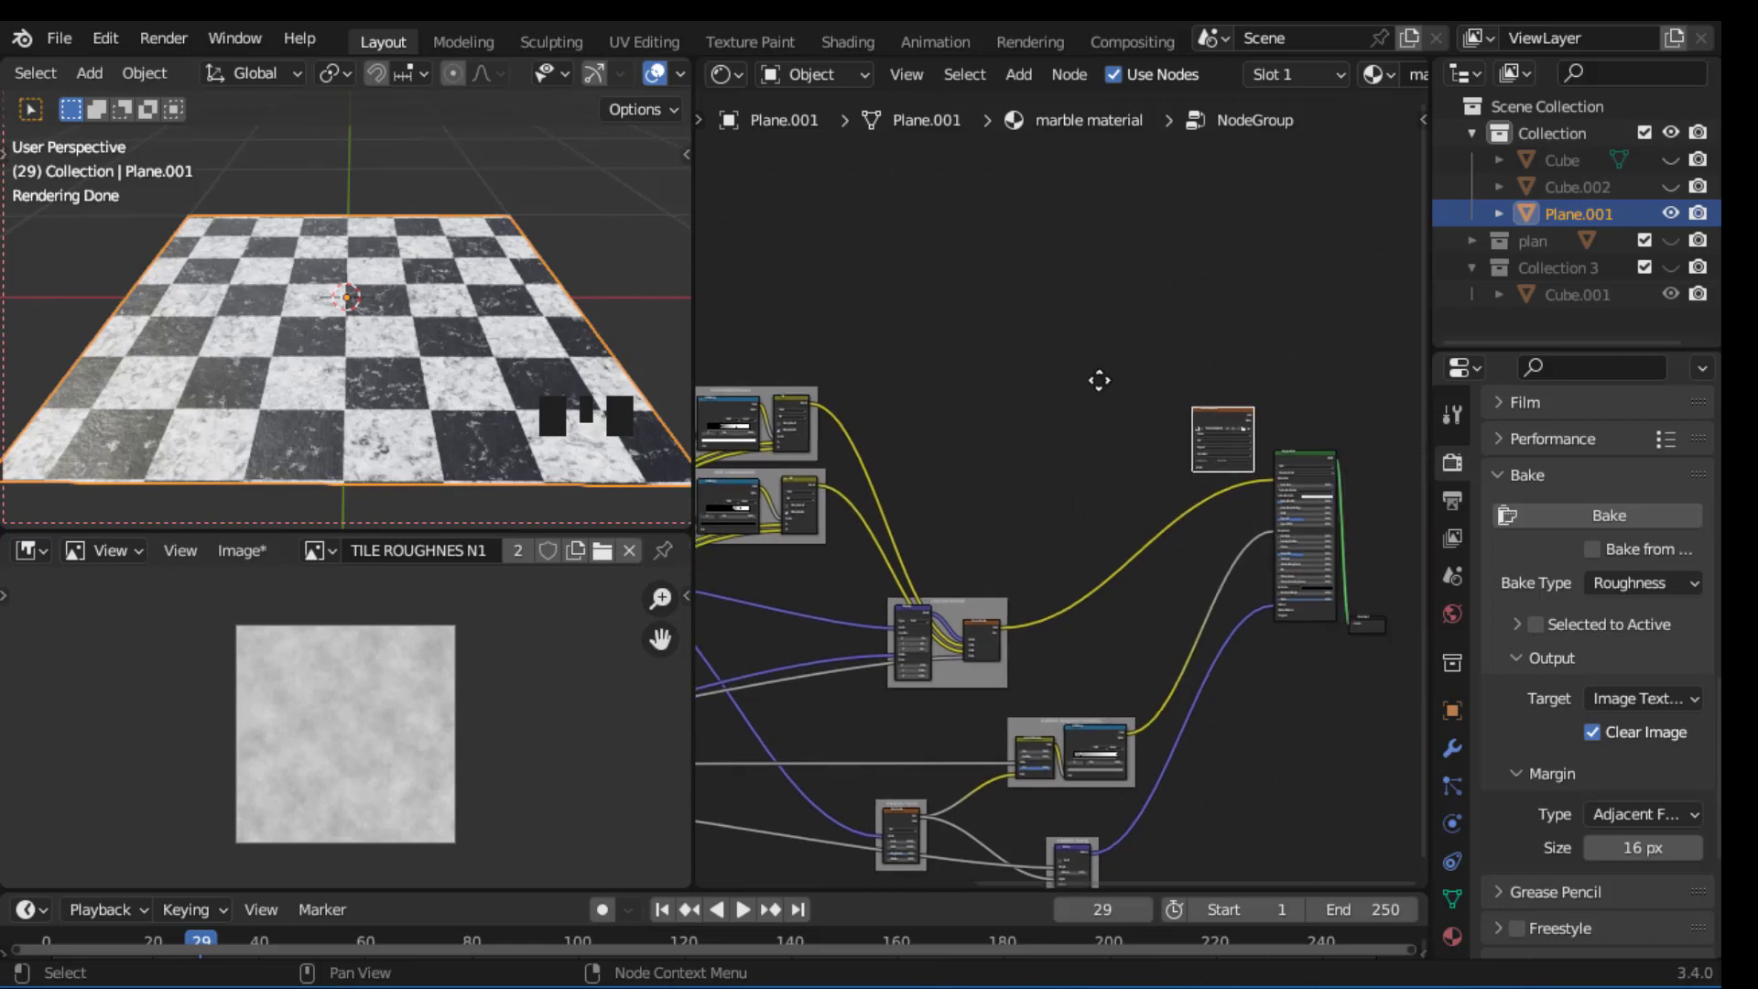
scroll(1159, 368, "down", 2)
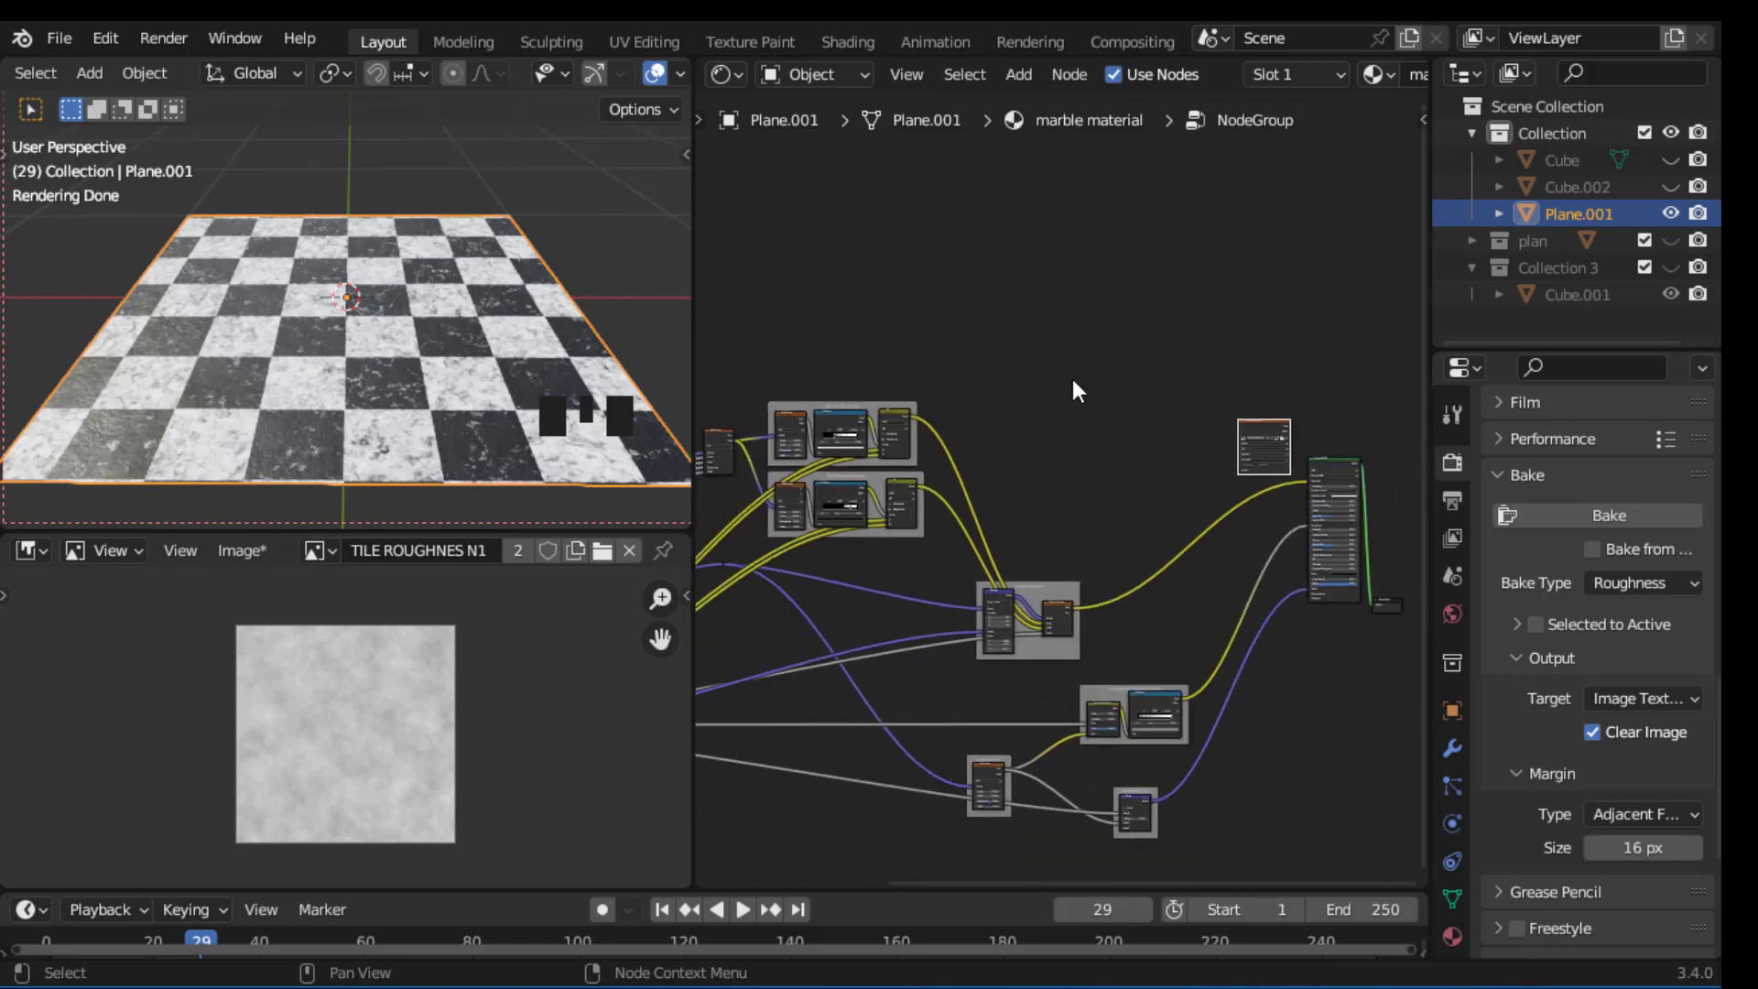
middle_click_drag(1042, 367, 1081, 322)
scroll(1032, 330, "down", 2)
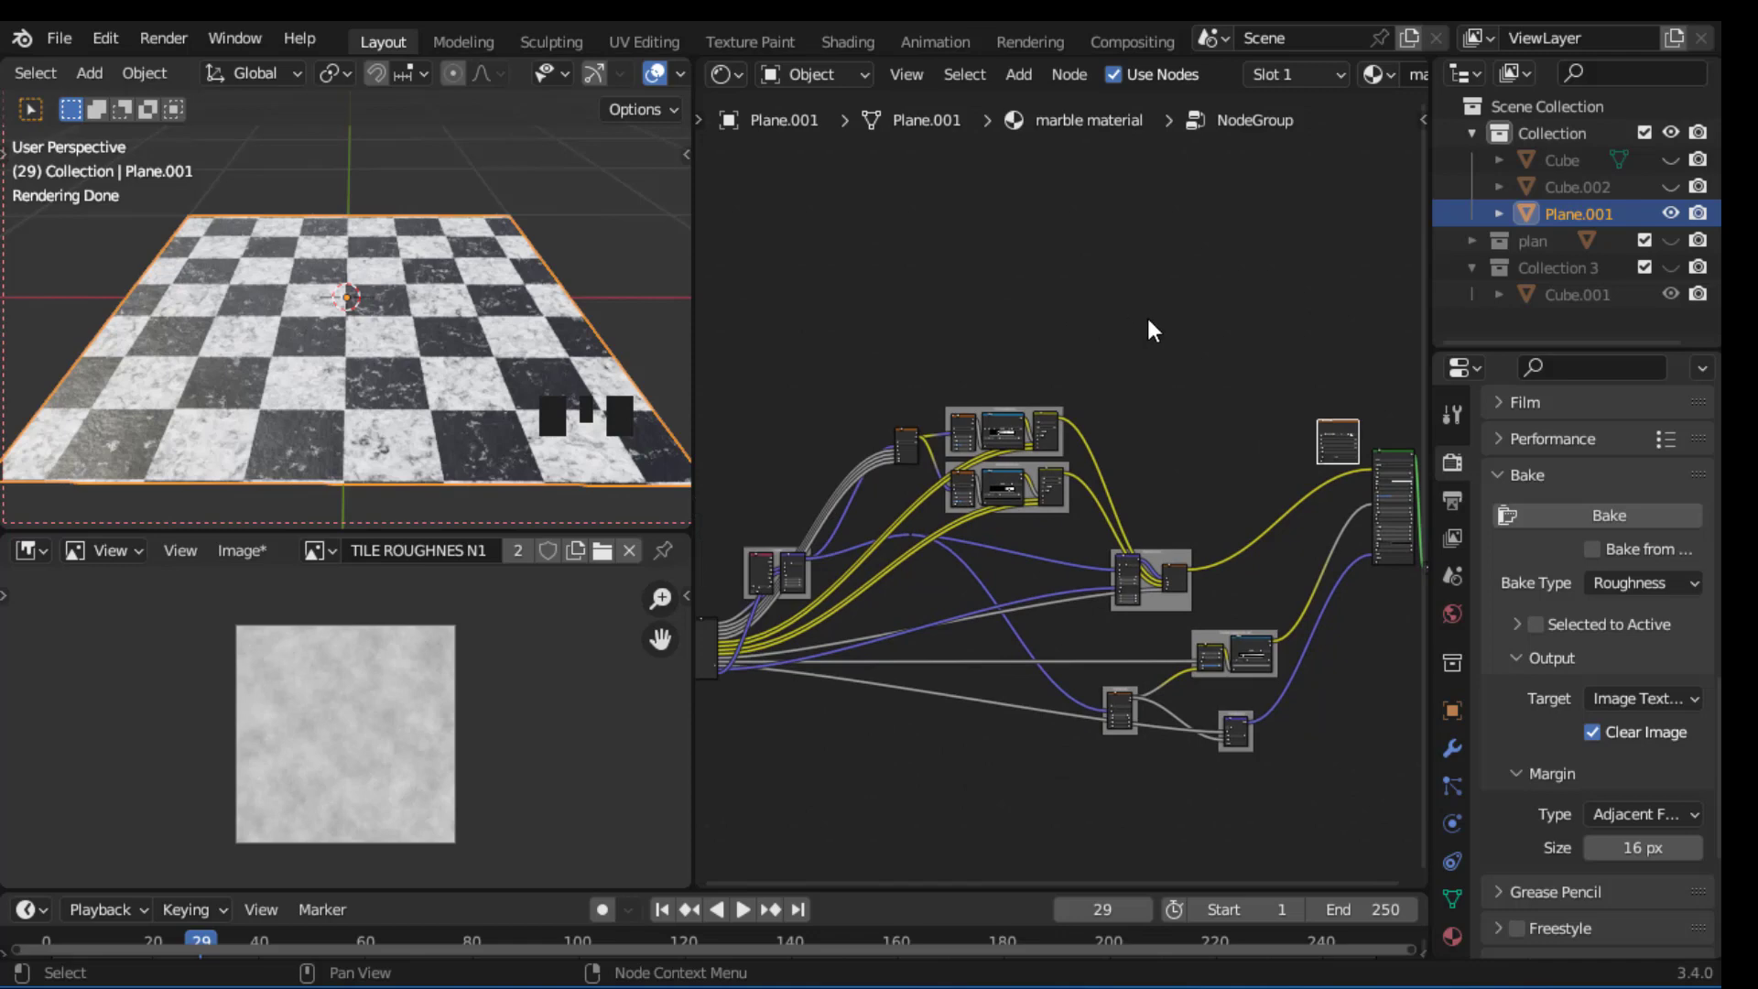
Start a new default scene without saving the changes to marble floor material.blend
left_click(47, 30)
key("Escape")
left_click(57, 41)
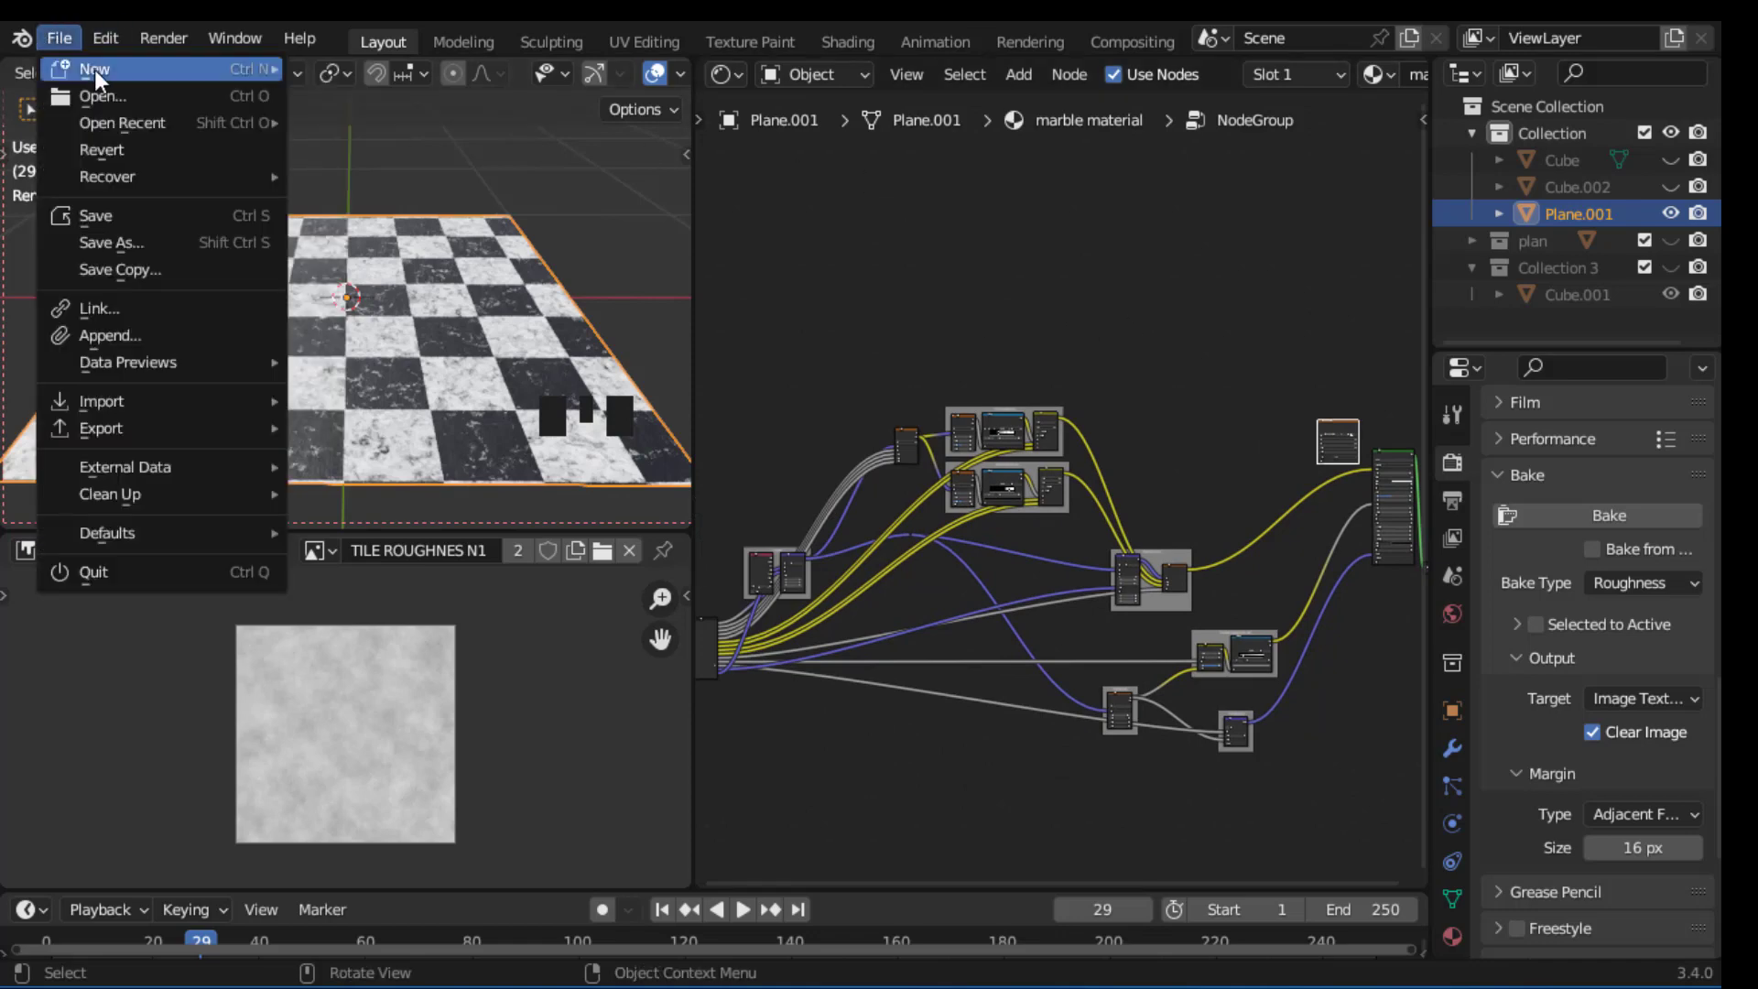
mouse_move(95, 70)
left_click(346, 66)
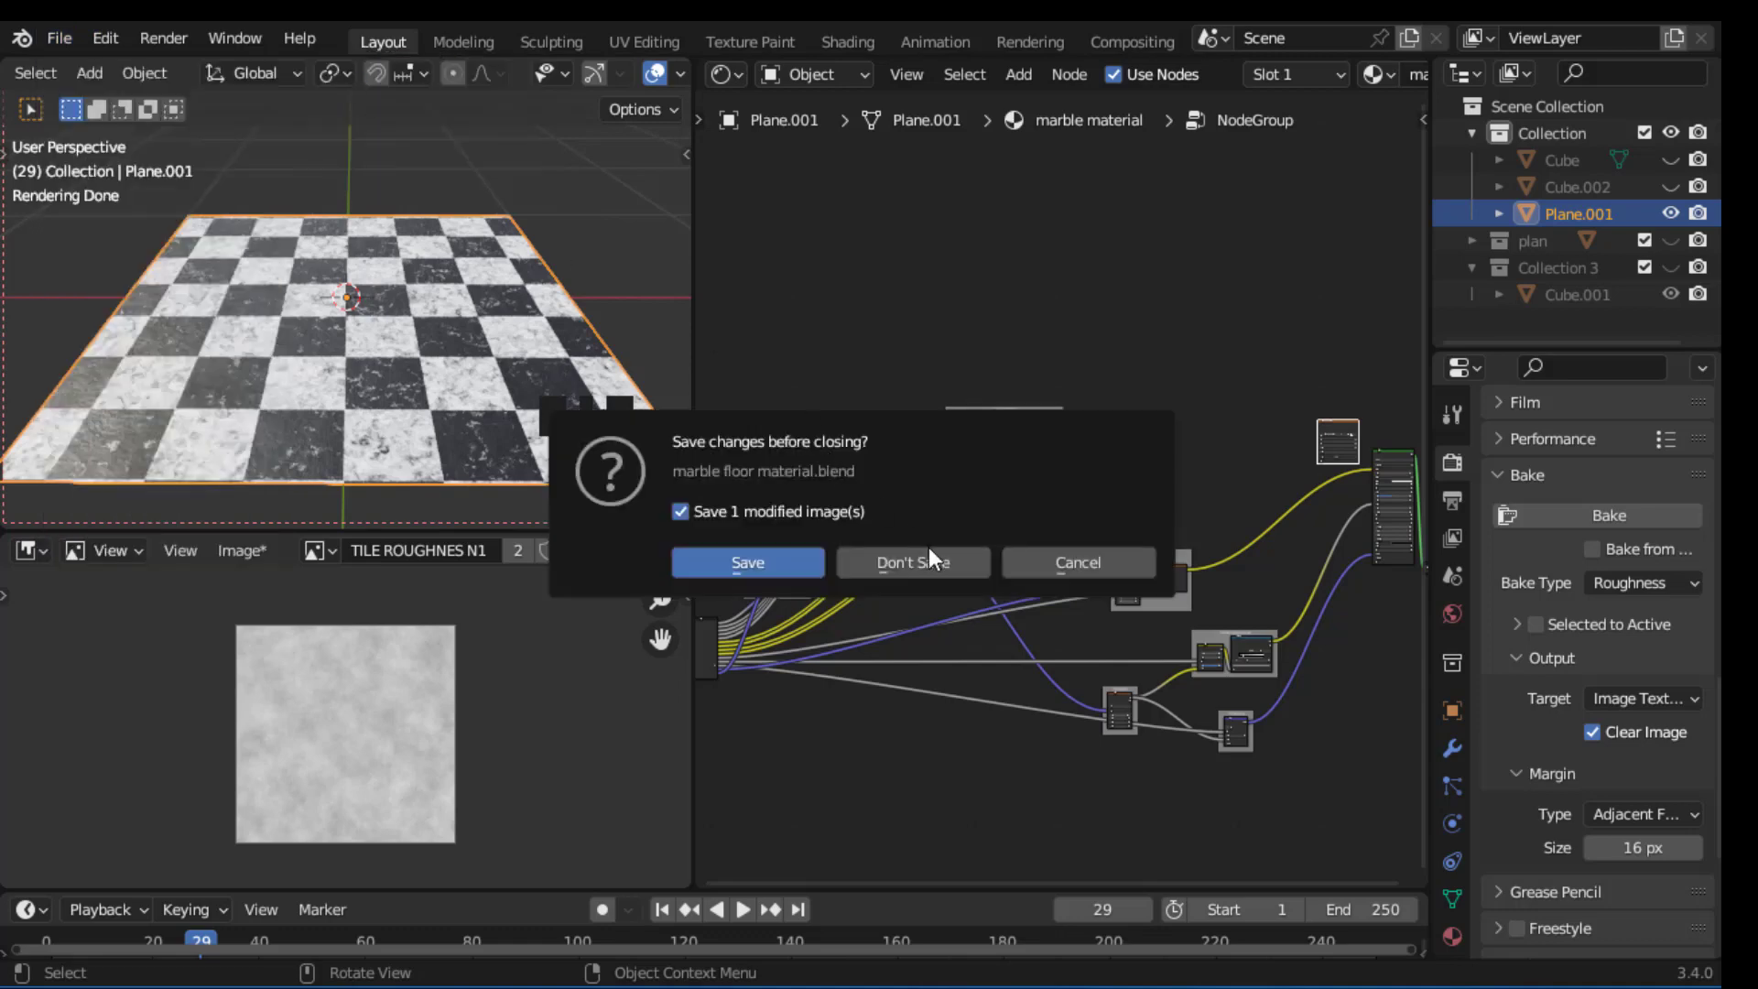
left_click(925, 554)
Delete the default camera, cube and light from the new scene
middle_click_drag(886, 415, 926, 463)
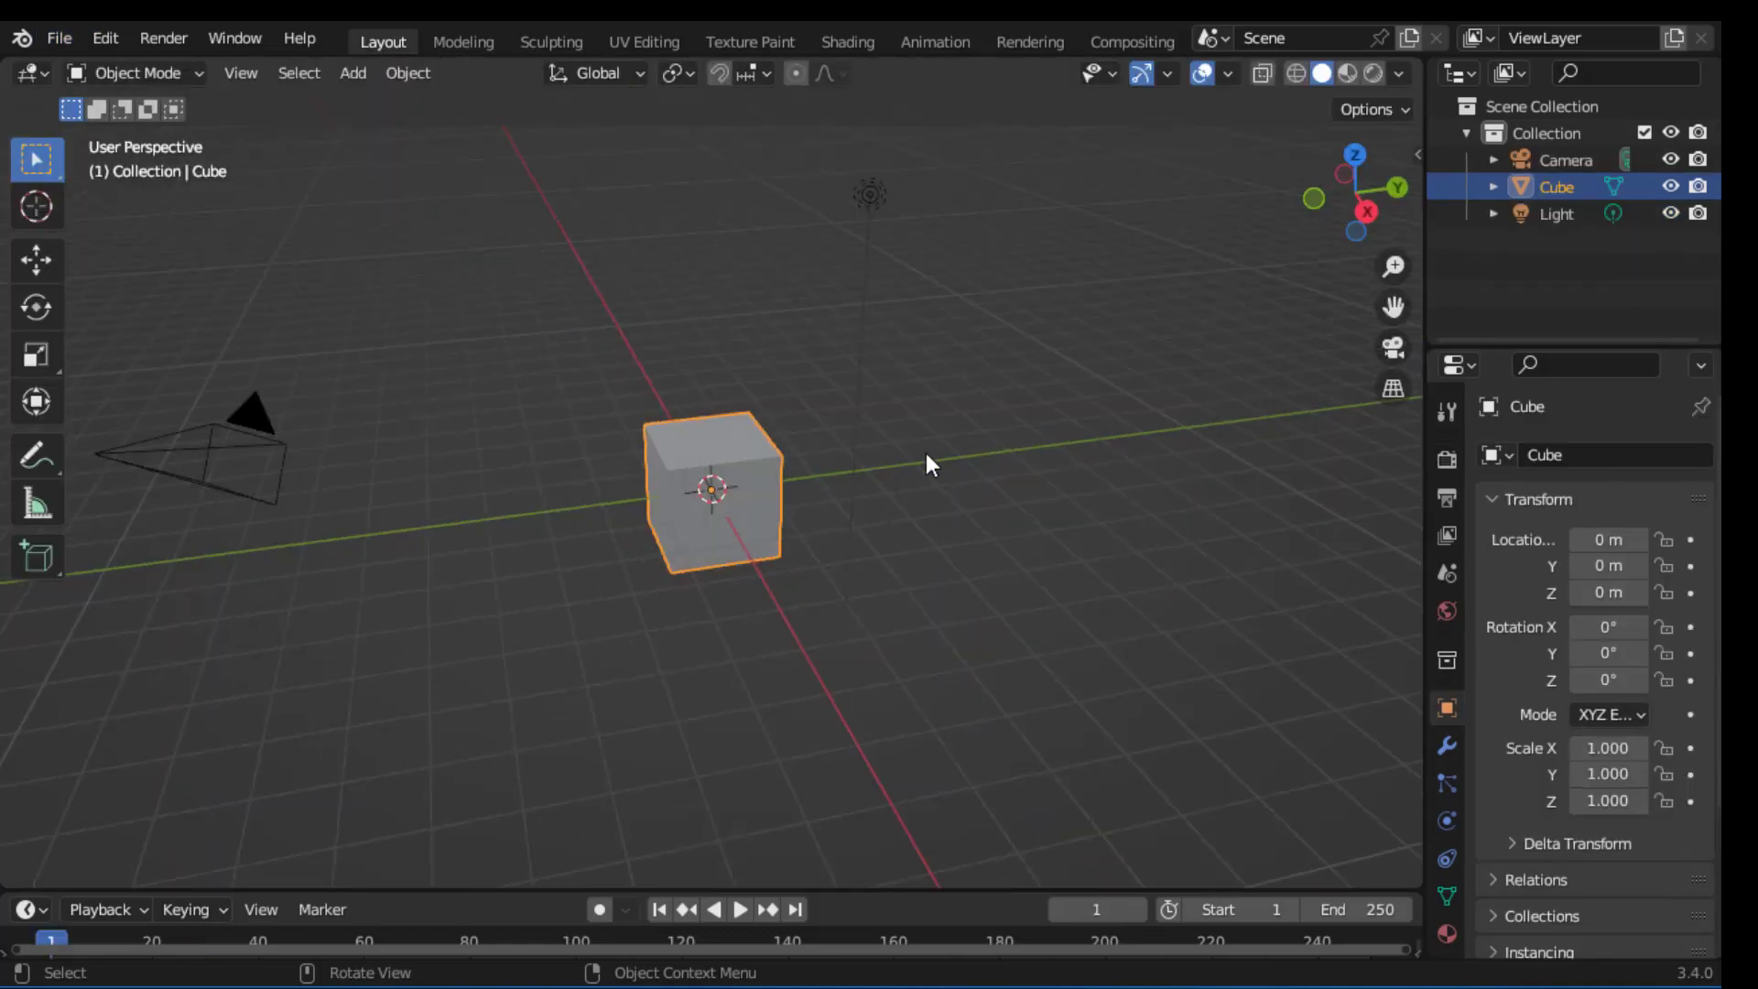
left_click(978, 458)
middle_click_drag(1031, 513, 1103, 513)
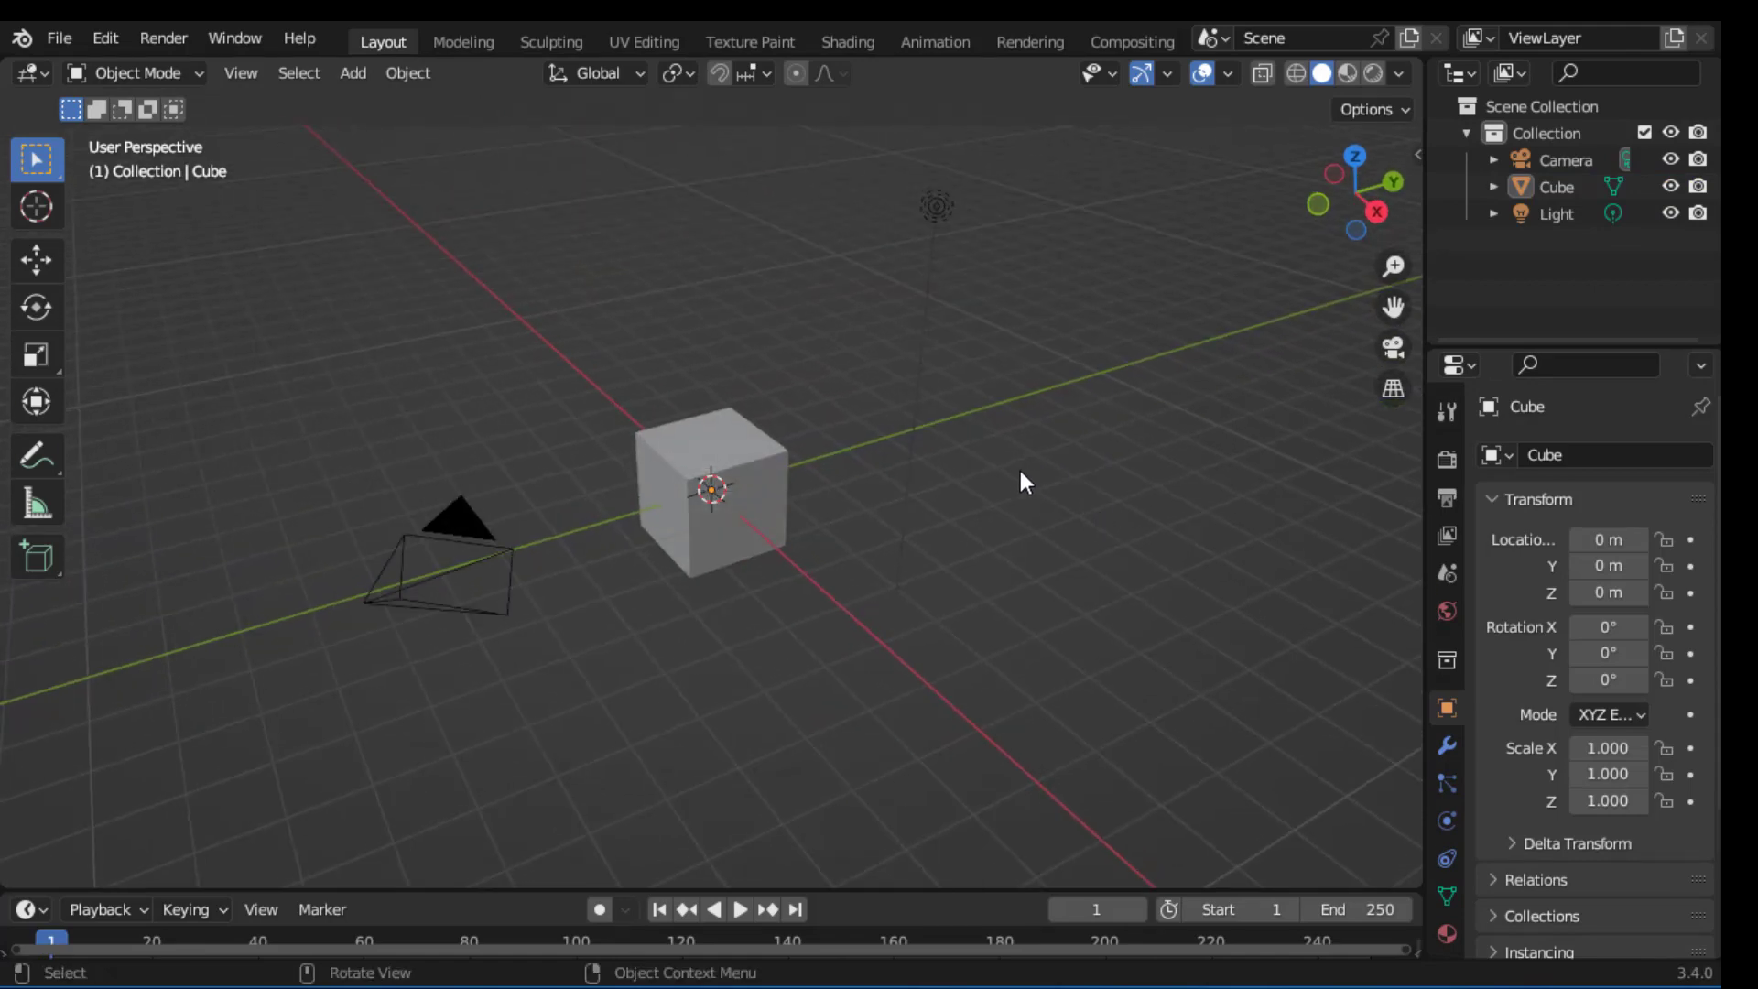
key("a")
key("Delete")
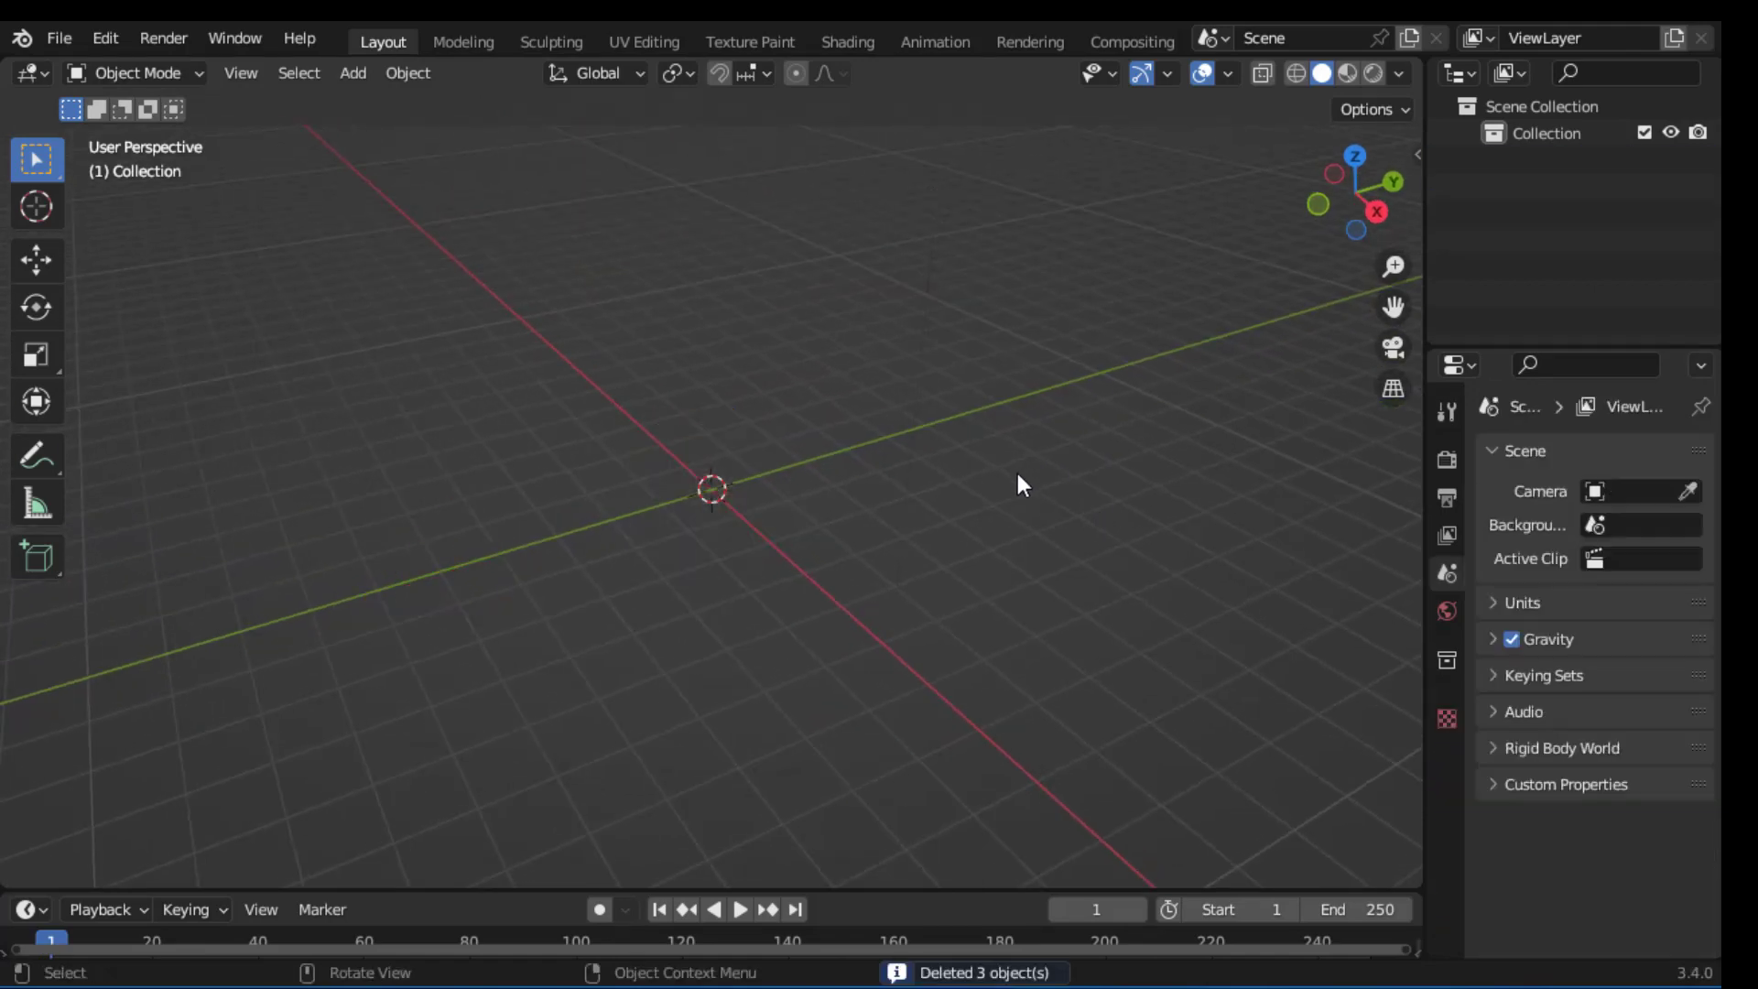
Add a mesh plane at the center of the empty scene
middle_click_drag(1015, 469, 876, 447)
key("shift+a")
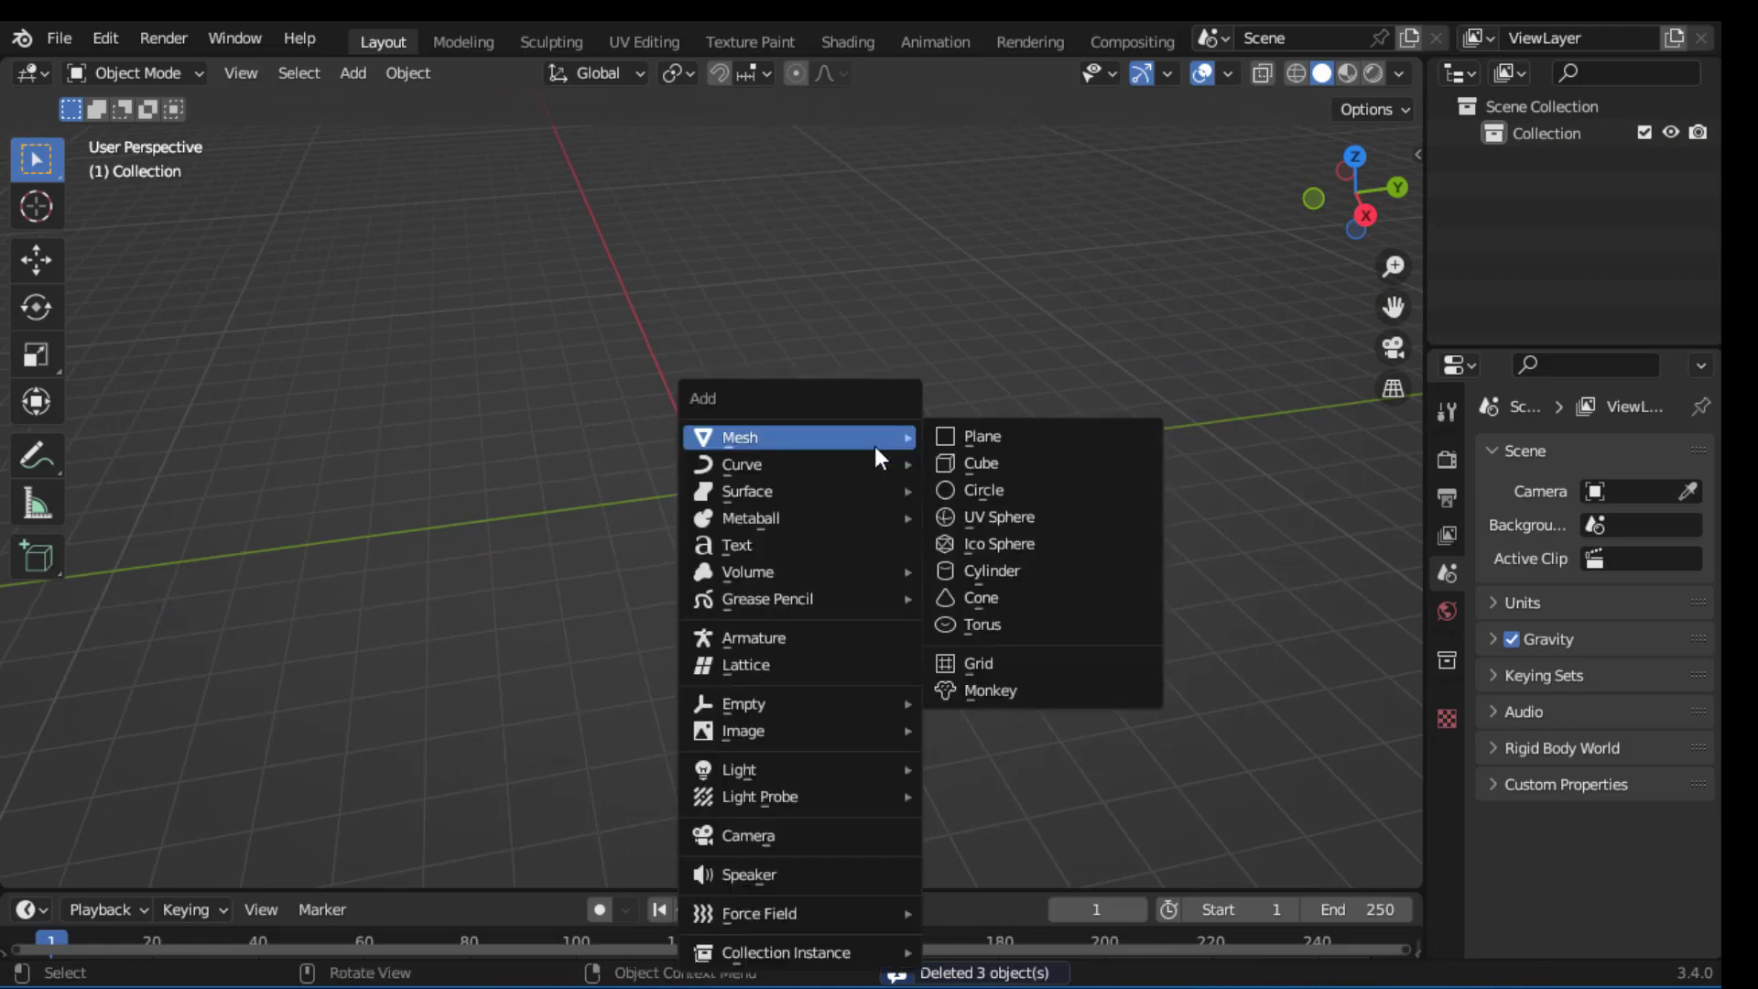
left_click(958, 445)
scroll(923, 458, "up", 3)
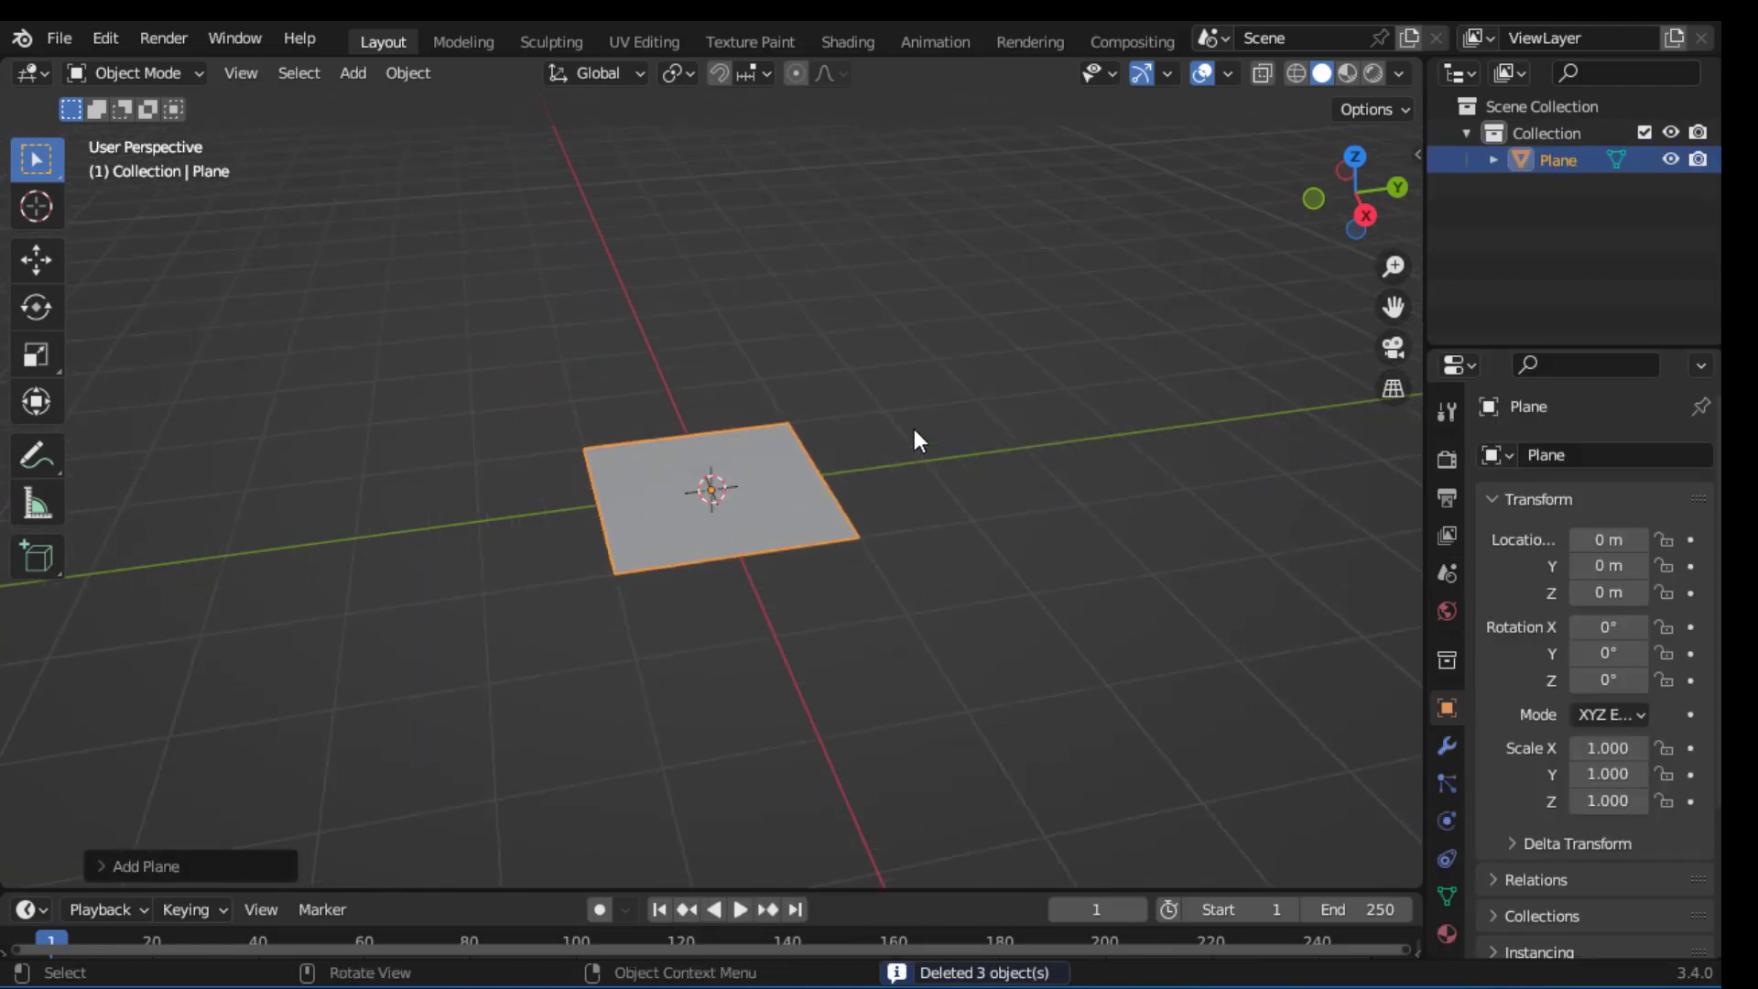
middle_click_drag(914, 429, 894, 420)
Split the 3D viewport vertically into two side-by-side areas and hide the tool shelf in the first one
right_click(810, 888)
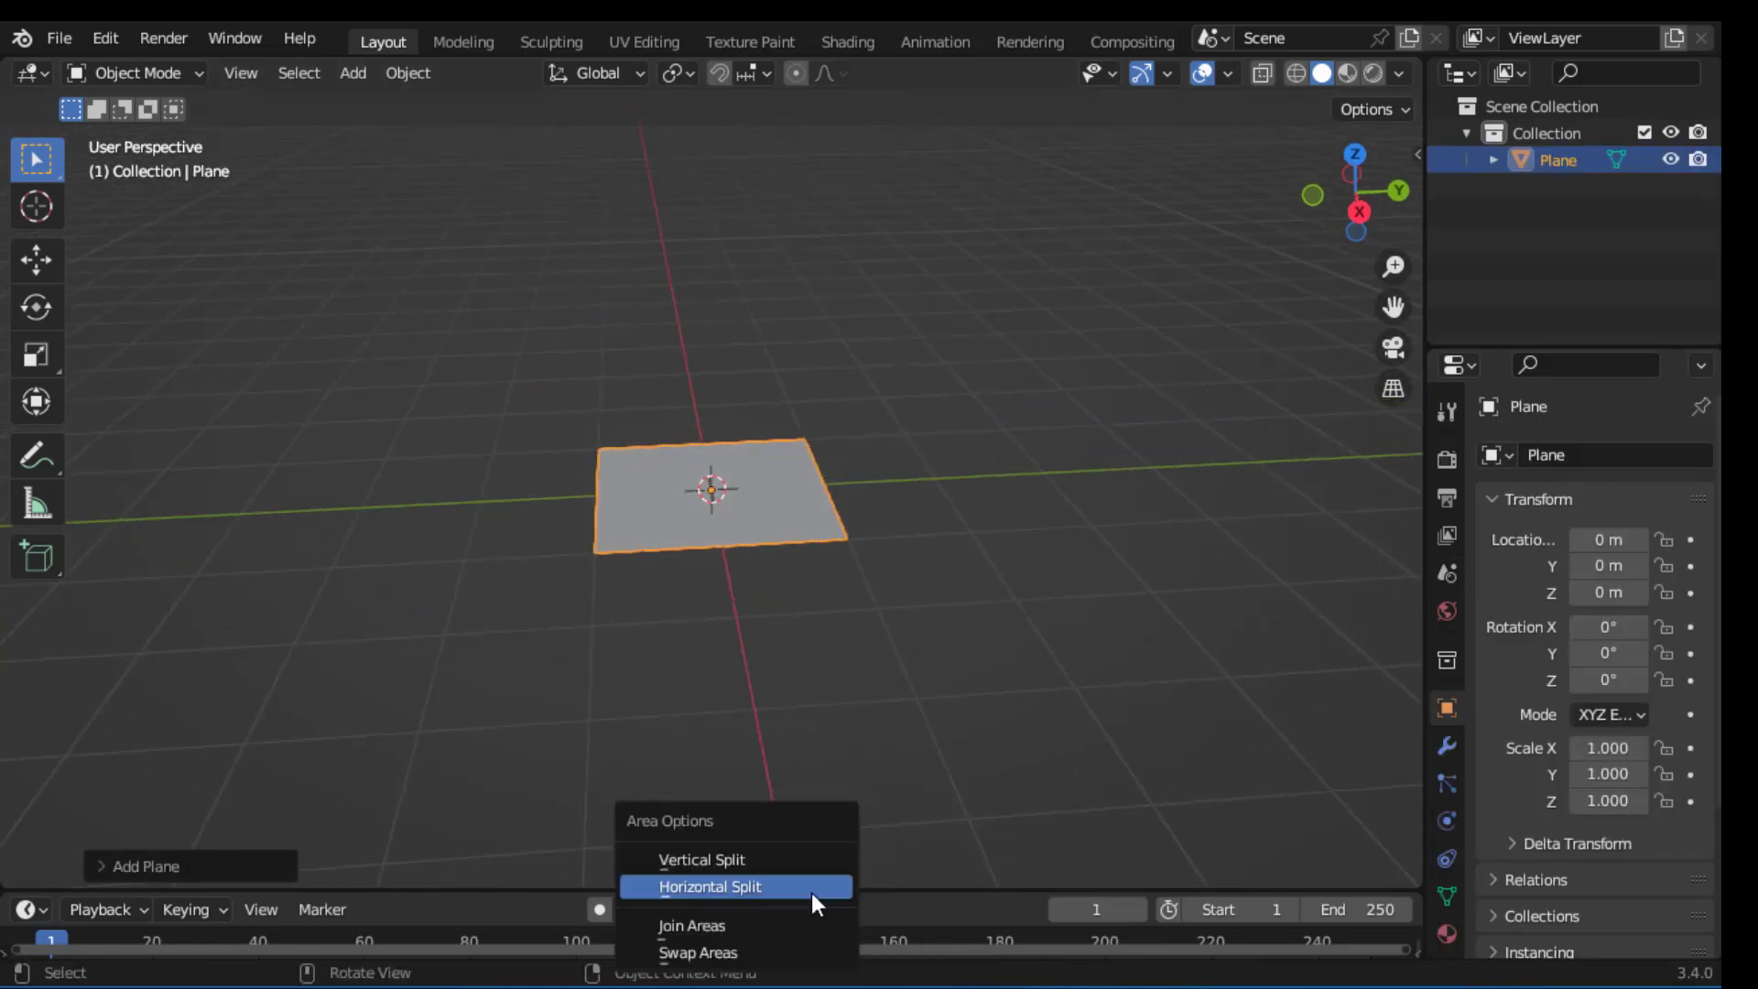
left_click(747, 856)
left_click(751, 722)
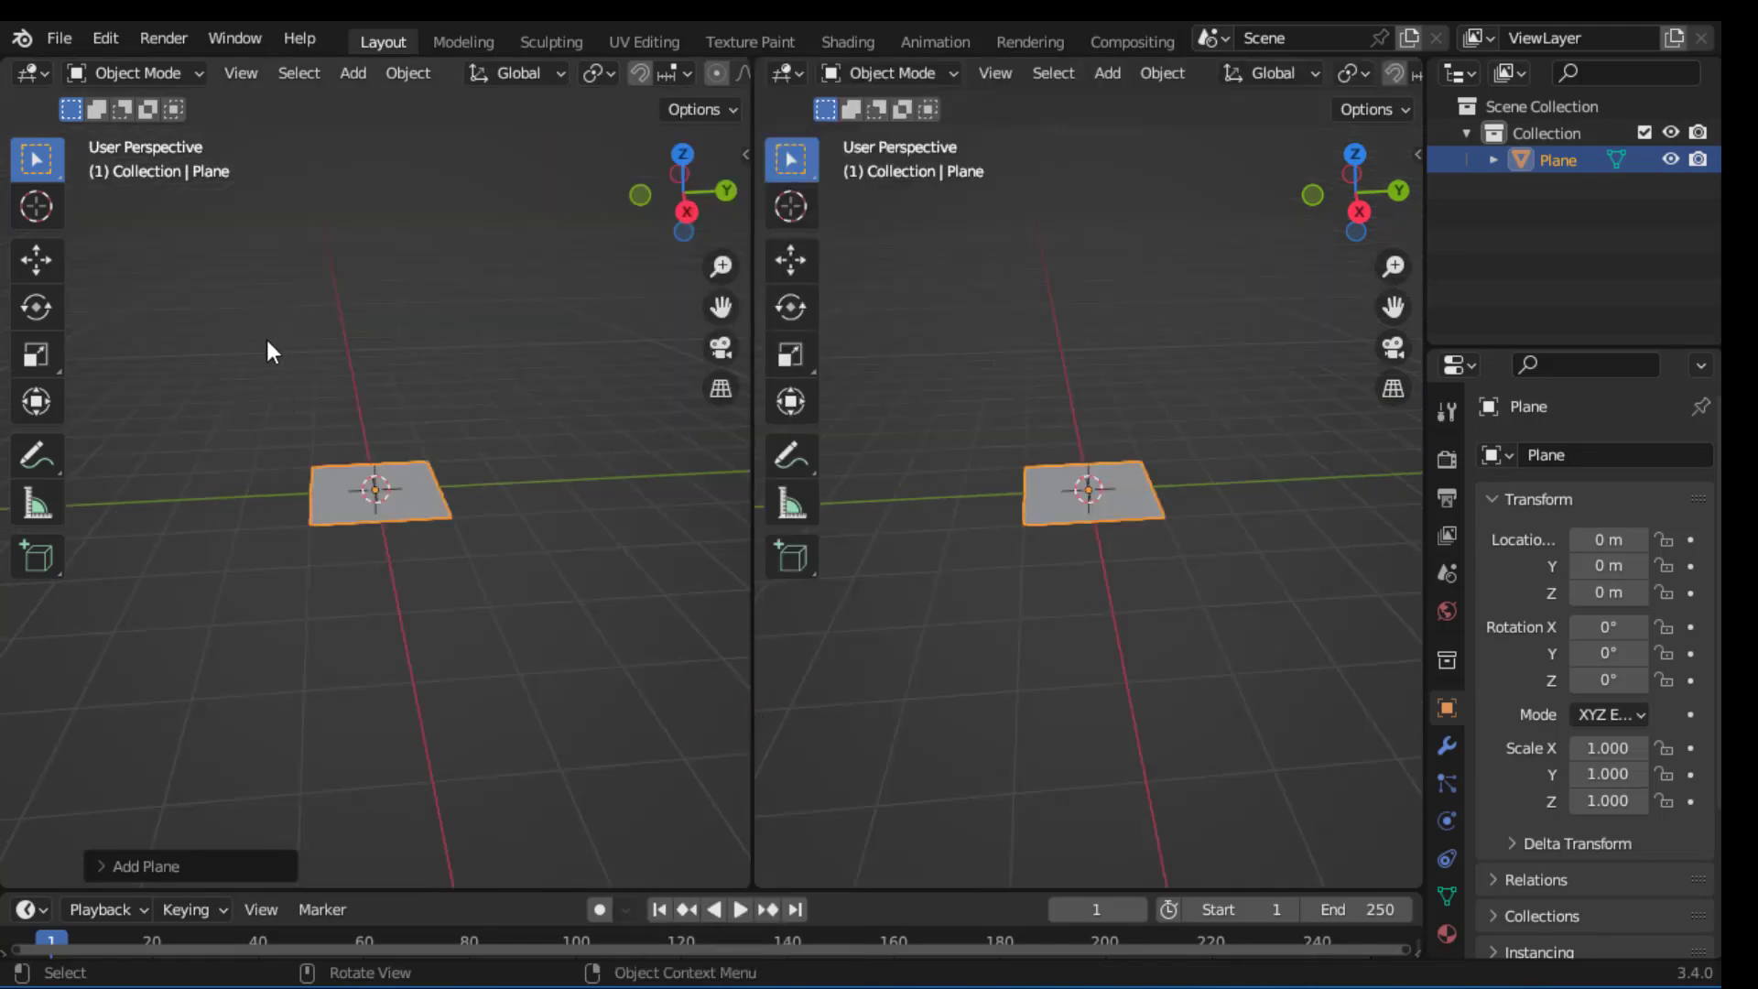
key("t")
scroll(513, 73, "down", 5)
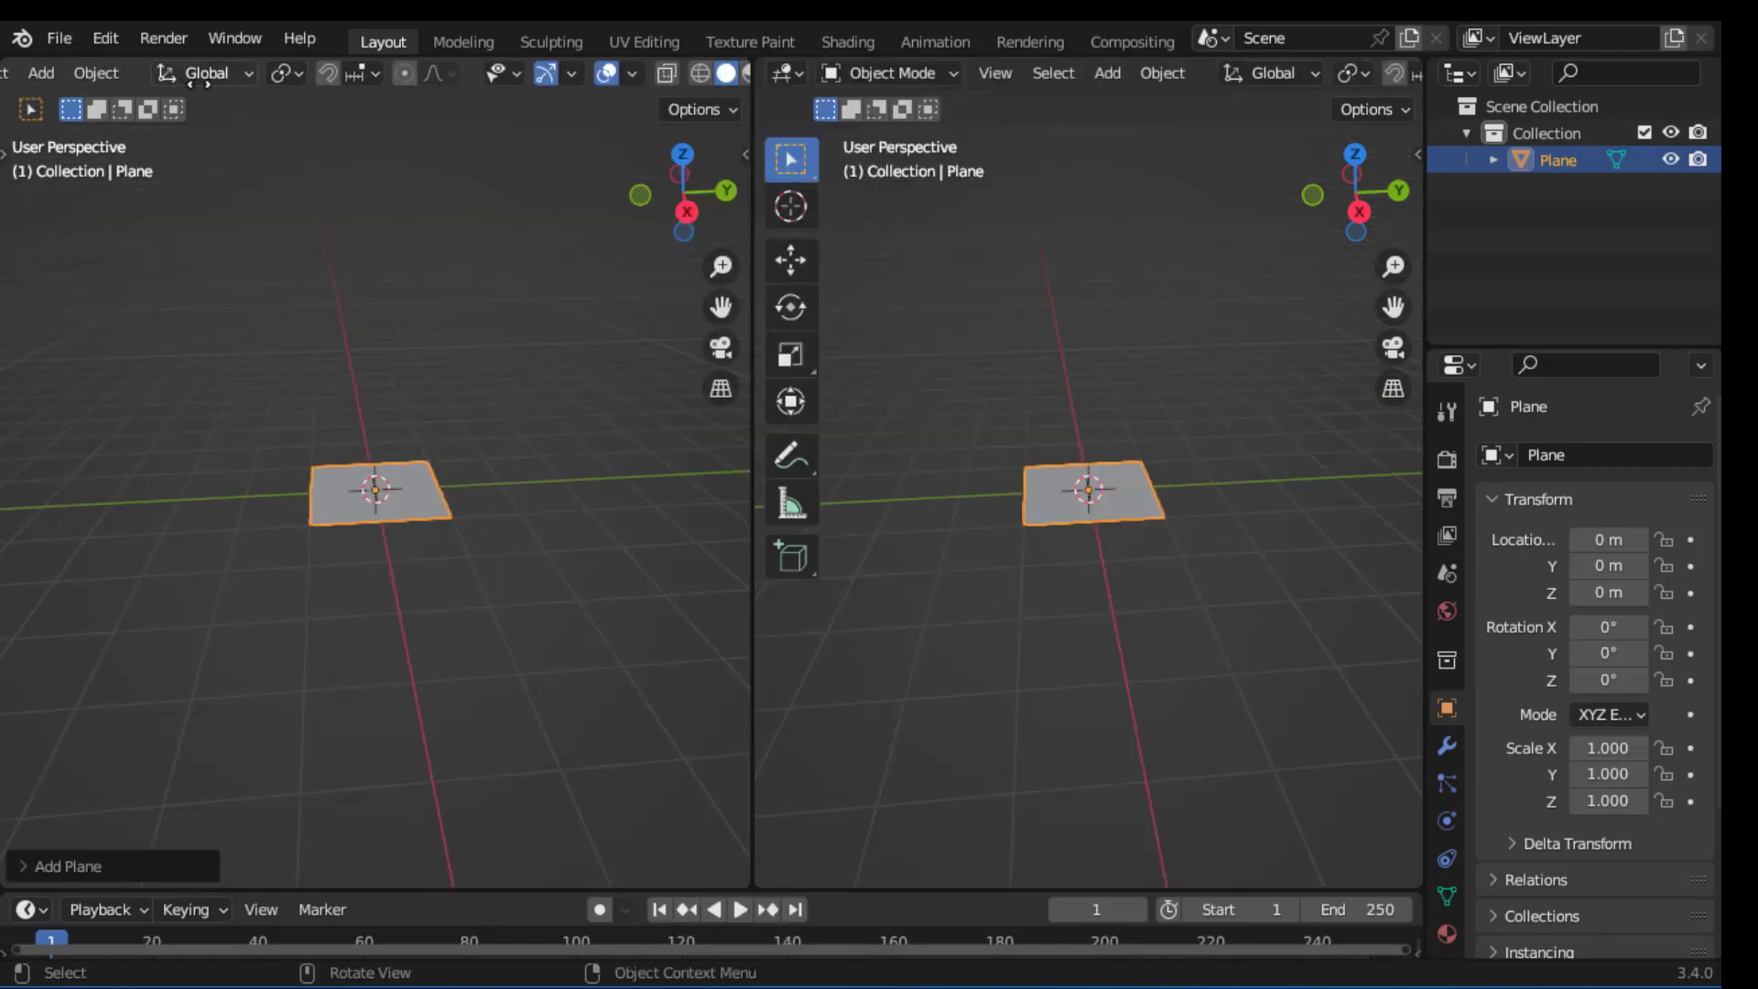
Hide the gizmos and overlays in the first 3D viewport
left_click(600, 73)
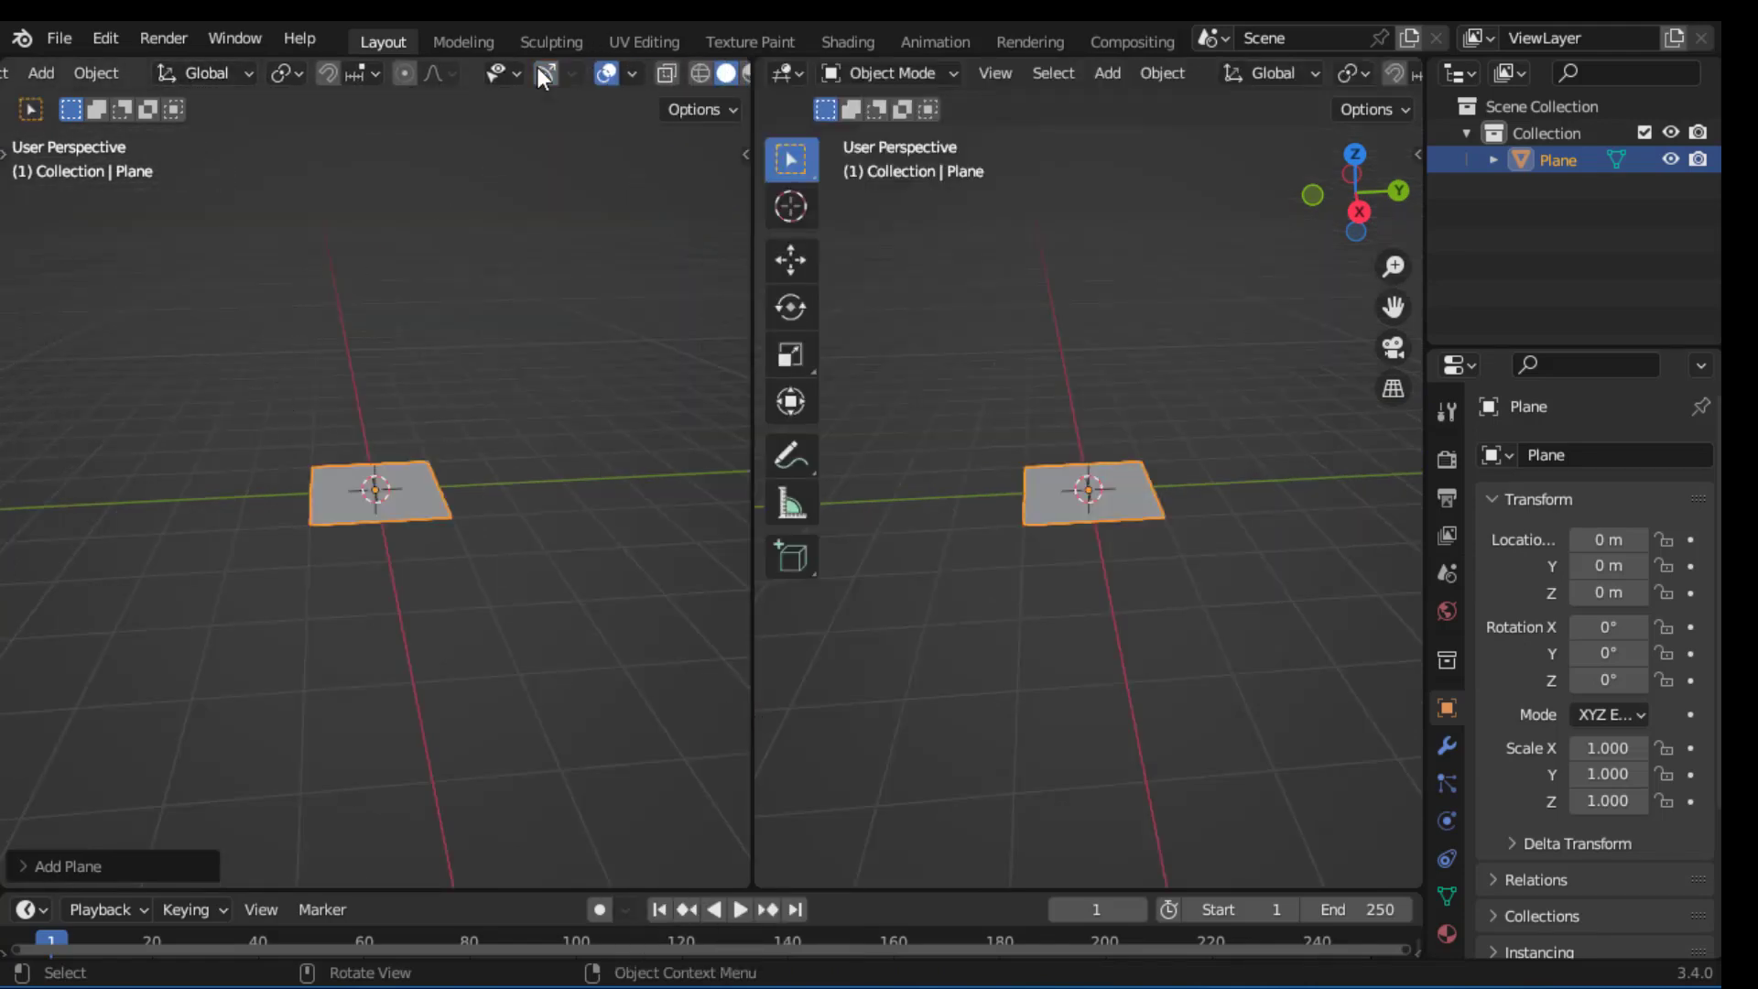
left_click(604, 73)
scroll(696, 74, "down", 3)
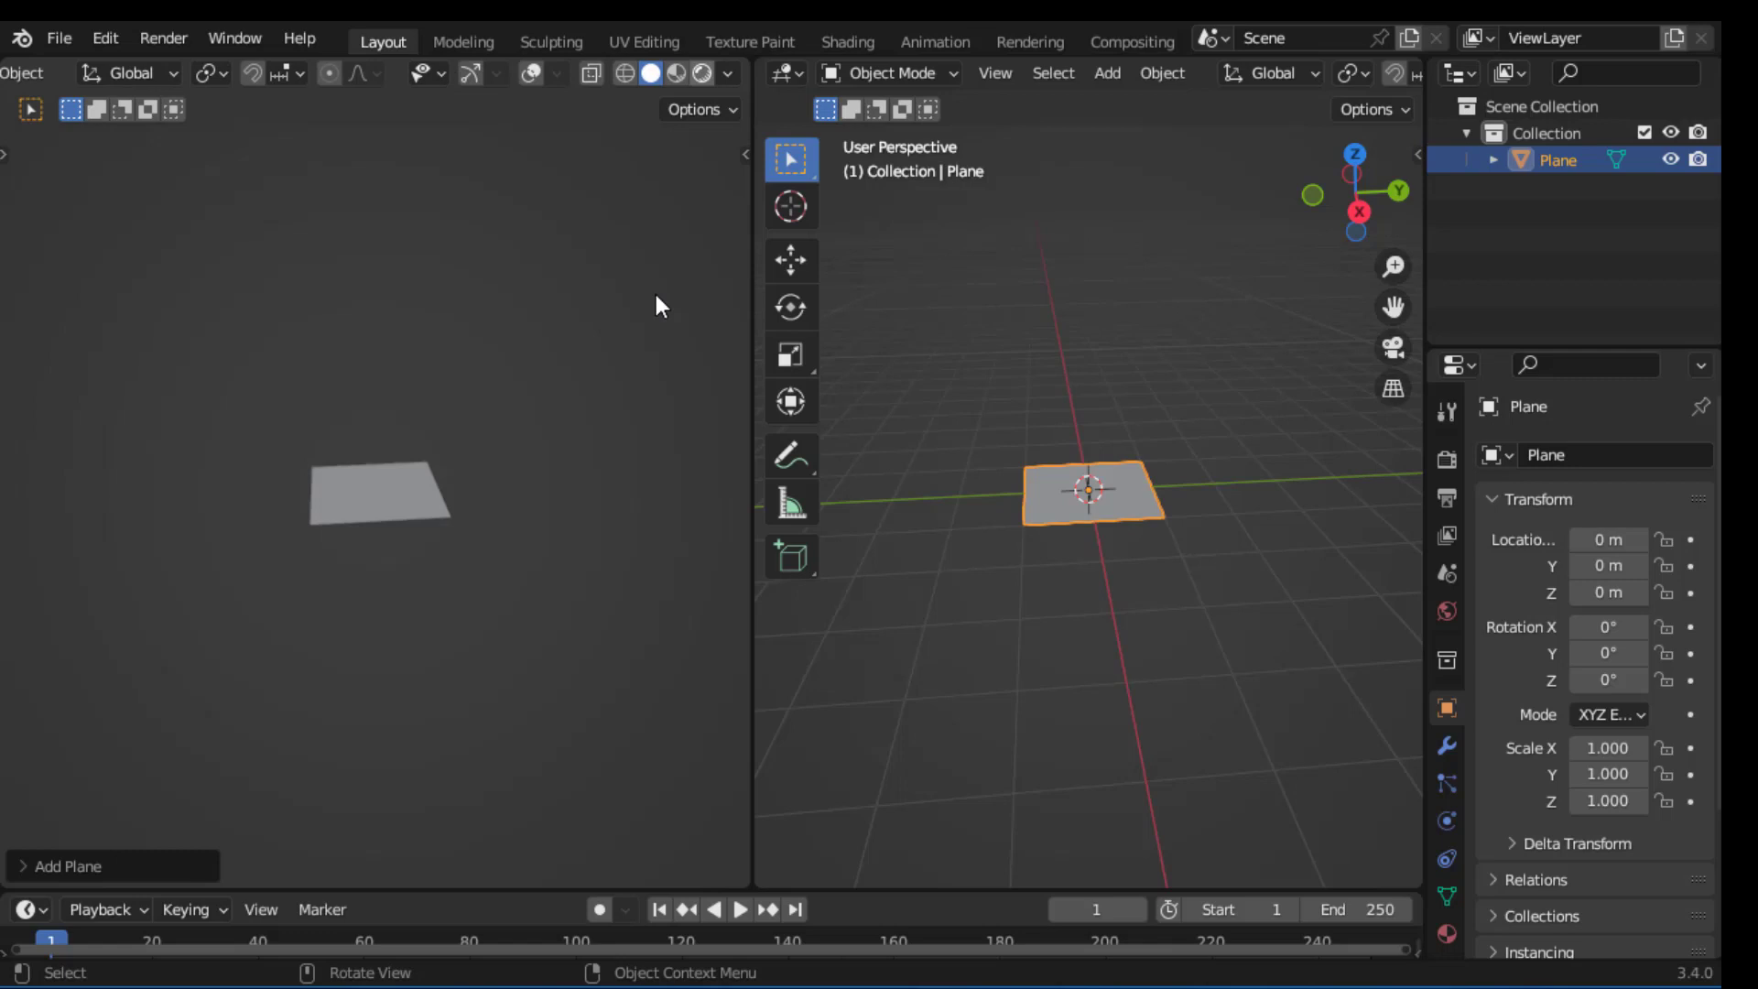
Use Rendered shading in the first viewport with Scene World off and the first preset HDRI as its lighting environment
key("z")
left_click(728, 74)
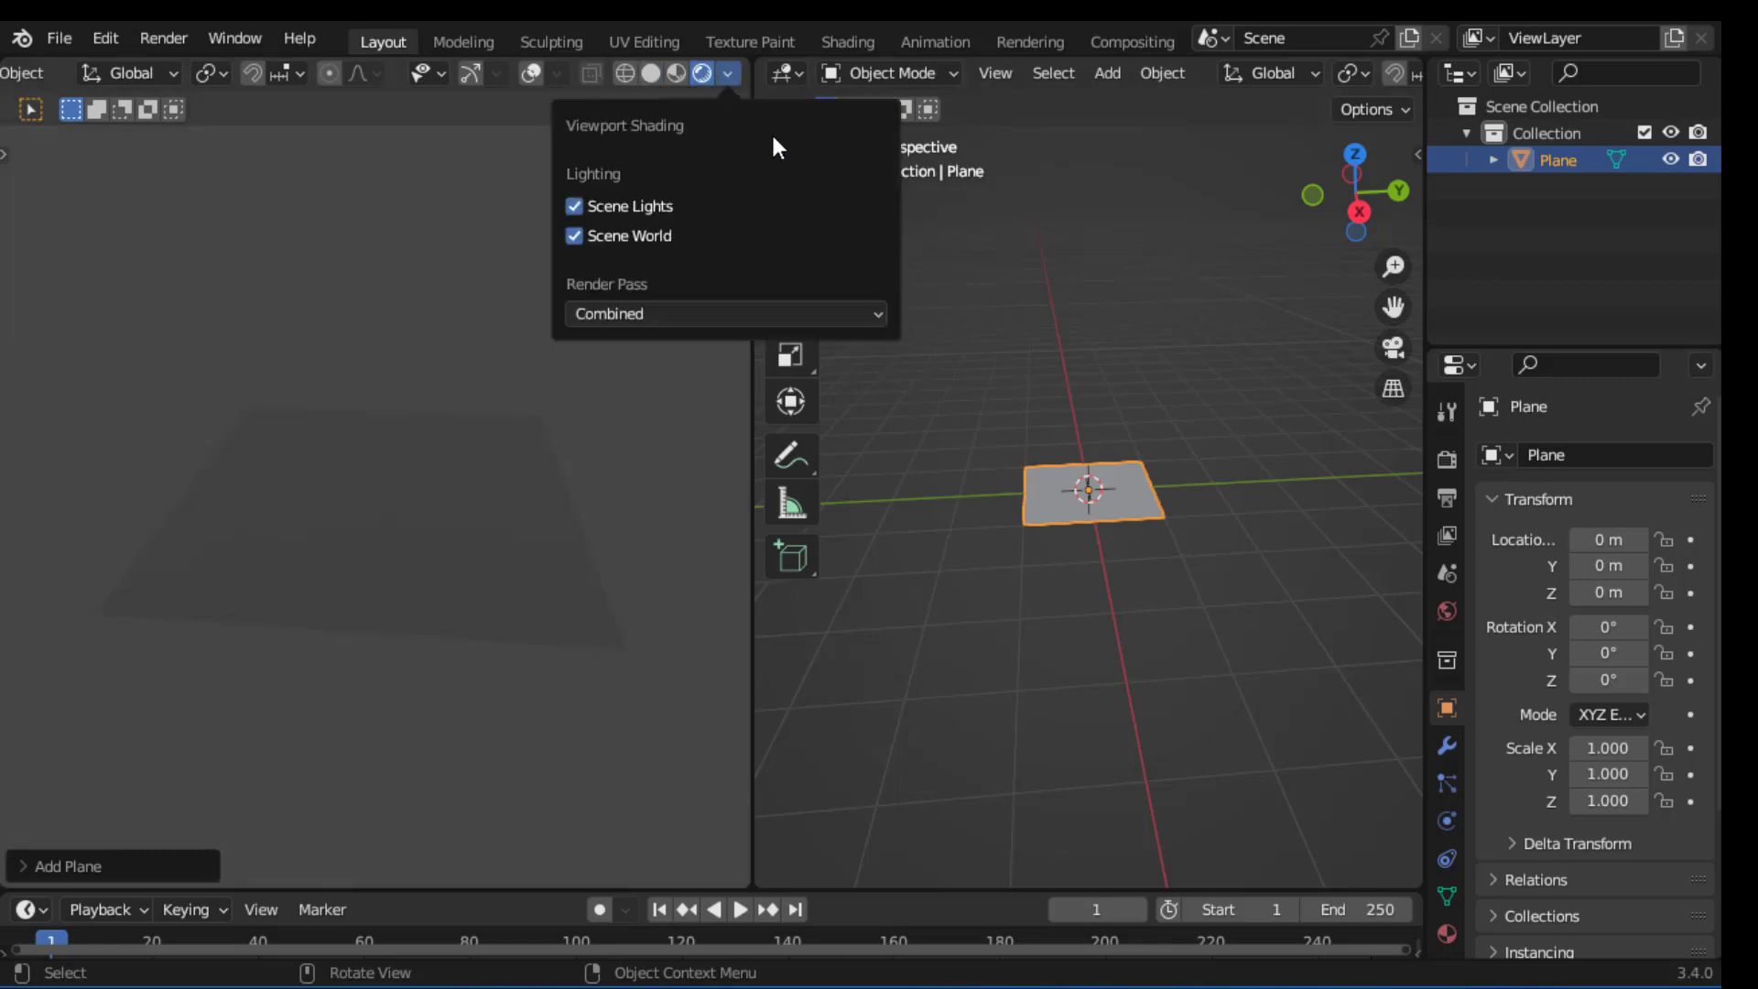
left_click(591, 235)
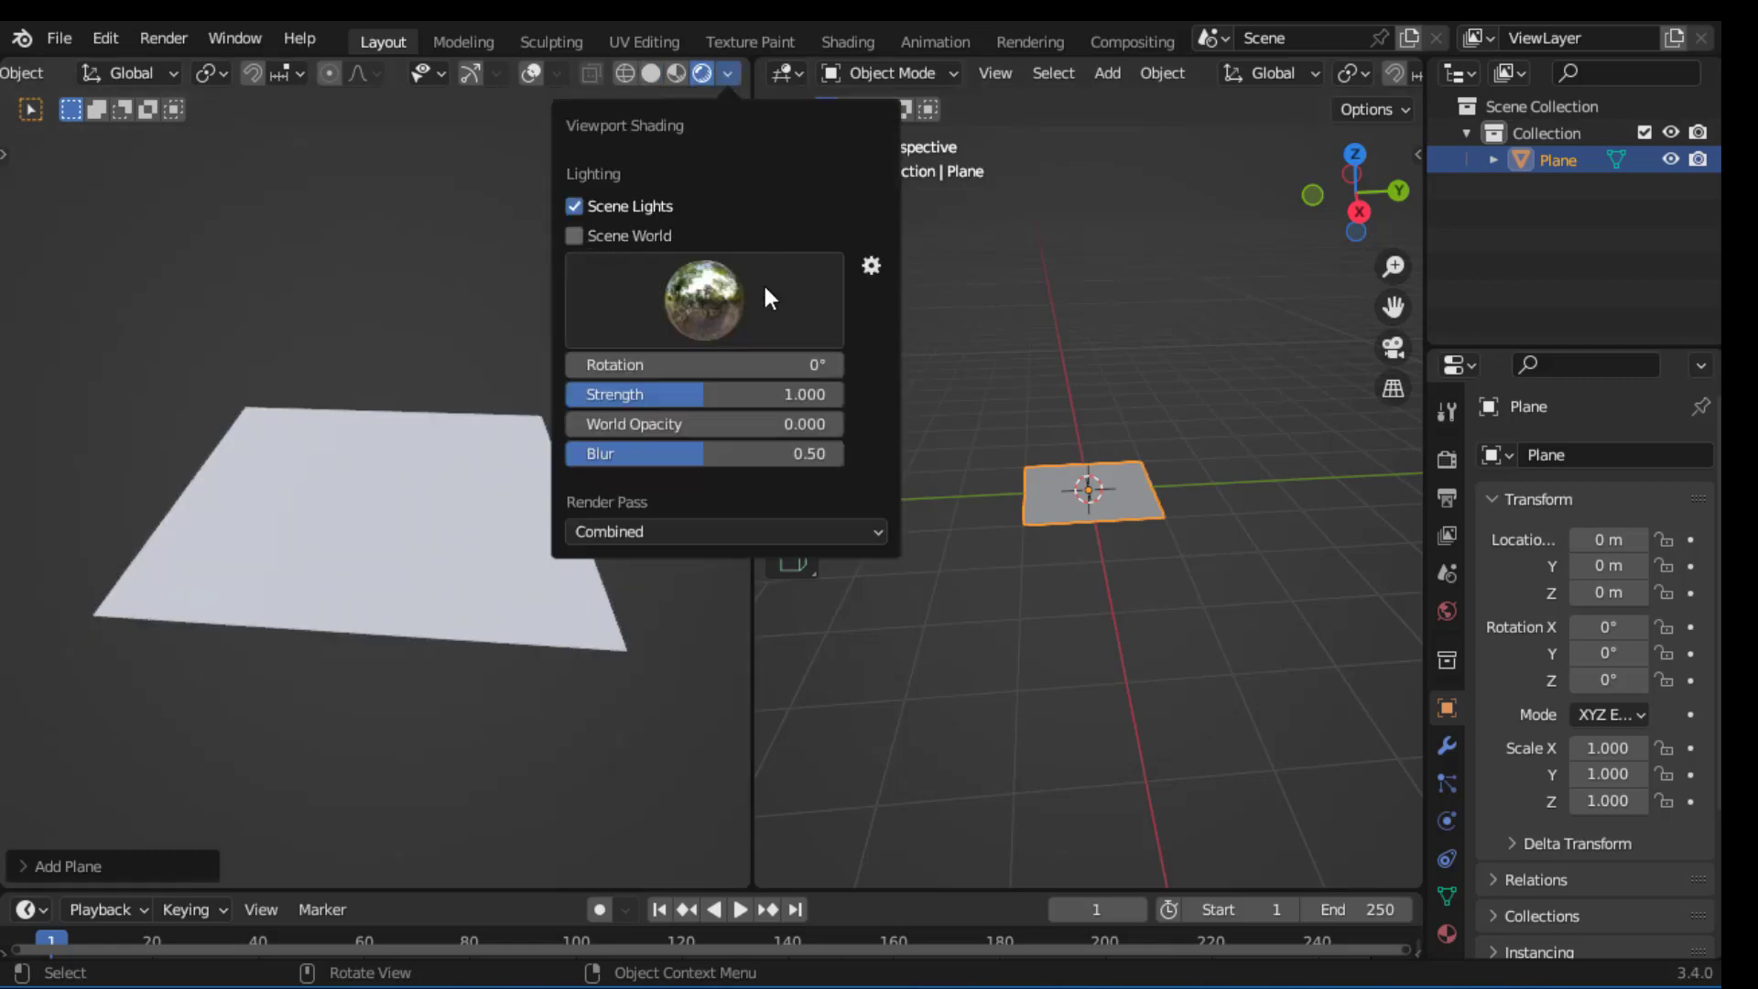
left_click(705, 316)
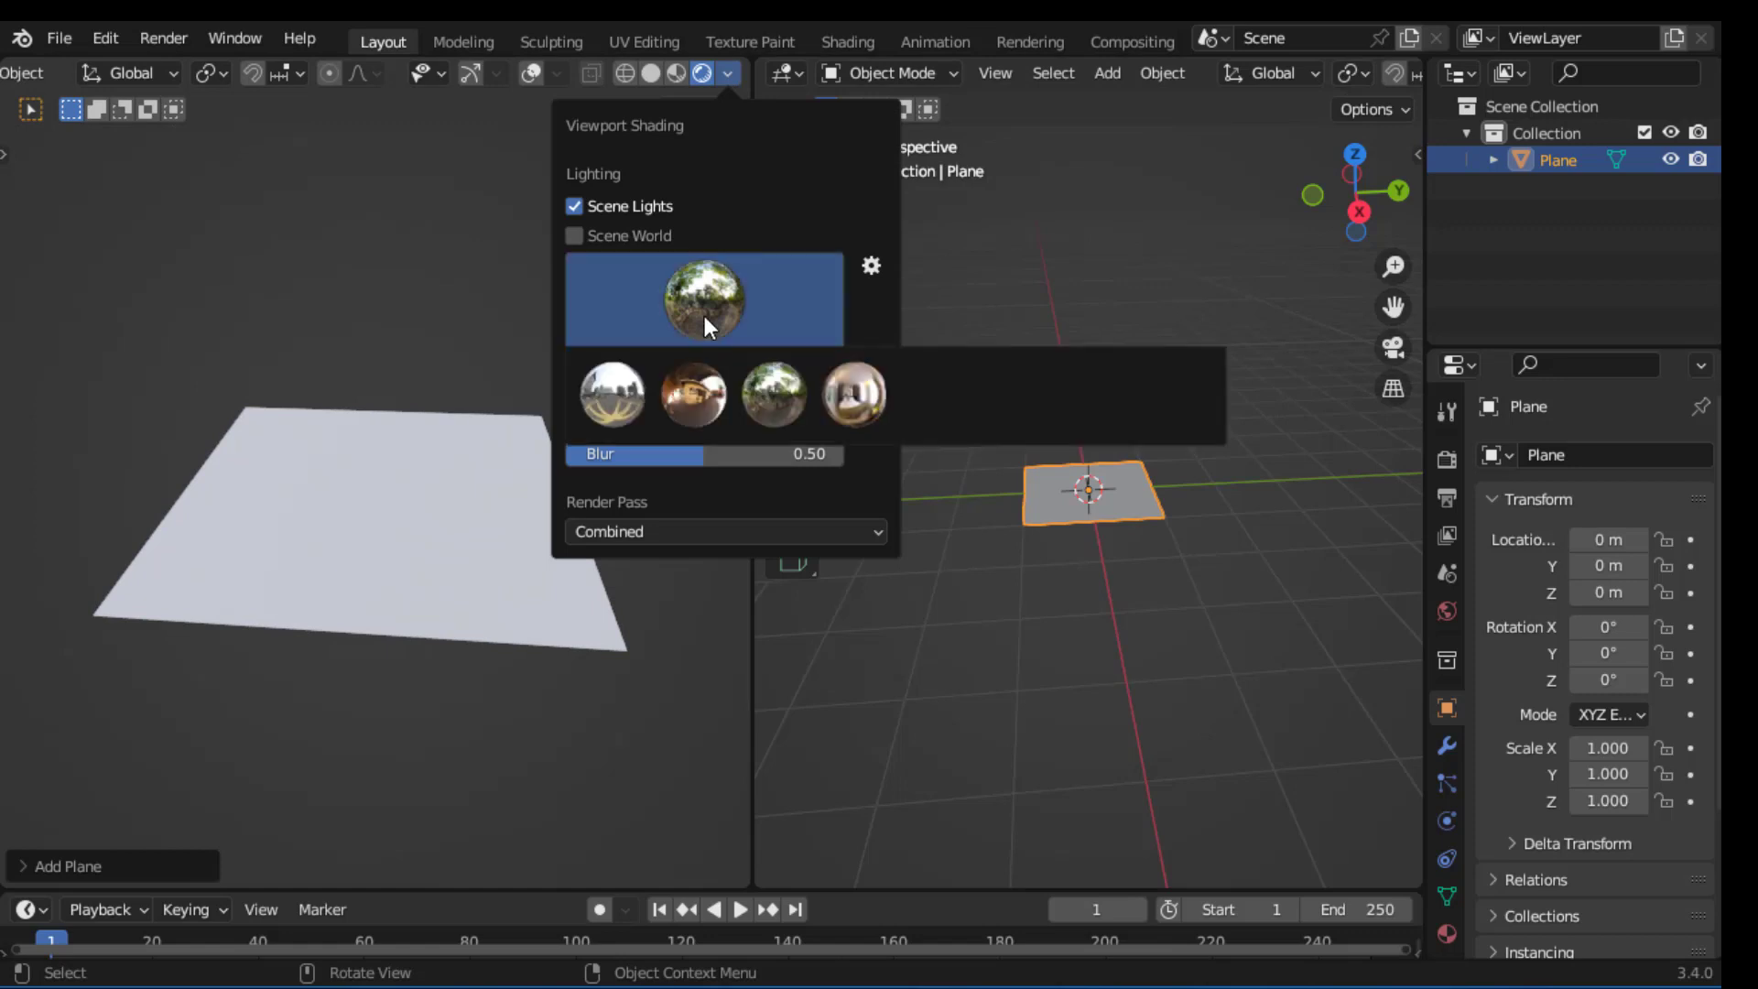
left_click(614, 399)
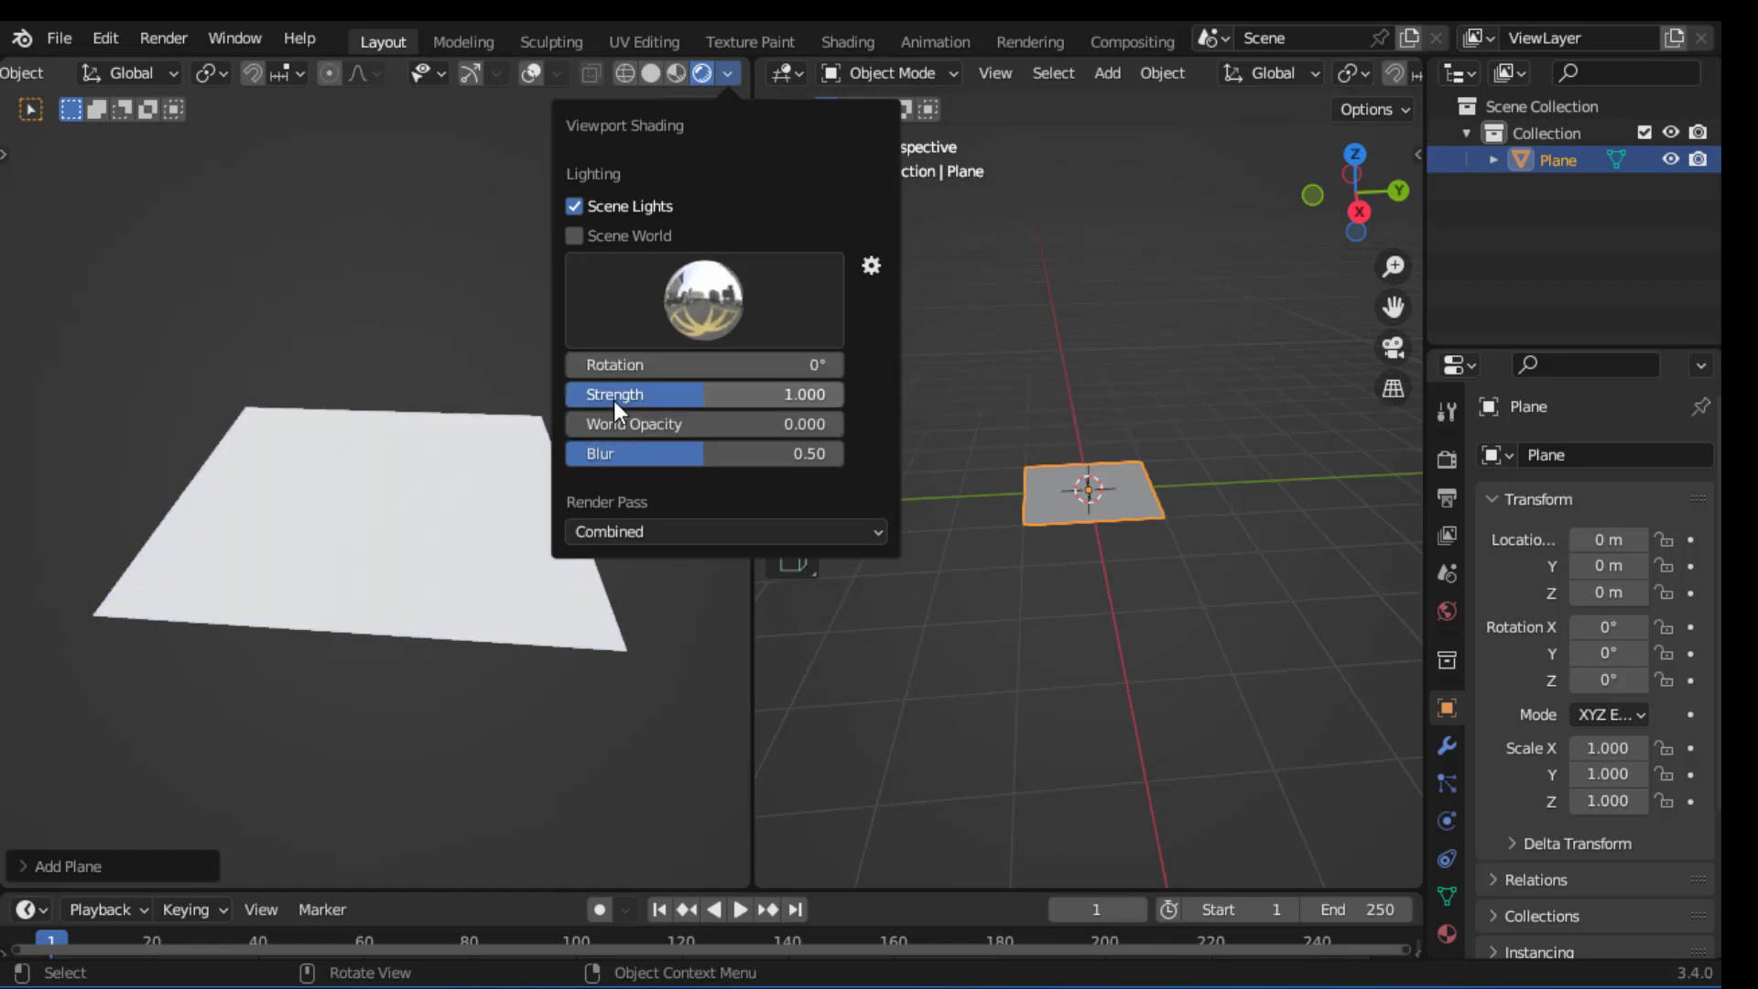
left_click(468, 393)
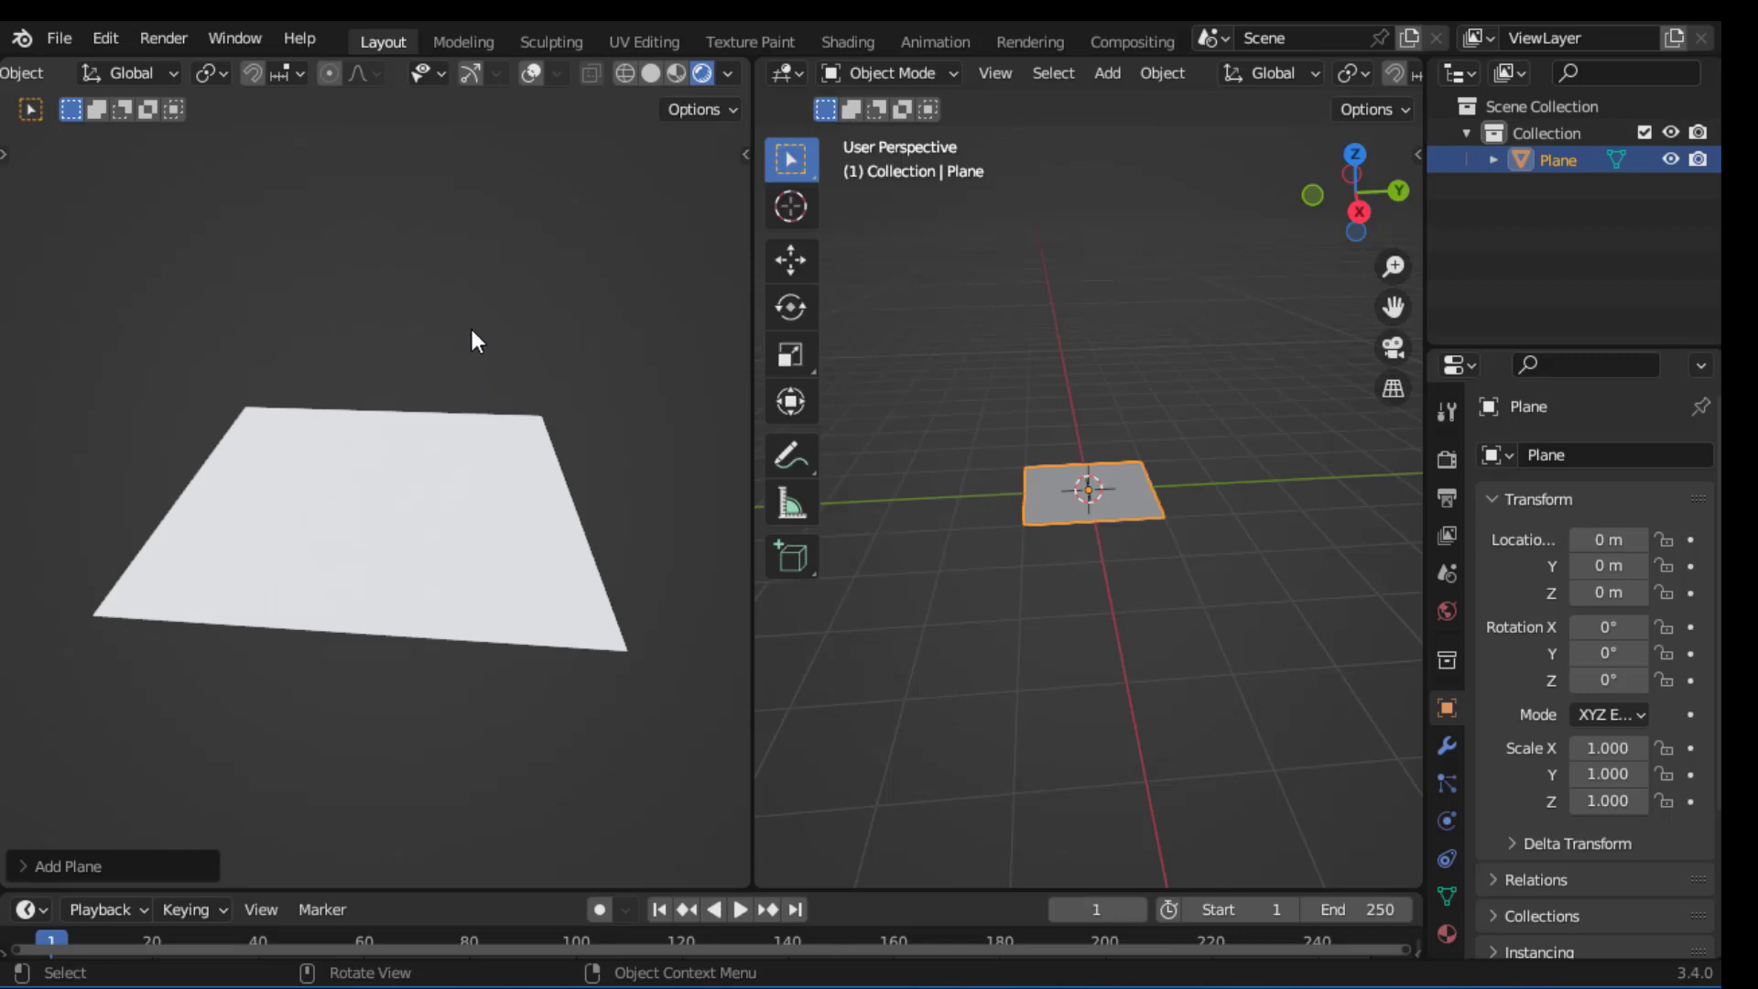
Show the scene's render properties and turn the second 3D viewport into a Shader Editor
left_click(1446, 460)
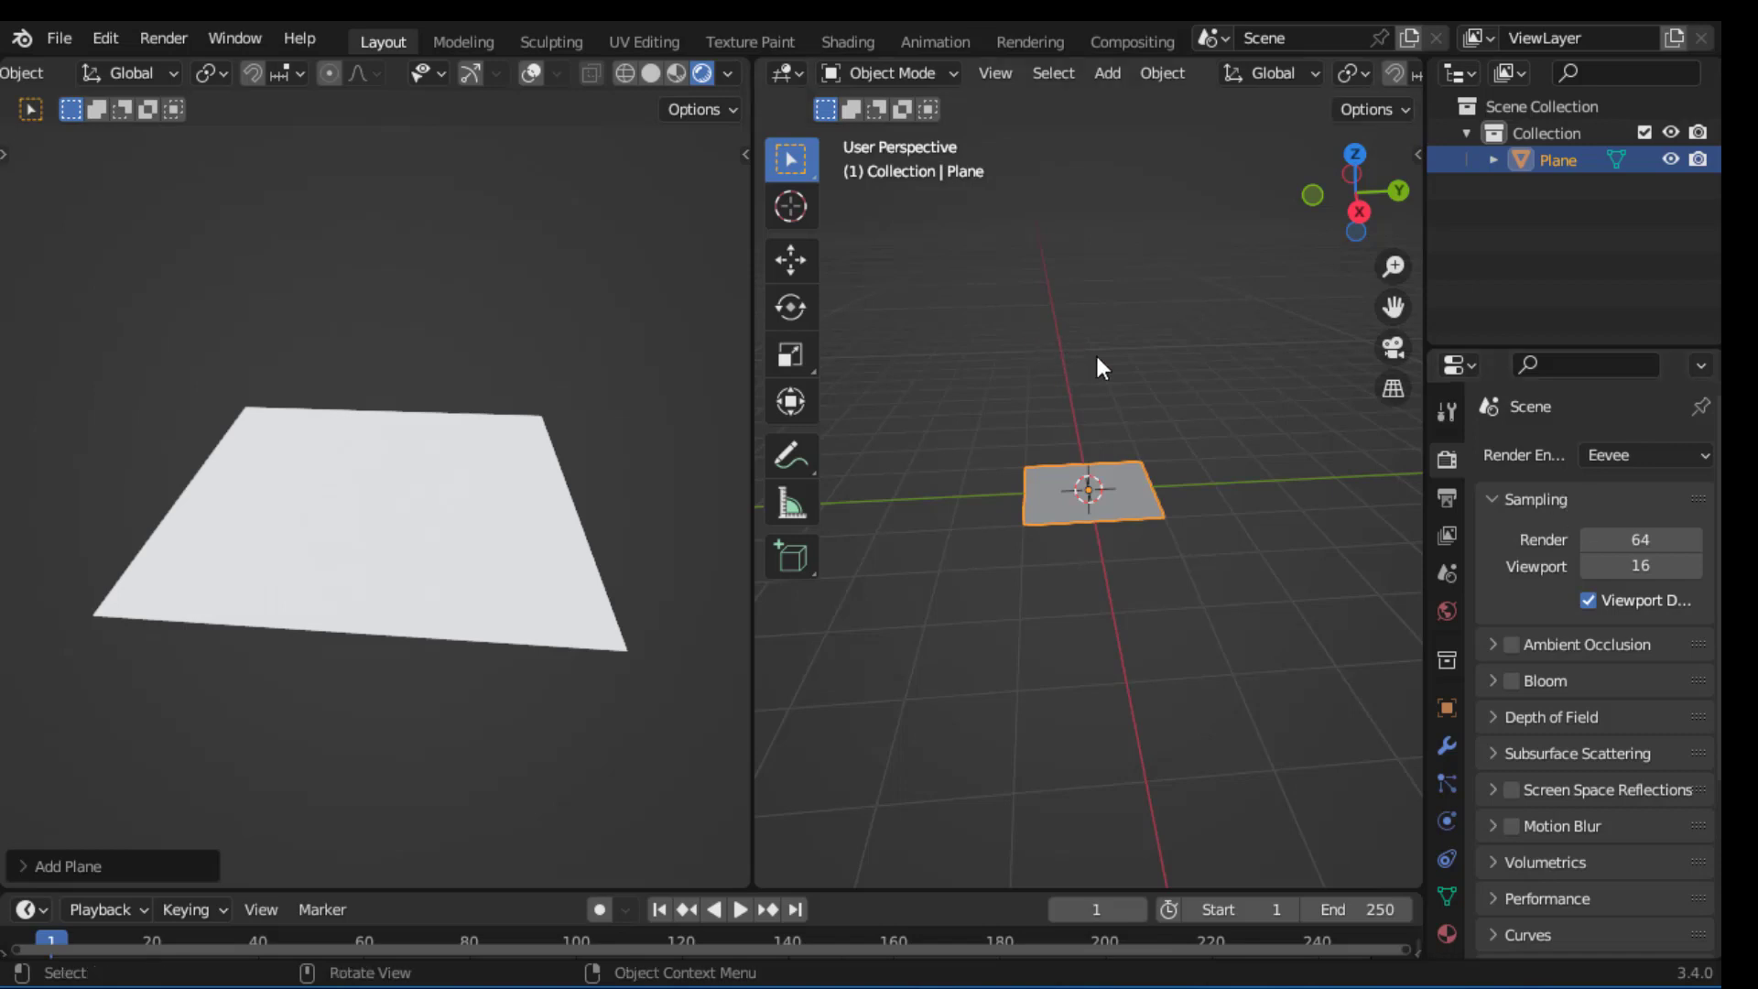
key("s")
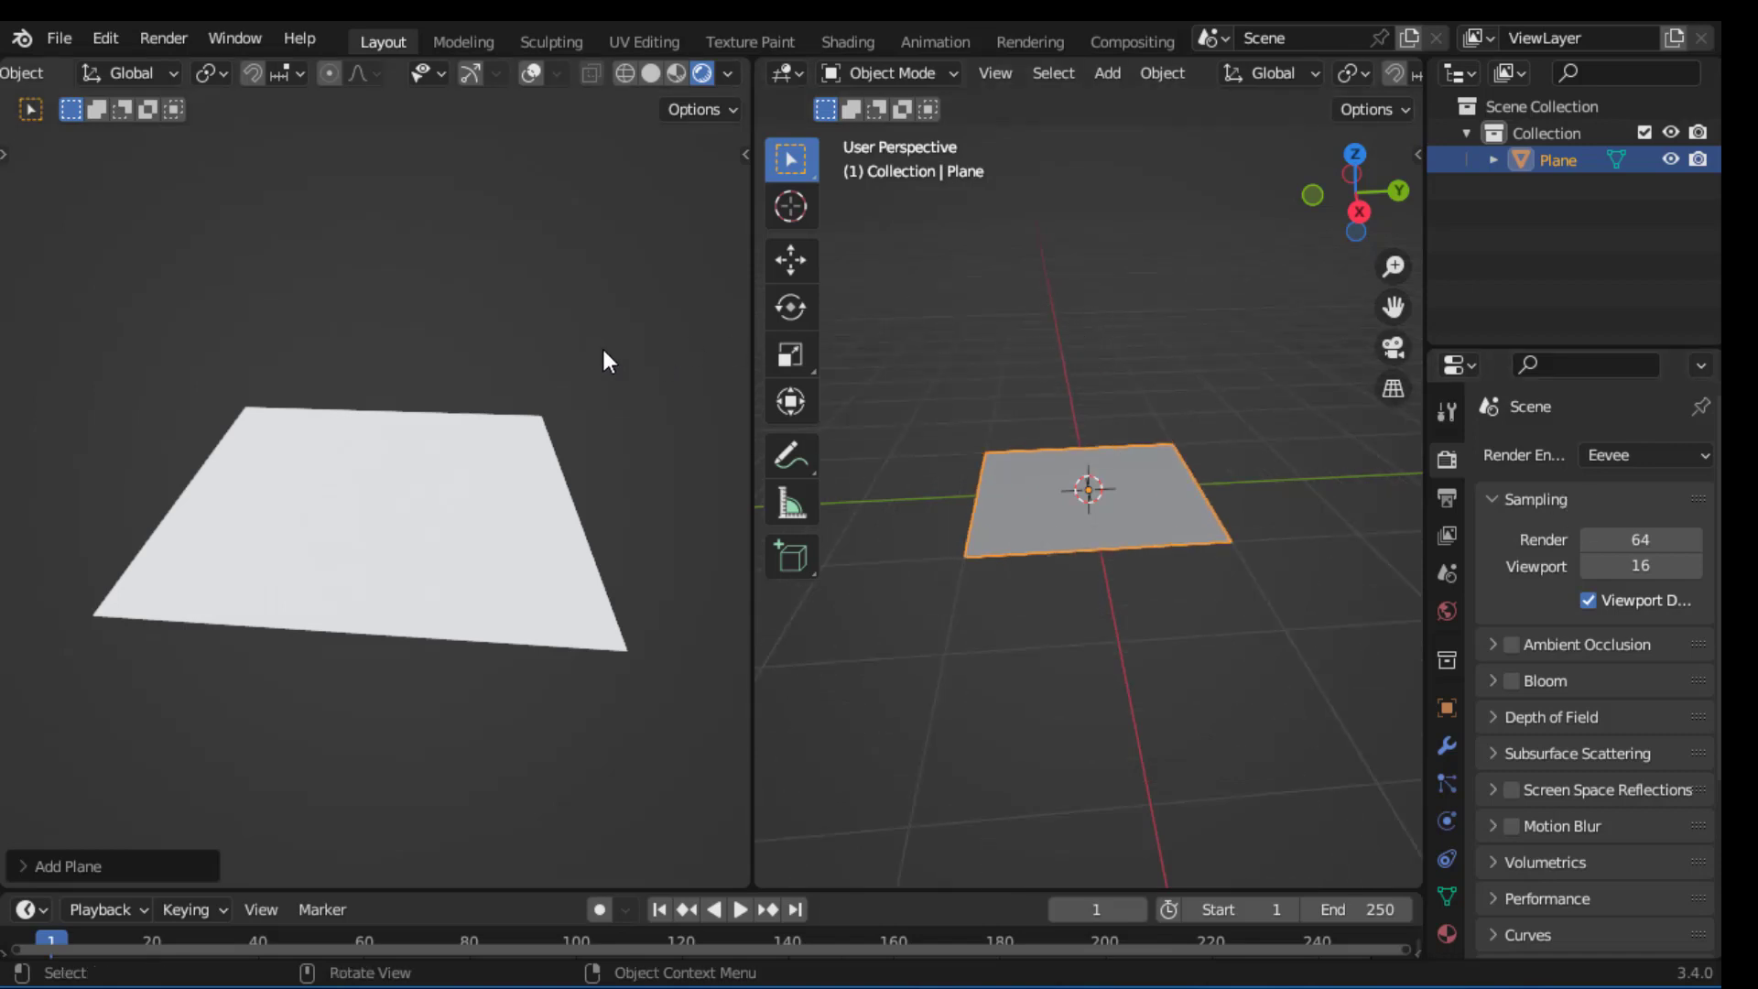
scroll(602, 357, "up", 1)
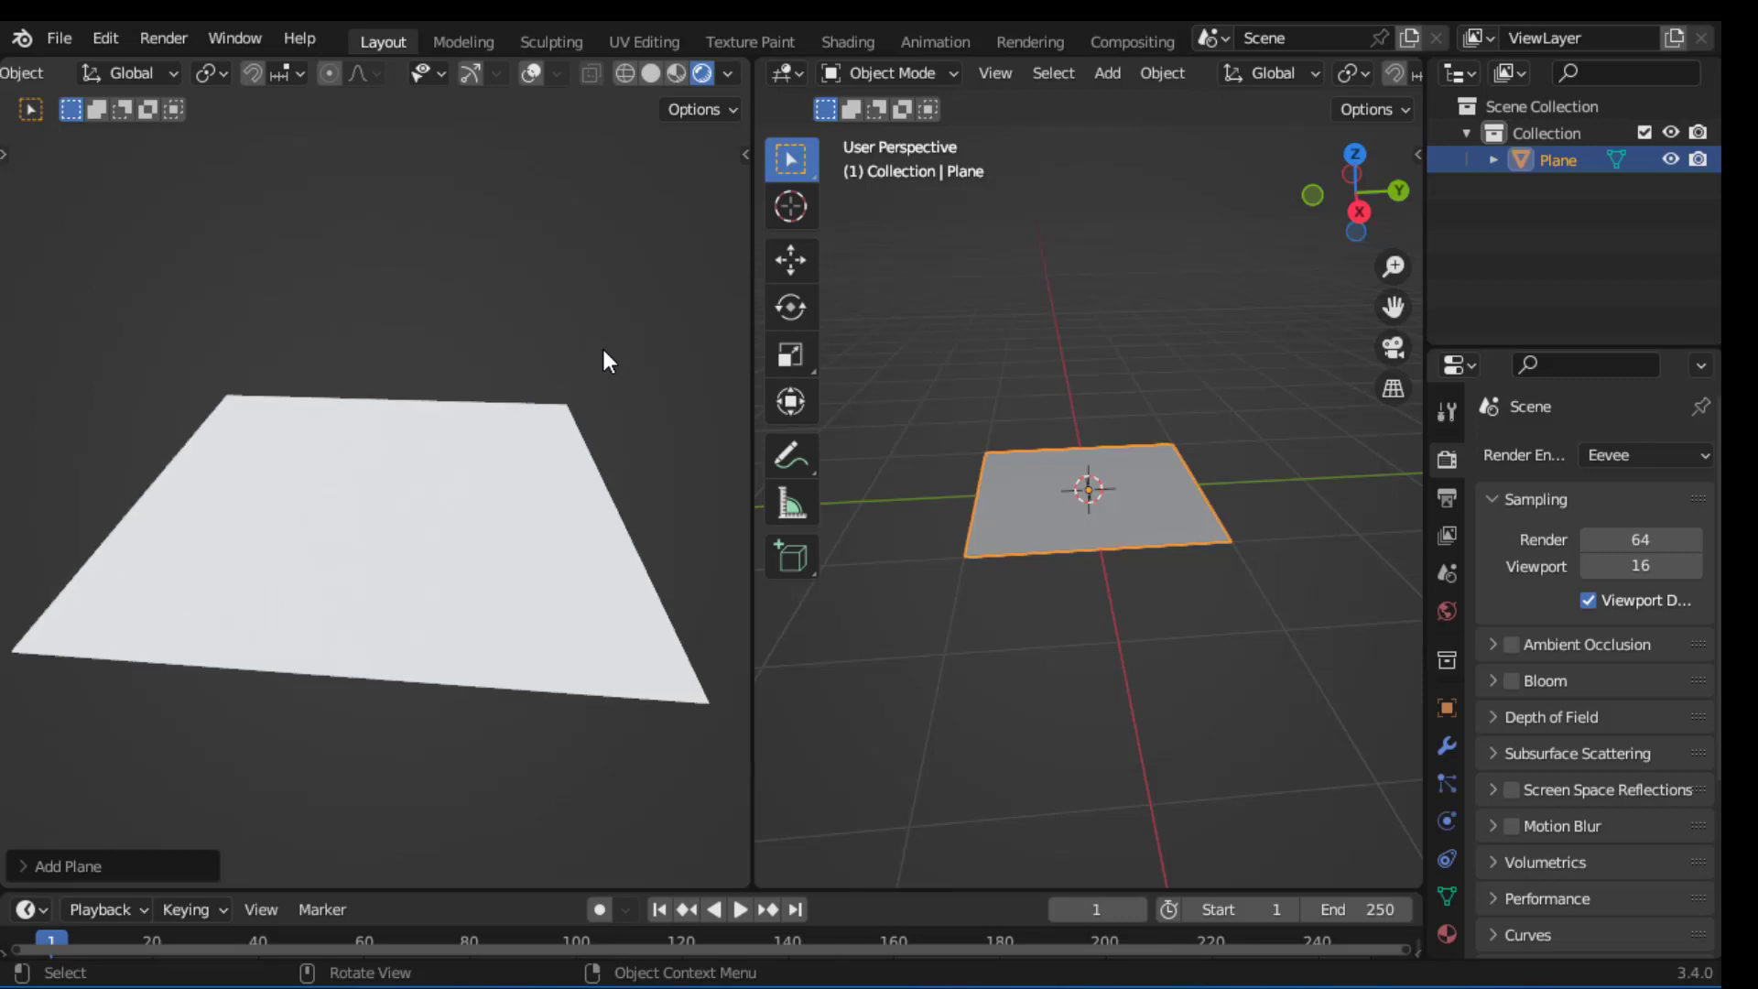
left_click(784, 73)
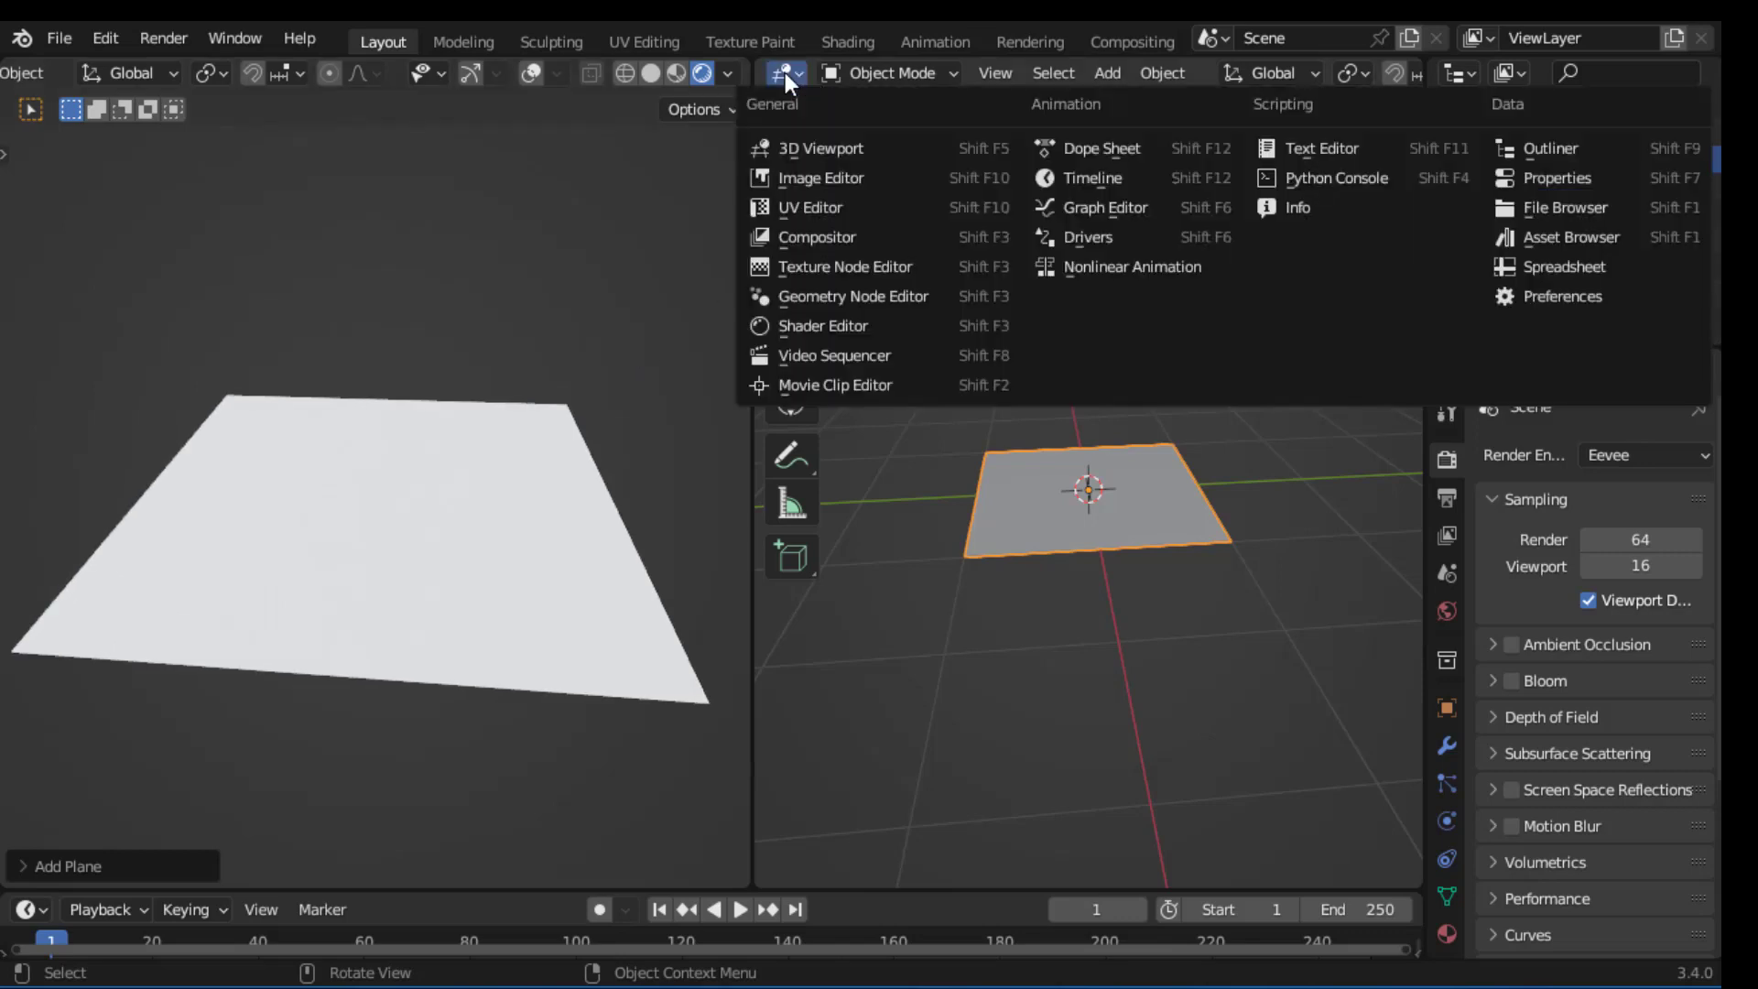
left_click(817, 327)
key("n")
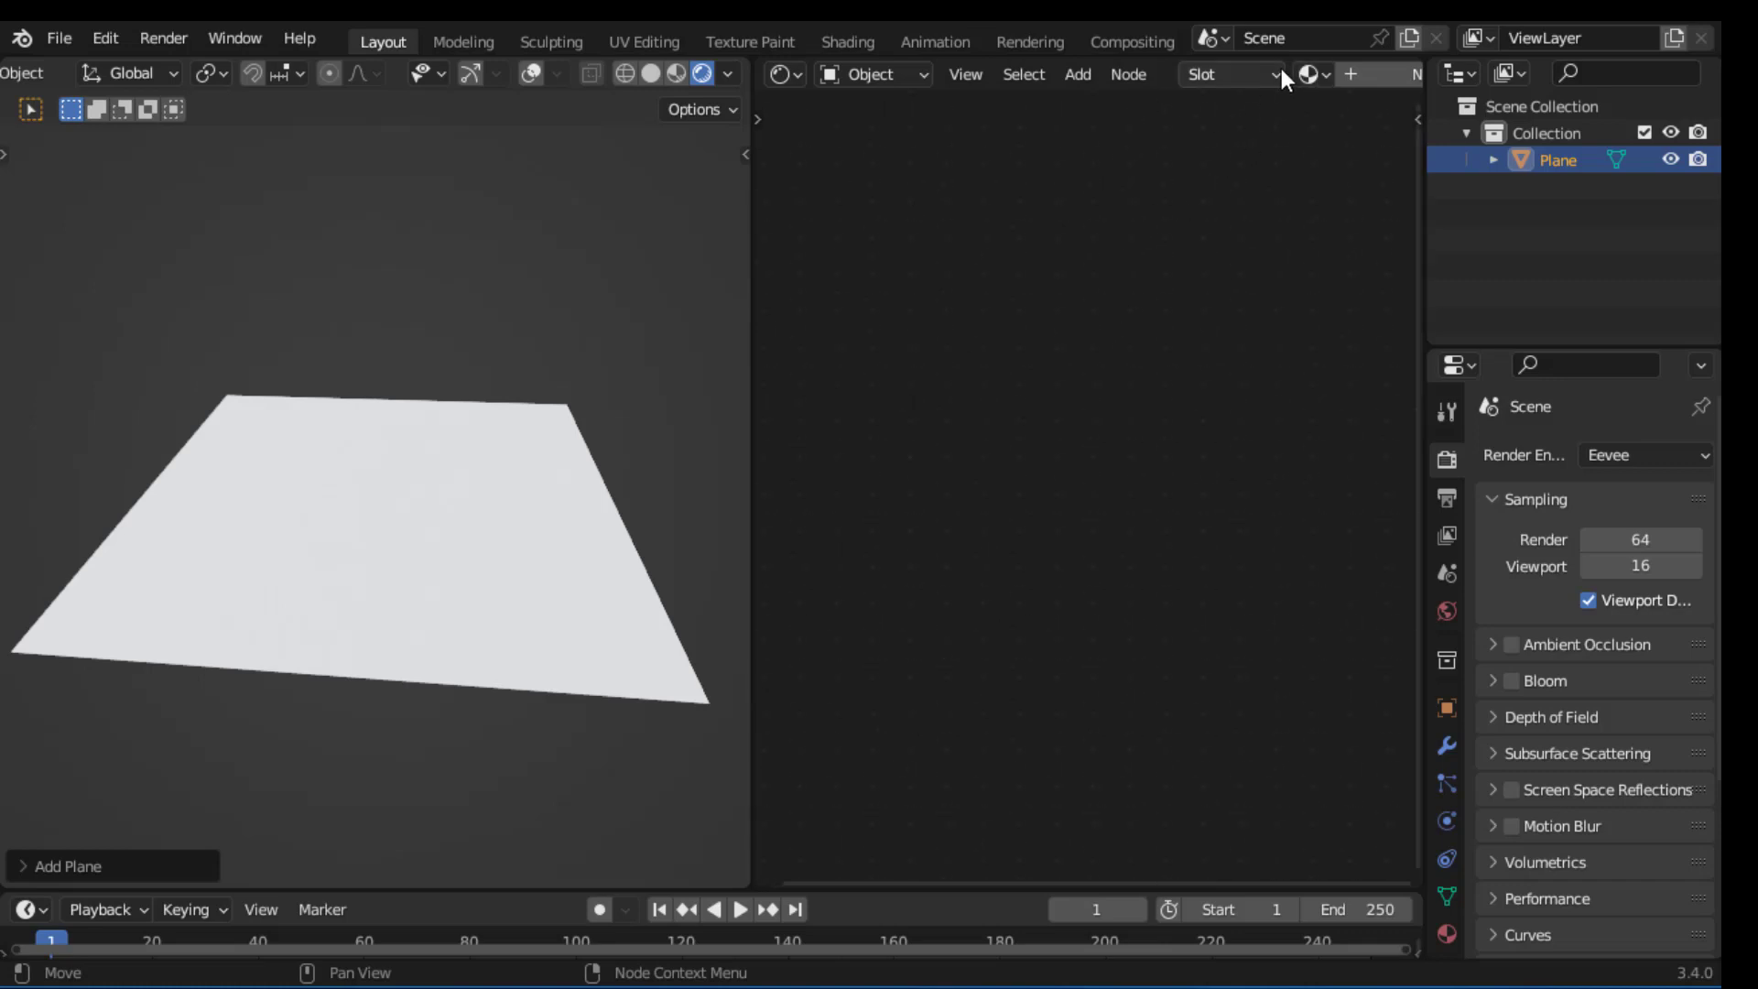
Create a new material for the plane and bring its Principled BSDF node into close view
scroll(1278, 69, "down", 5)
left_click(1230, 81)
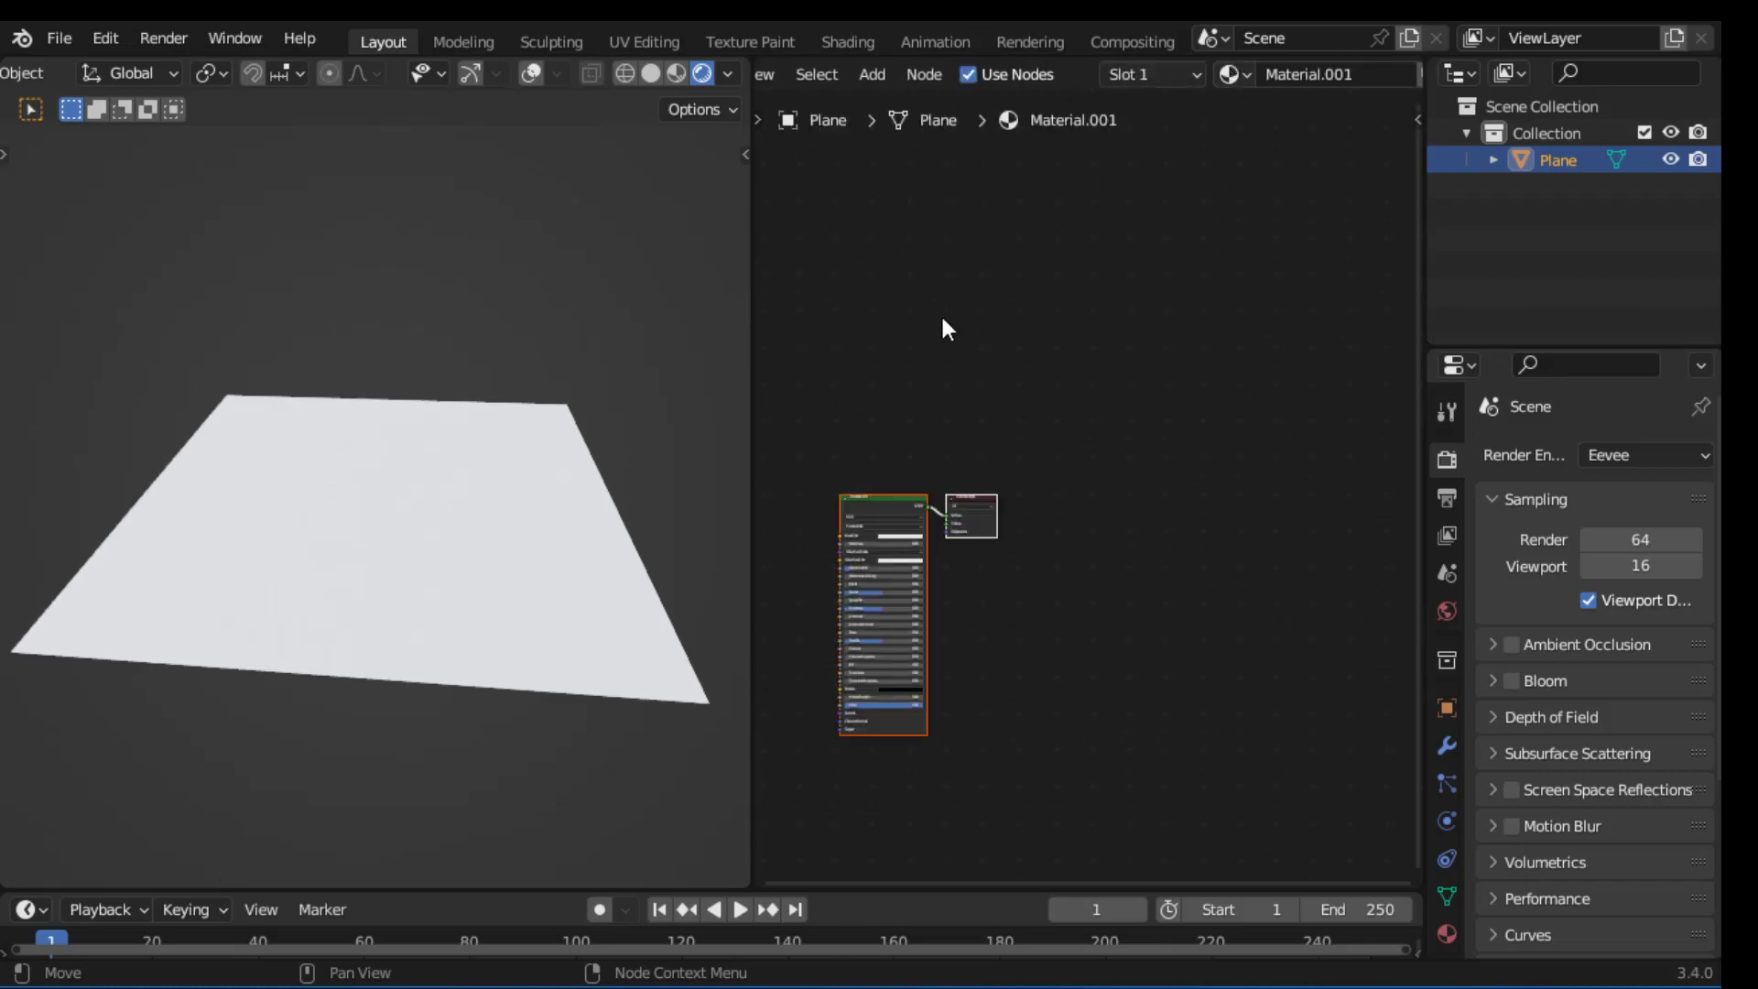
middle_click_drag(941, 314, 1084, 318)
scroll(1086, 325, "up", 2)
scroll(1062, 284, "up", 2)
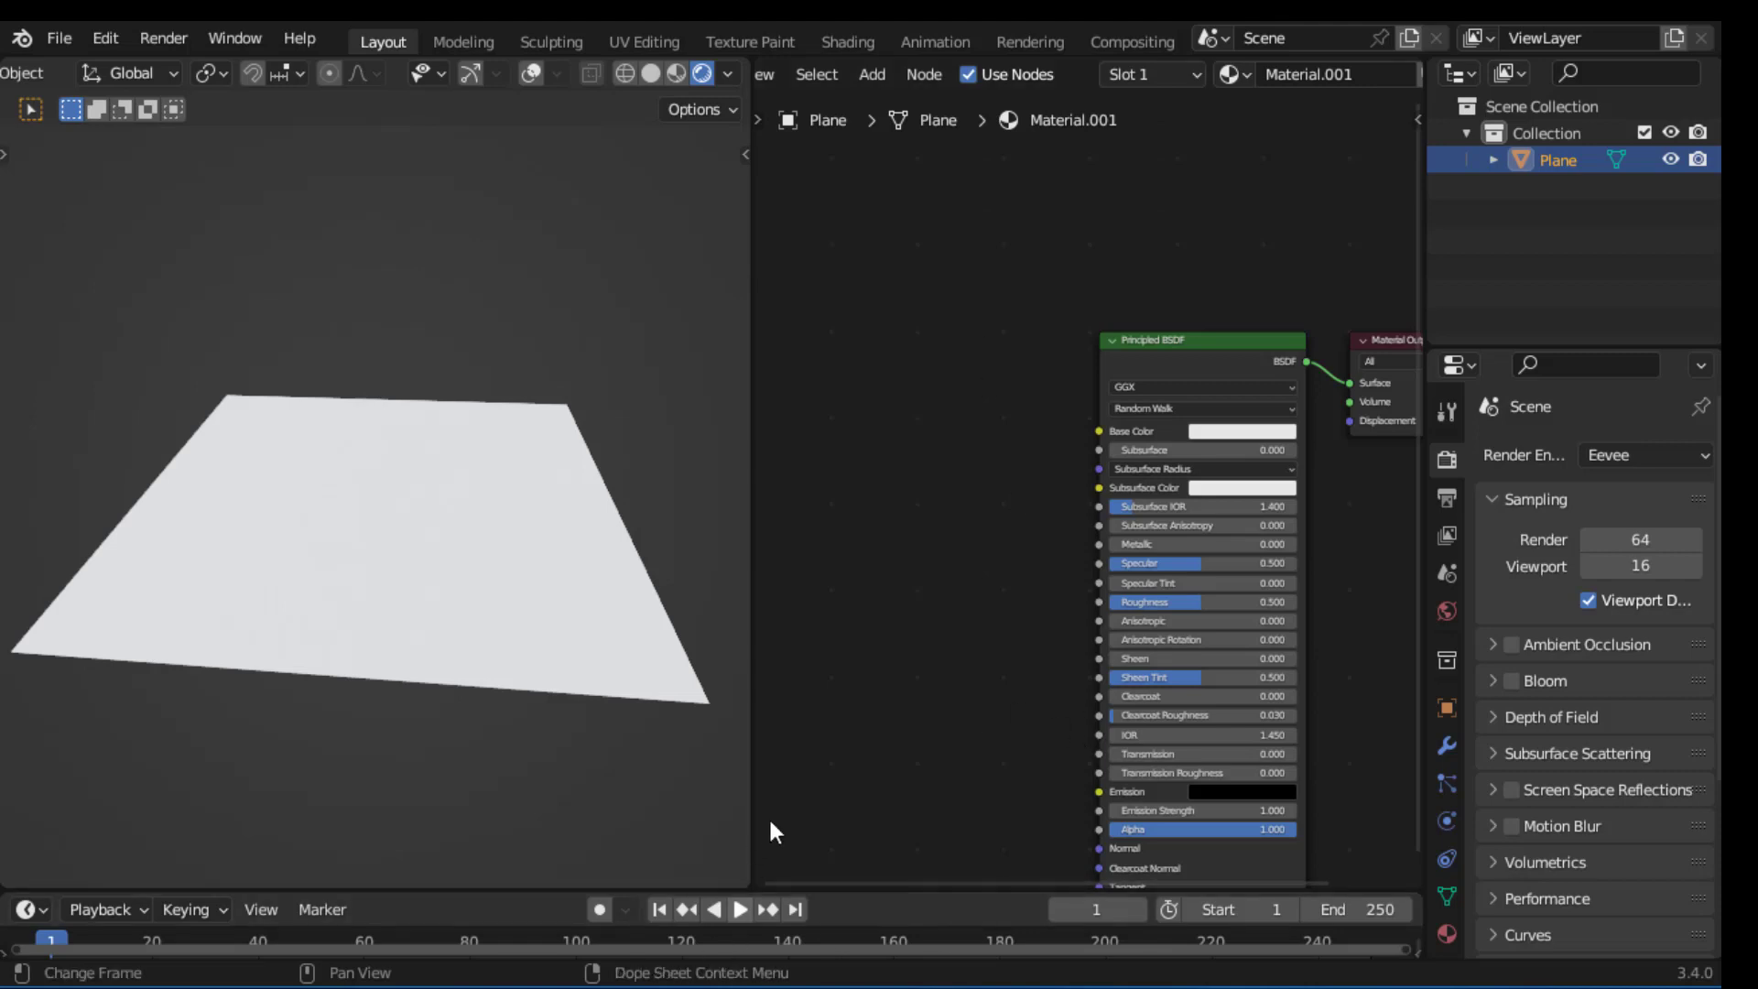
Bring the TILE BASE COLOR image from the file explorer into Blender's node graph and connect its Color to the Principled BSDF's Base Color
key("alt+Tab")
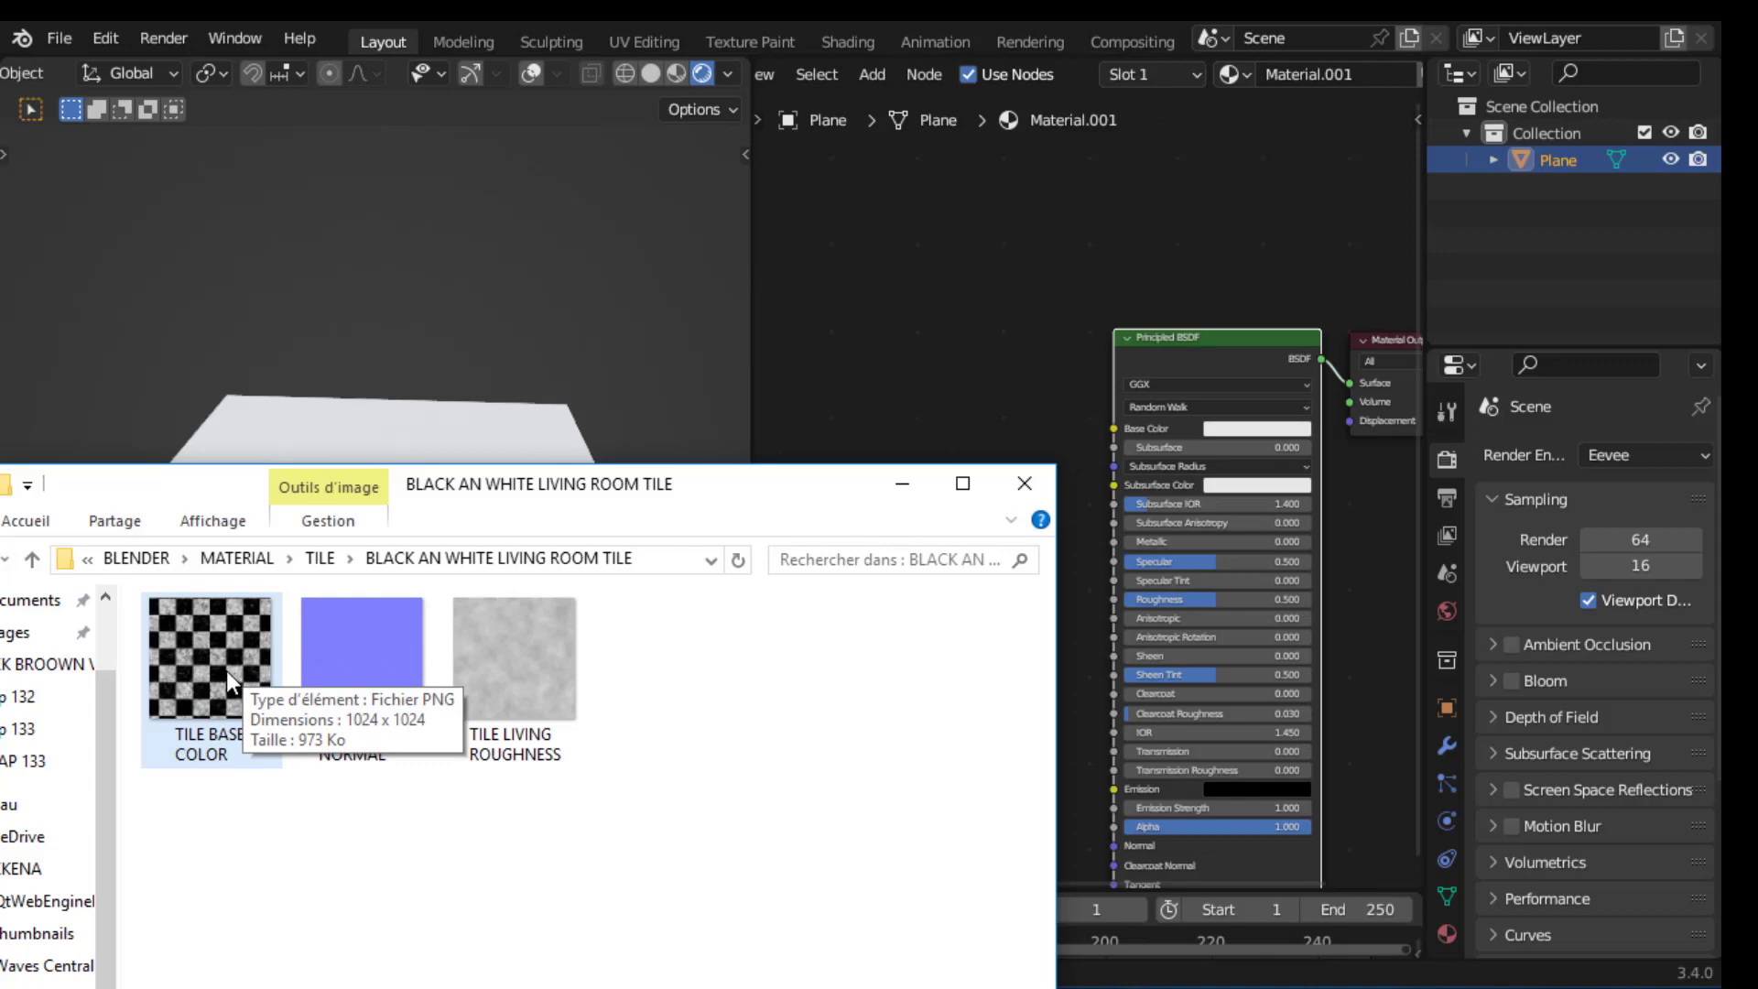
left_click_drag(226, 672, 875, 382)
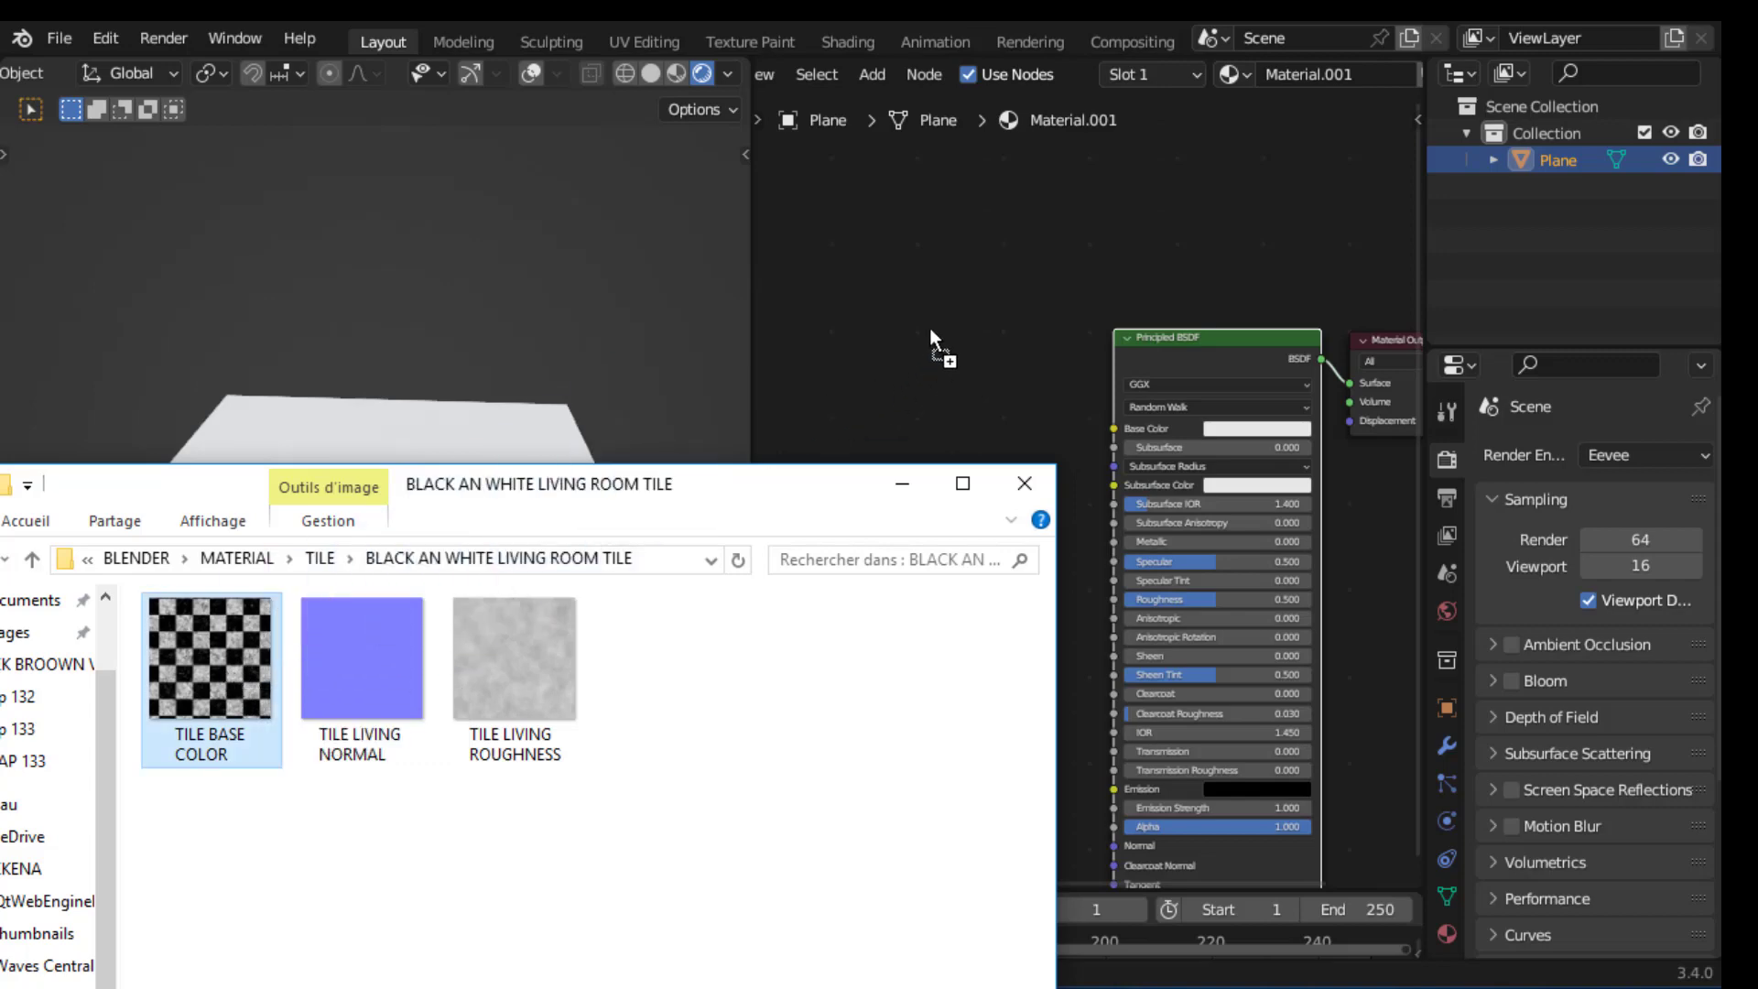
mouse_move(930, 329)
left_mouse_down()
mouse_move(998, 316)
mouse_move(928, 330)
left_mouse_up()
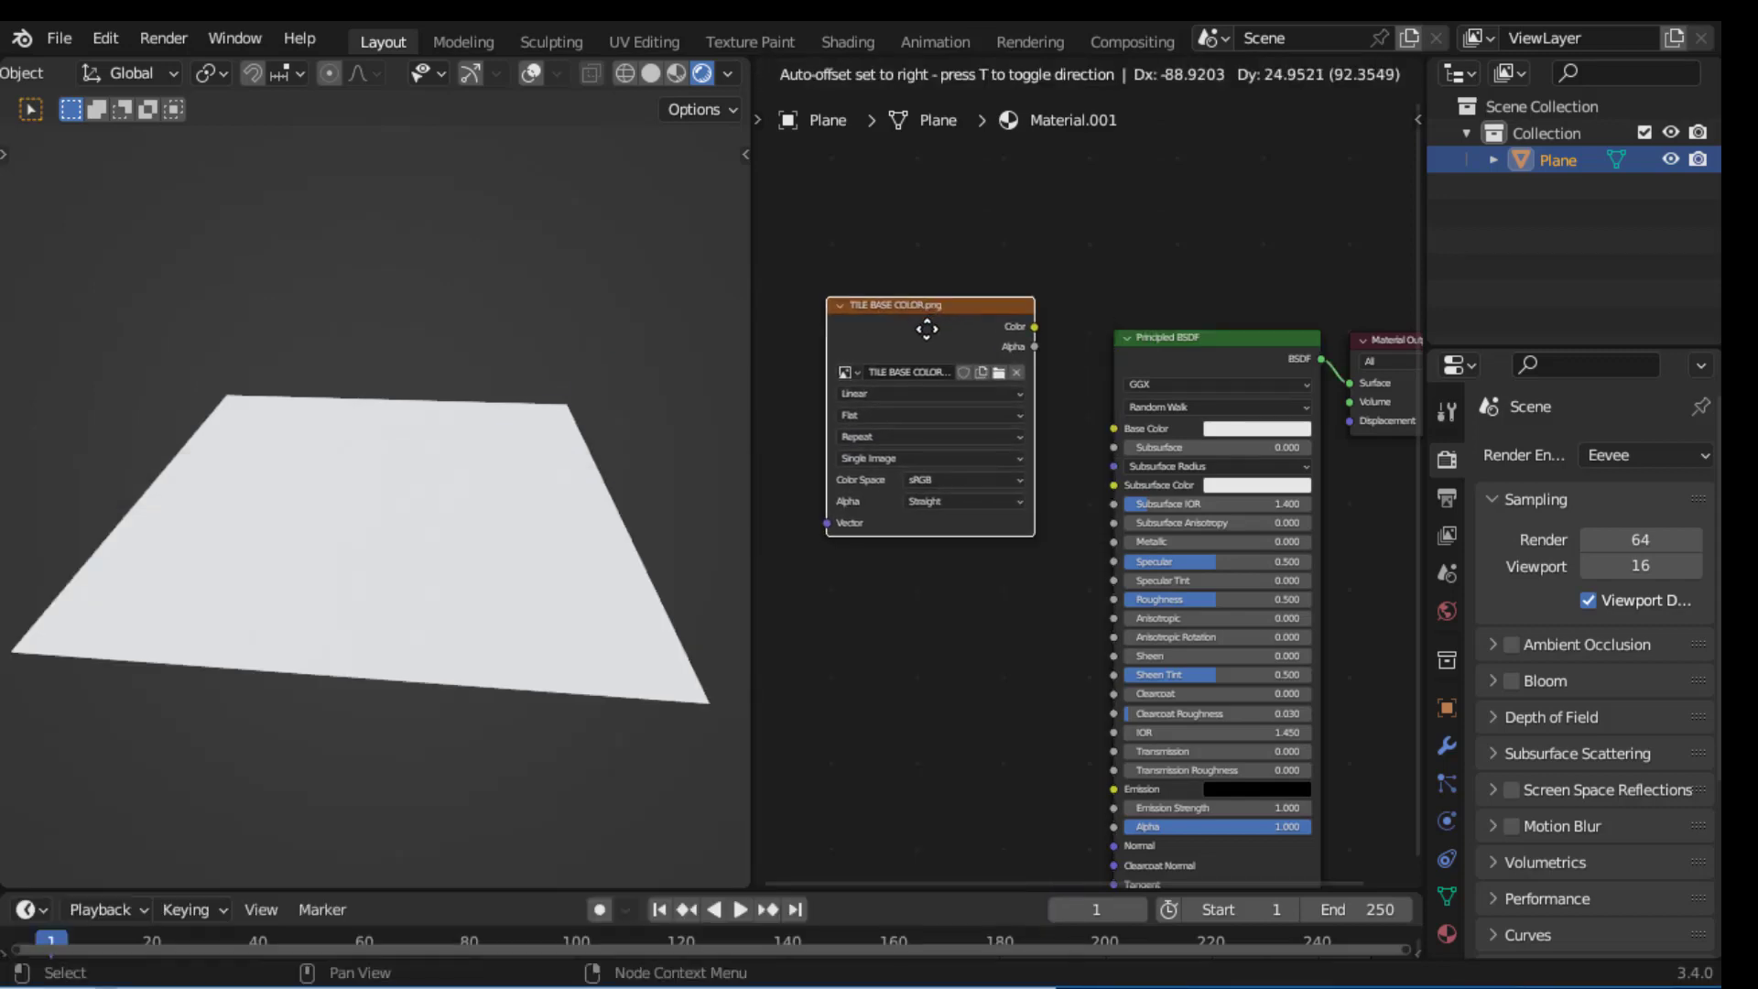
left_click(927, 330)
scroll(981, 294, "up", 1)
middle_click_drag(1024, 214, 1024, 268)
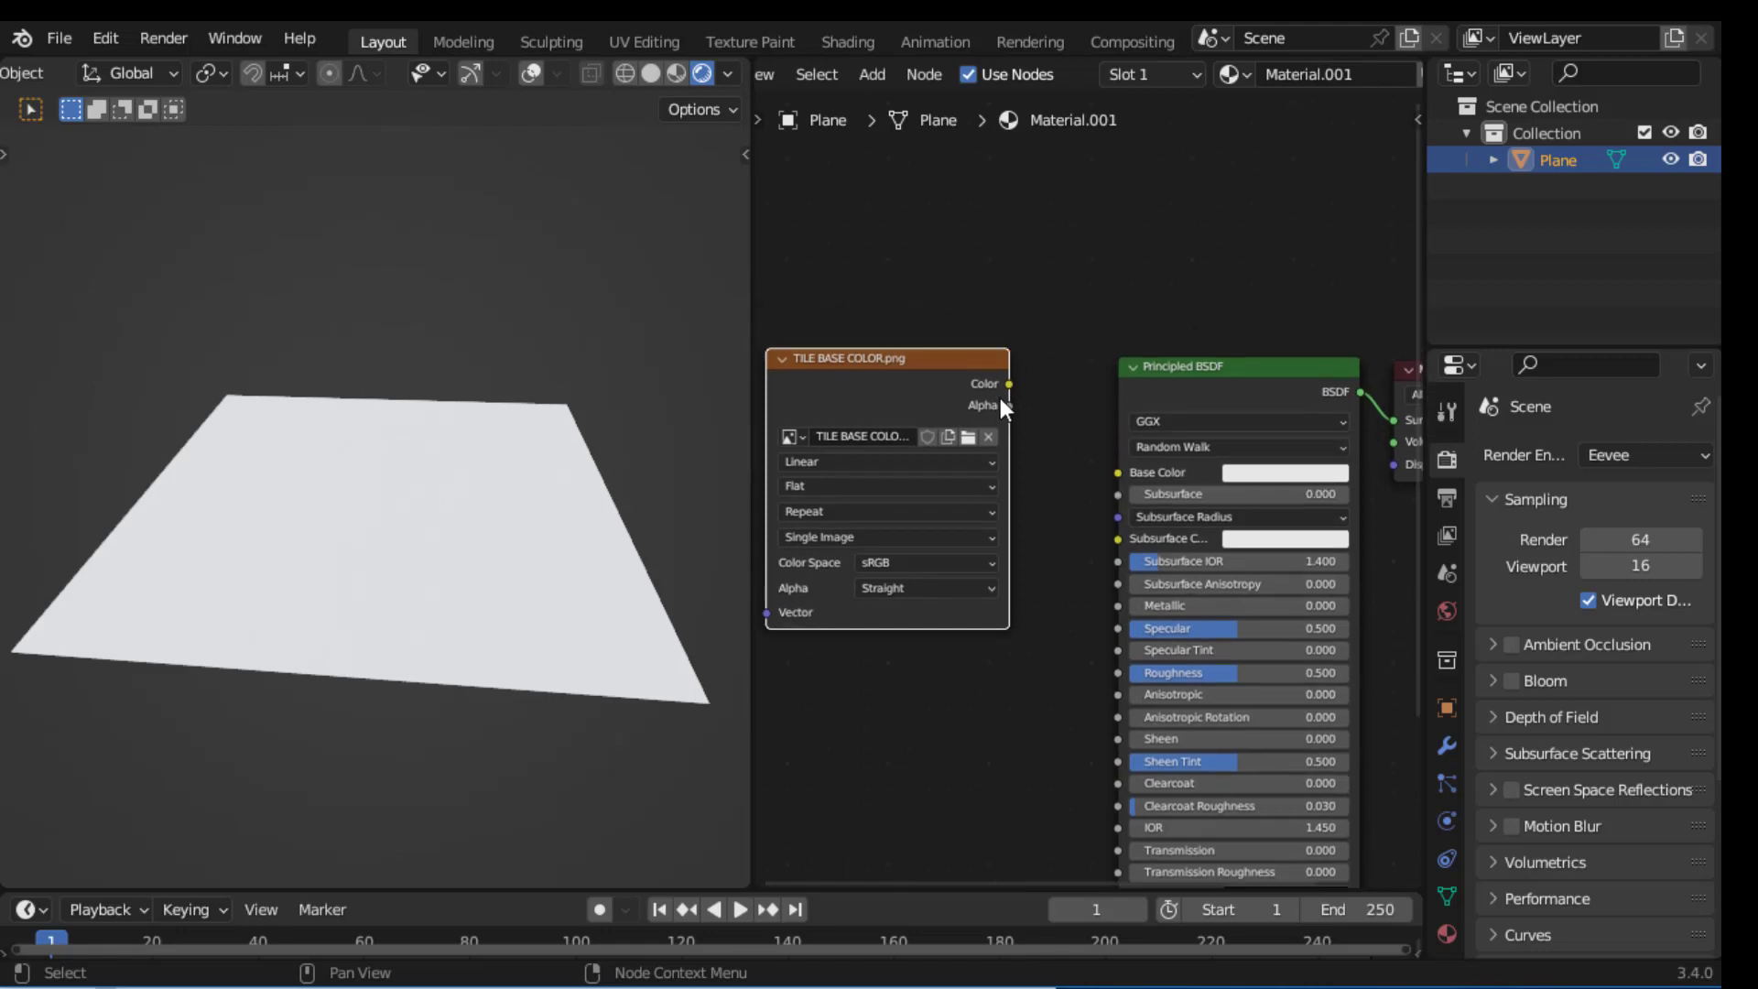
left_click_drag(1062, 447, 1117, 473)
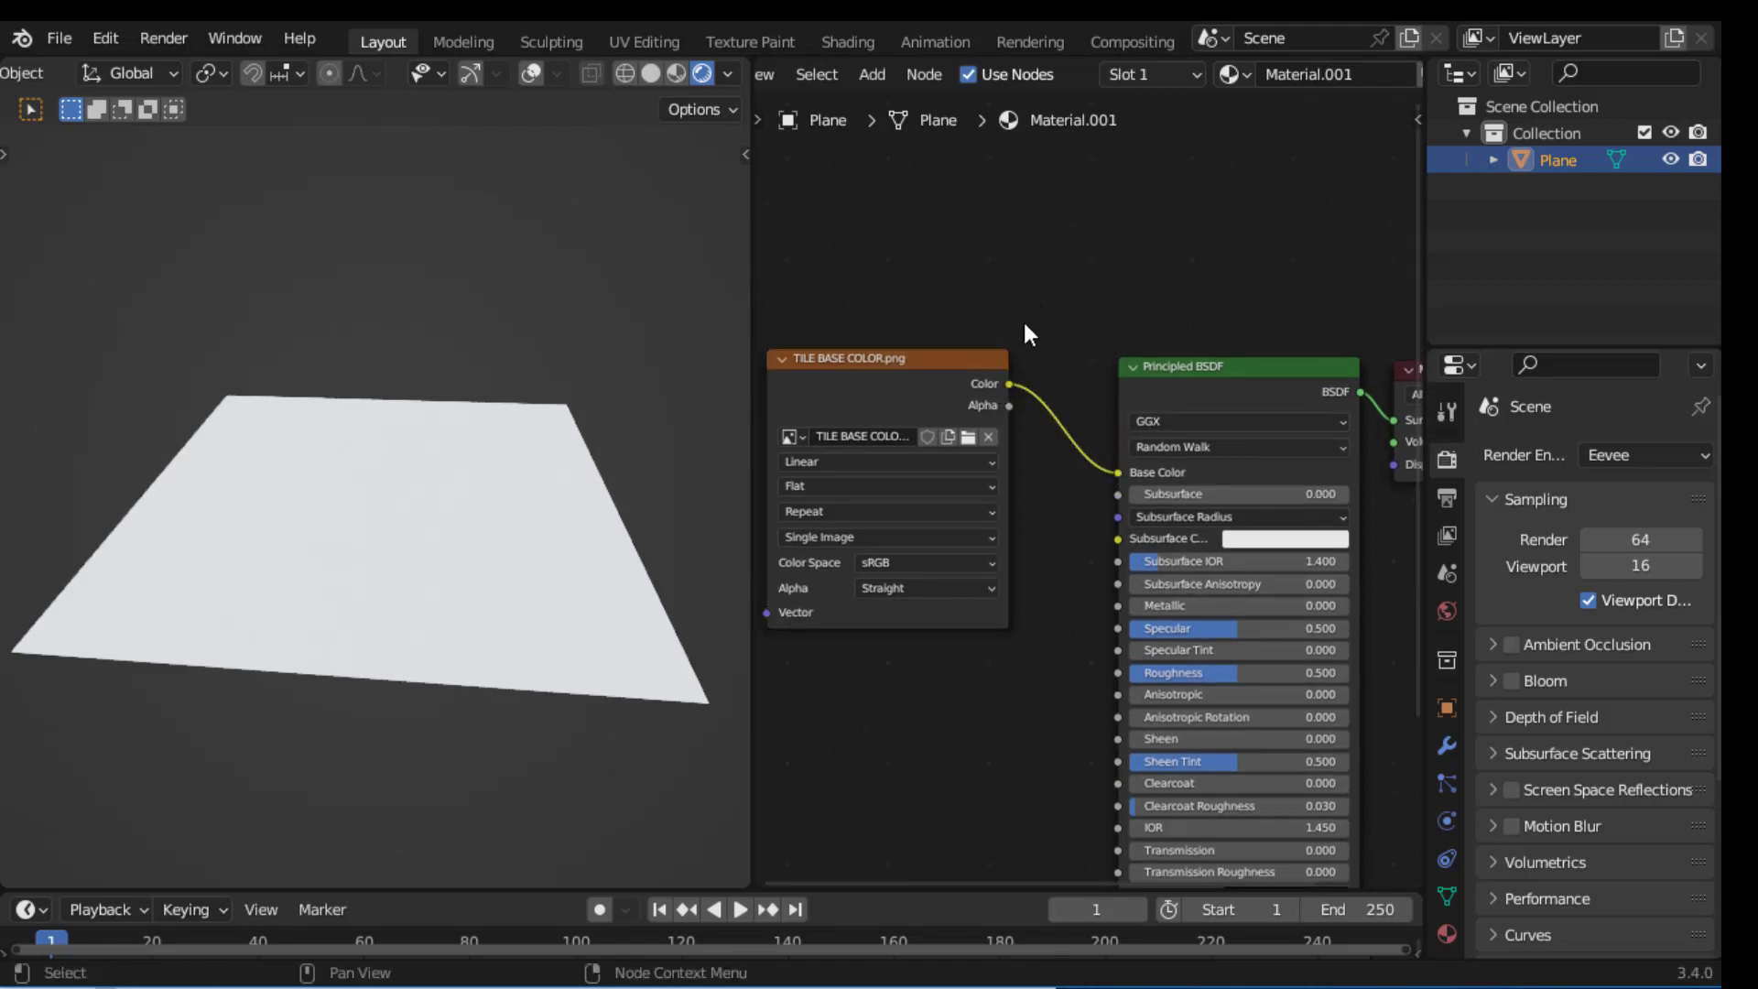
Bring the TILE LIVING ROUGHNESS image from the file explorer into the node graph and connect its Color to the Principled BSDF's Roughness
mouse_move(393, 608)
middle_mouse_down()
mouse_move(522, 610)
mouse_move(310, 623)
mouse_move(227, 602)
mouse_move(249, 581)
mouse_move(431, 591)
mouse_move(388, 645)
mouse_move(355, 595)
mouse_move(370, 612)
middle_mouse_up()
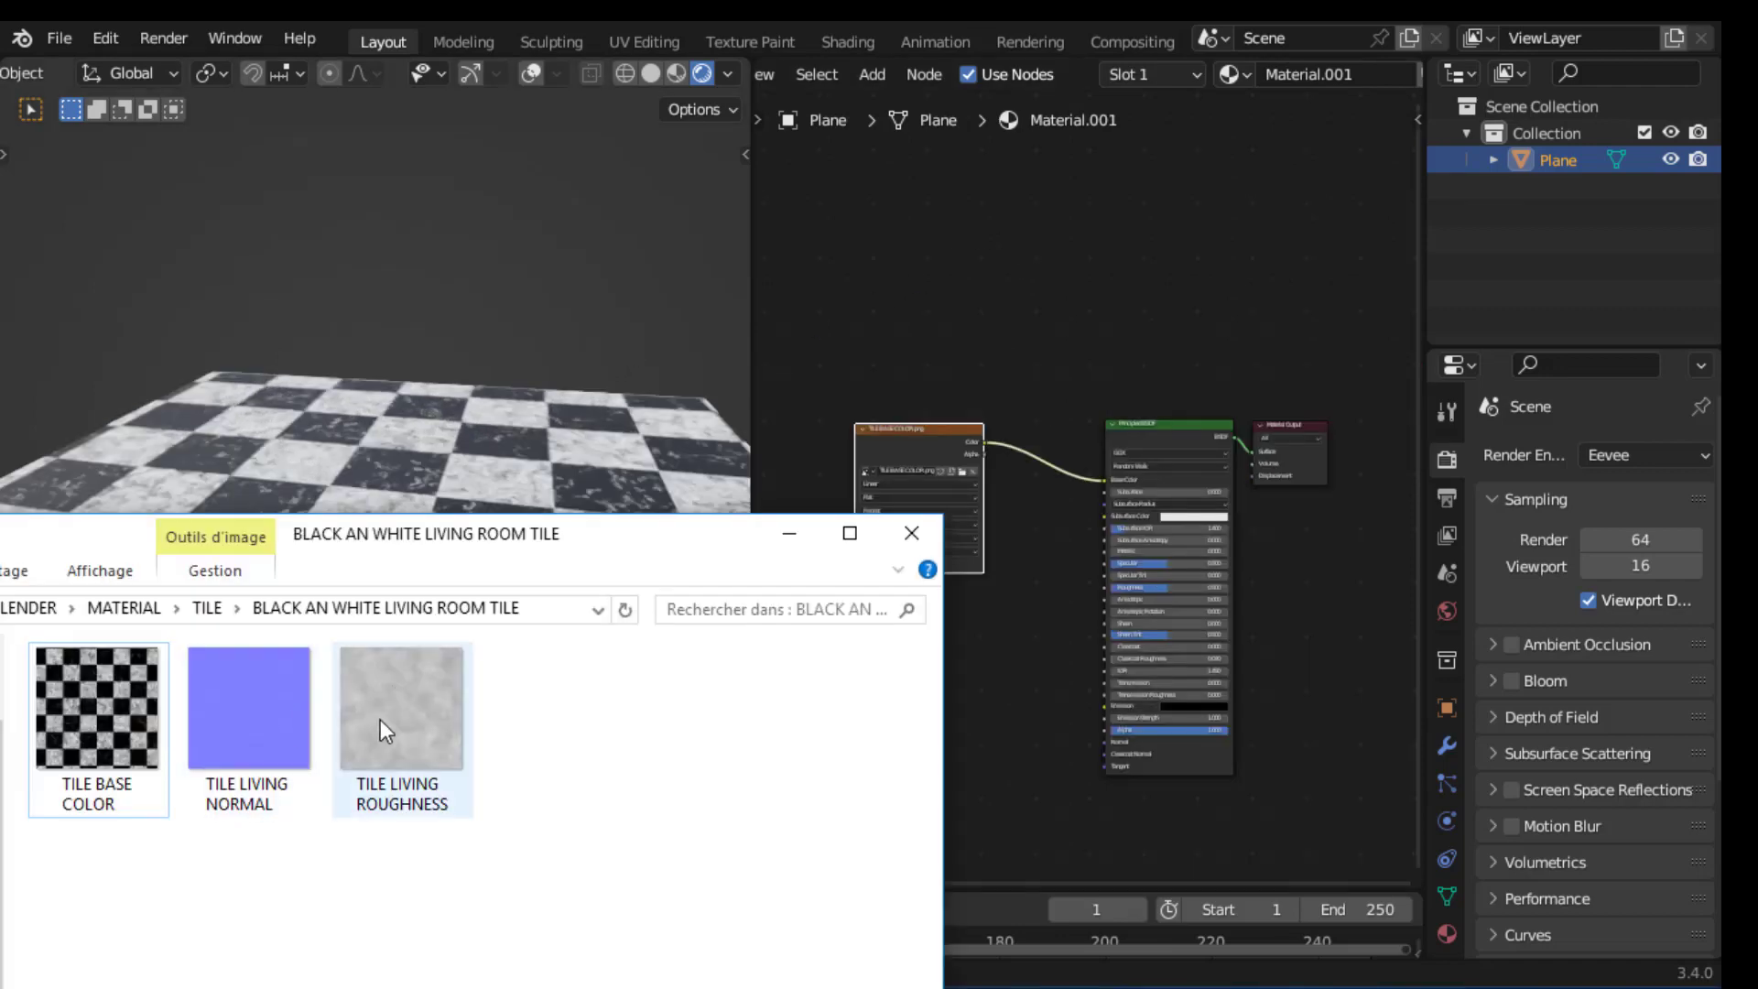
left_click_drag(381, 718, 910, 628)
scroll(1035, 641, "up", 1)
left_click(1017, 600)
scroll(998, 591, "up", 1)
scroll(998, 590, "up", 1)
left_click_drag(918, 695, 1113, 646)
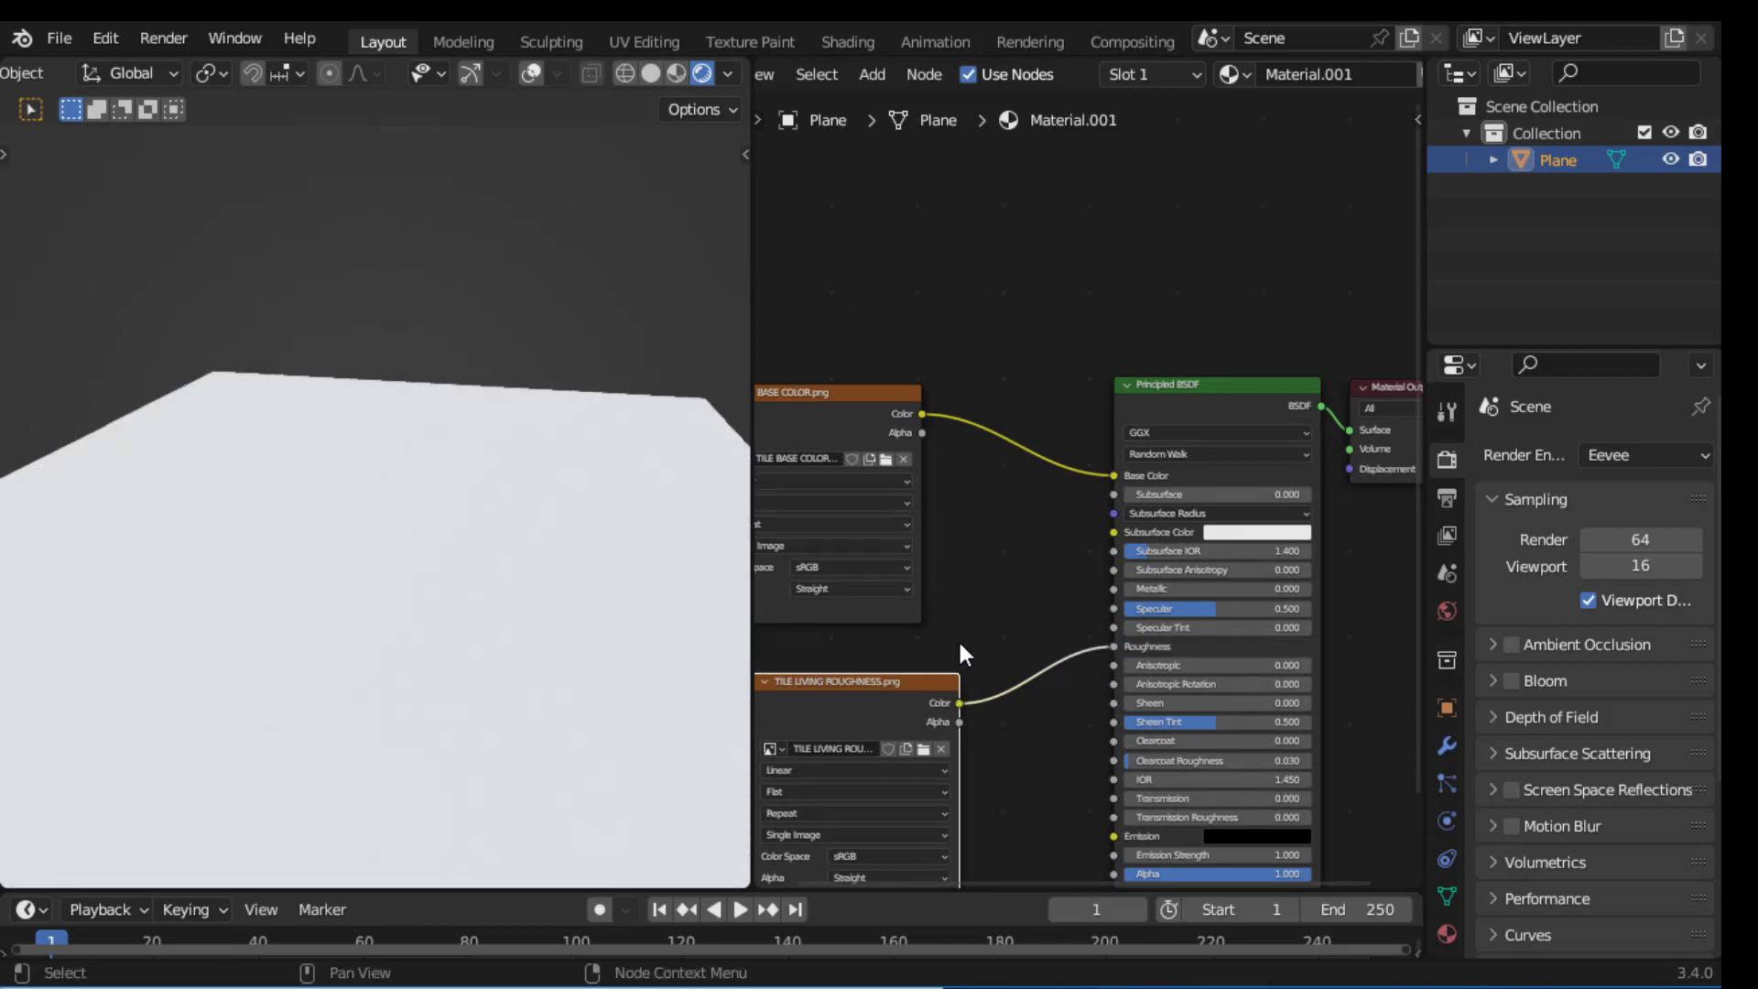
Insert a ColorRamp node between the TILE LIVING ROUGHNESS texture and the Principled BSDF's Roughness input
middle_click_drag(591, 695, 514, 629)
scroll(547, 684, "up", 2)
scroll(541, 606, "down", 2)
scroll(542, 609, "up", 2)
scroll(568, 667, "up", 2)
middle_click_drag(515, 629, 513, 626)
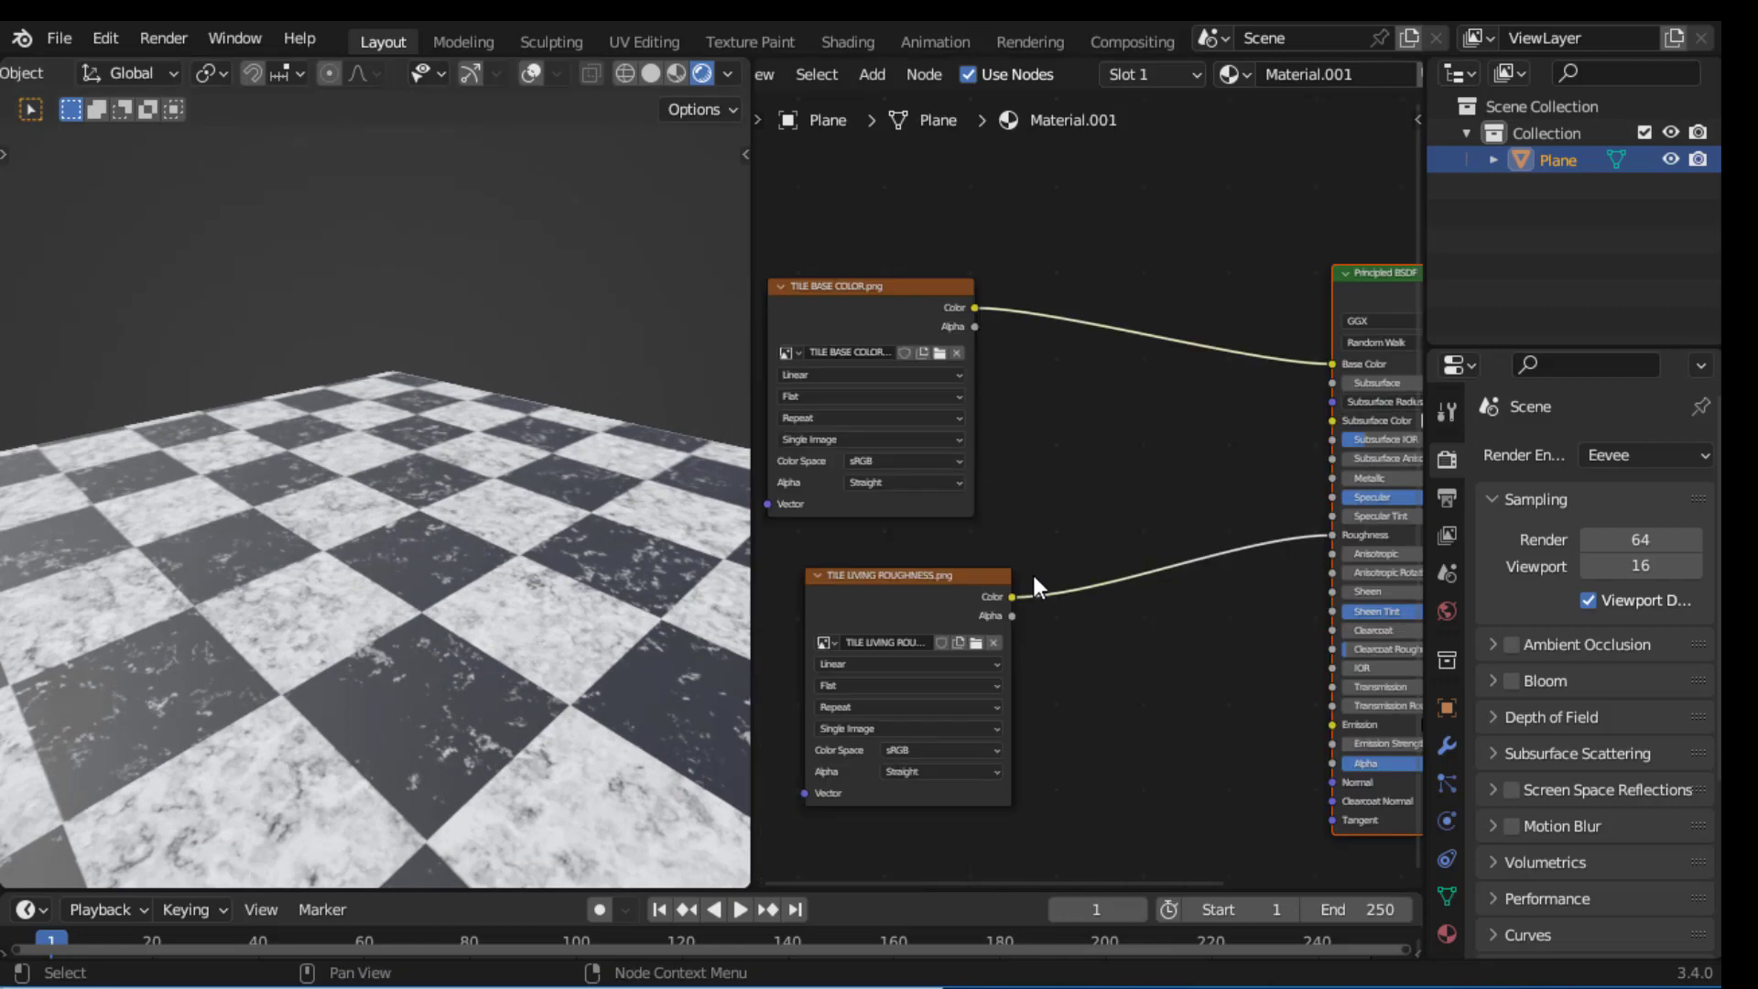
key("shift+a")
left_click(1069, 509)
type("COLOR")
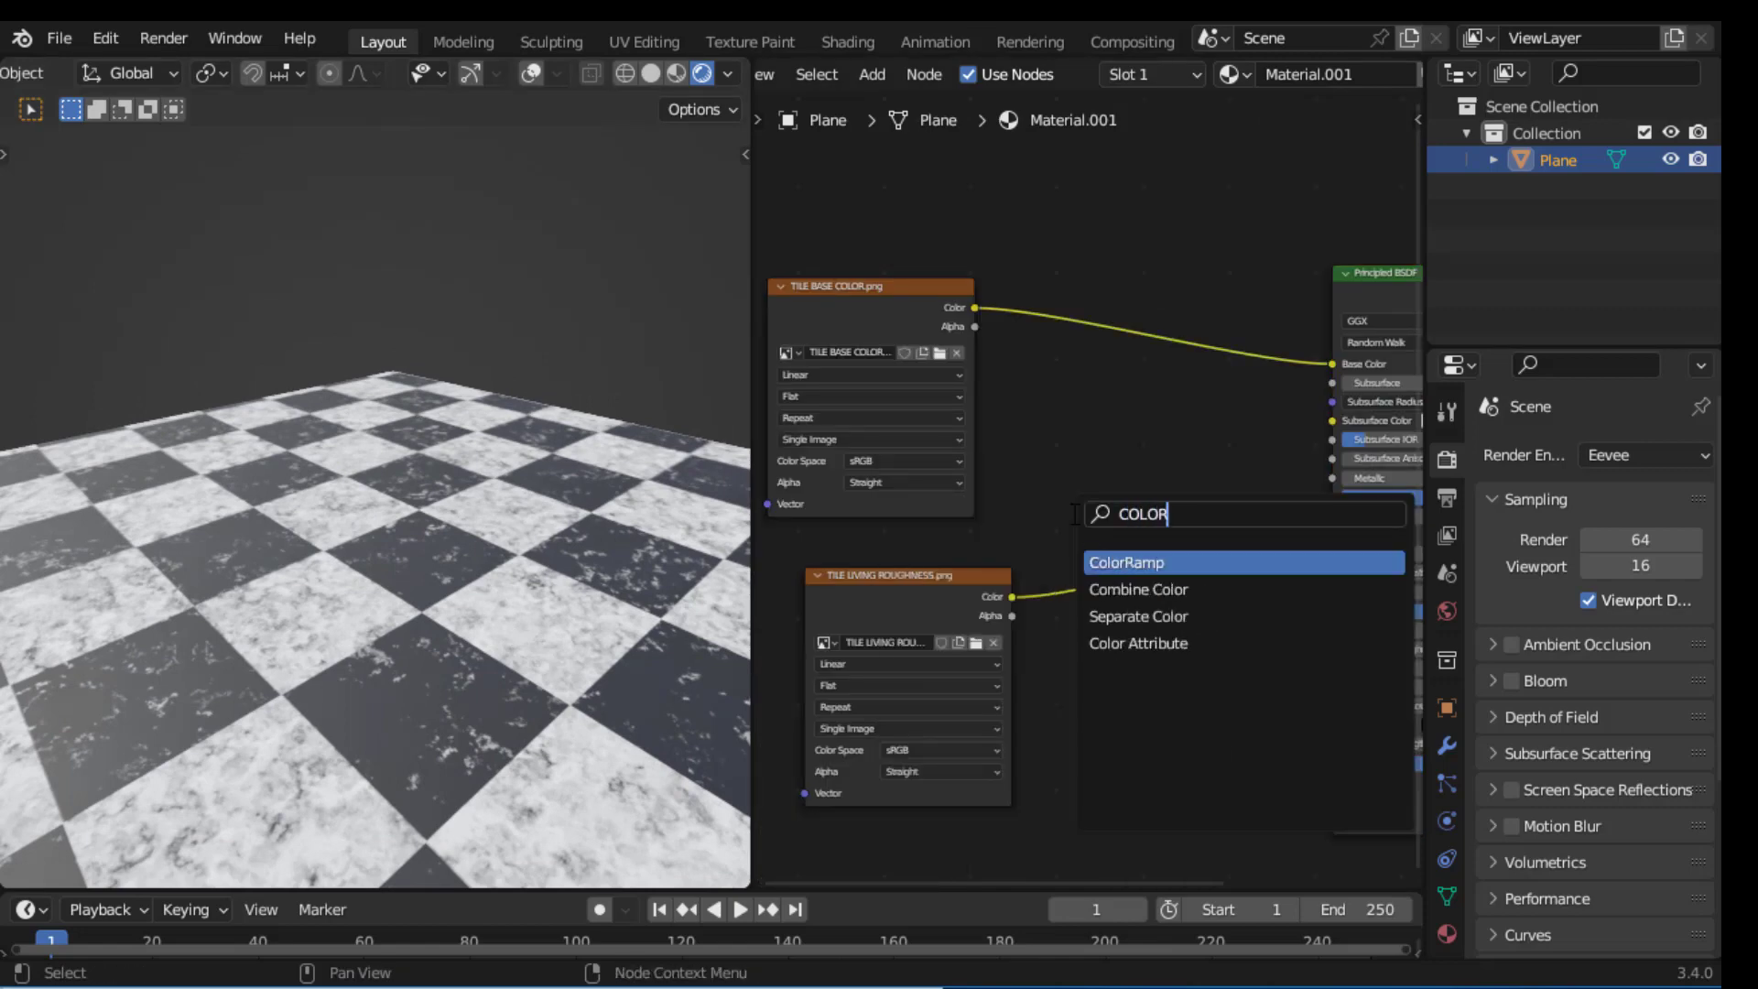
left_click(1138, 558)
left_click(1136, 571)
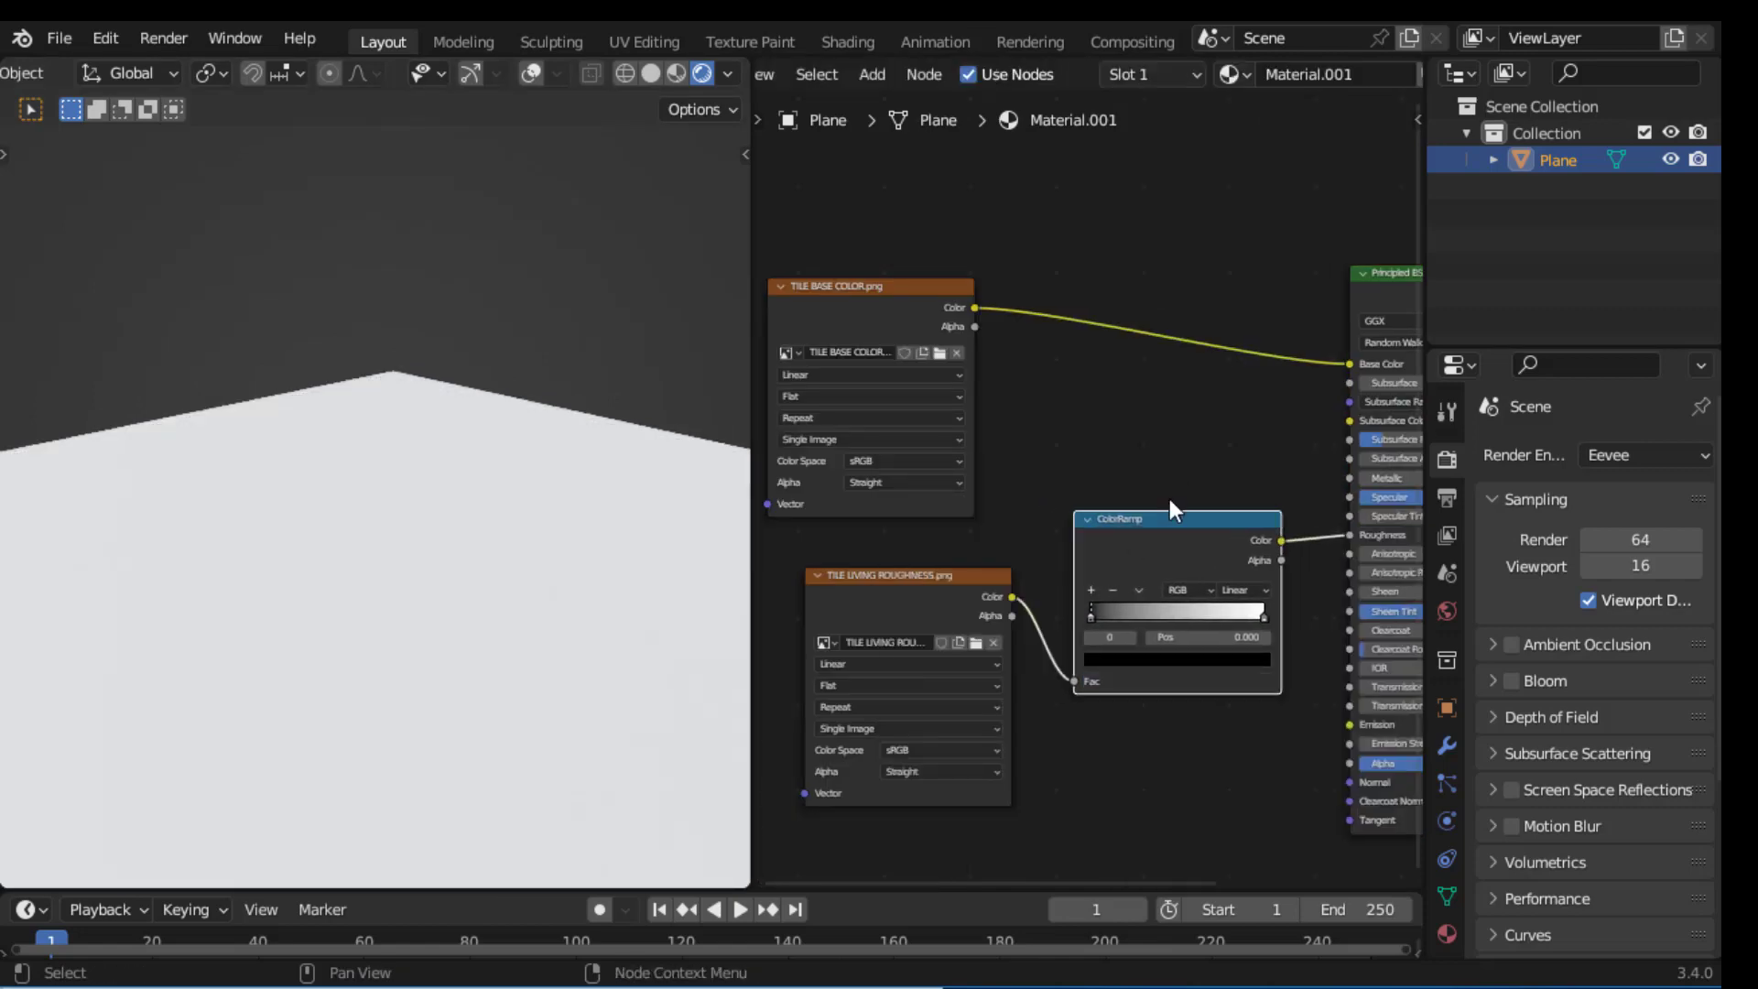
Darken the ColorRamp's white stop at position 1.000 to a medium gray
scroll(1315, 698, "up", 2)
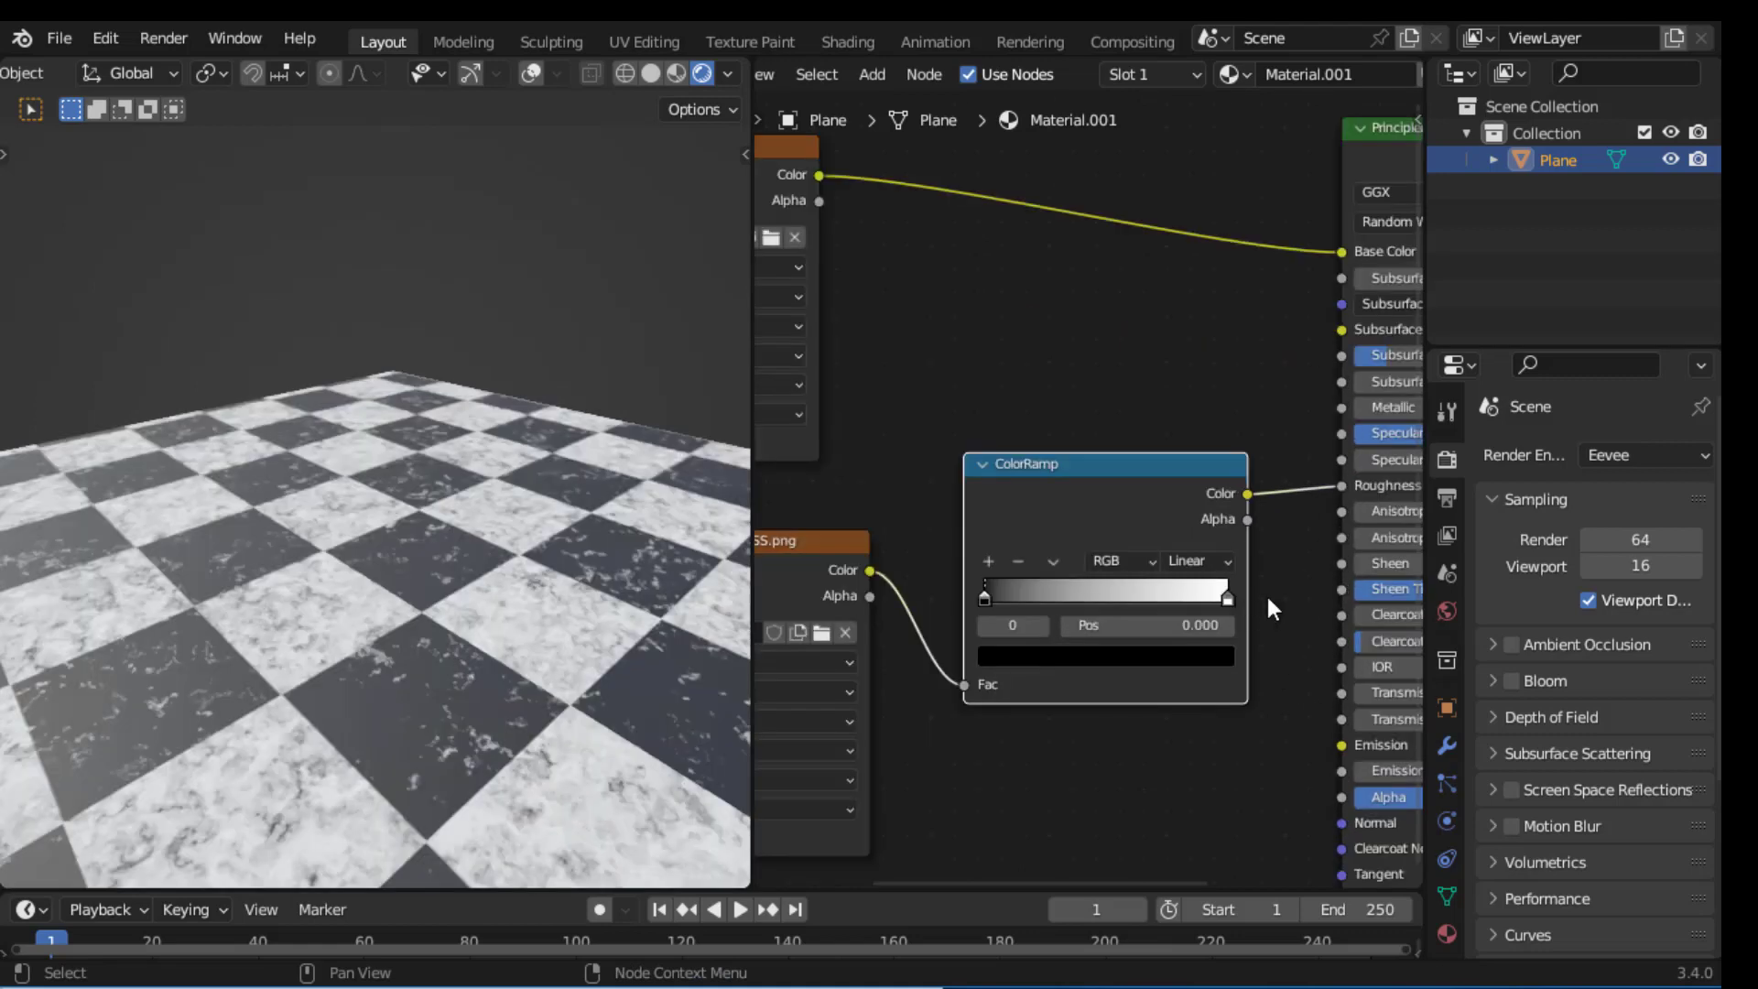
left_click(1229, 600)
left_click(1196, 652)
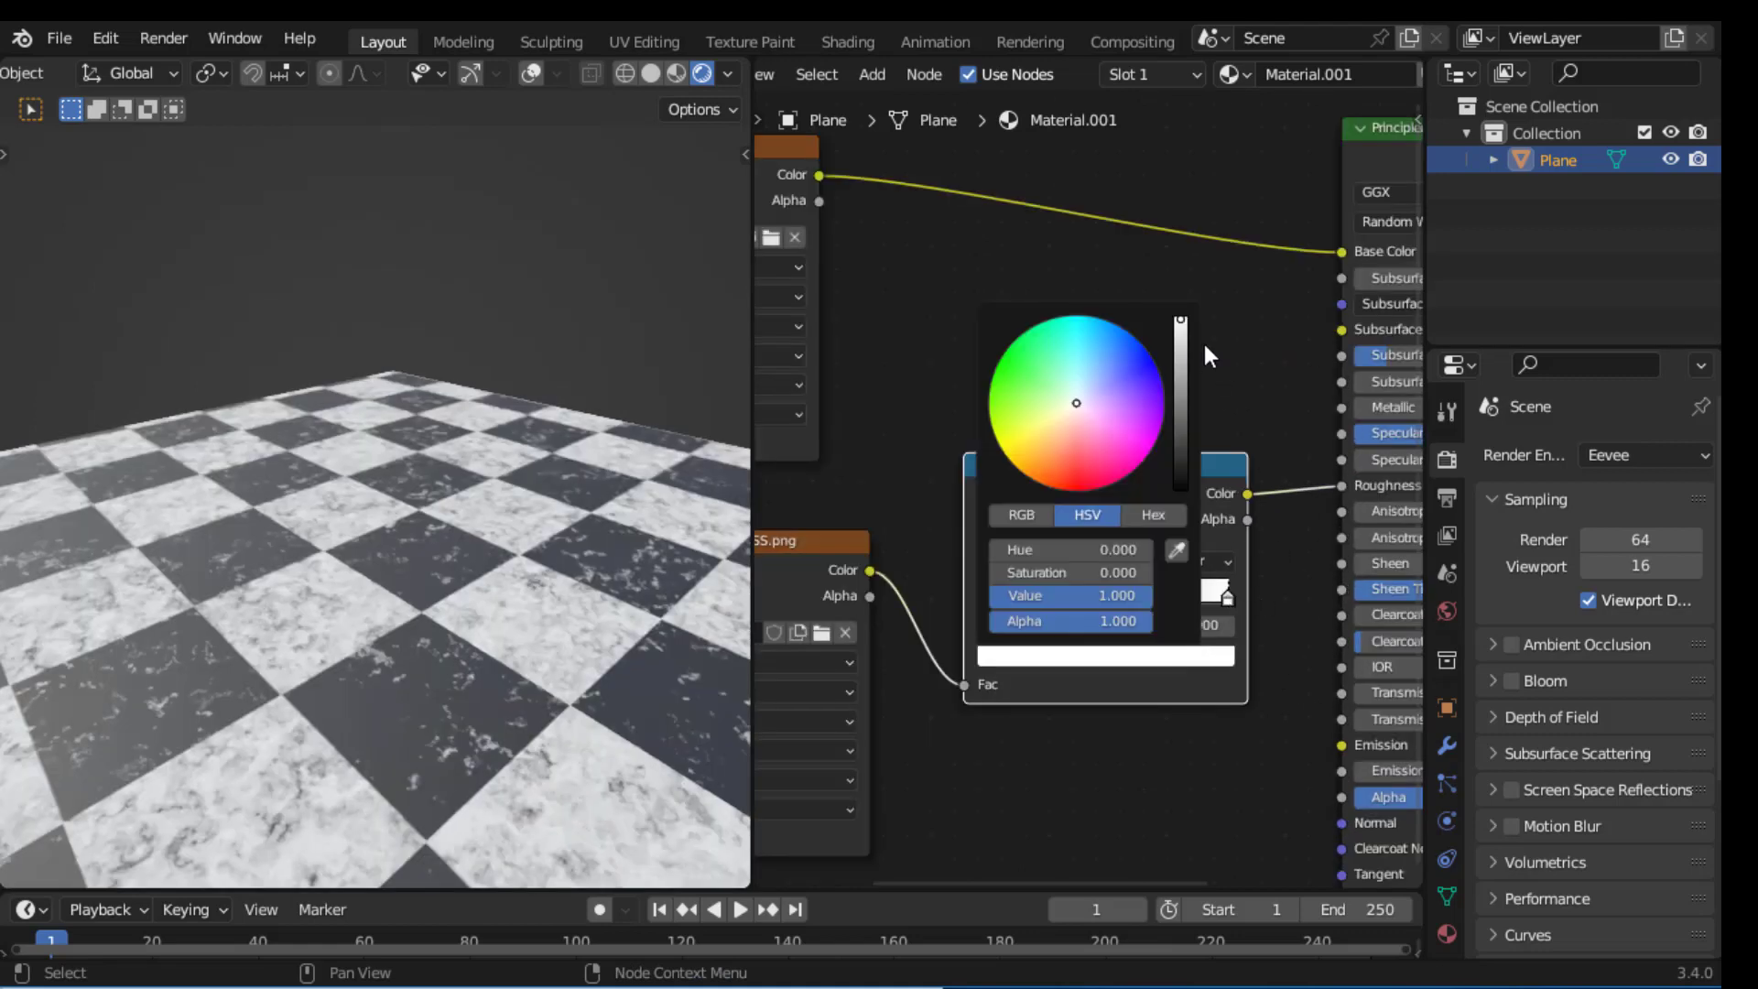
left_click_drag(1179, 322, 1181, 388)
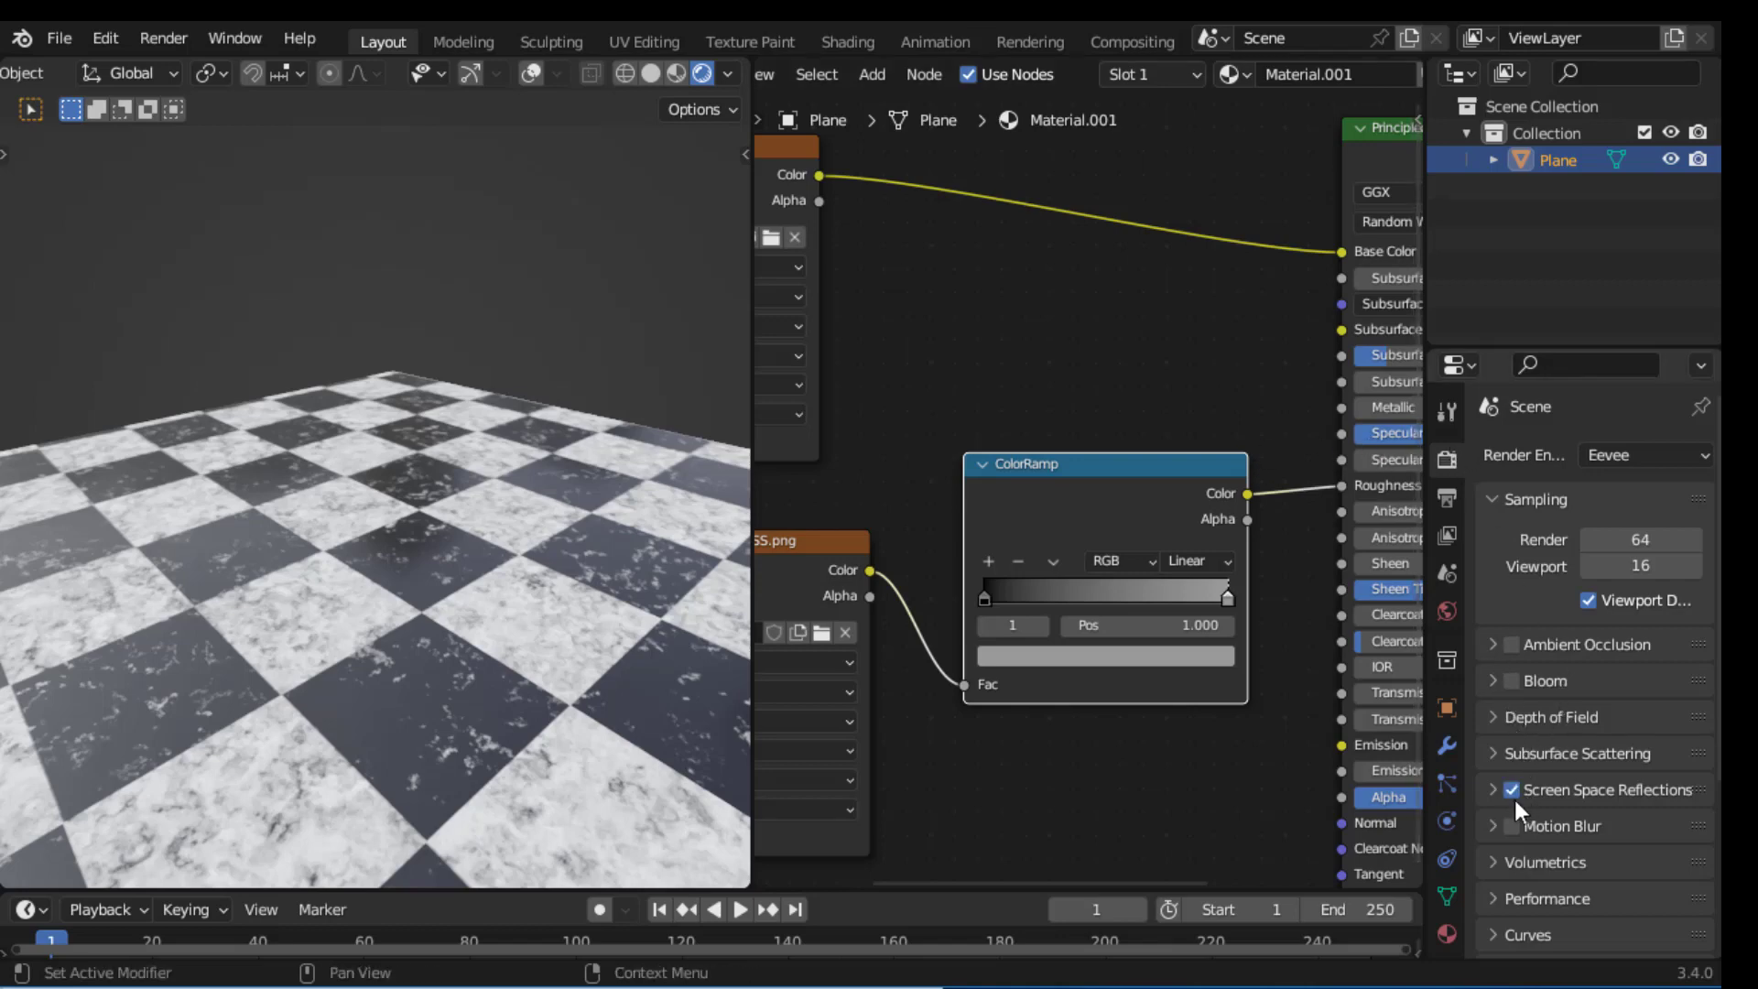
Enable Bloom and Ambient Occlusion in the Eevee render settings
left_click(1512, 682)
left_click(1512, 645)
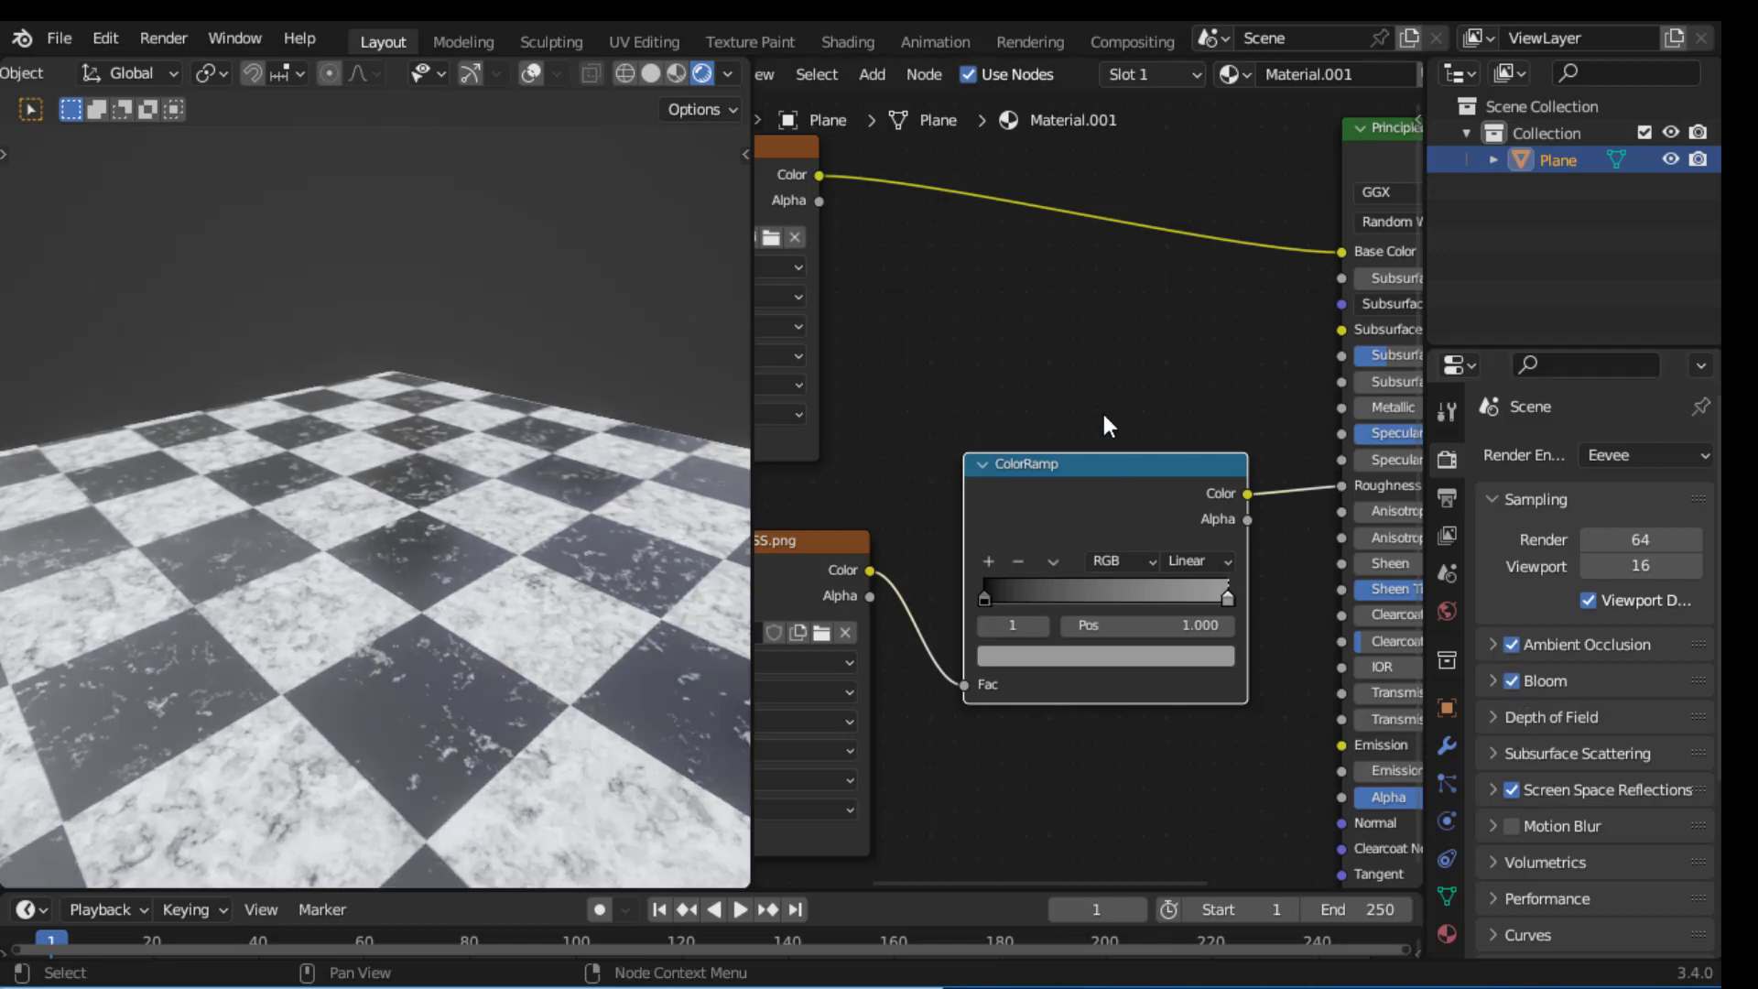
Darken the ColorRamp's gray end stop further, to a value of about 0.2, for a glossier floor
left_click(1105, 656)
mouse_move(1180, 414)
left_mouse_down()
mouse_move(1180, 449)
mouse_move(1180, 404)
left_mouse_up()
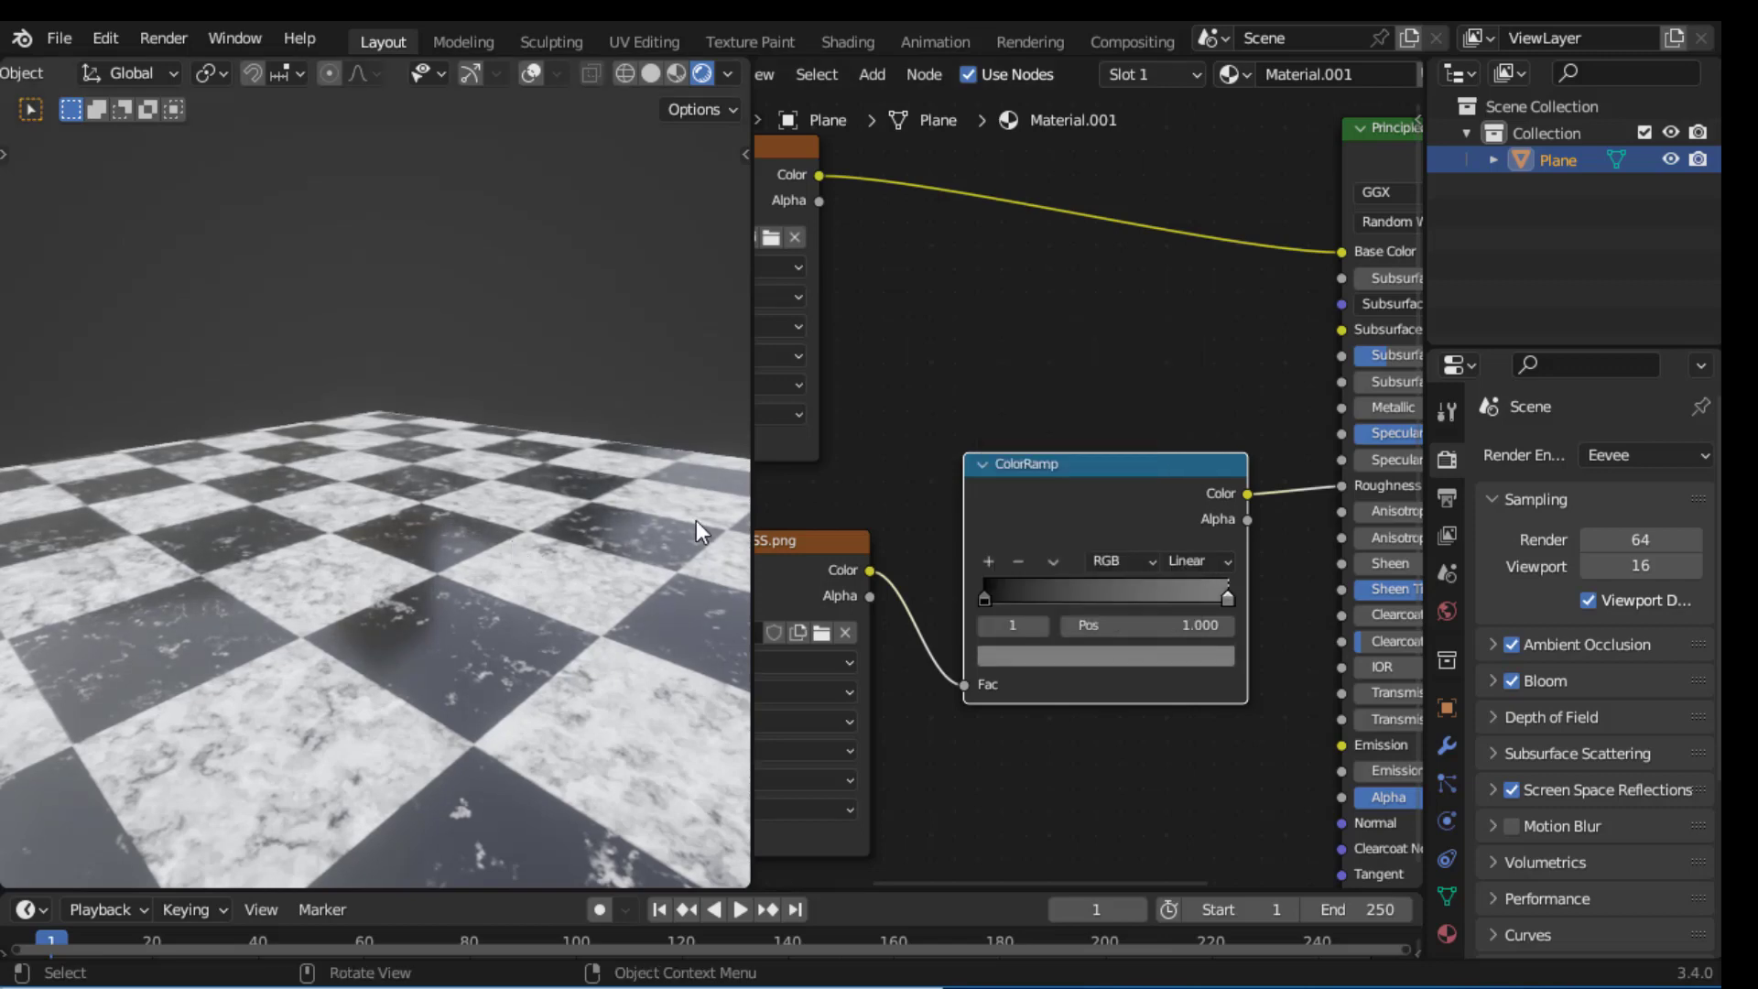
left_click(1151, 664)
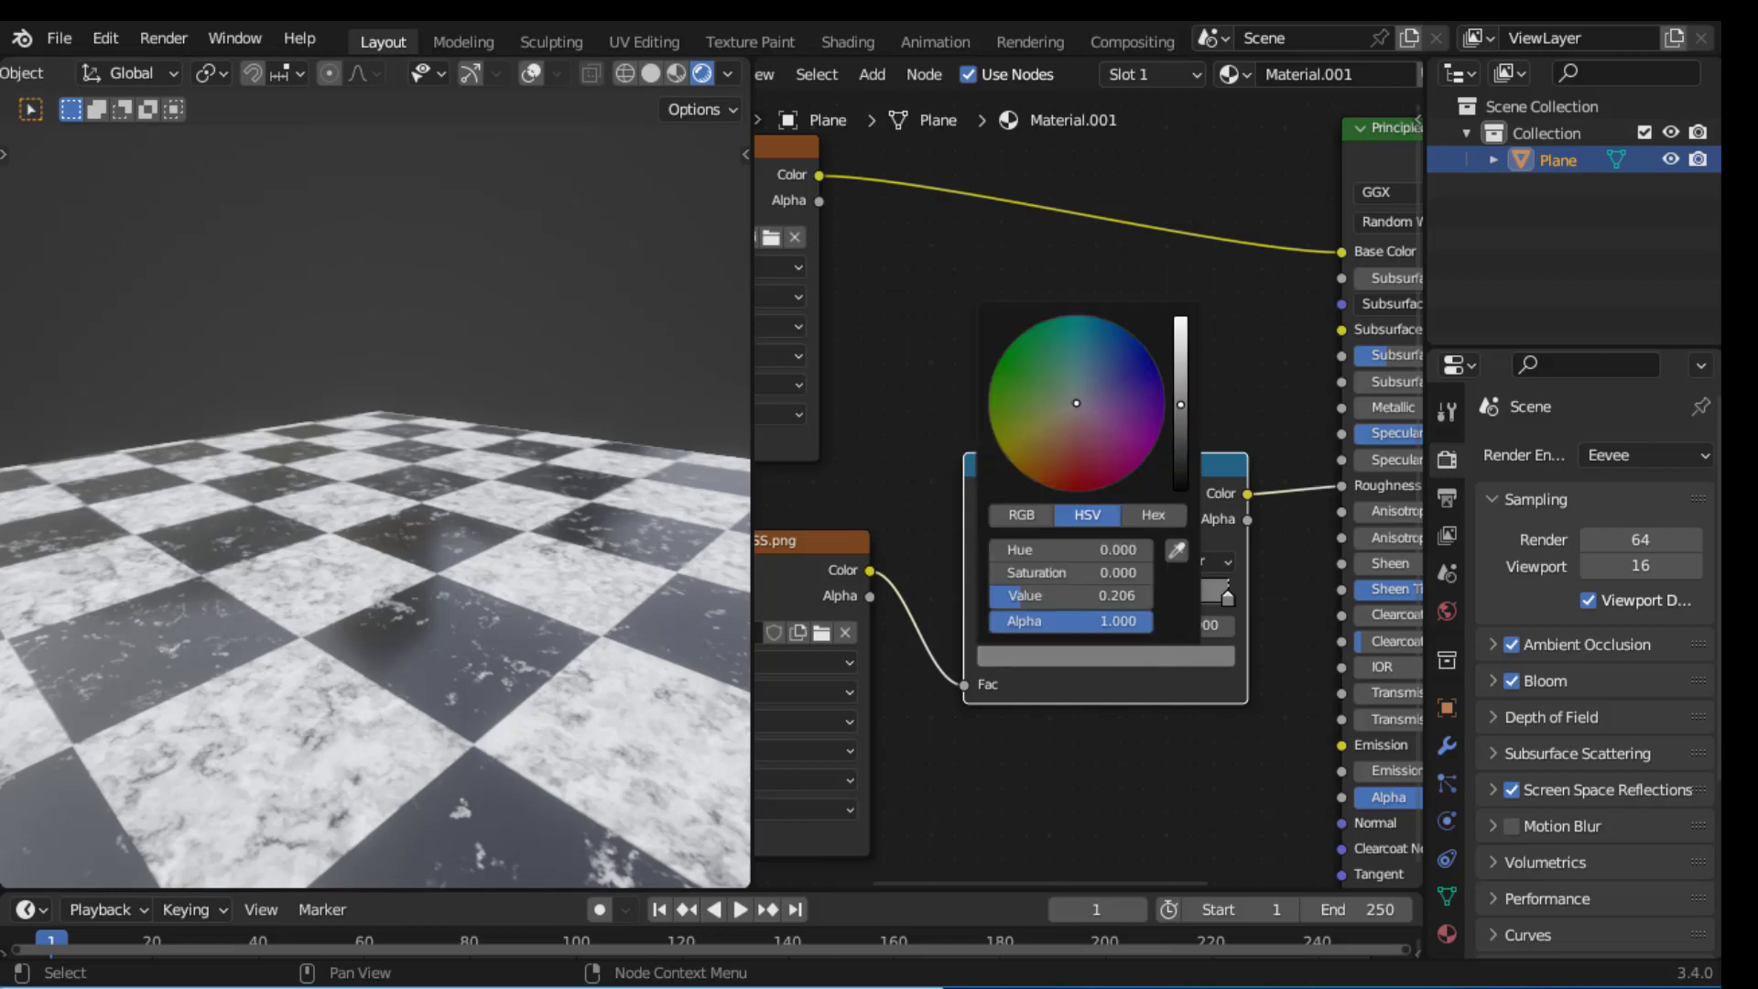
left_click_drag(1181, 404, 1181, 408)
middle_click_drag(738, 607, 487, 492)
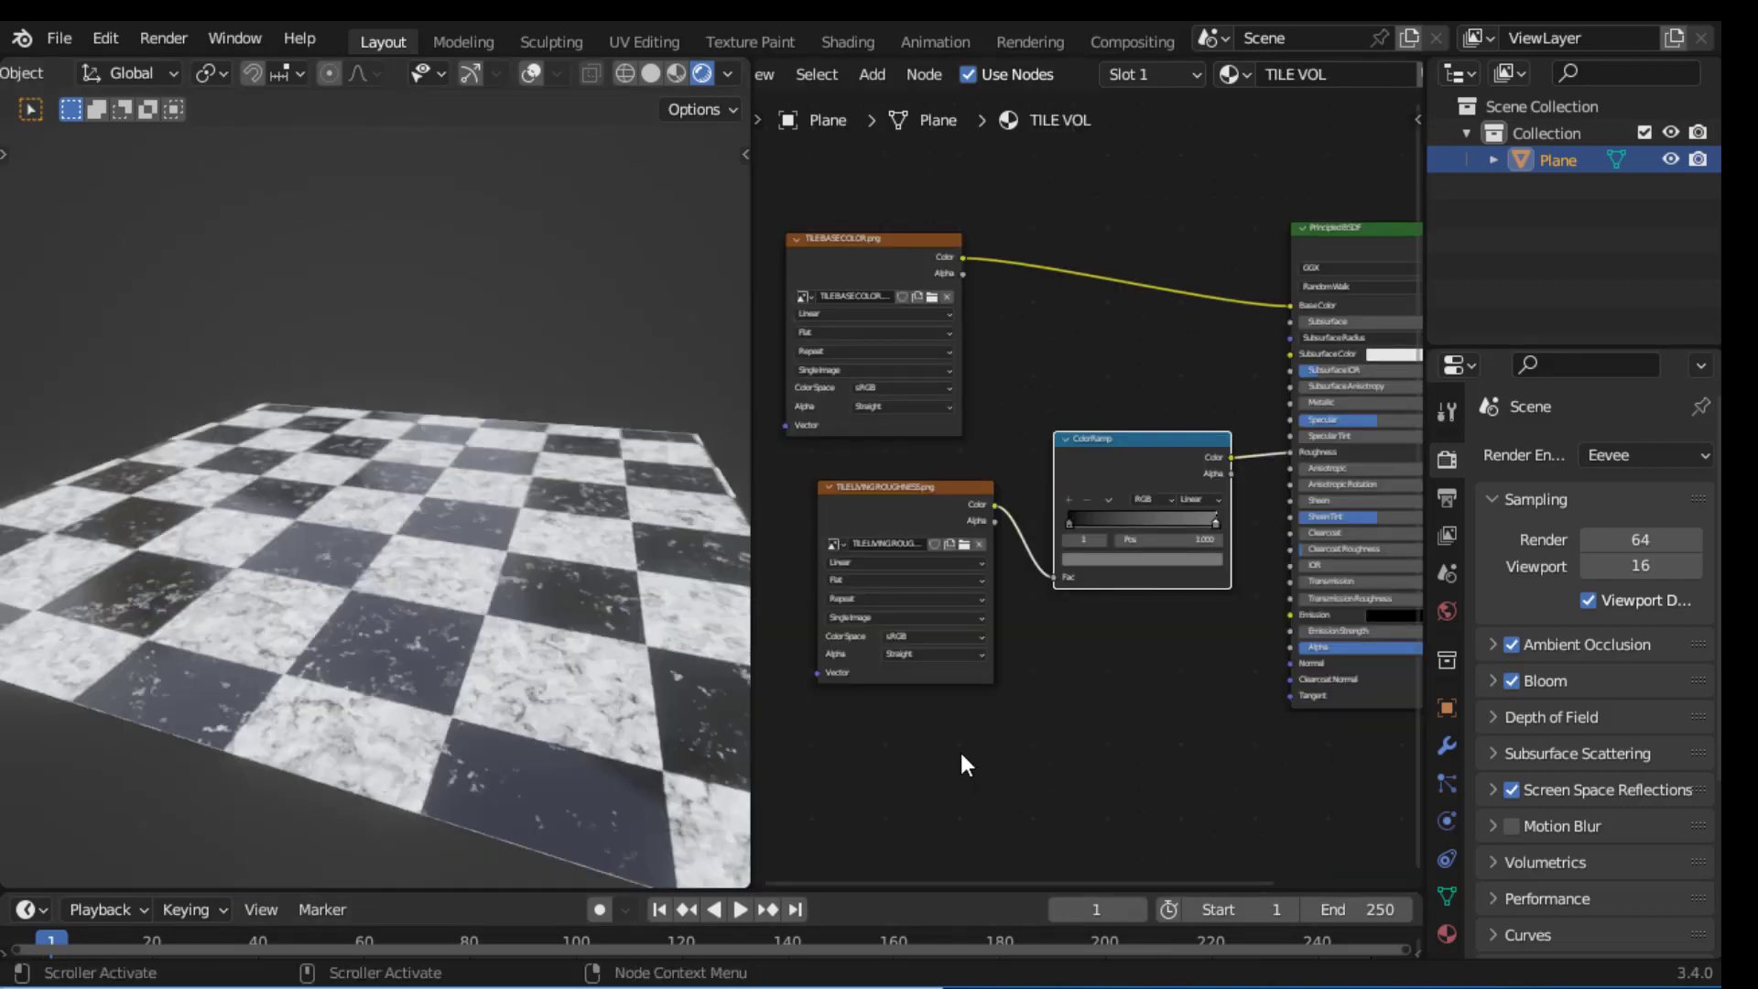
Bring the TILE LIVING NORMAL image from the file explorer into the node graph and place it below the ColorRamp node
key("alt+Tab")
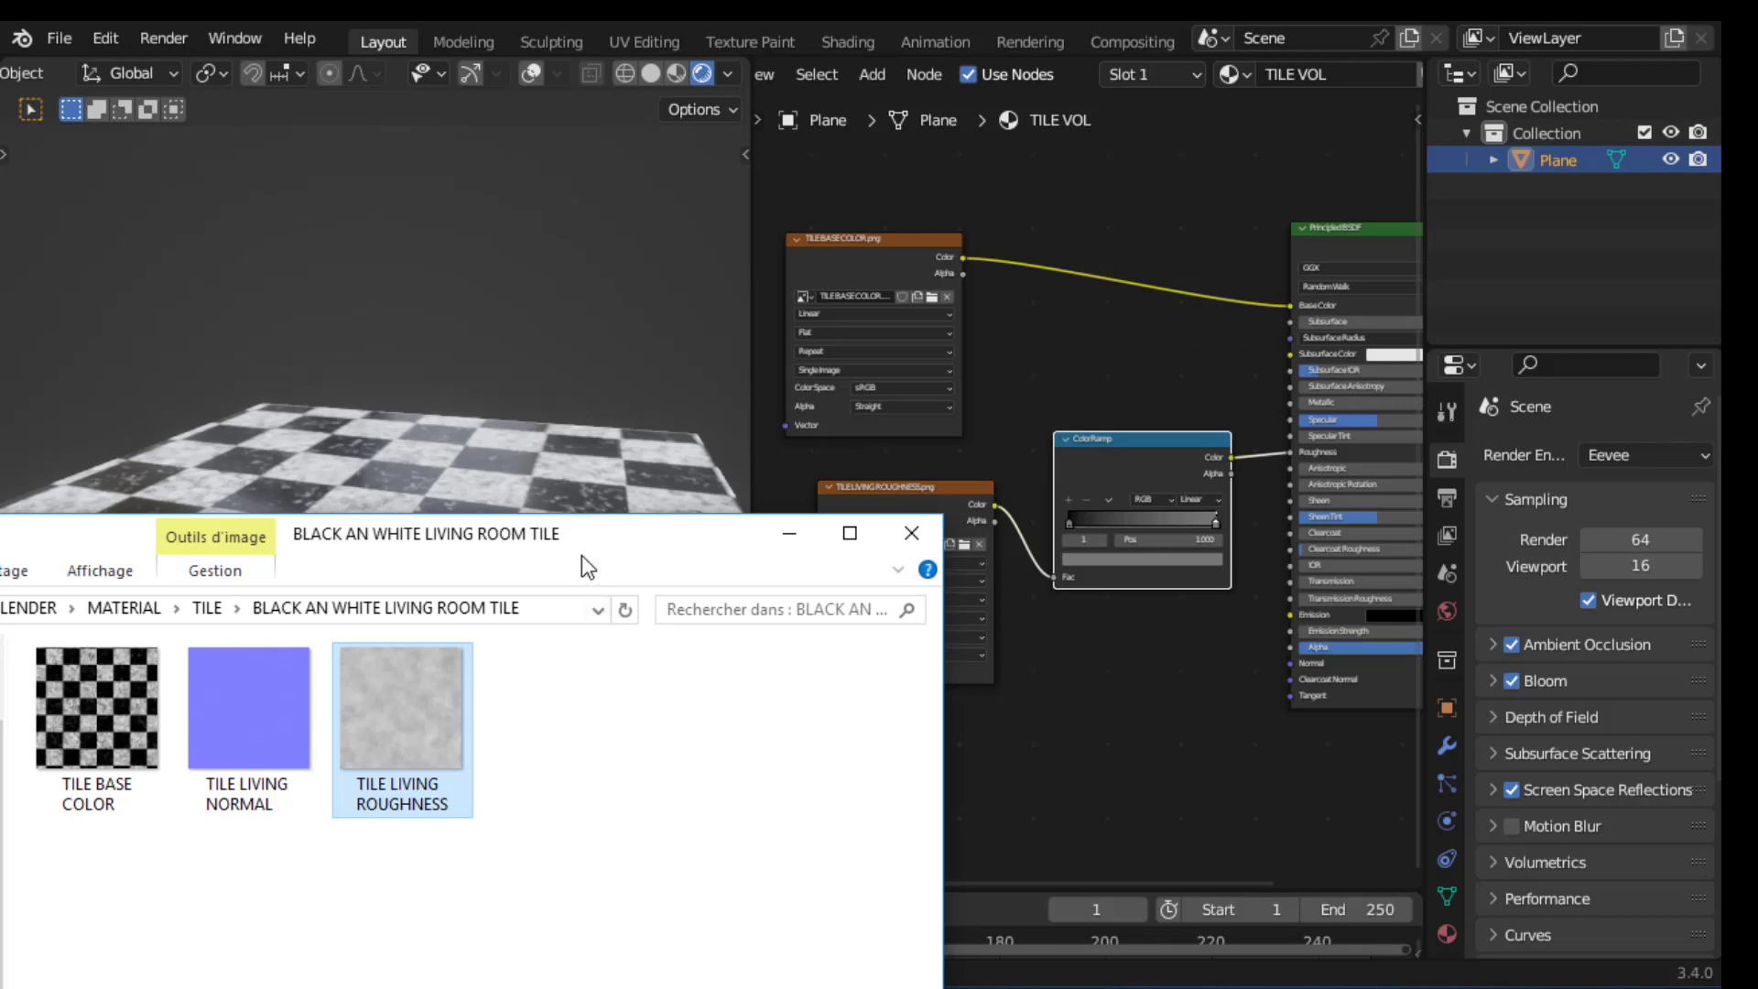
left_click_drag(580, 555, 597, 348)
left_click_drag(272, 547, 998, 738)
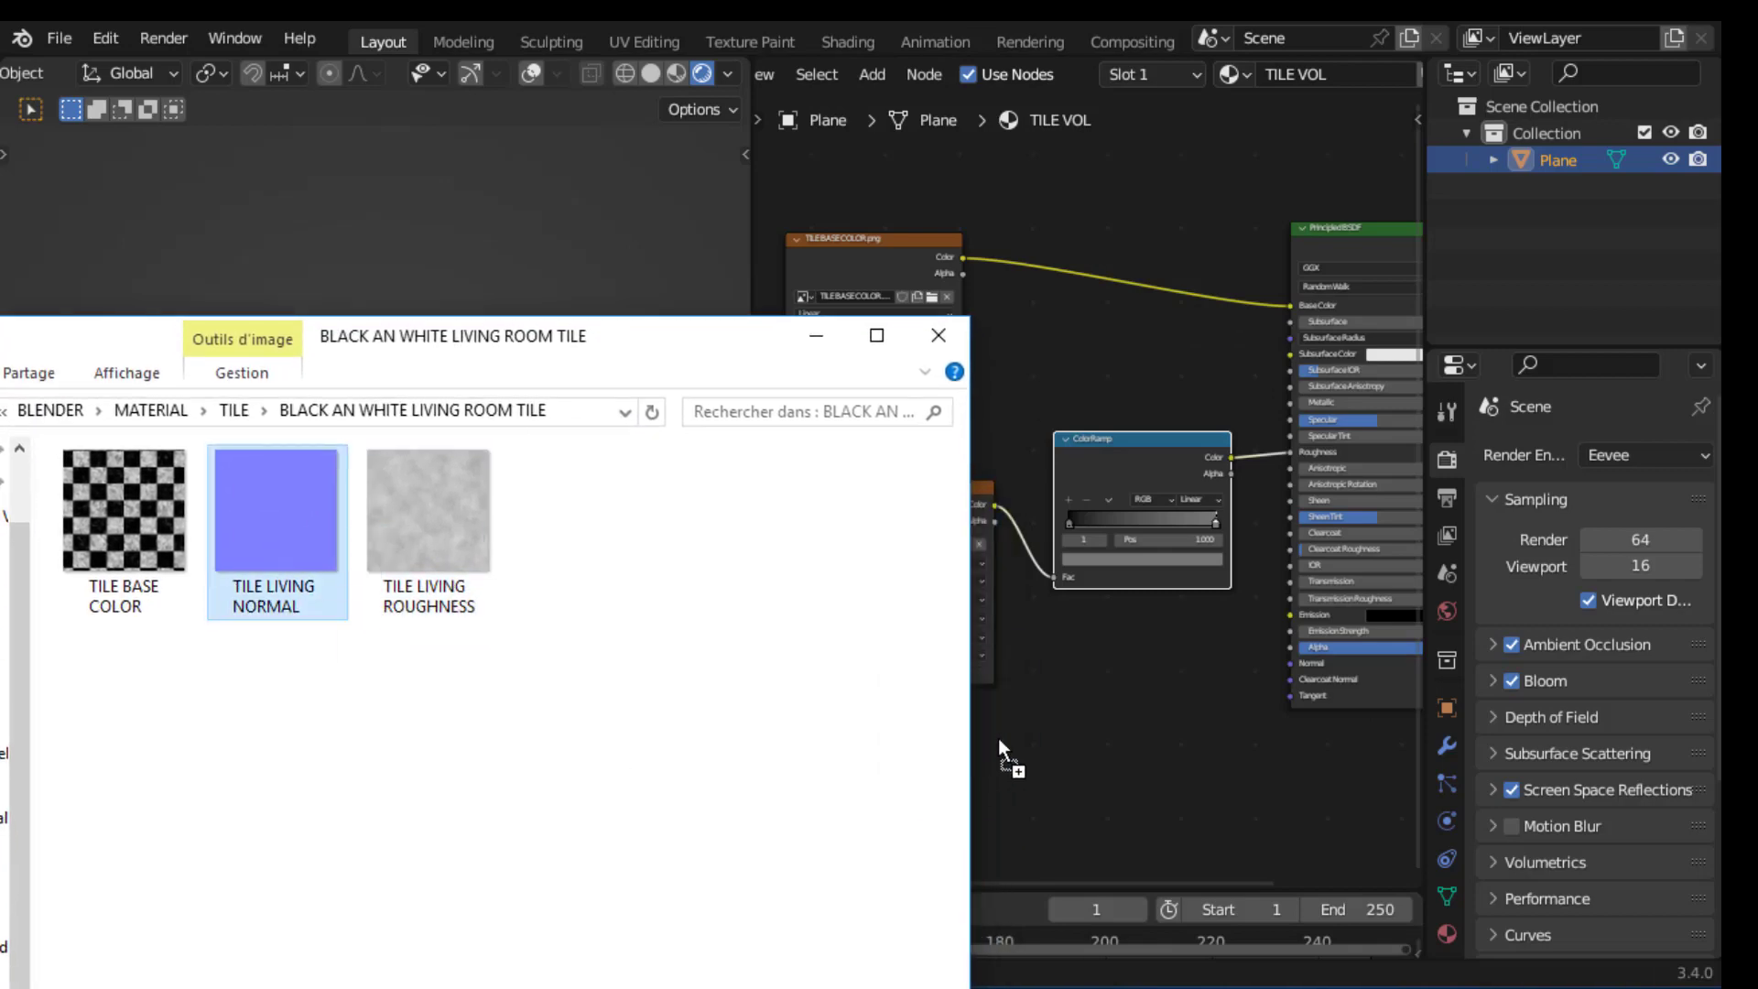
left_click_drag(1114, 732, 1146, 706)
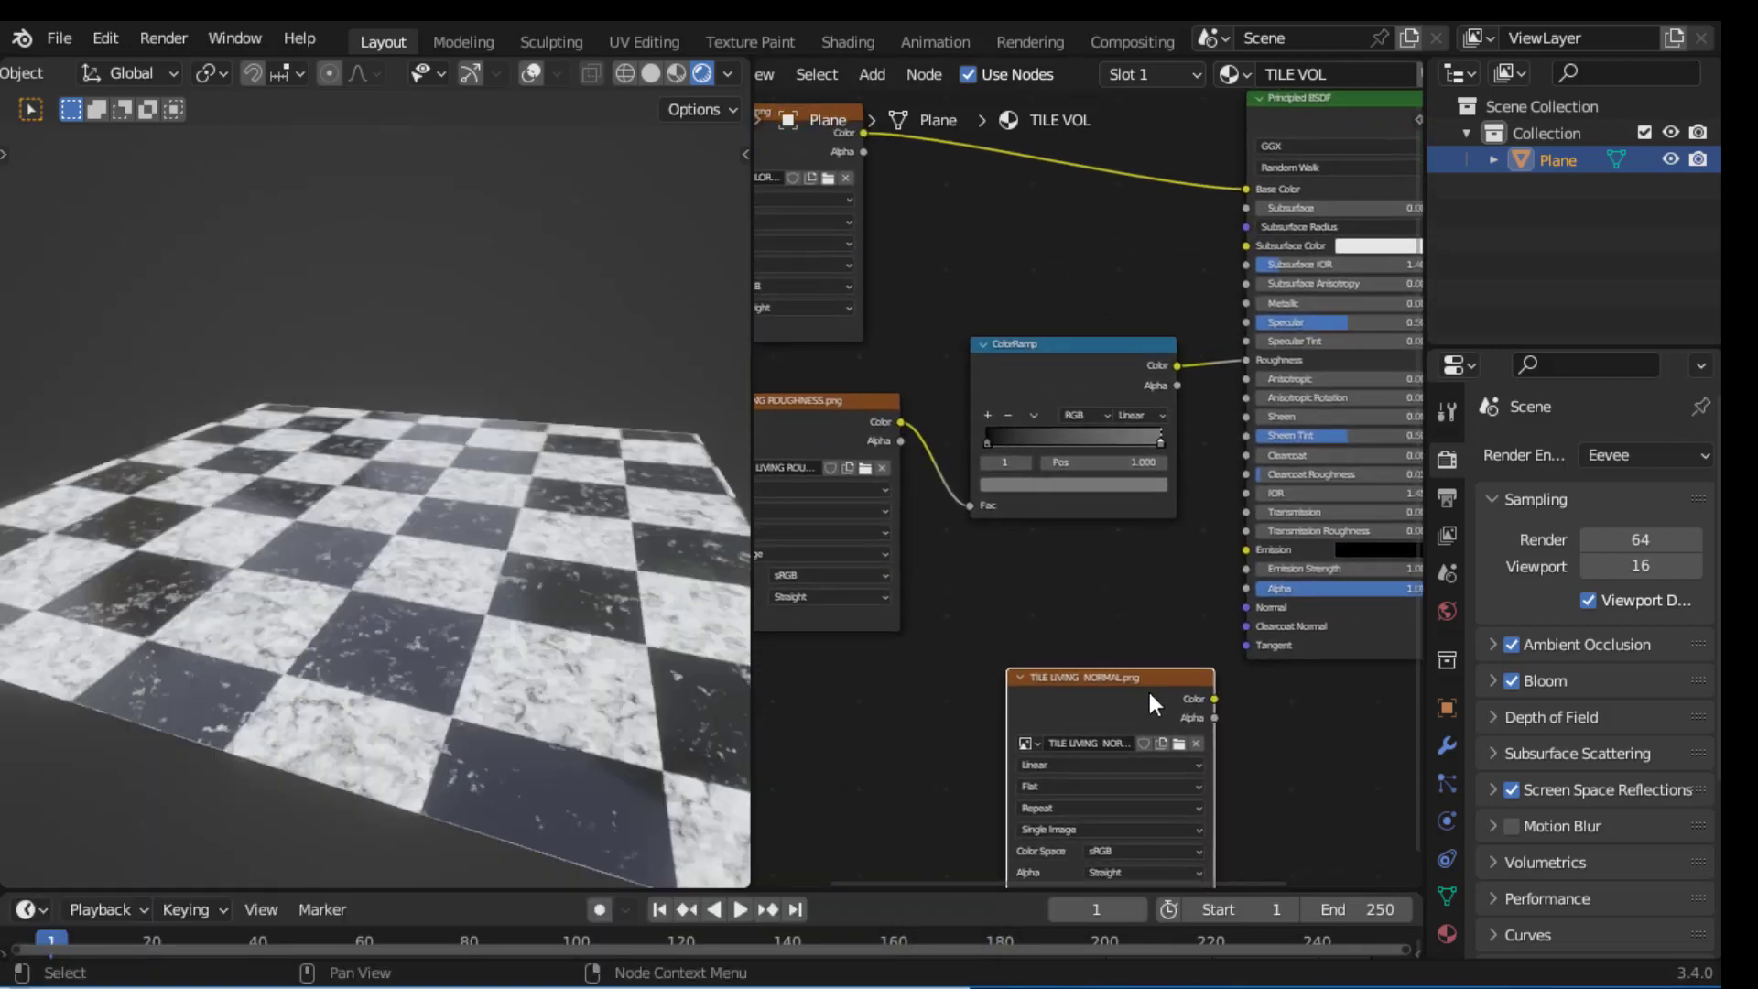
left_click(1035, 612)
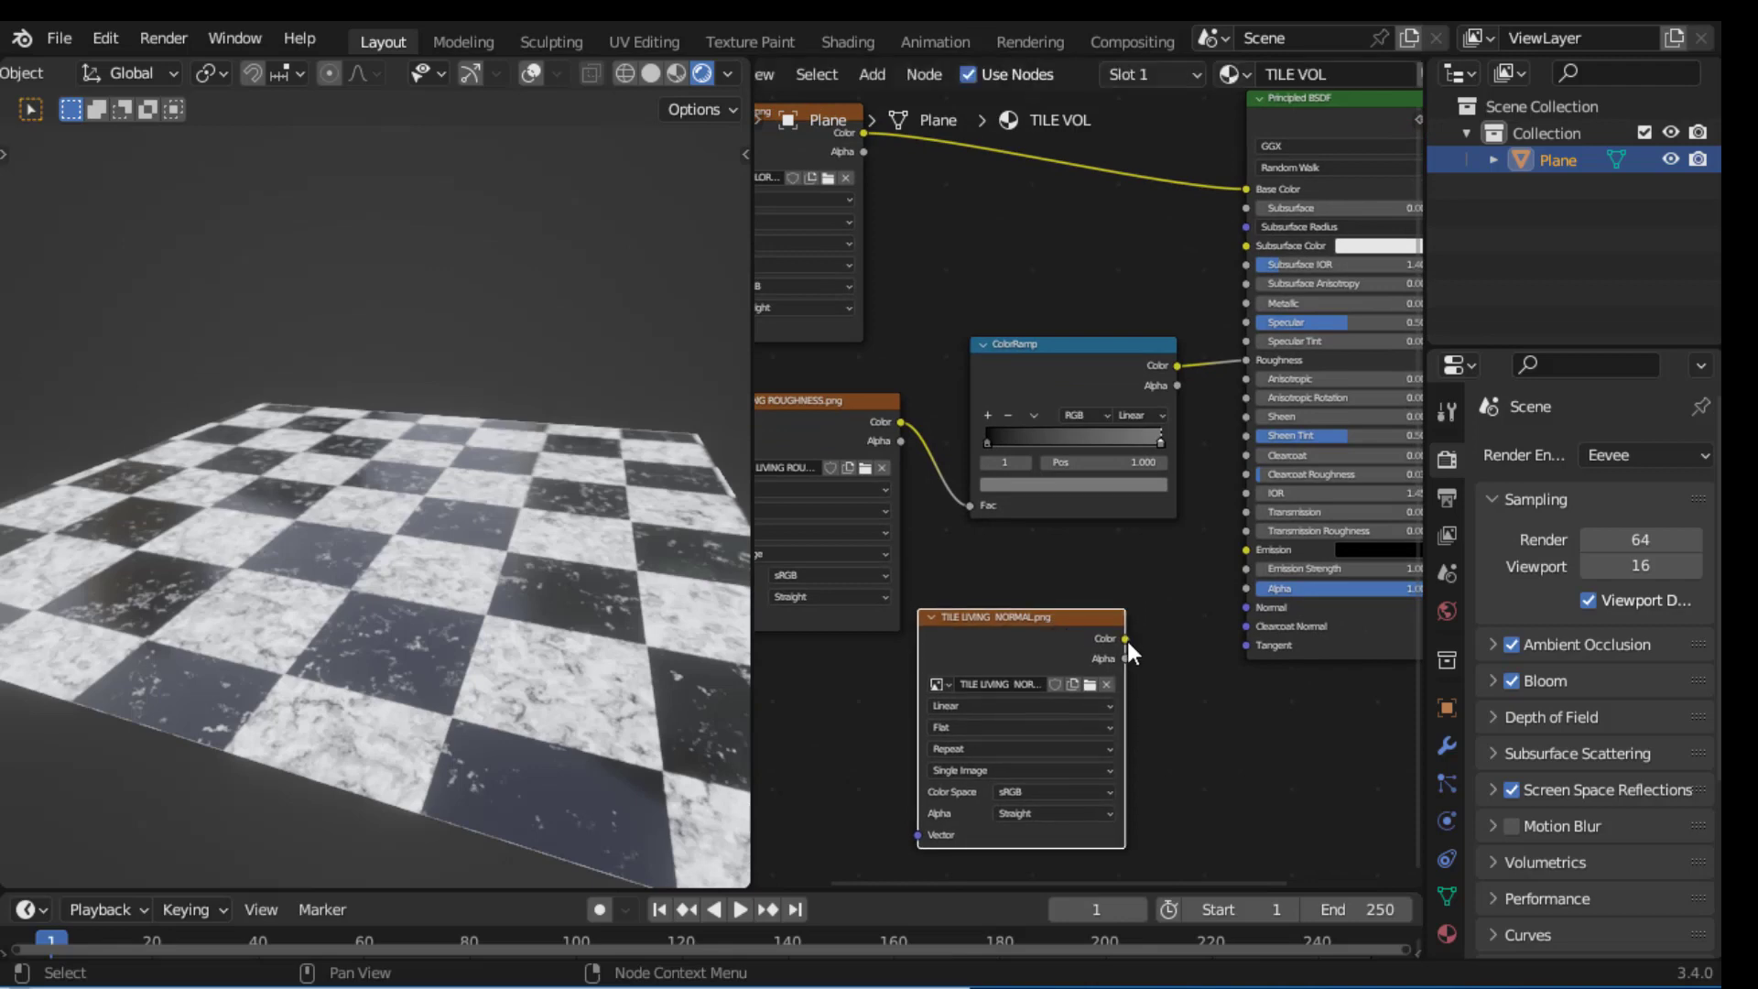
Connect the TILE LIVING NORMAL image's Color output to the Principled BSDF's Normal input and shift the image node away to make room
left_click_drag(1126, 638, 1254, 617)
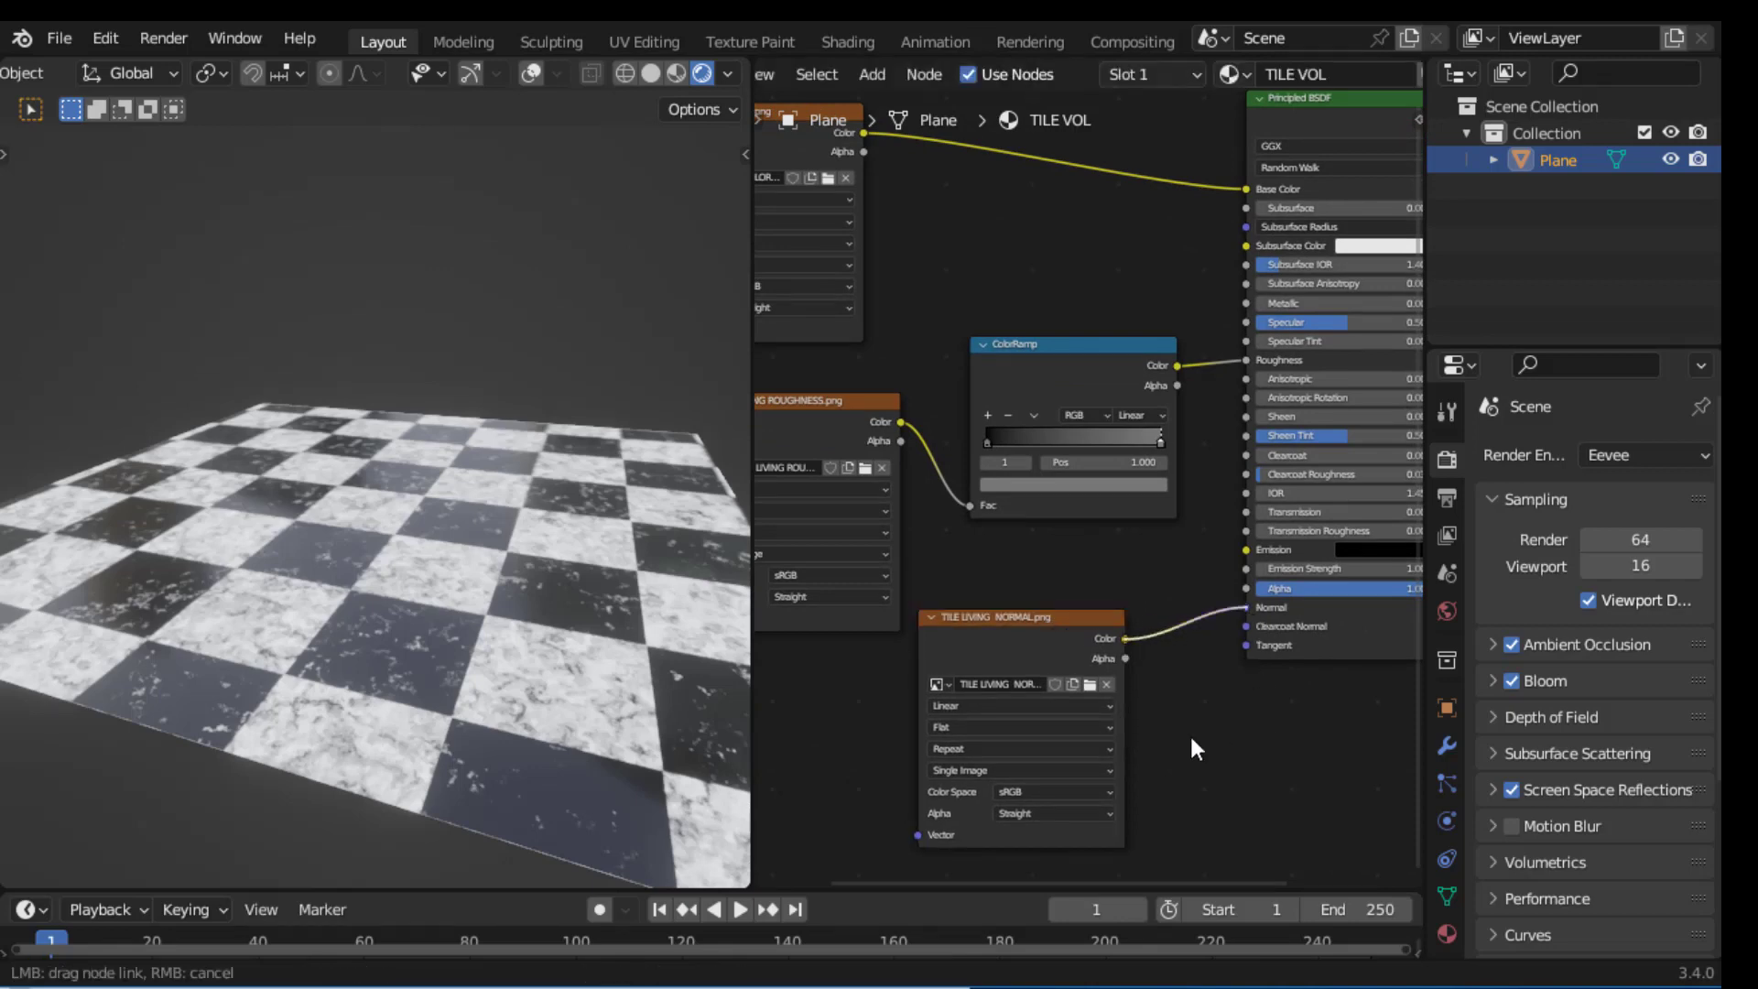
left_click_drag(1162, 716, 1162, 716)
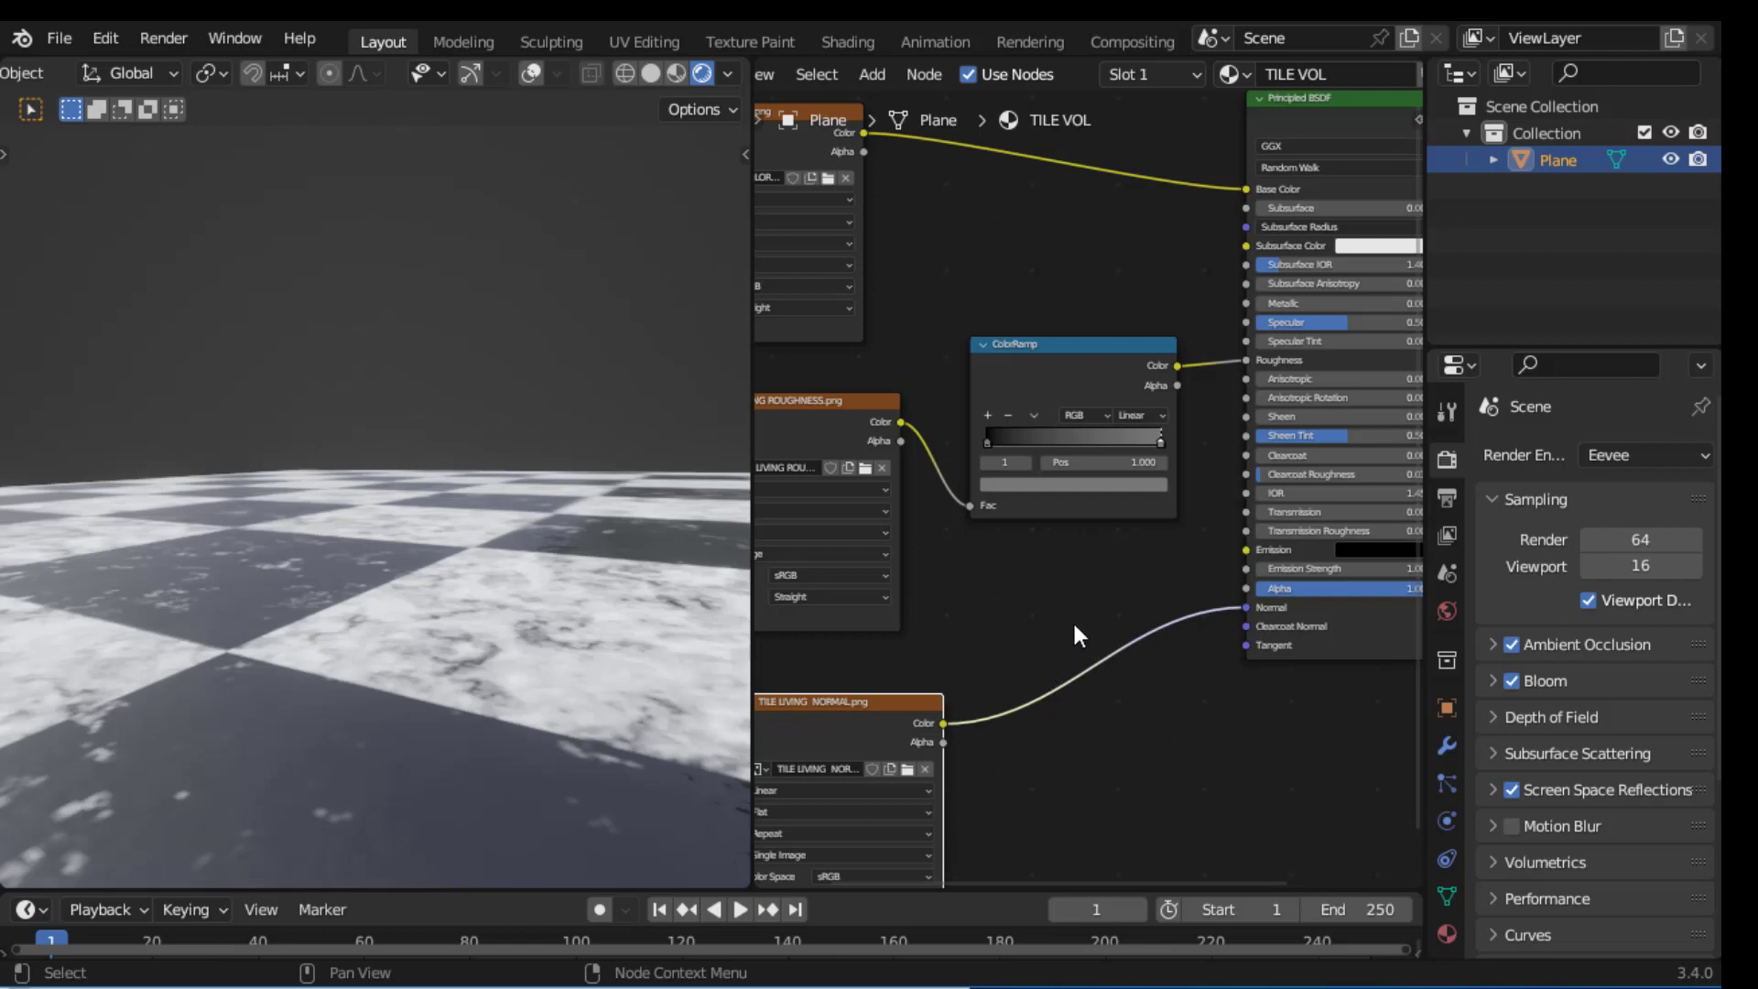
middle_click_drag(1080, 627, 1177, 623)
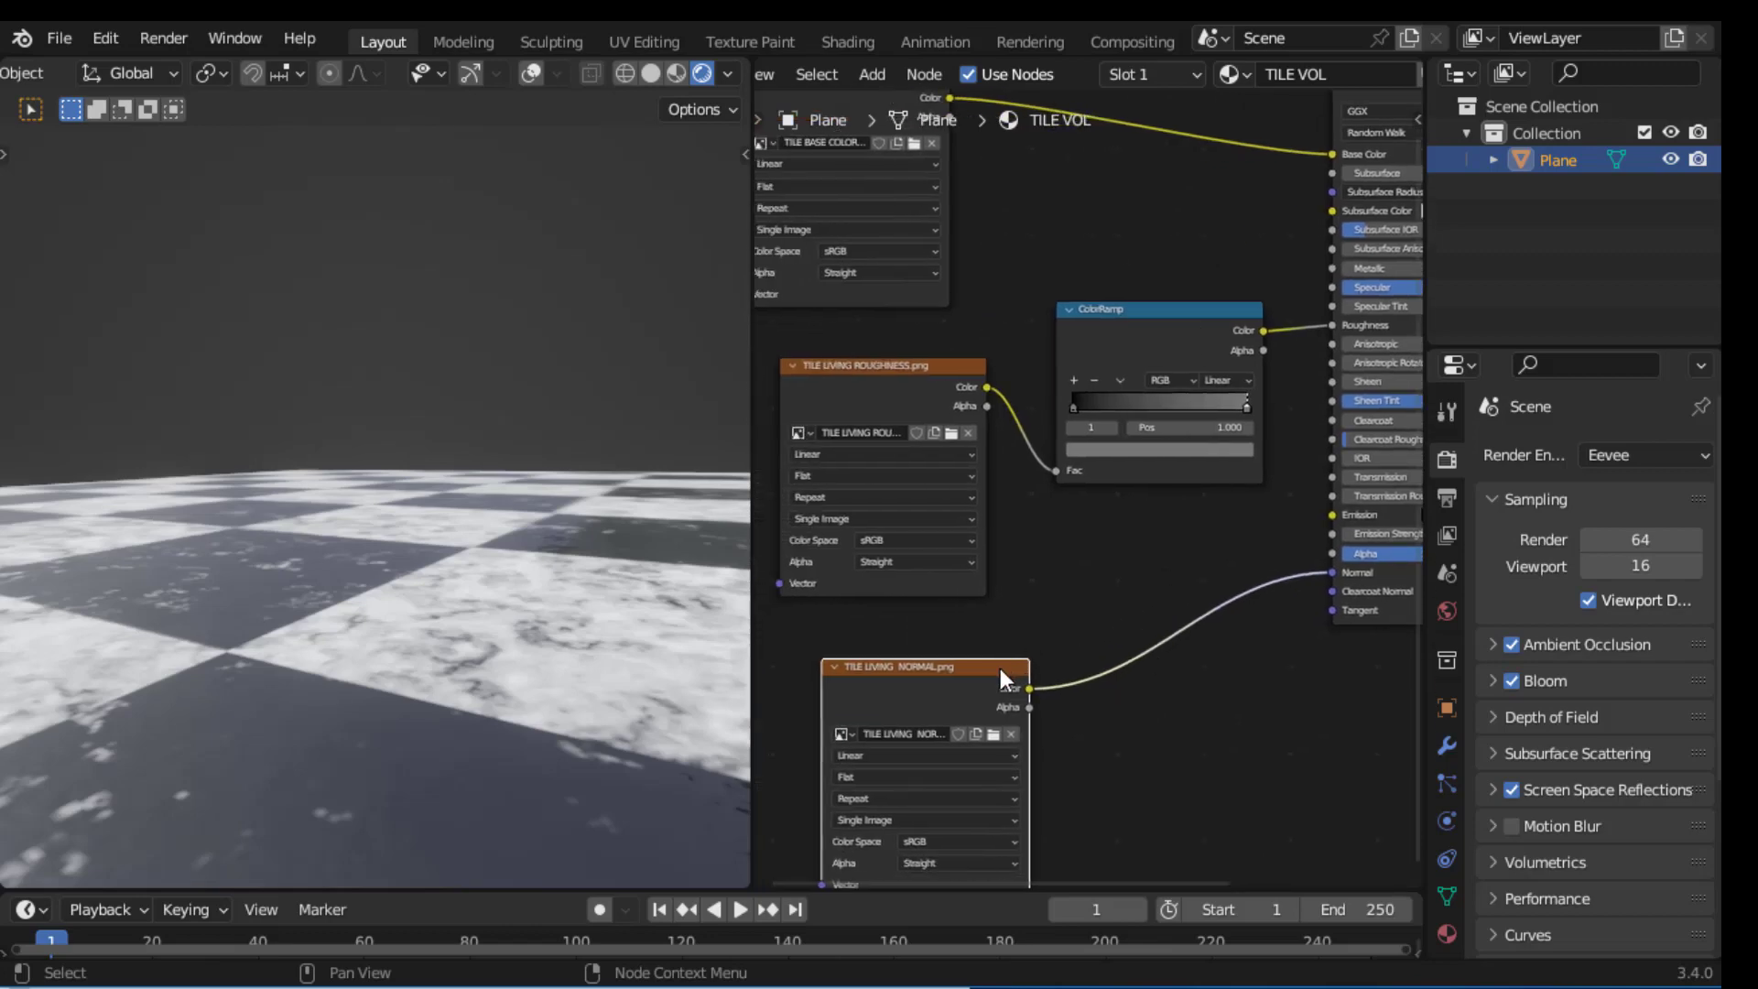
key("g")
left_click(936, 676)
scroll(1026, 699, "right", 3)
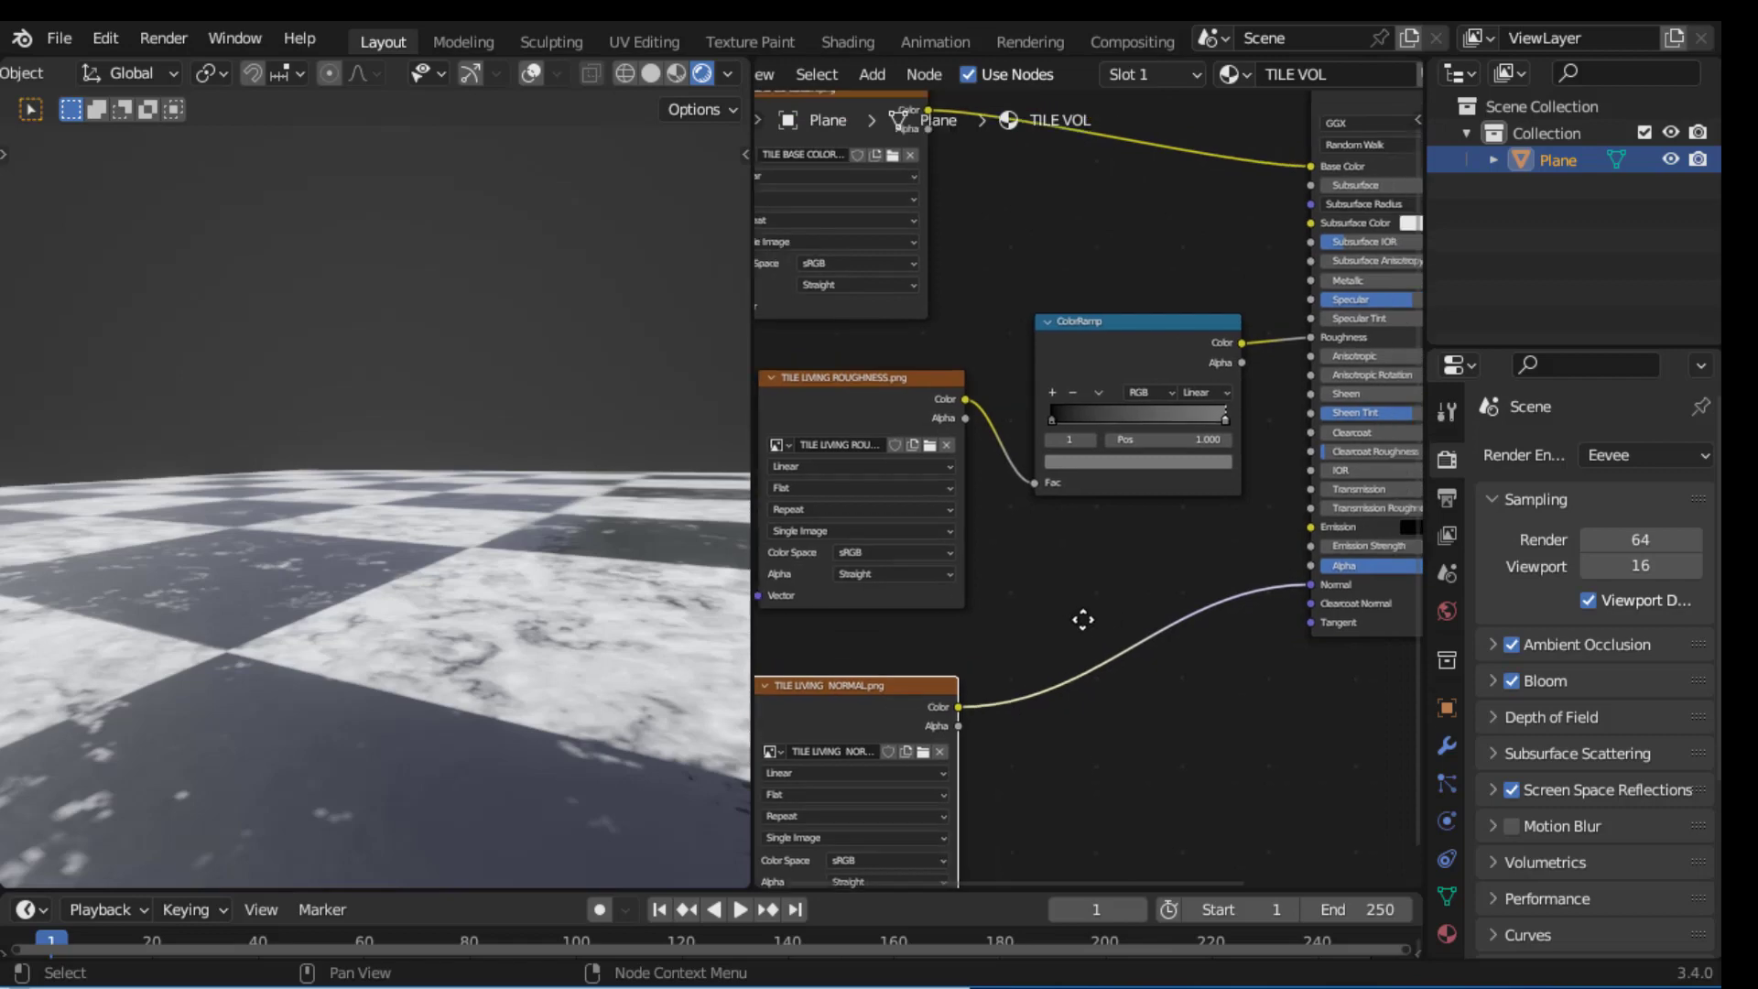
scroll(1052, 601, "up", 1)
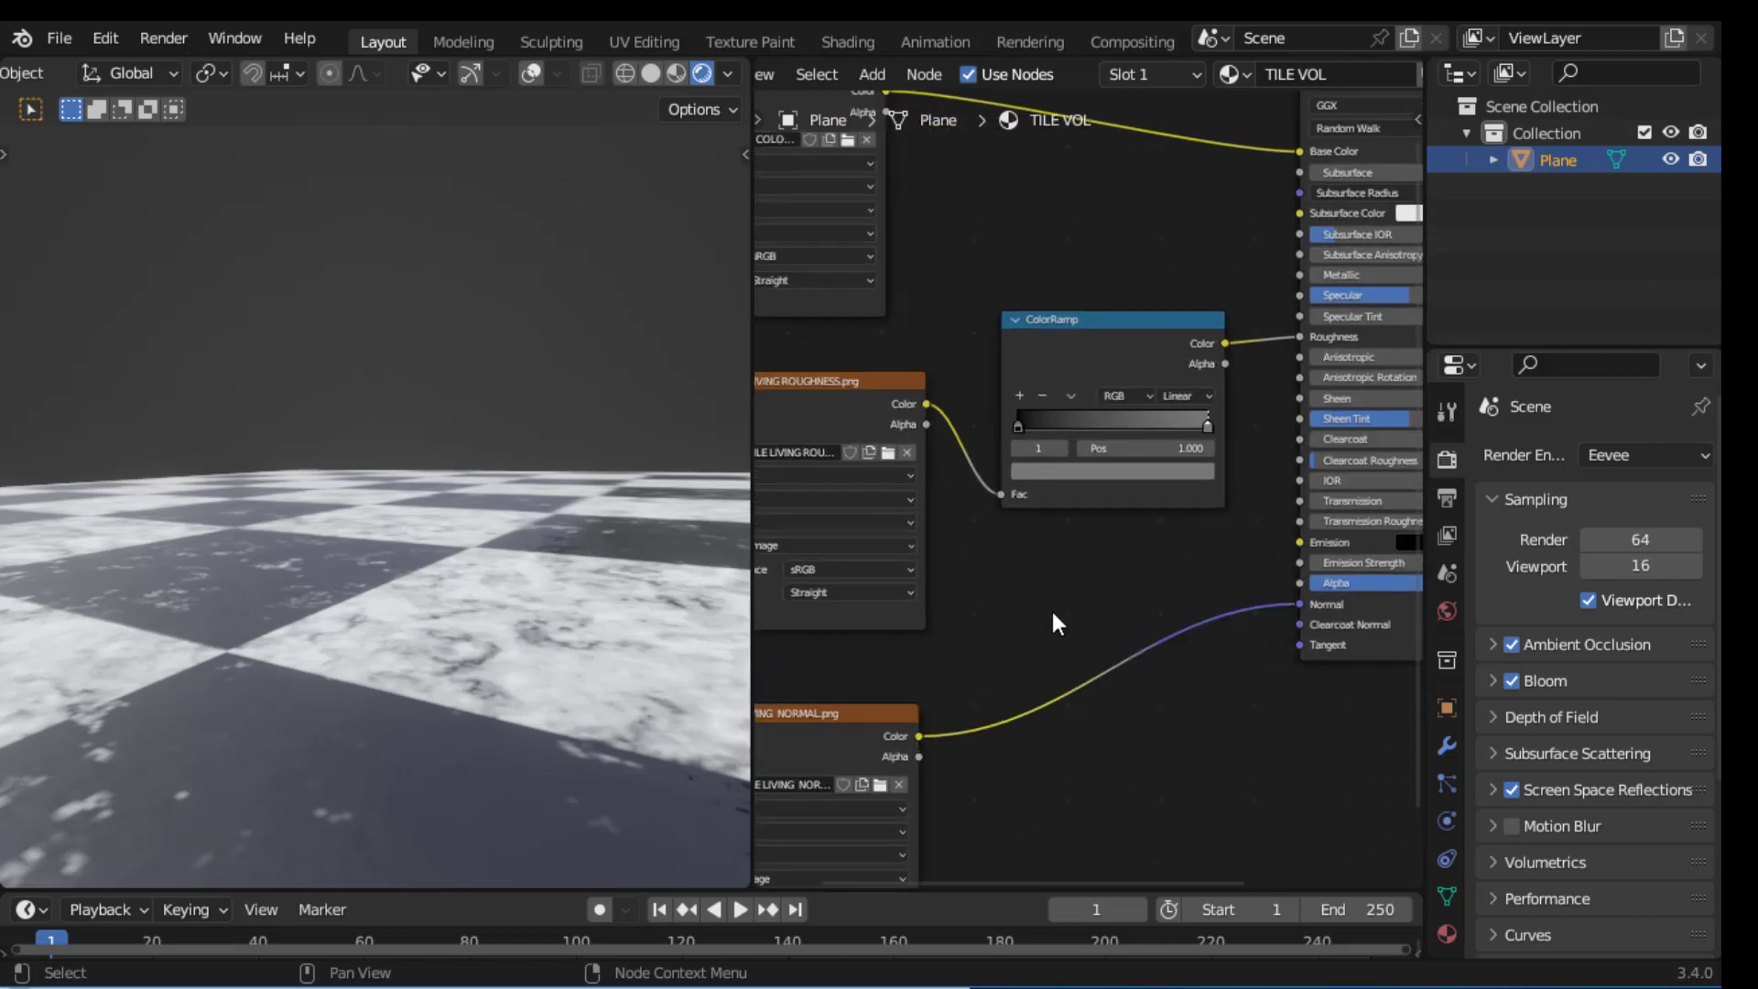
Insert a Bump node between the TILE LIVING NORMAL image and the Principled BSDF, feeding the image color into the Bump's Height input
key("shift+a")
left_click(1052, 611)
type("BUMP")
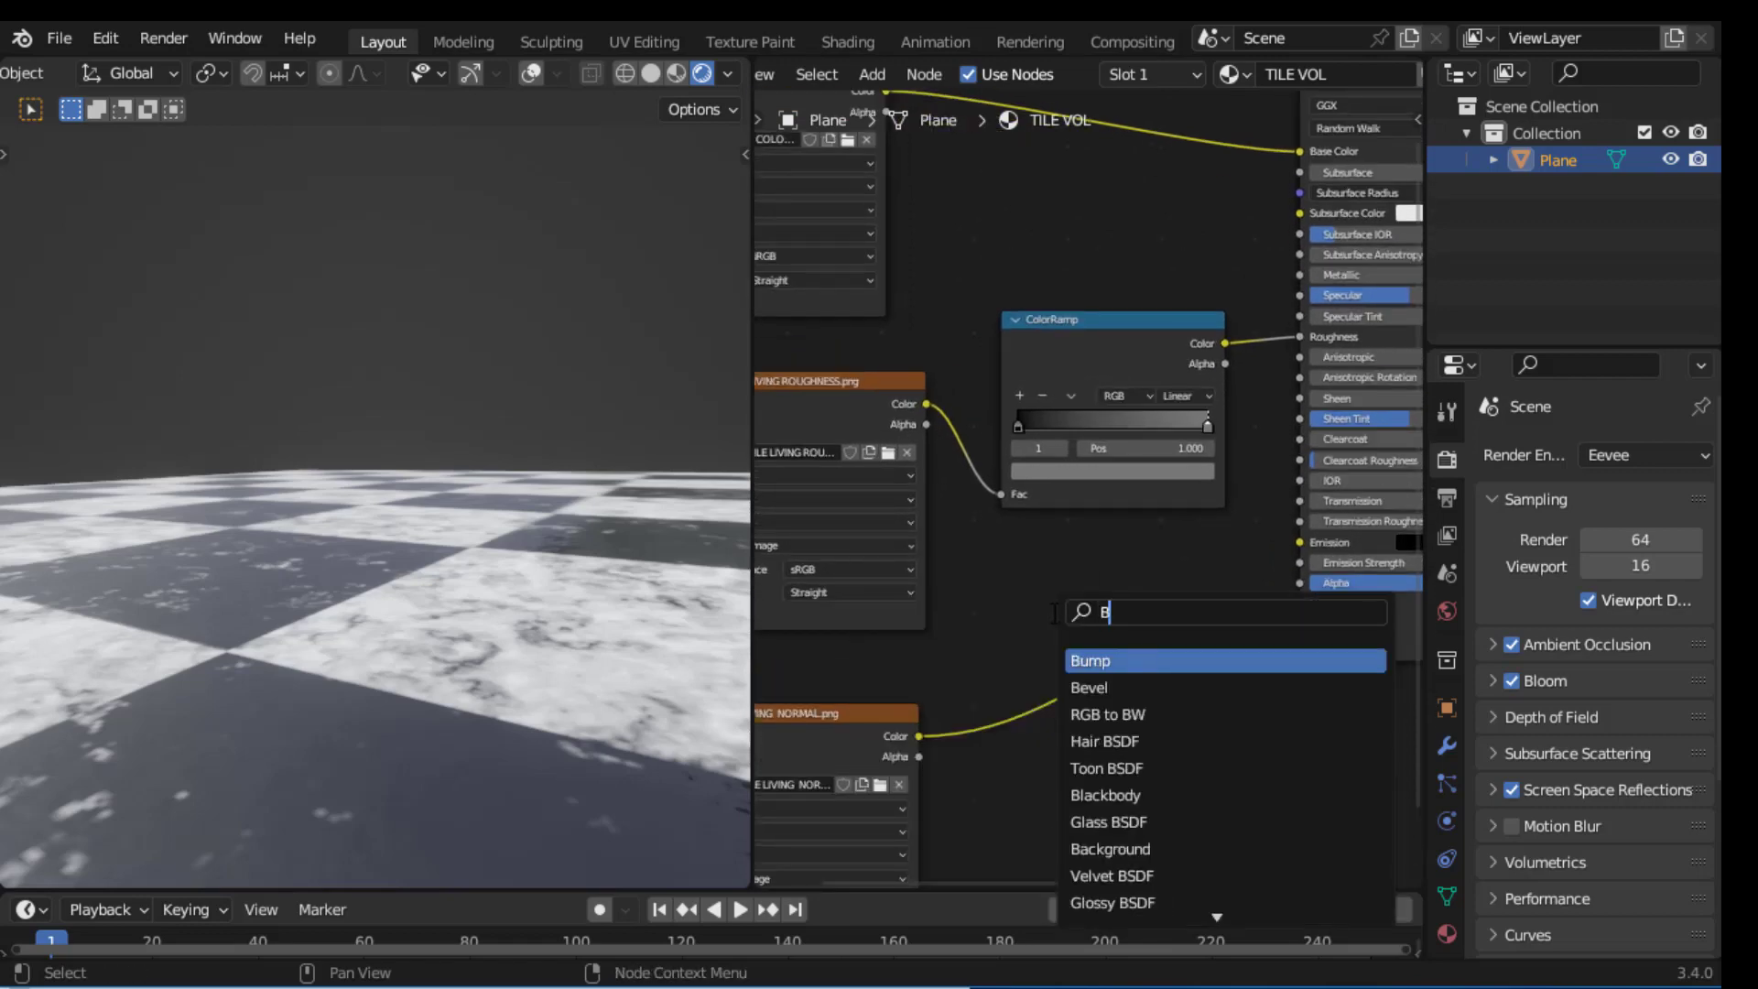
left_click(1101, 661)
left_click(978, 643)
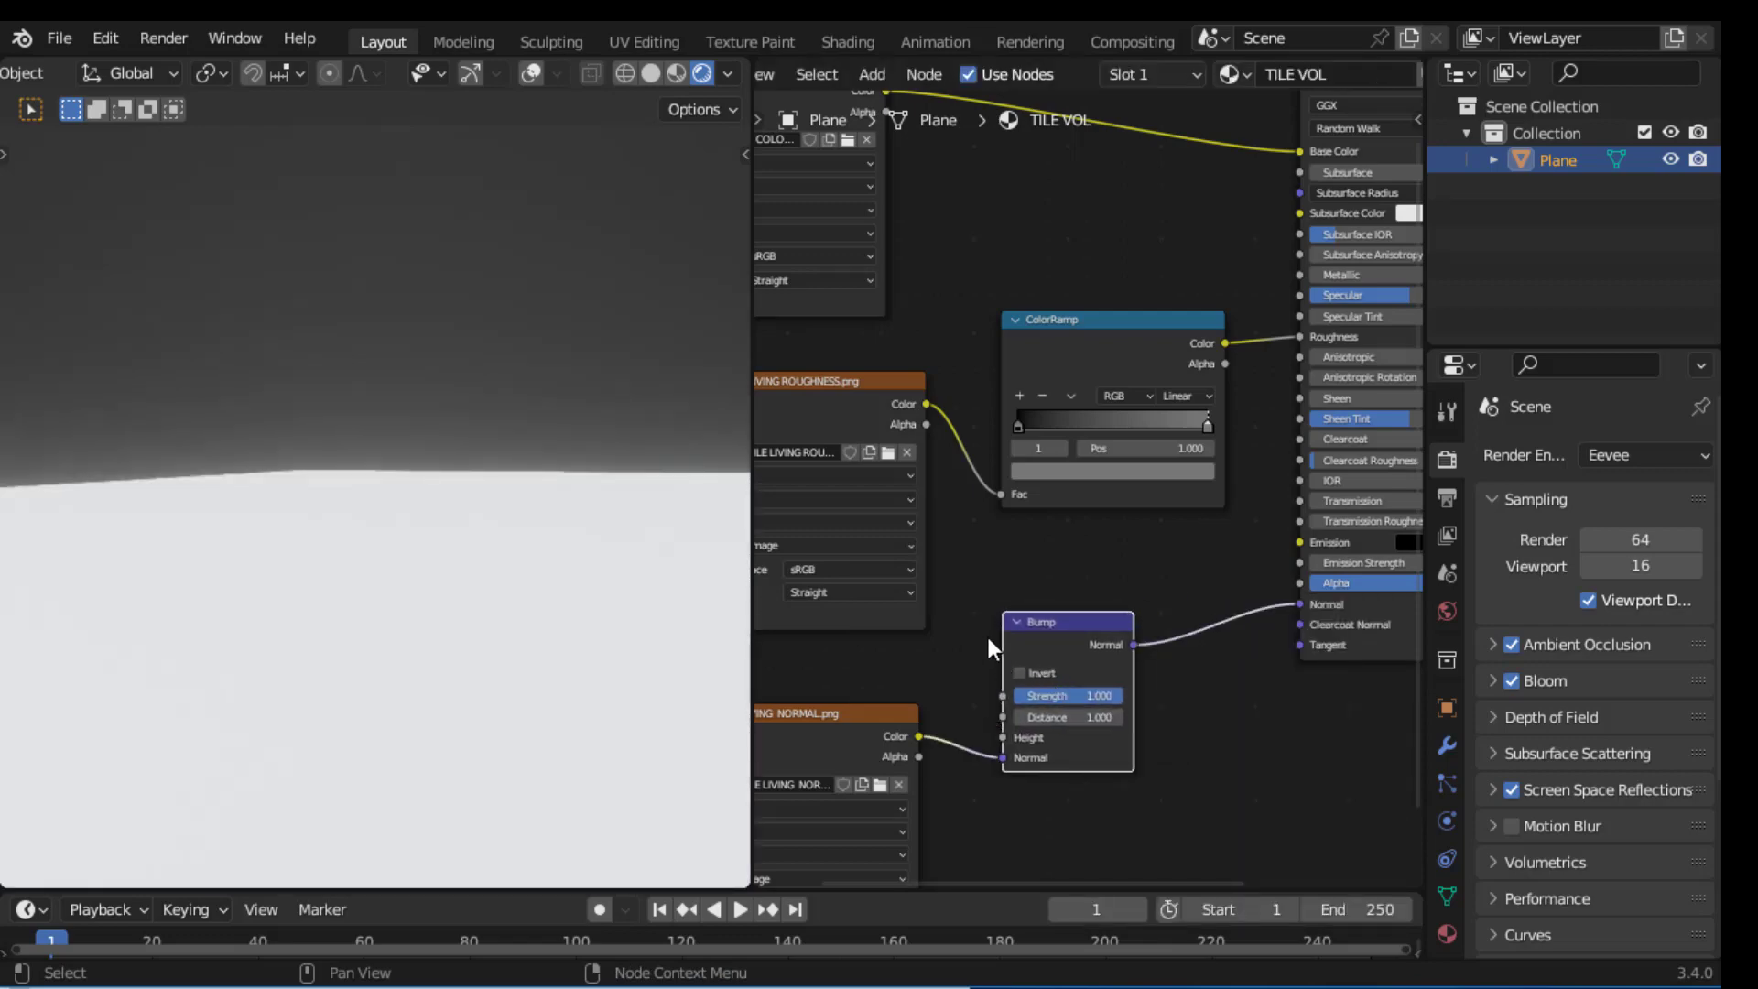
scroll(991, 646, "up", 1)
left_click_drag(1013, 767, 1013, 746)
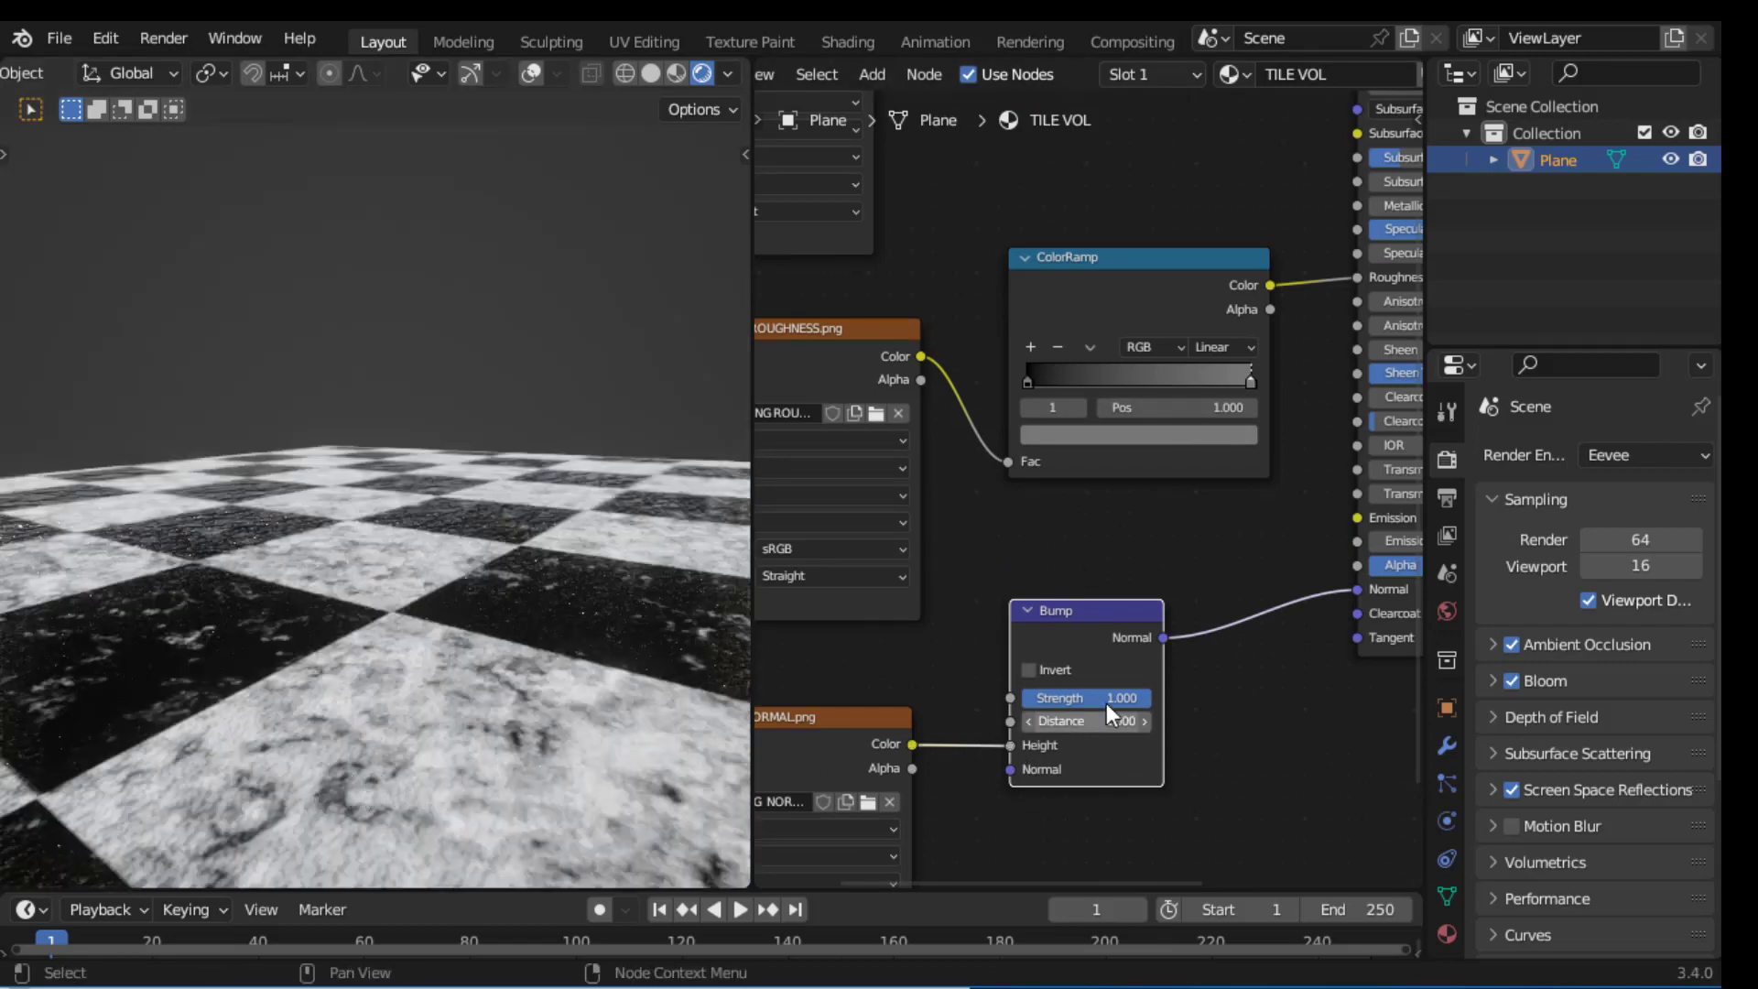
Reduce the Bump node's Strength to 0.058 and inspect the tiled plane from several angles
left_click_drag(1132, 696, 1025, 696)
scroll(315, 556, "down", 5)
middle_click_drag(315, 557, 441, 663)
scroll(491, 597, "down", 3)
scroll(530, 652, "up", 3)
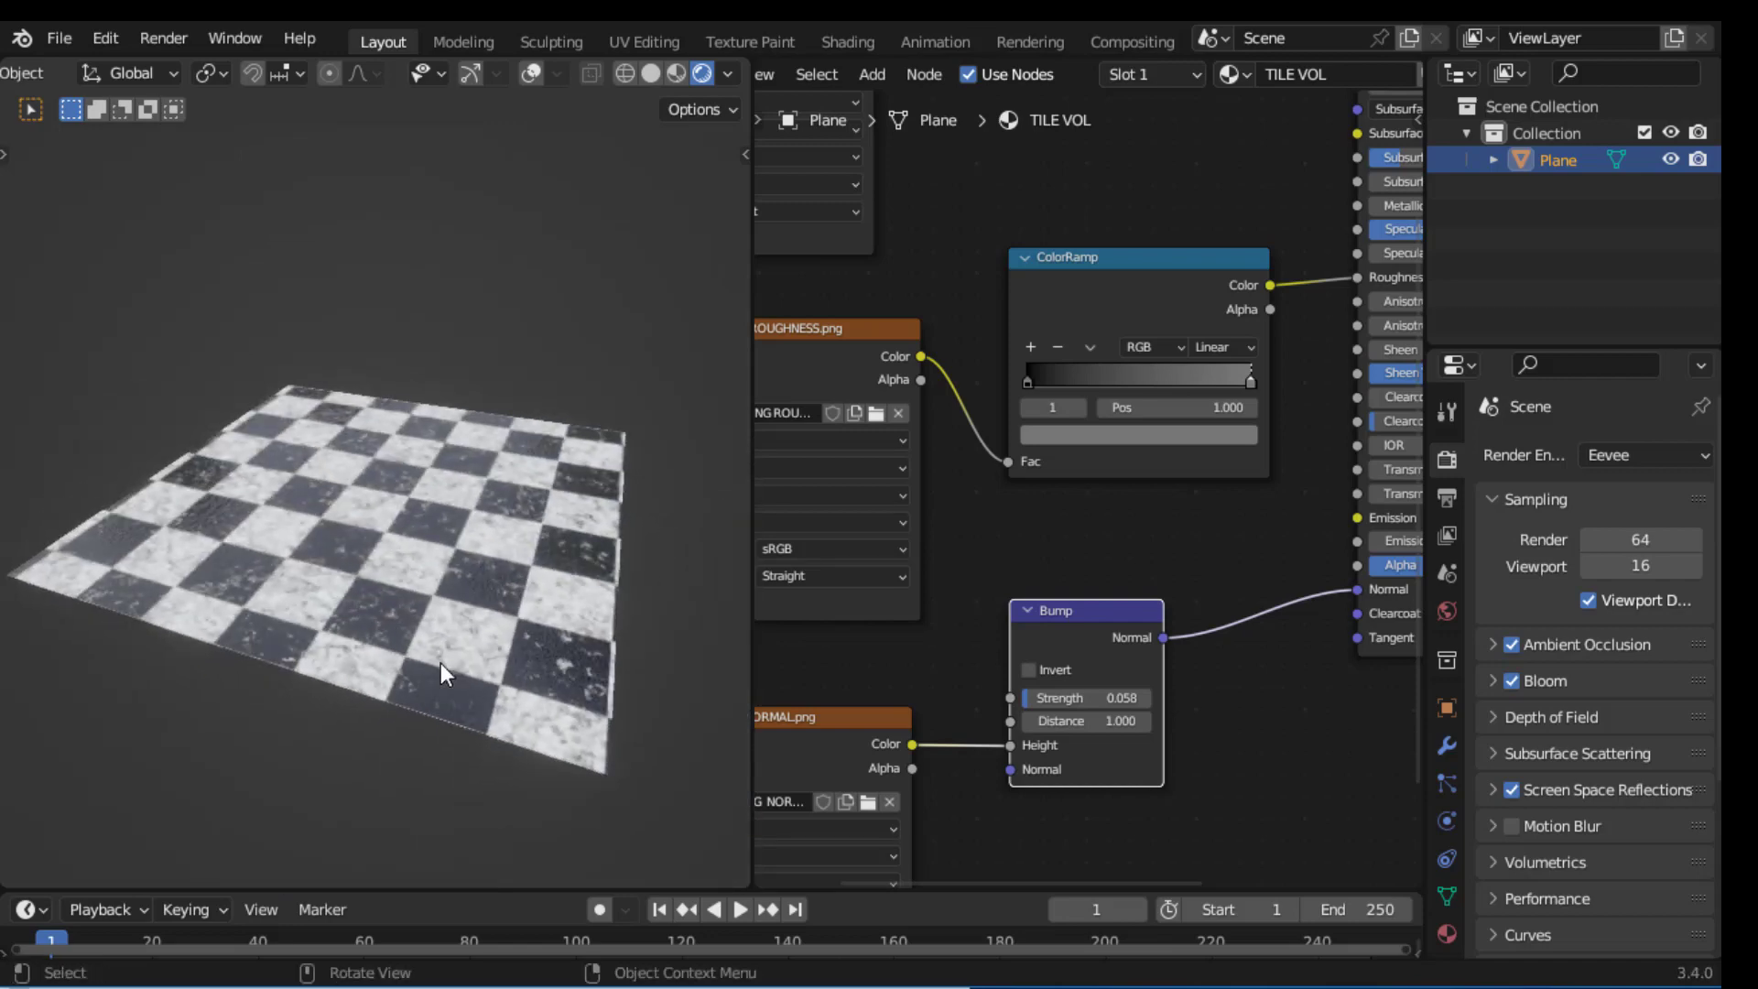
scroll(441, 663, "up", 2)
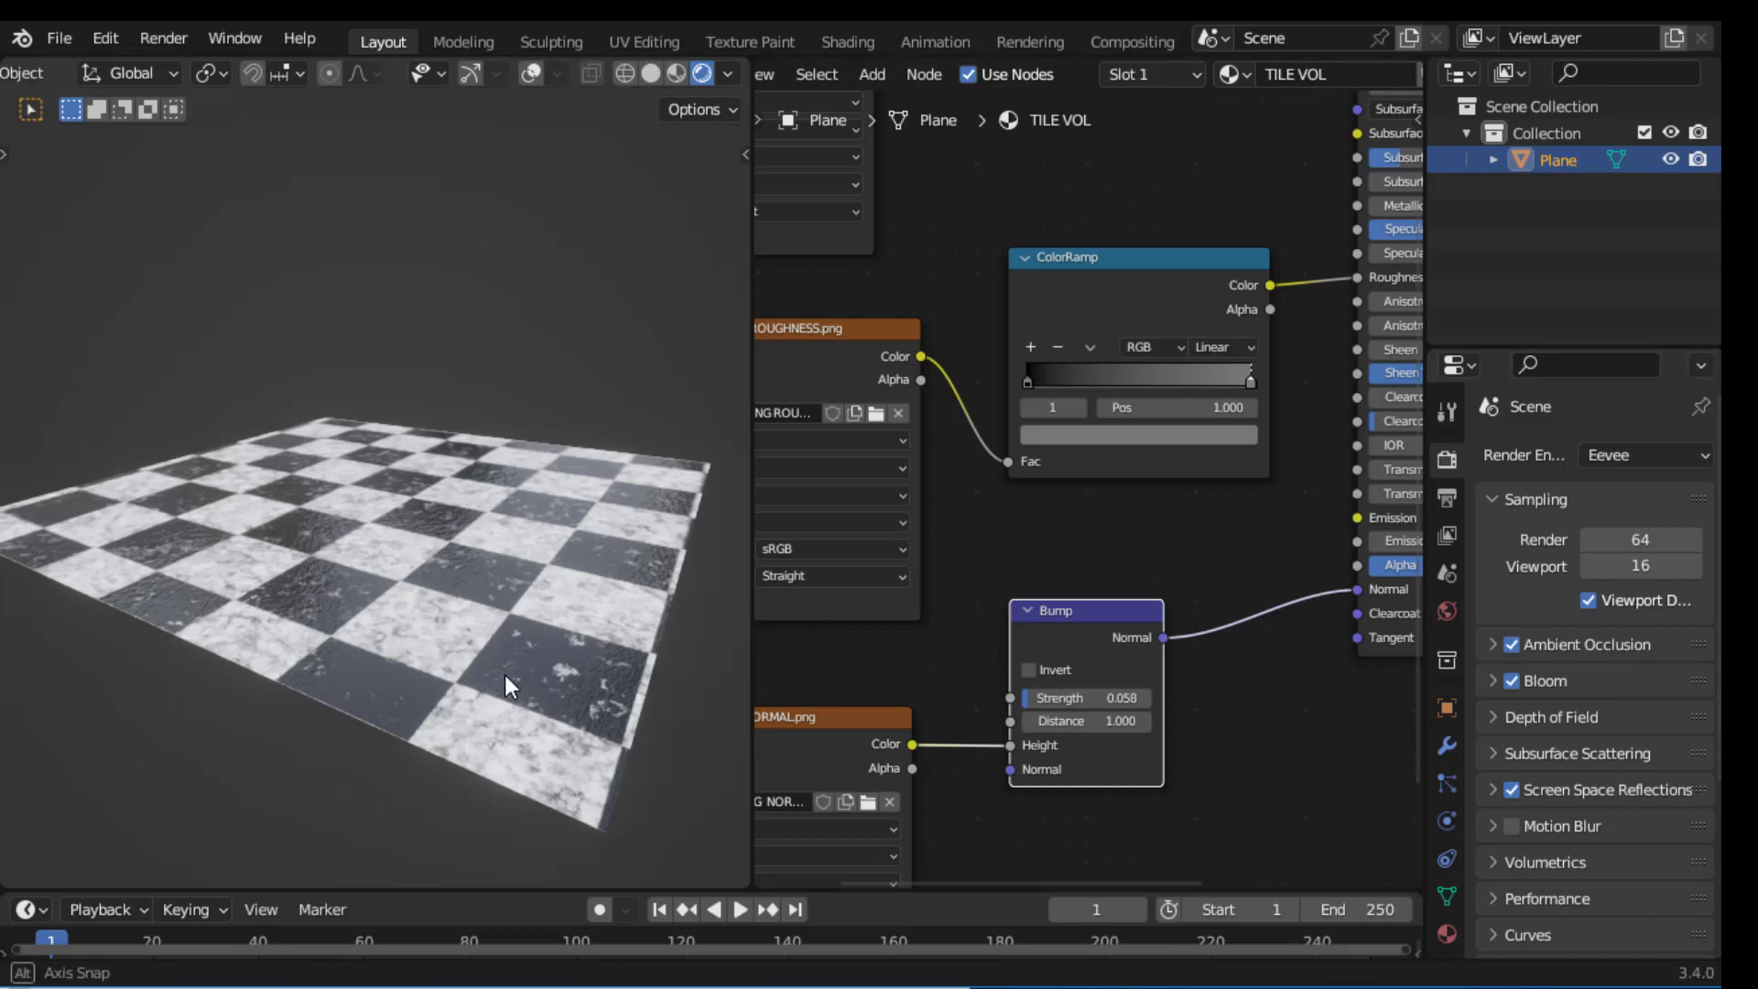
middle_click_drag(504, 674, 563, 671)
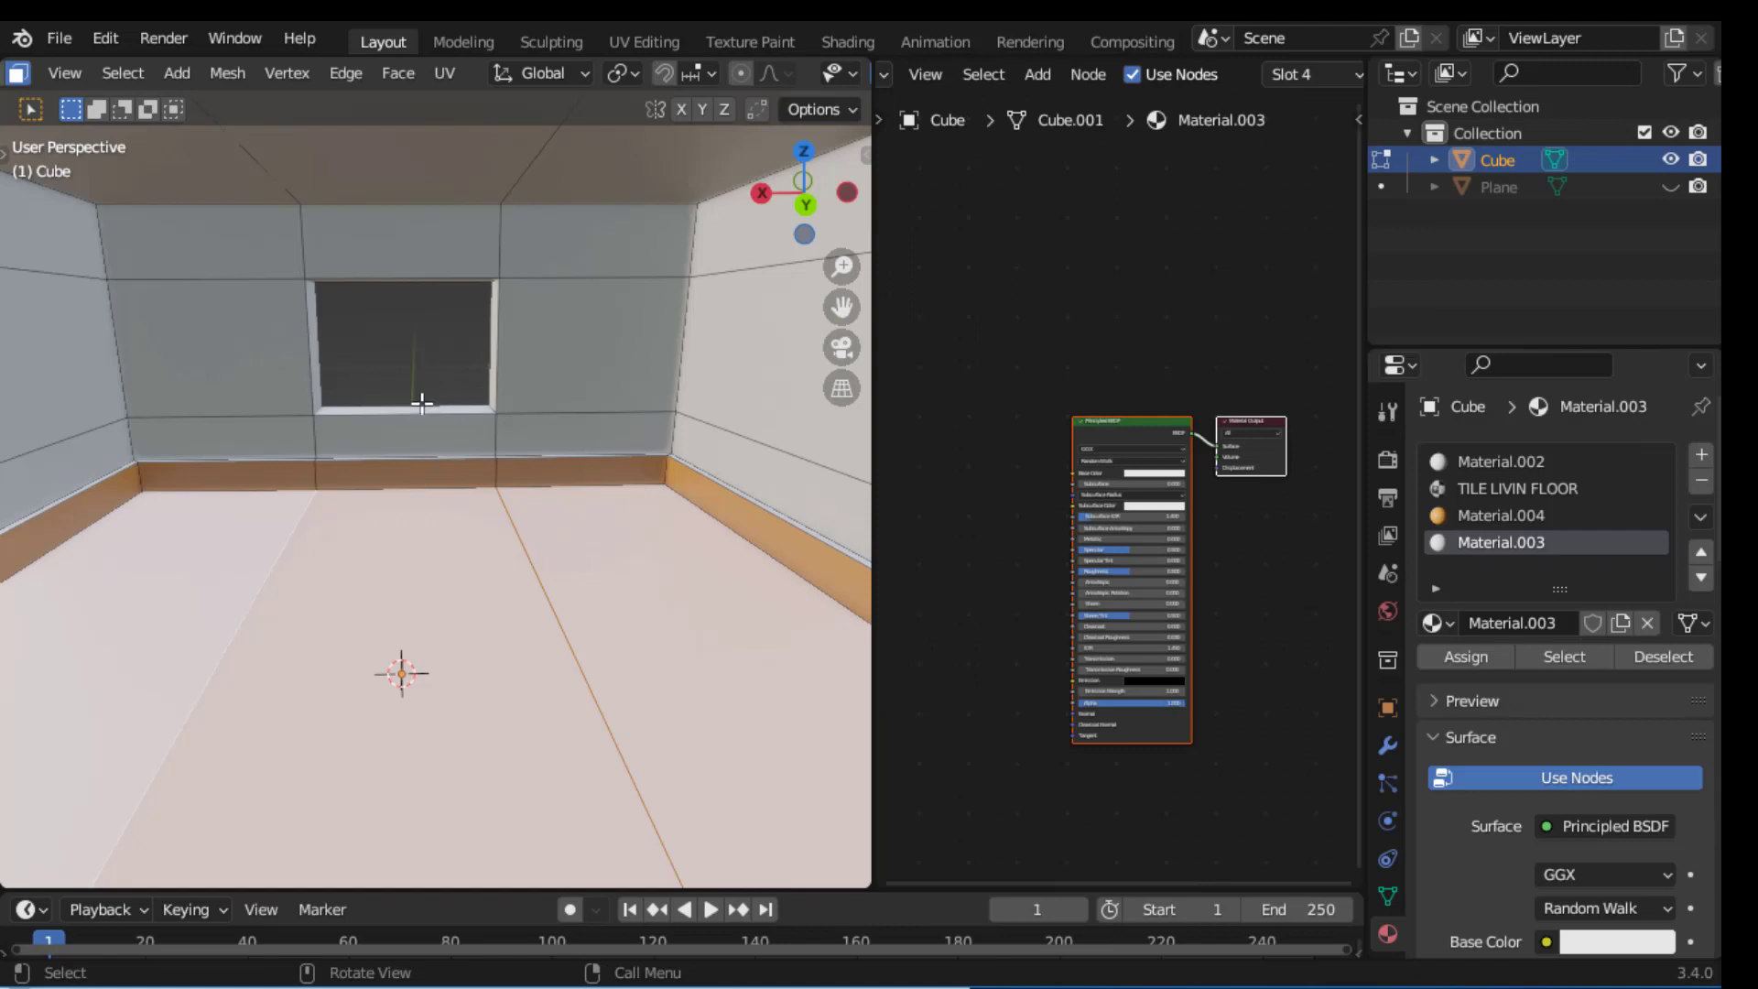
Assign the TILE LIVIN FLOOR material to the room cube's selected floor faces and view the floor in Object Mode
middle_click_drag(422, 403, 471, 399)
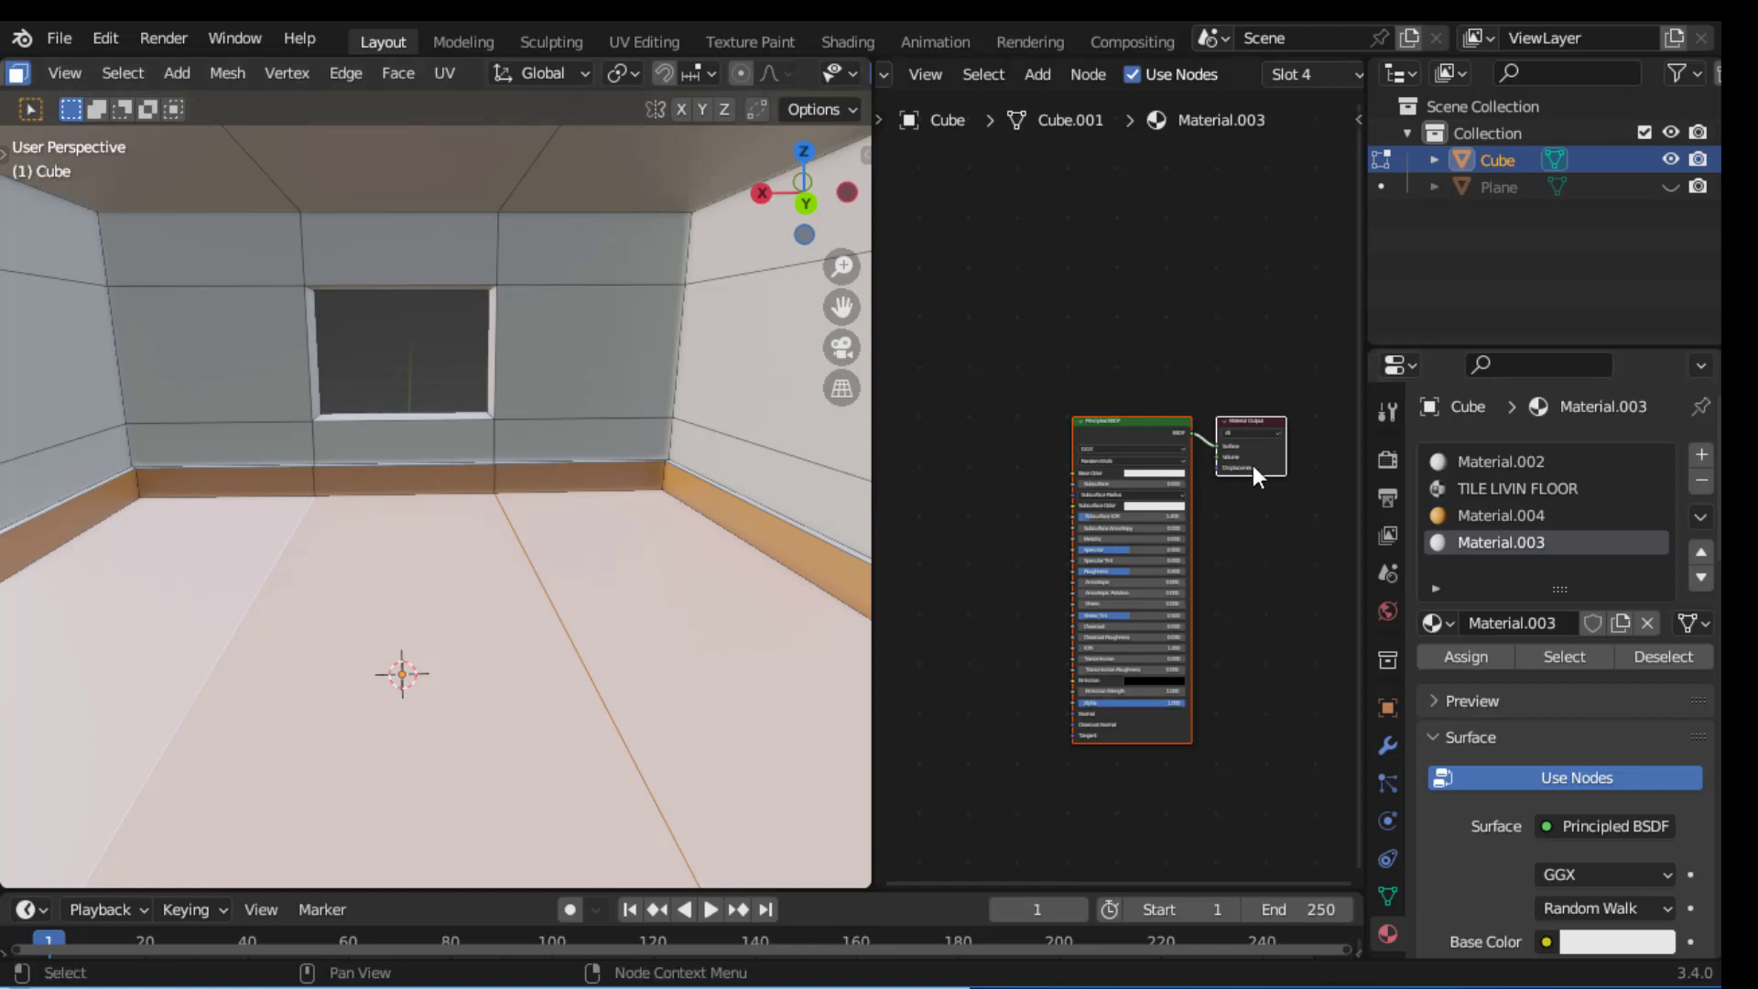
scroll(1218, 311, "up", 1)
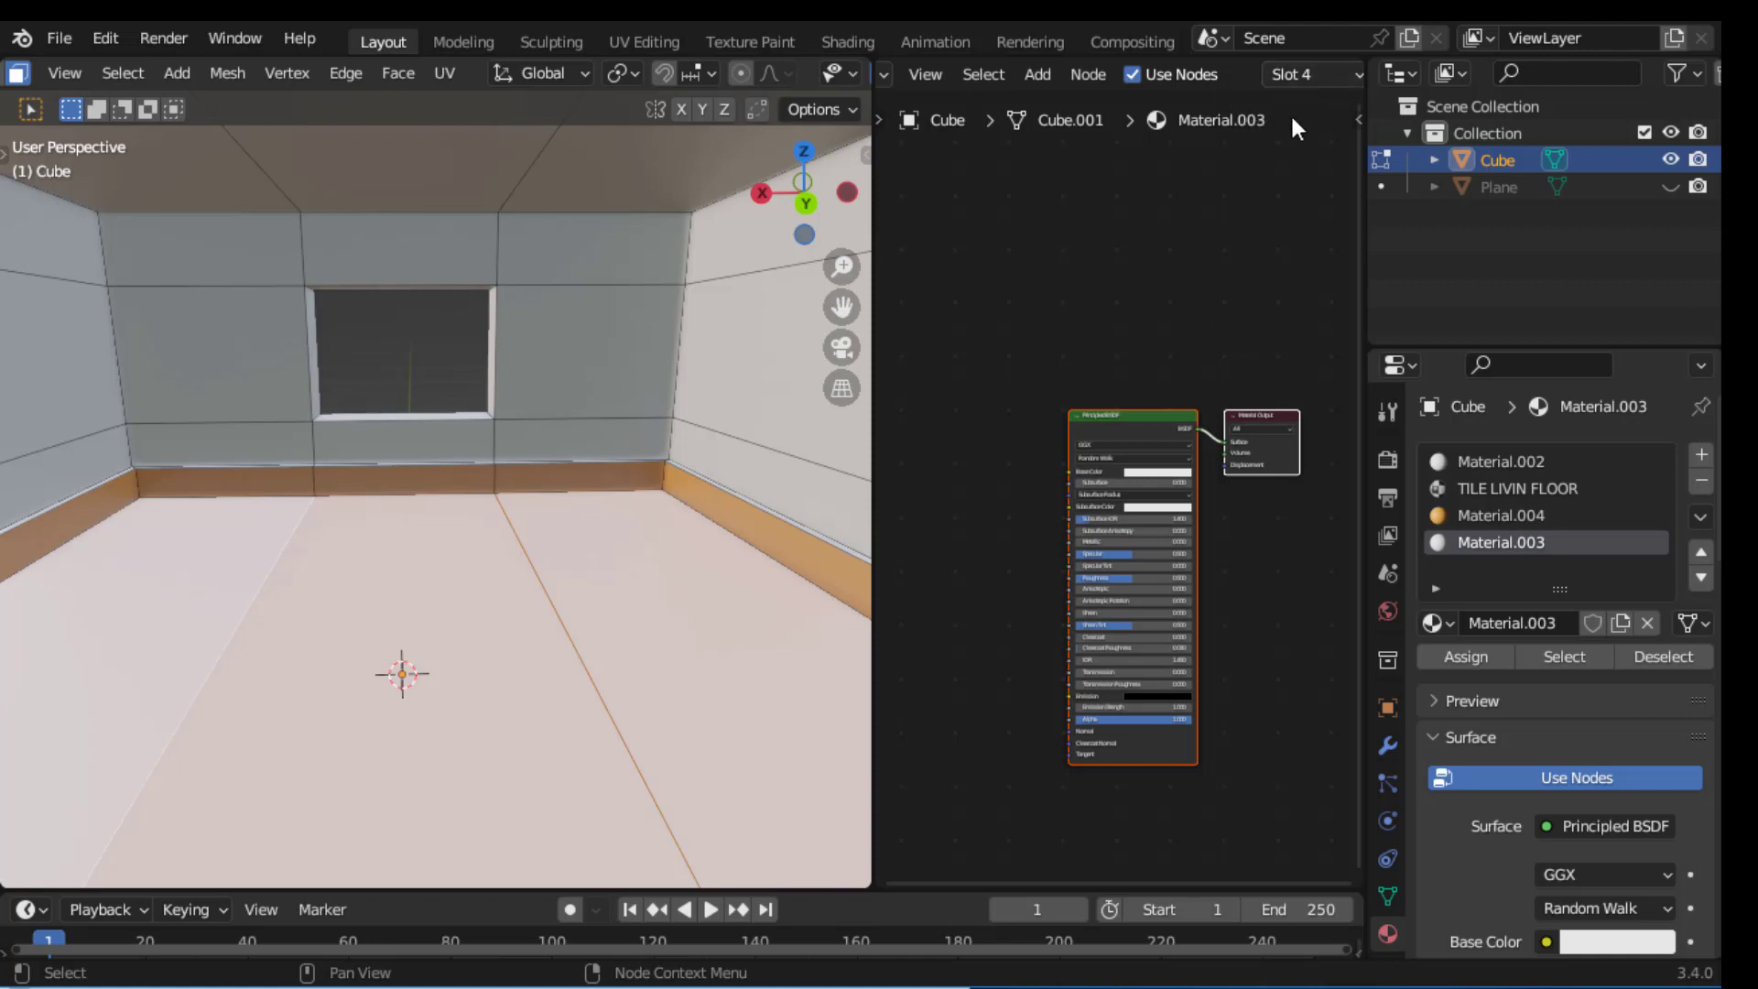
left_click(1245, 271)
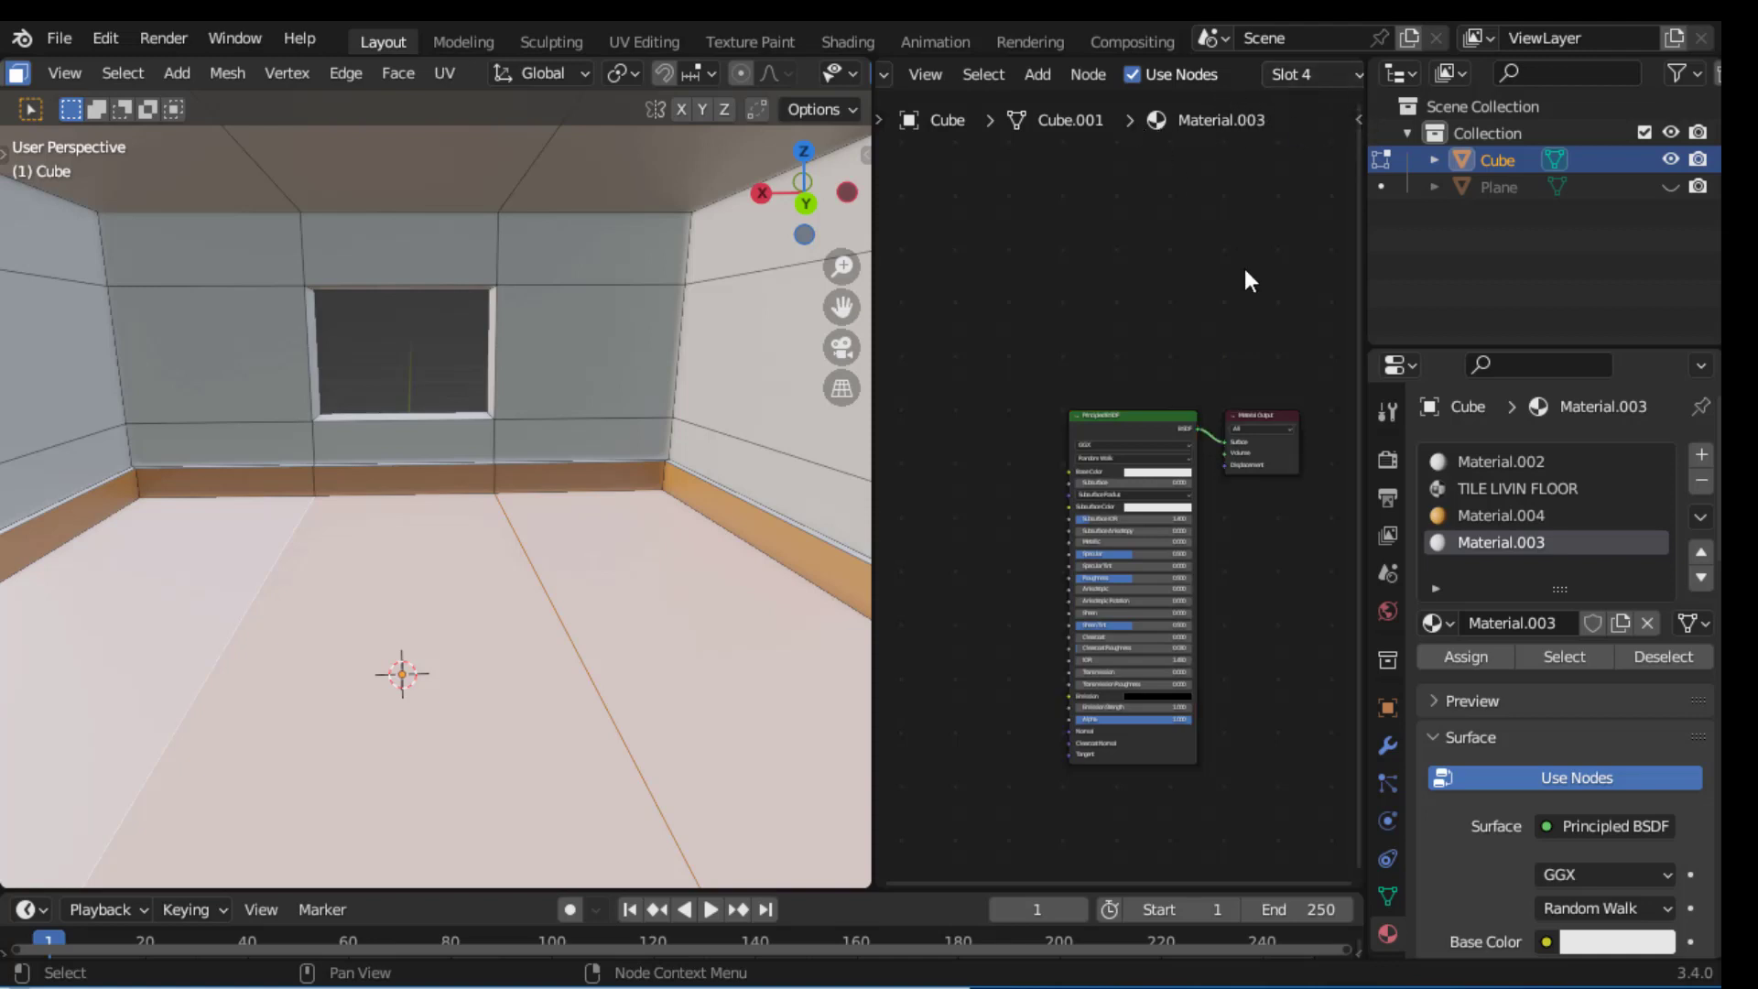
middle_click_drag(1207, 279, 1220, 306)
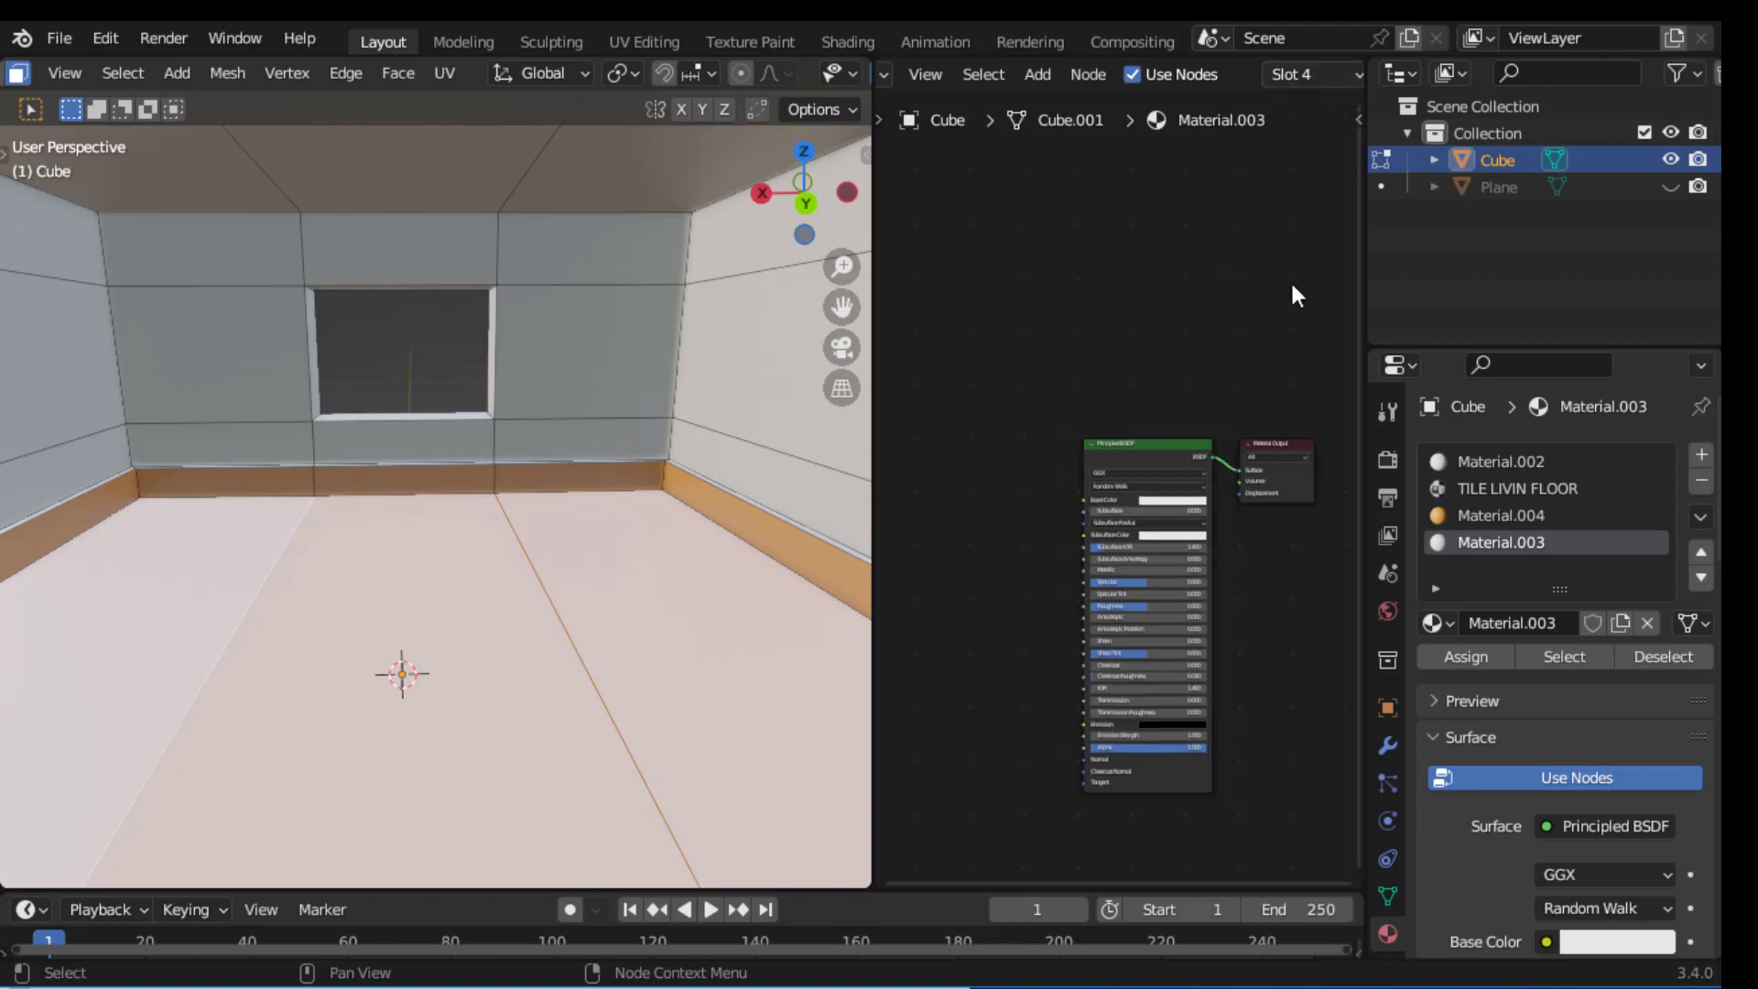
left_click(1460, 488)
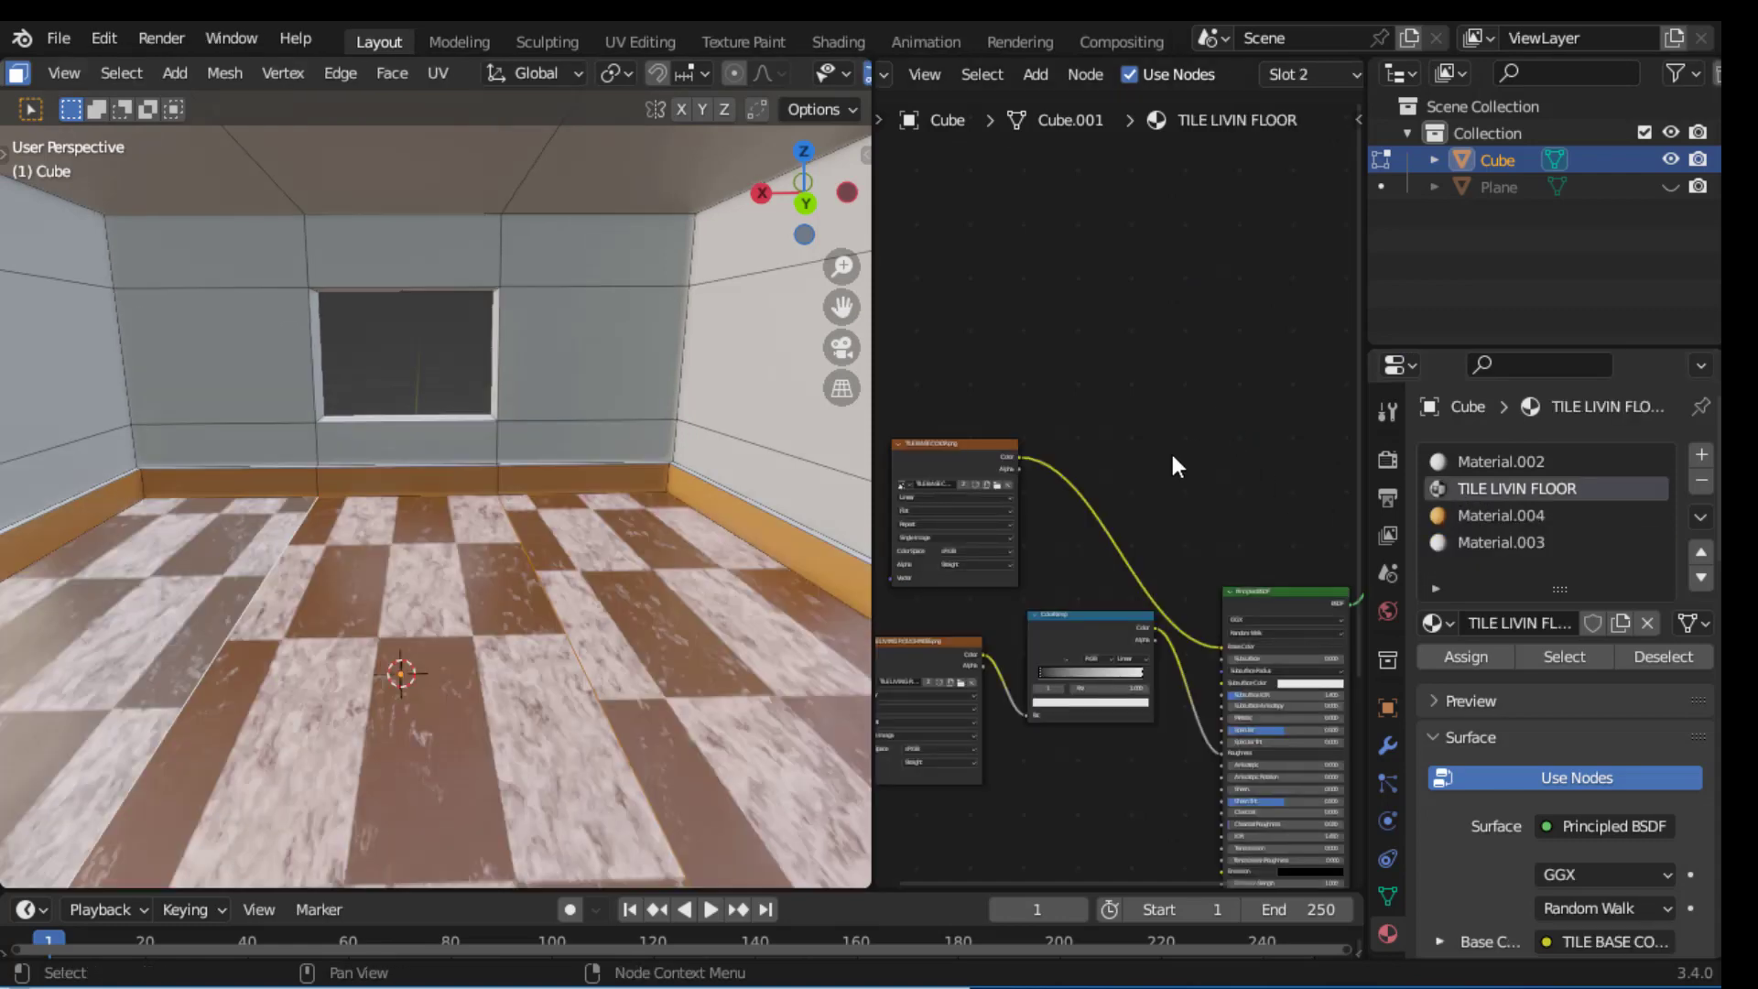
middle_click_drag(597, 538, 491, 366)
key("Tab")
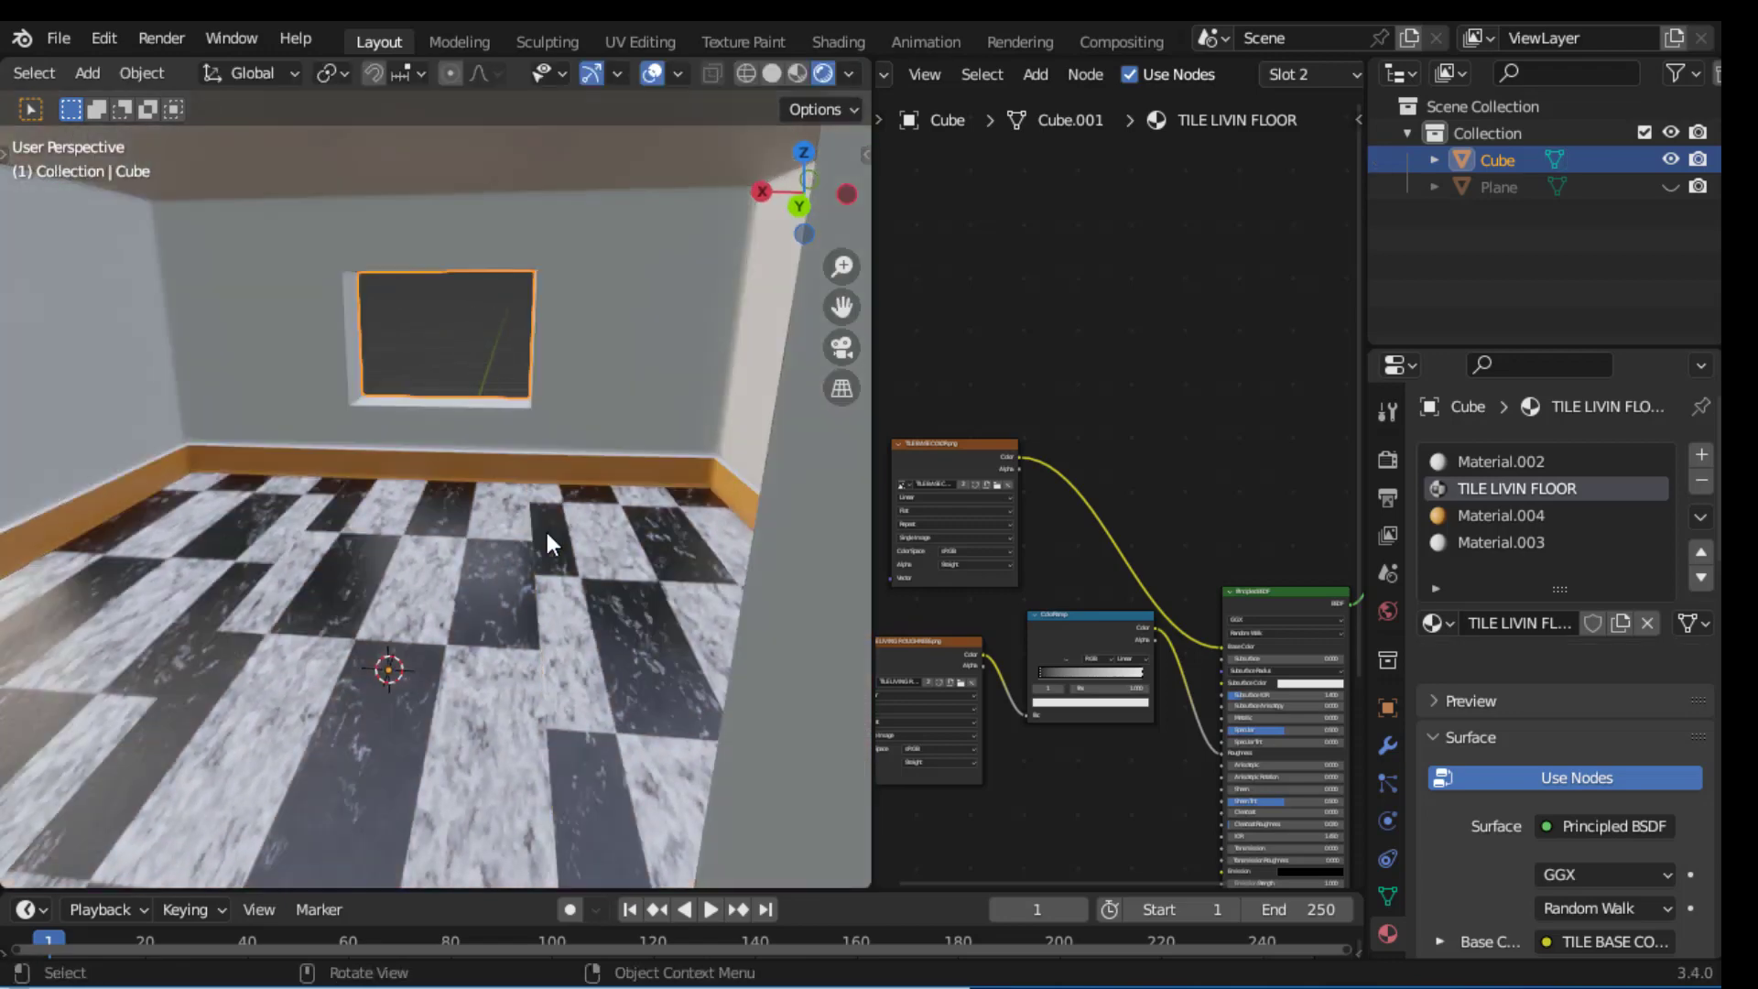
mouse_move(493, 560)
middle_mouse_down()
mouse_move(601, 562)
mouse_move(568, 563)
mouse_move(578, 591)
mouse_move(569, 569)
mouse_move(555, 586)
mouse_move(529, 567)
middle_mouse_up()
Unwrap the room's selected floor faces in Edit Mode with Smart UV Project, then return to Object Mode to view the floor
key("Tab")
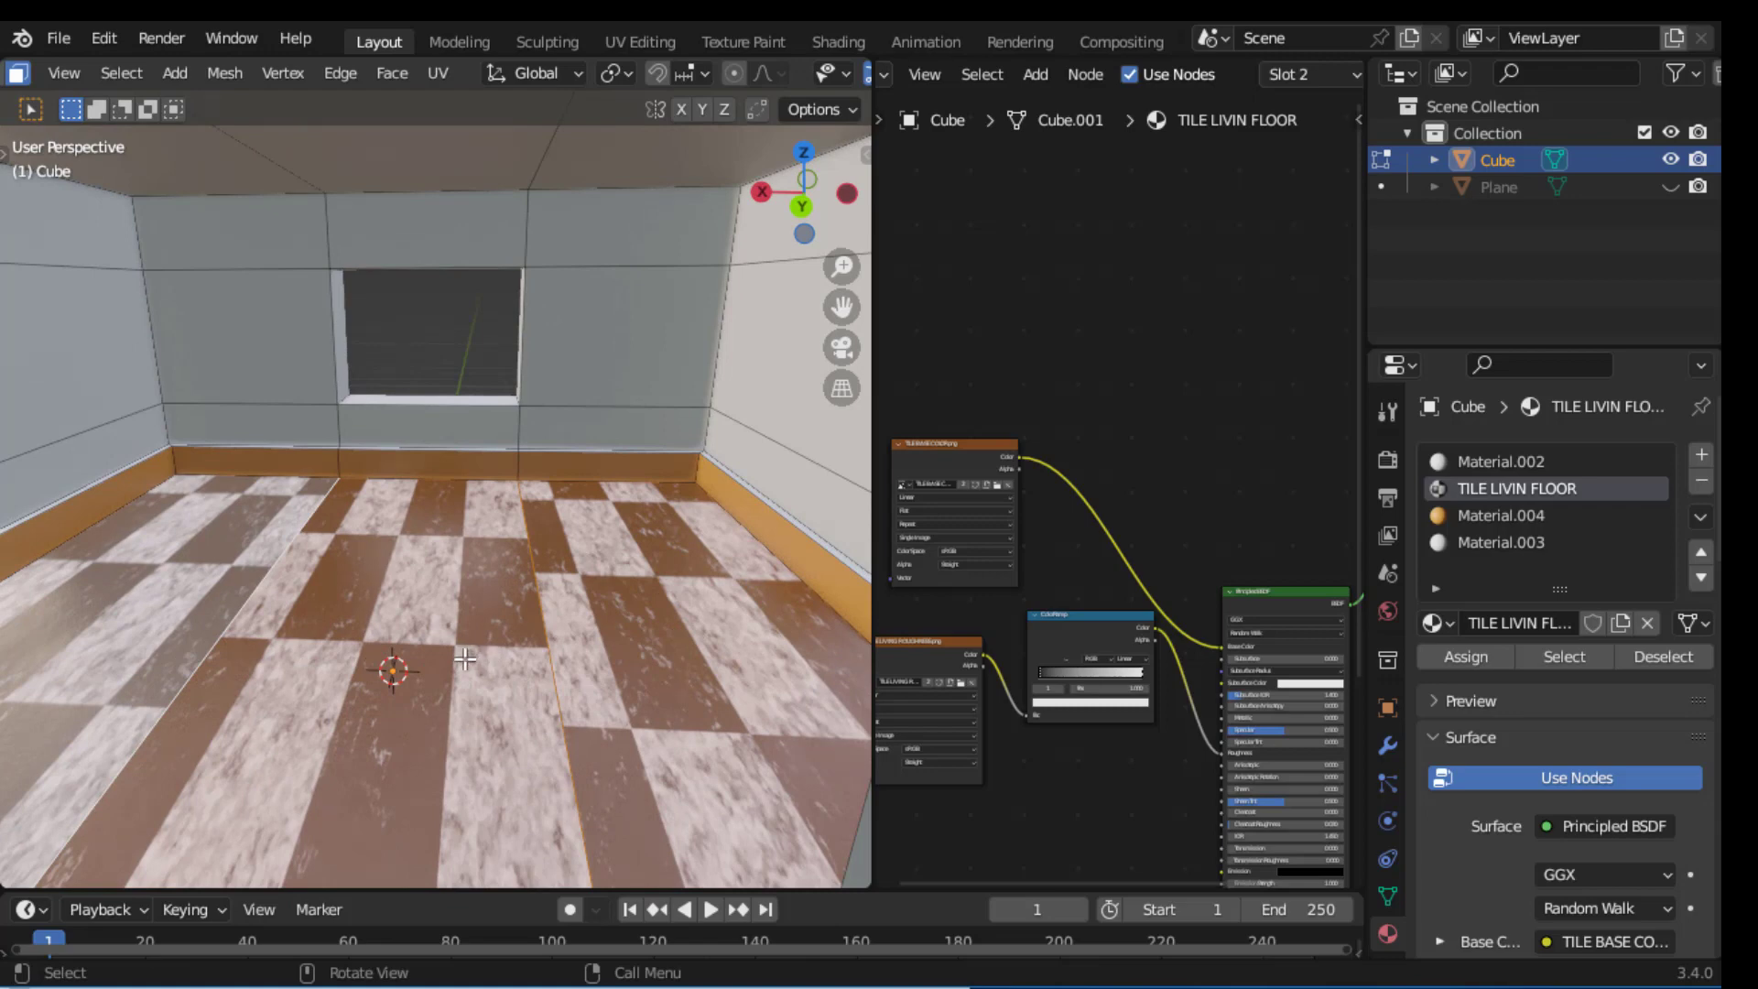
key("u")
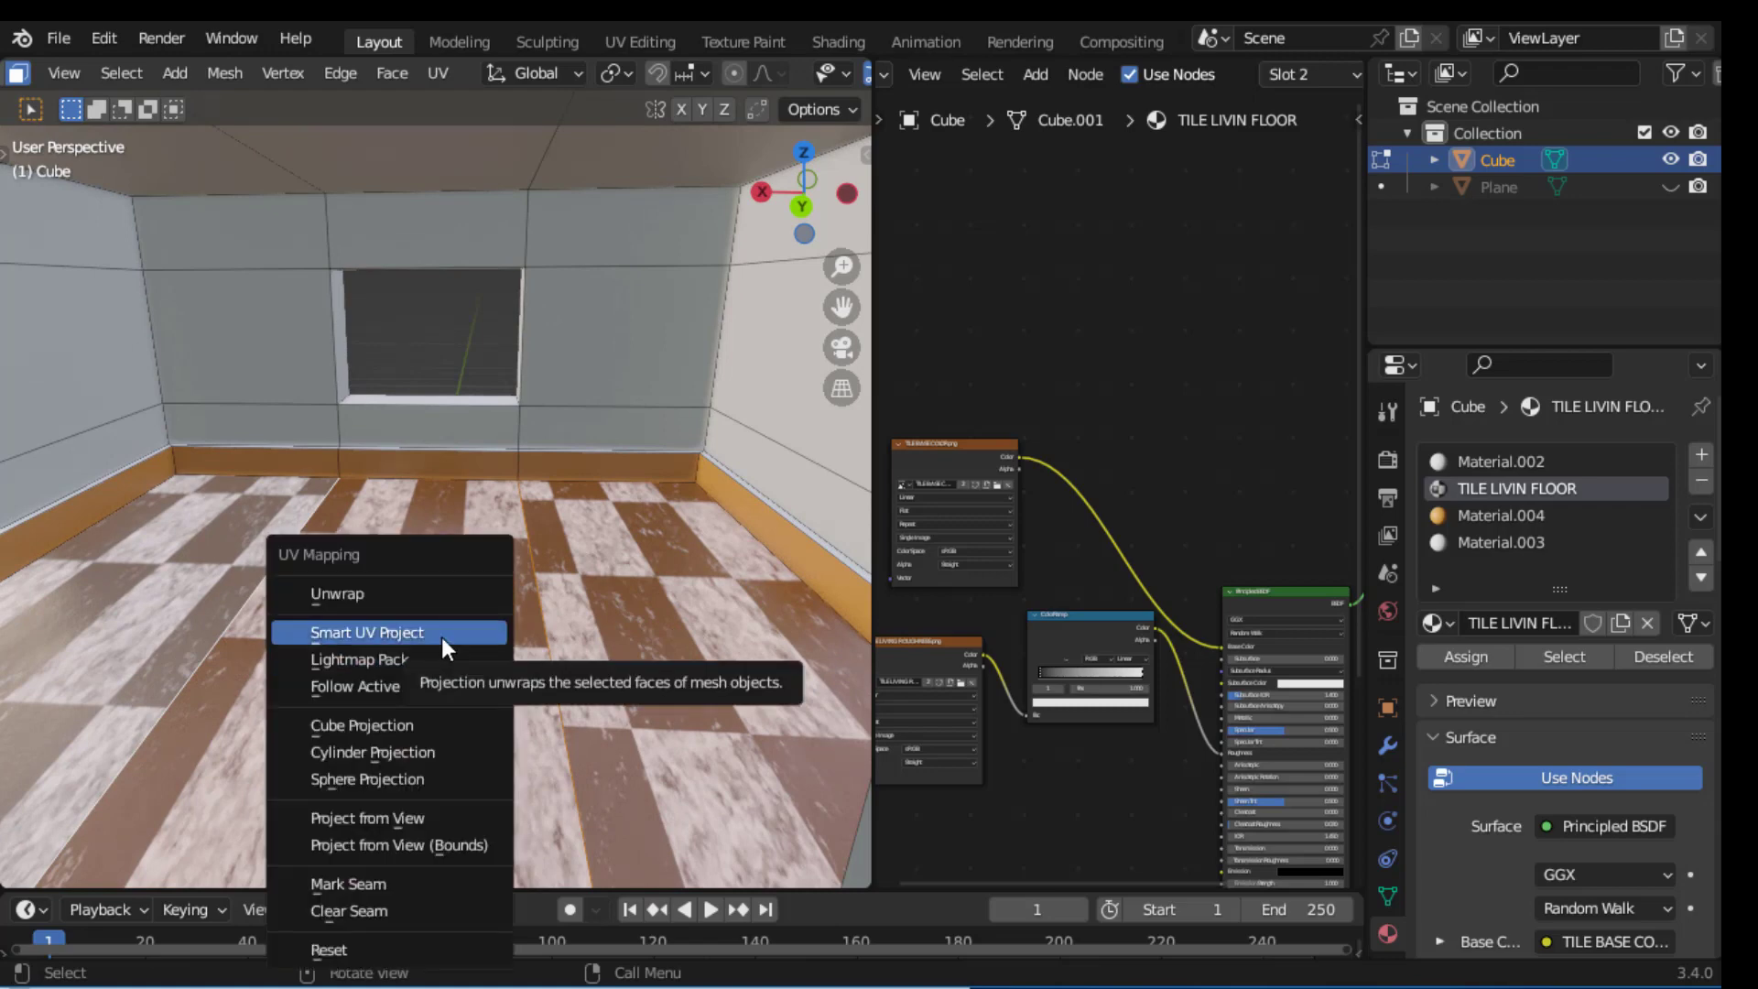
left_click(441, 637)
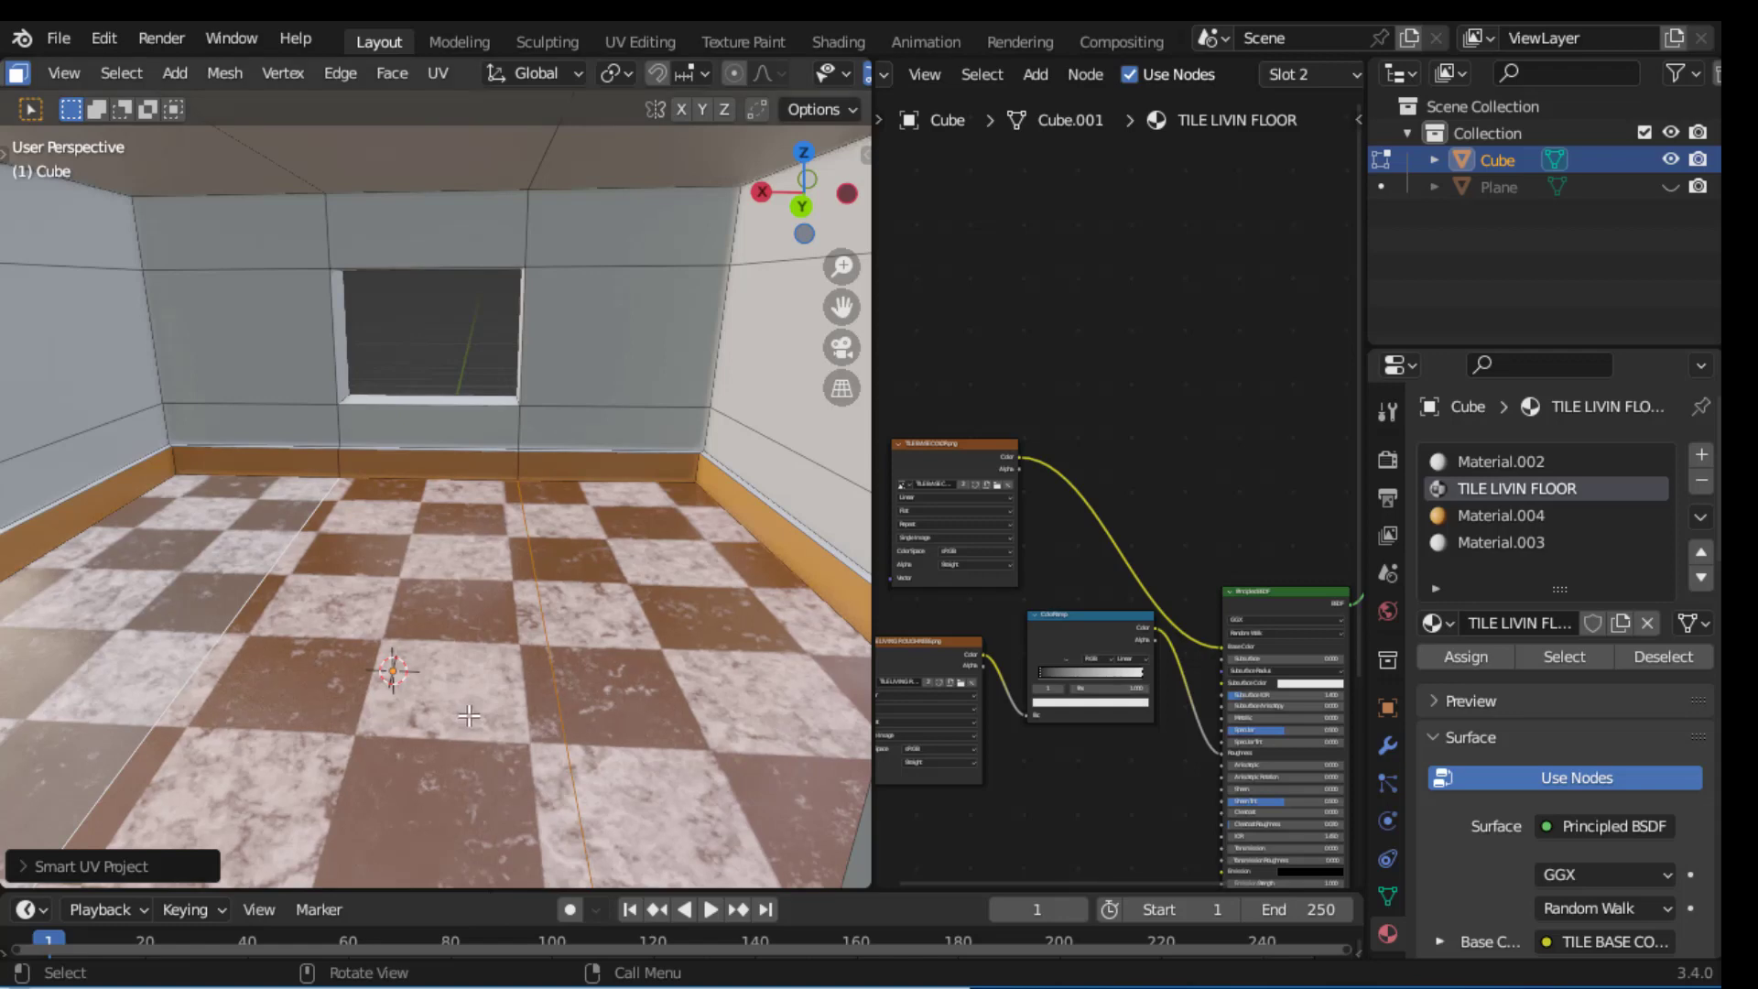
key("ctrl+z")
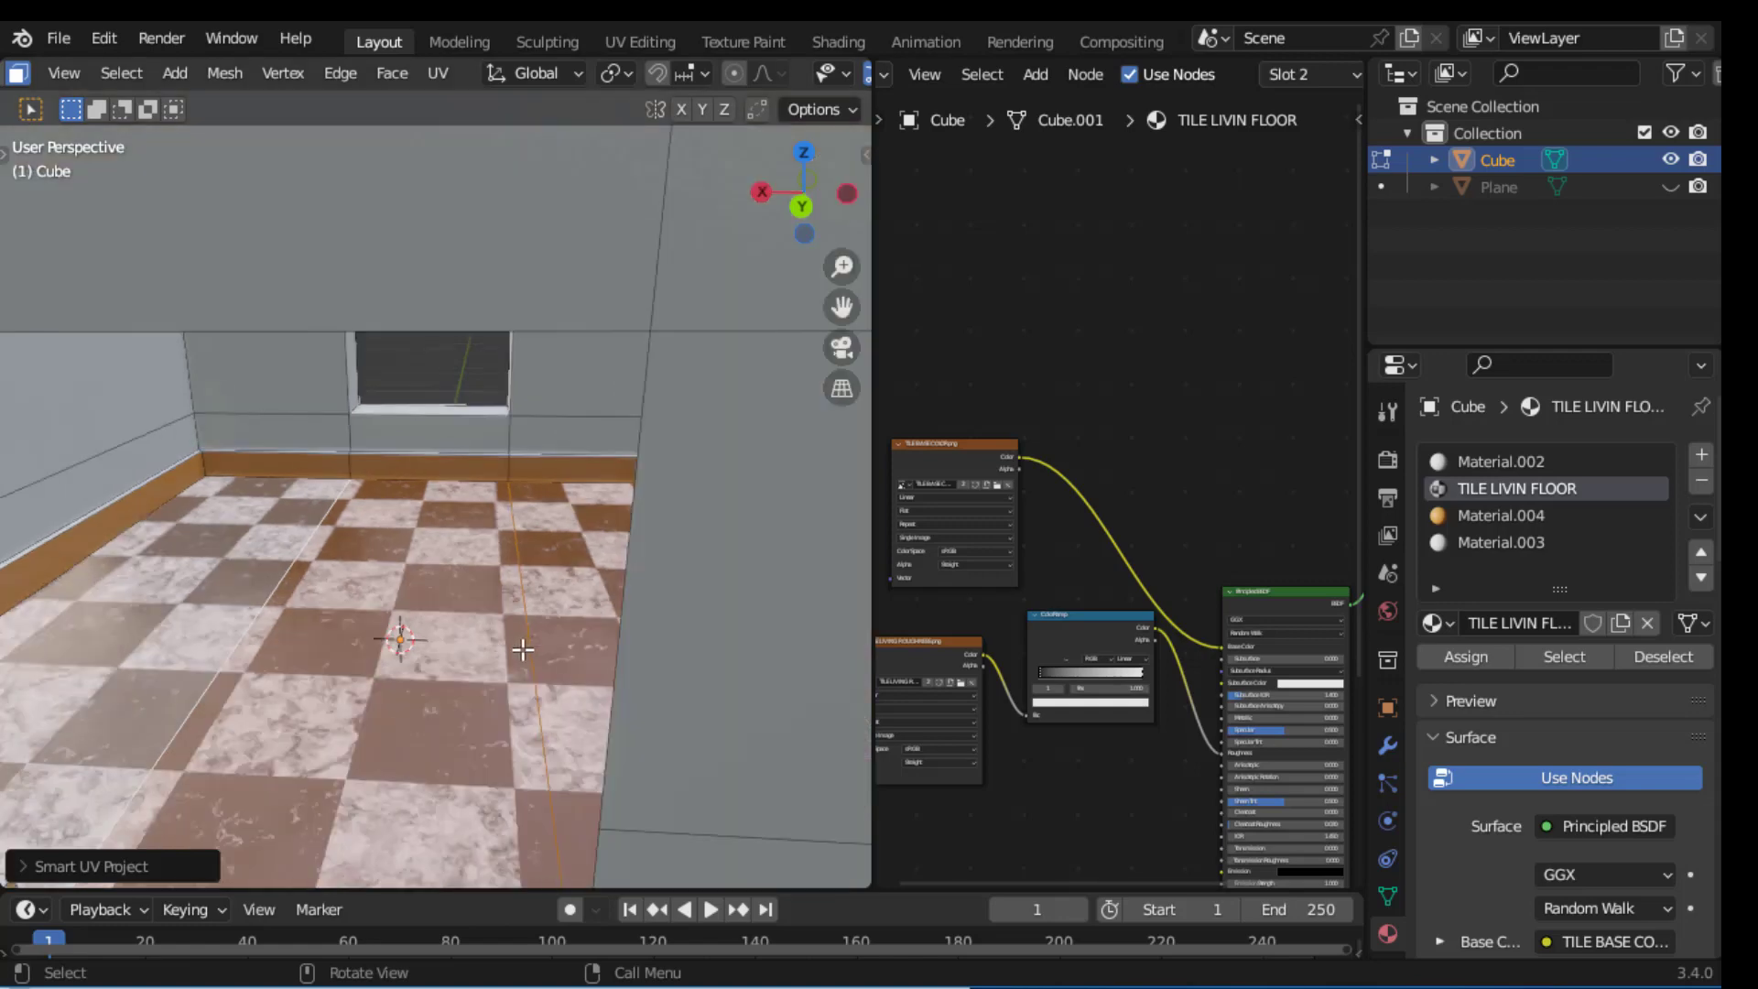
key("ctrl+shift+z")
middle_click_drag(495, 589, 517, 582)
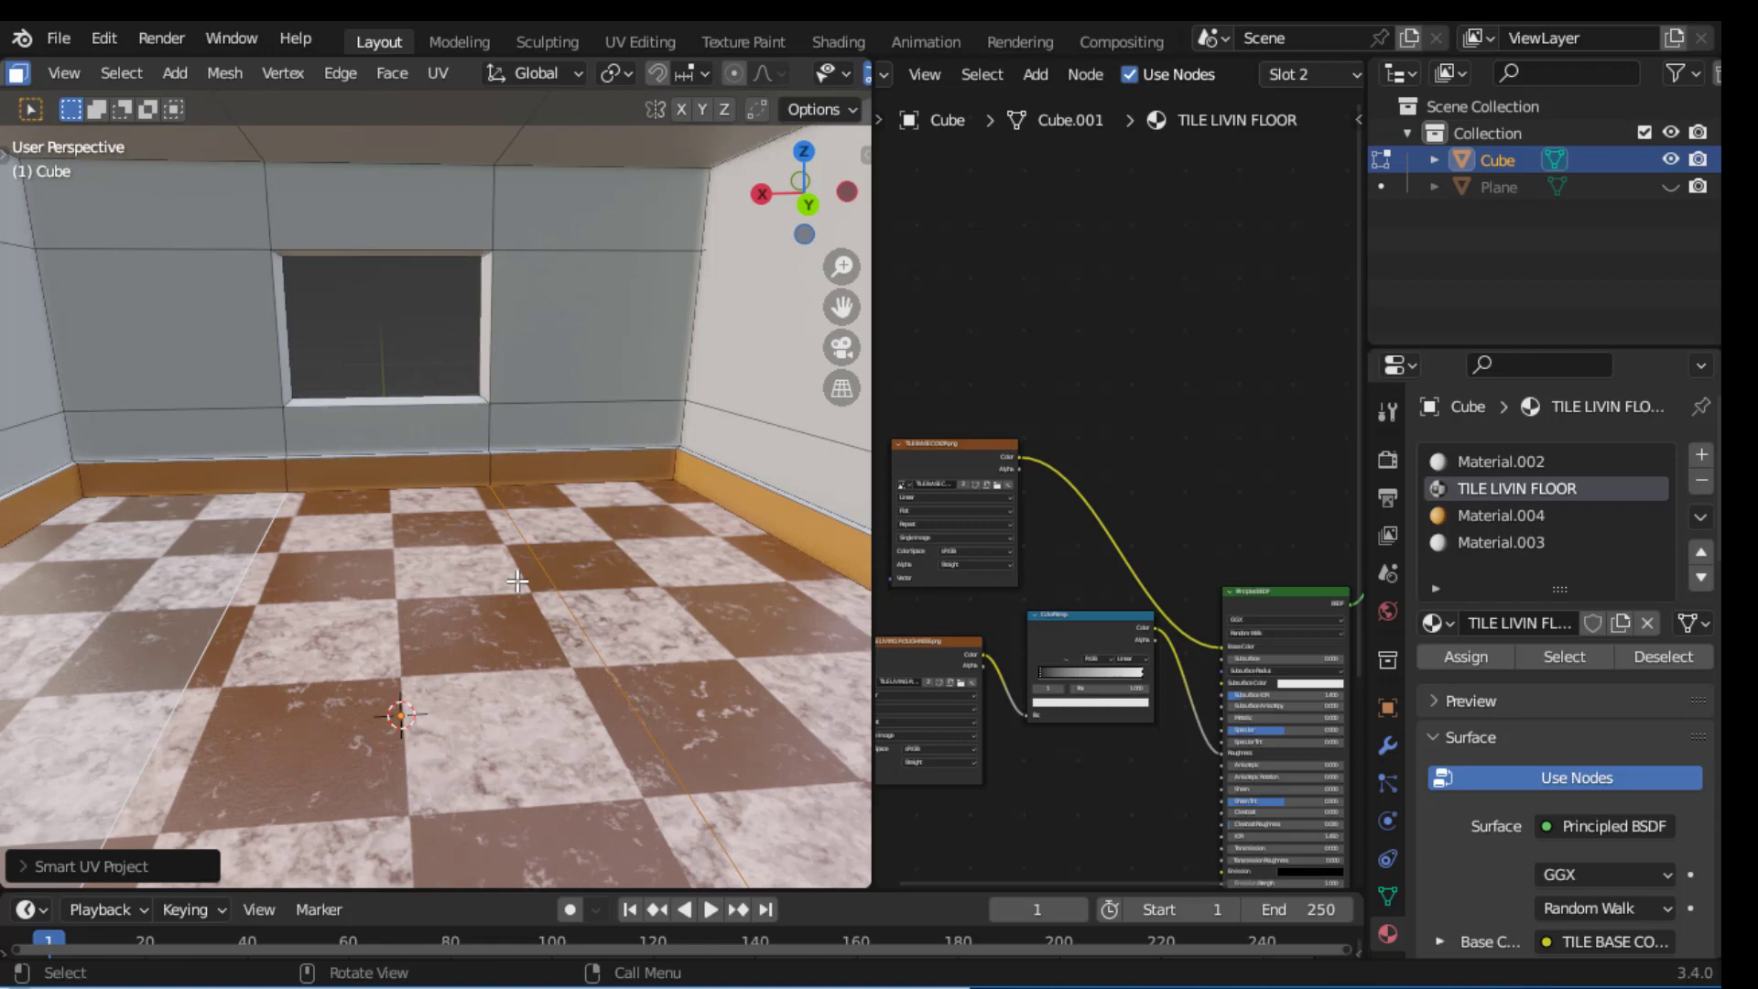
key("Tab")
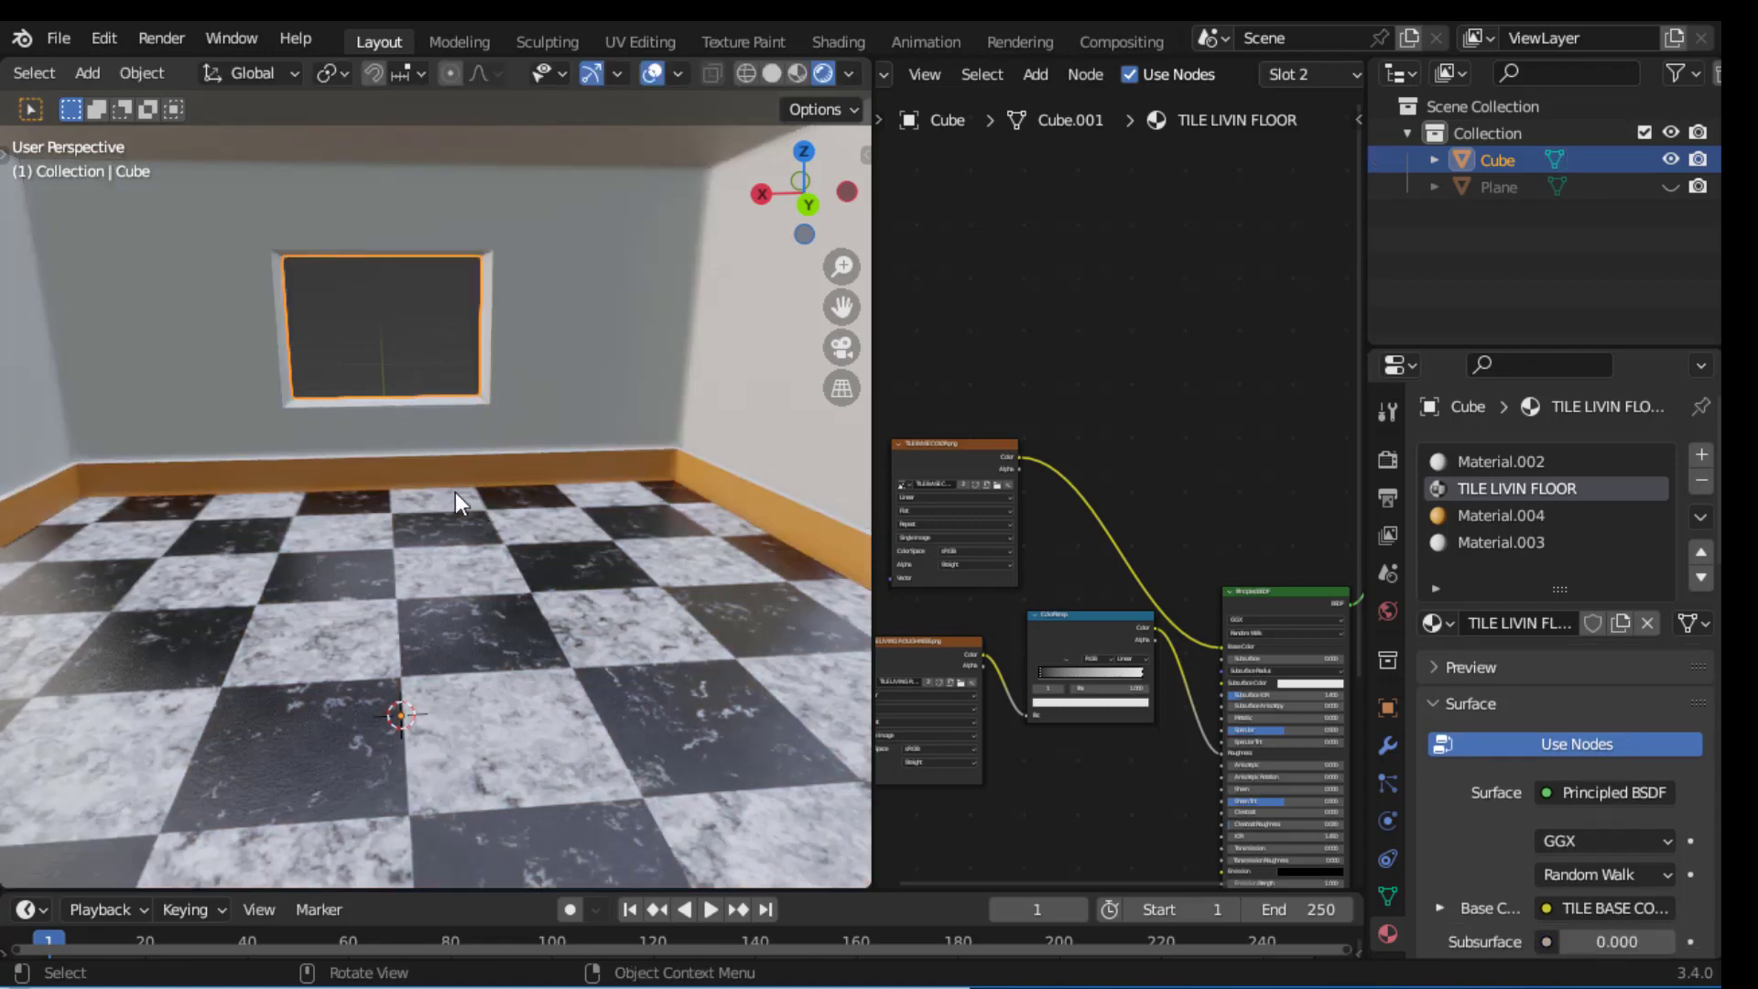
mouse_move(513, 568)
middle_mouse_down()
mouse_move(489, 567)
mouse_move(526, 571)
middle_mouse_up()
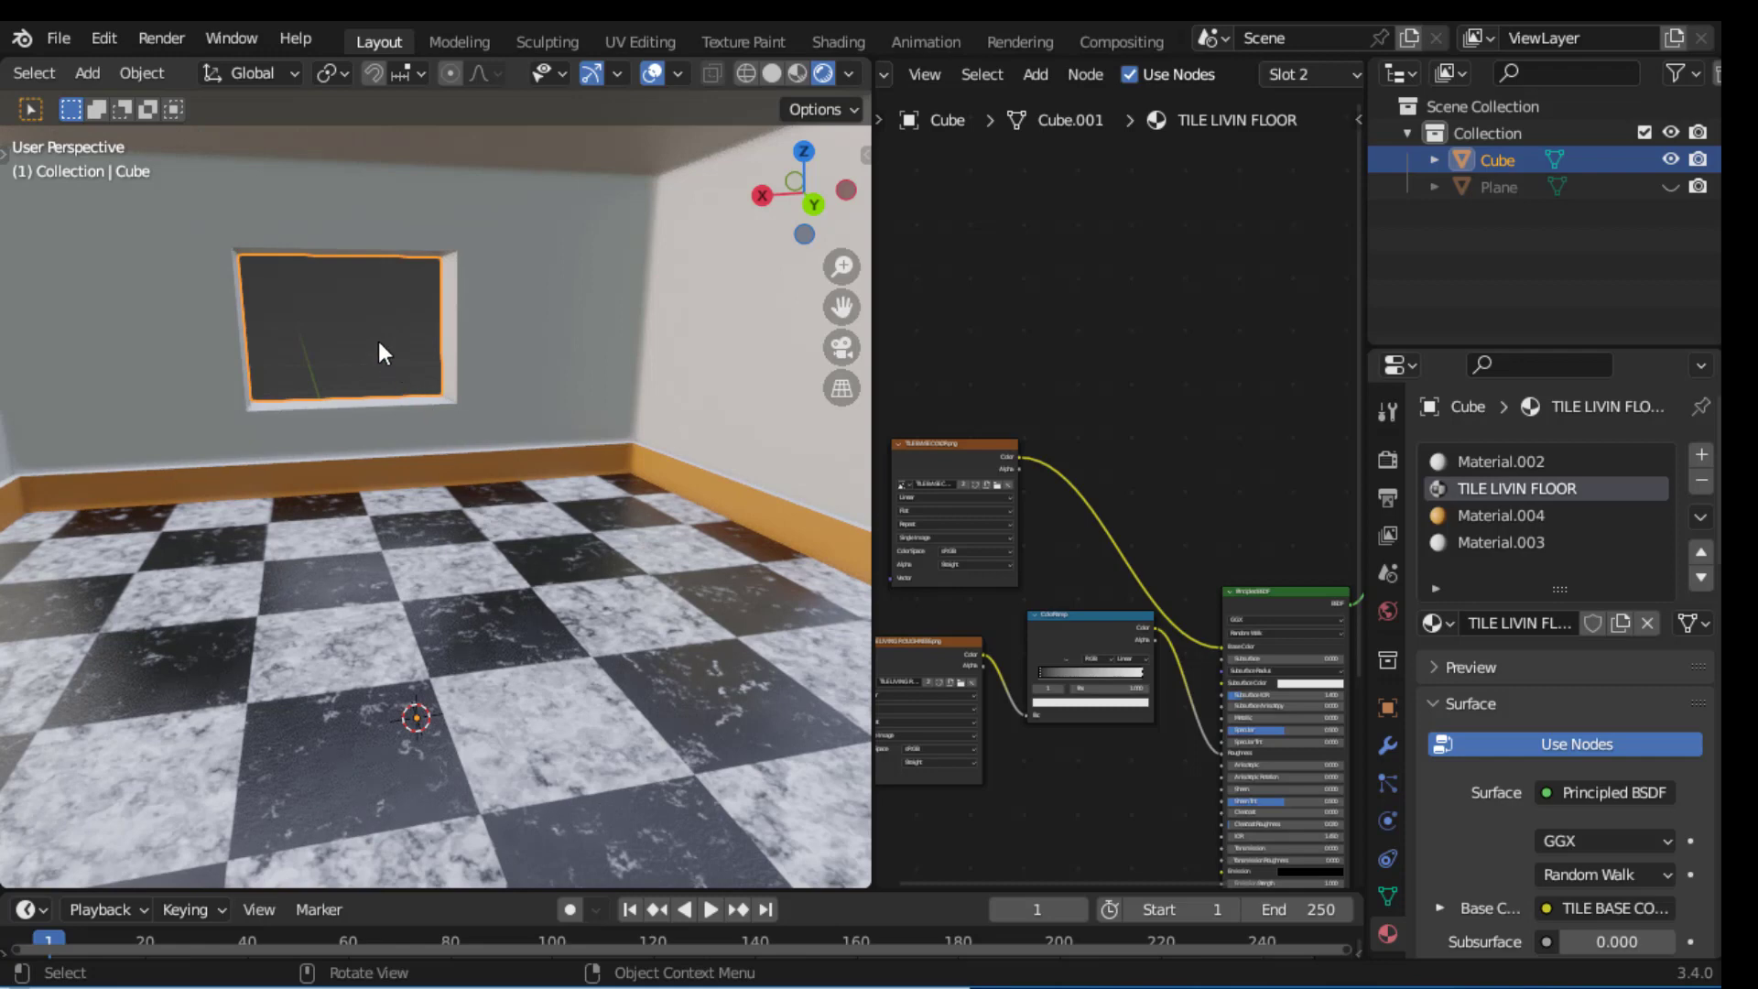